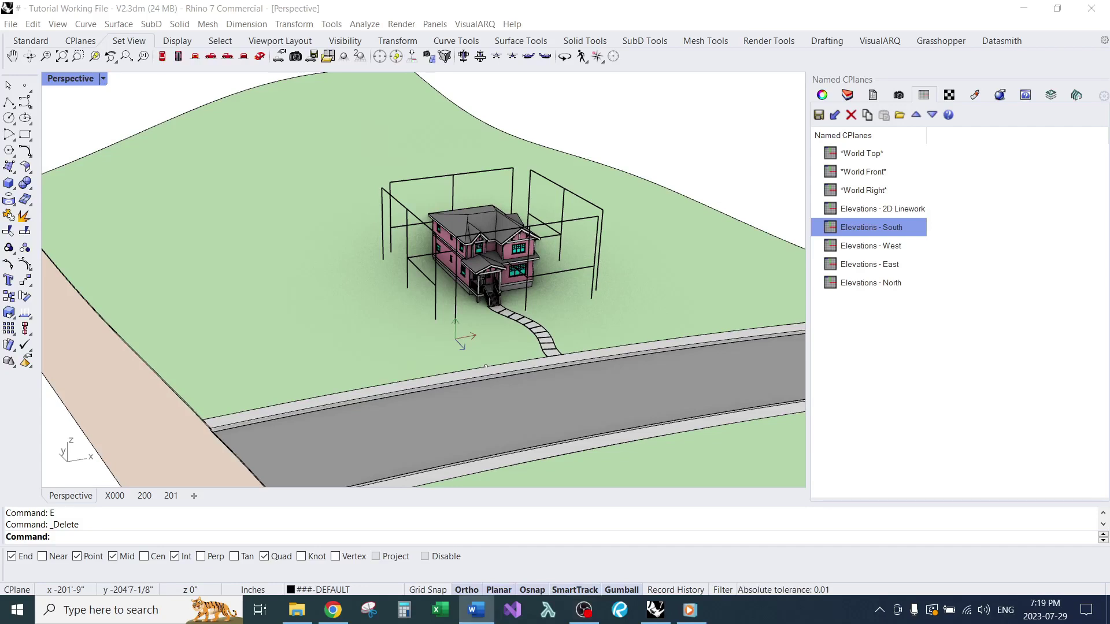
# - Enable all four elevation clipping planes around the house in the Perspective viewport, then deselect them
pyautogui.scroll(2, 566, 210)
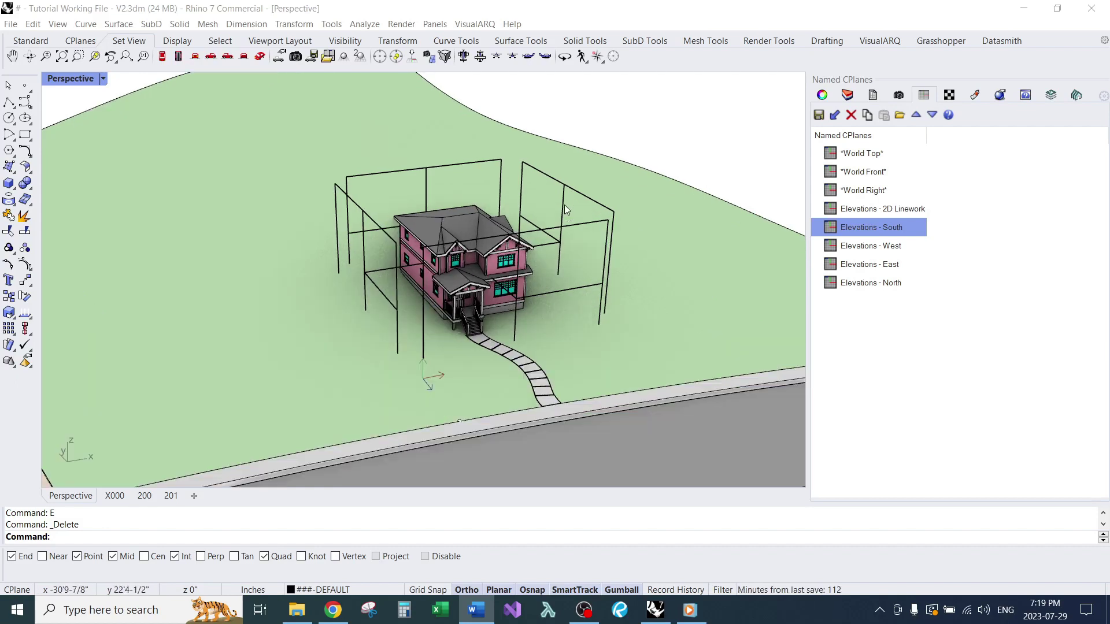
pyautogui.click(601, 212)
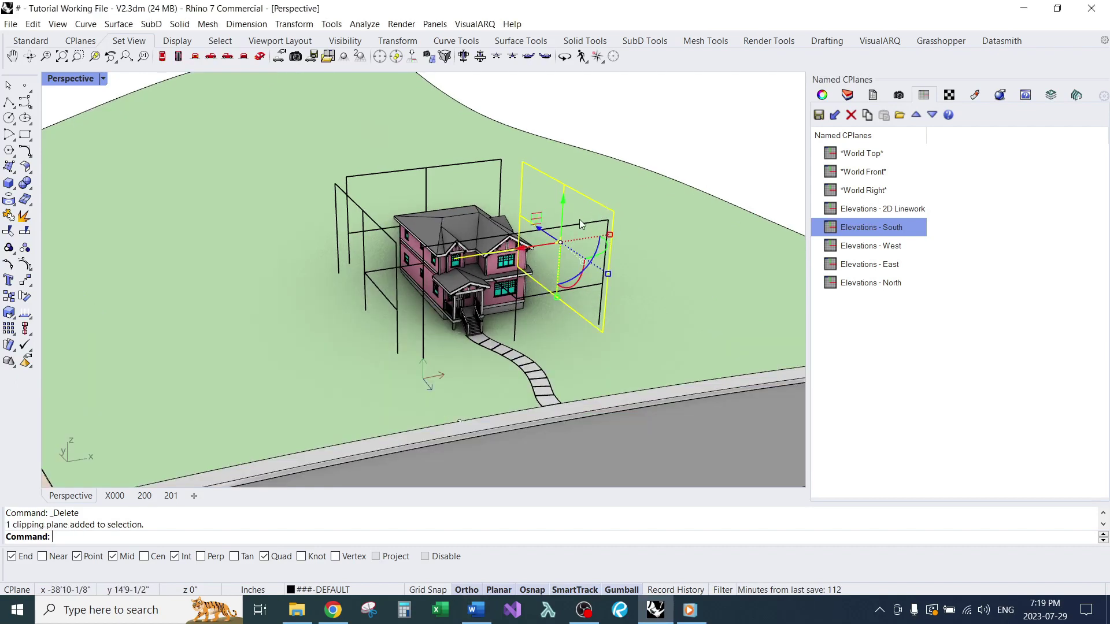
pyautogui.keyDown('shift'); pyautogui.click(574, 225); pyautogui.keyUp('shift')
pyautogui.keyDown('shift'); pyautogui.click(486, 167); pyautogui.keyUp('shift')
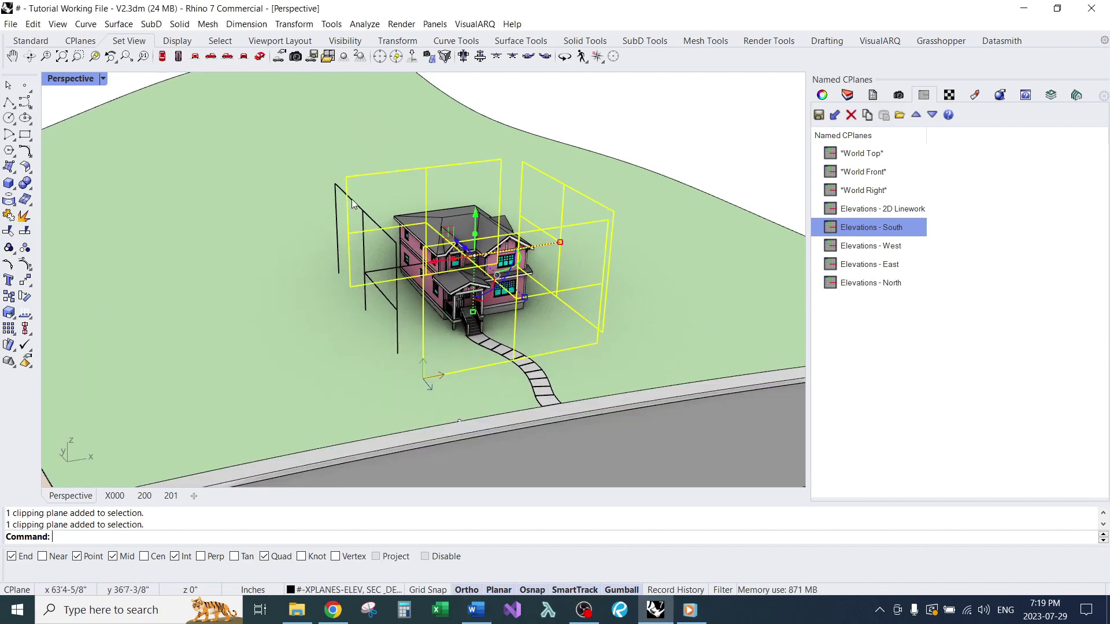
pyautogui.middleClick(360, 206)
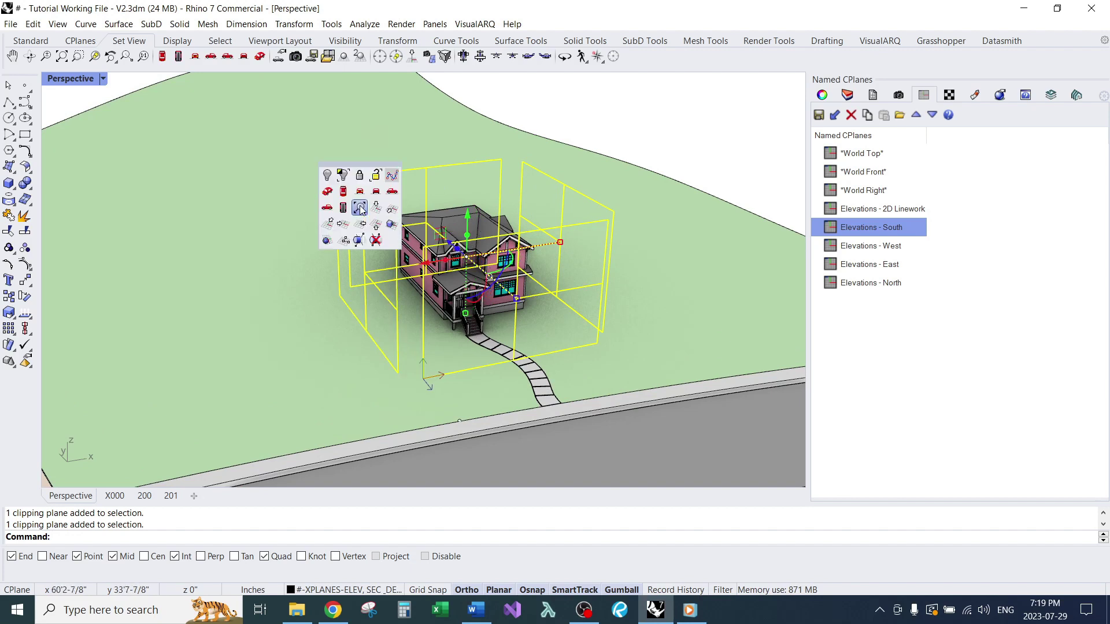
pyautogui.click(362, 233)
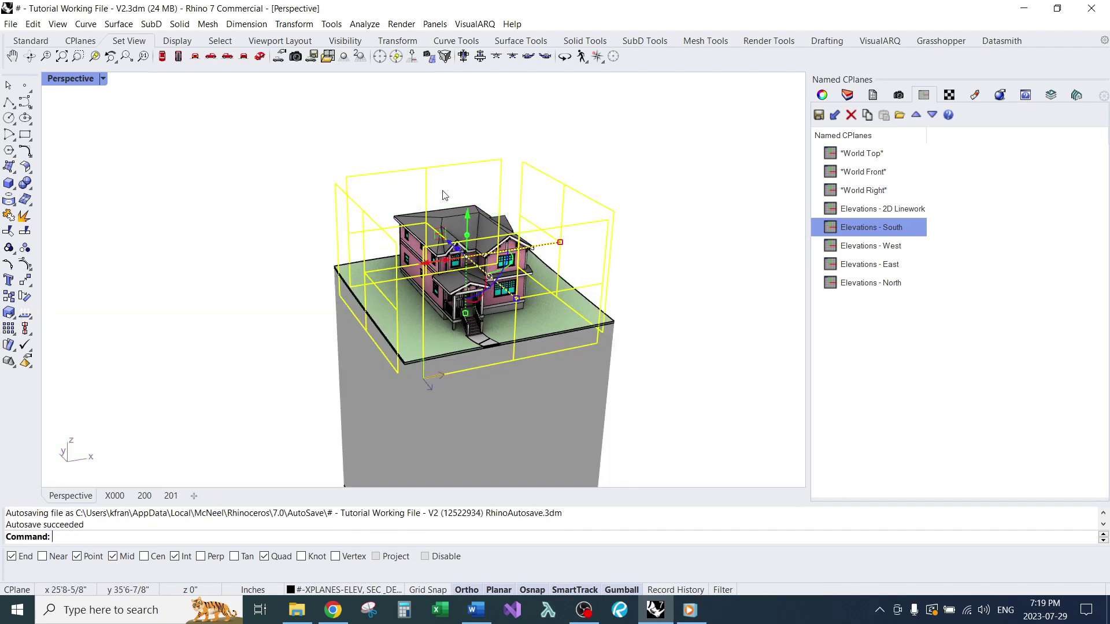
pyautogui.click(620, 234)
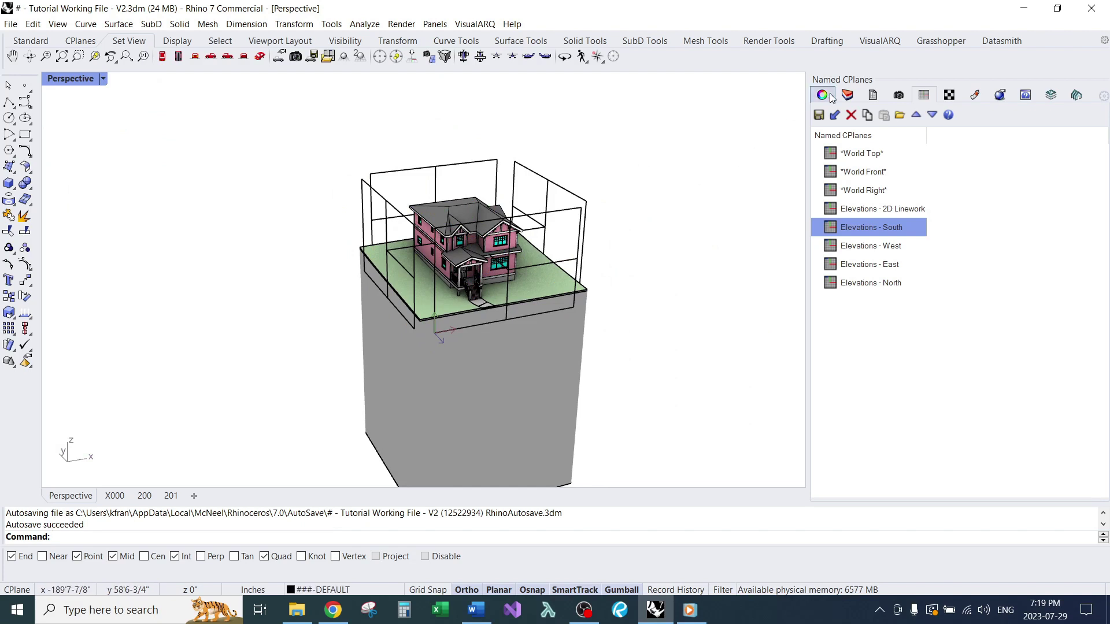
# - Turn off the 31 - SITE layer to hide the ground around the house
pyautogui.click(846, 95)
pyautogui.scroll(-8, 965, 377)
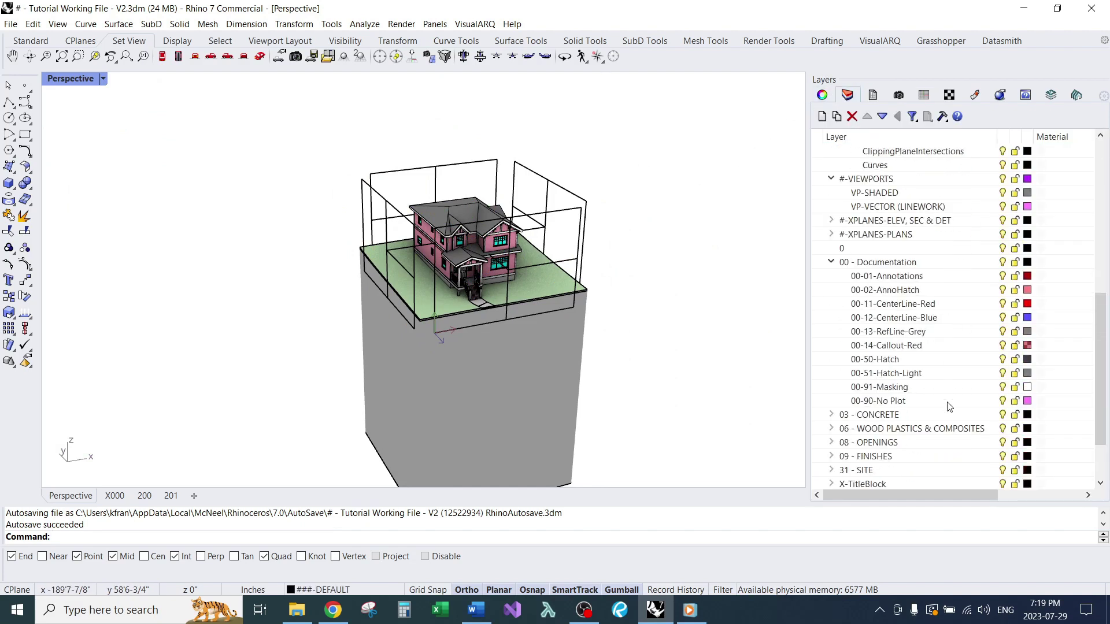
pyautogui.scroll(-1, 946, 410)
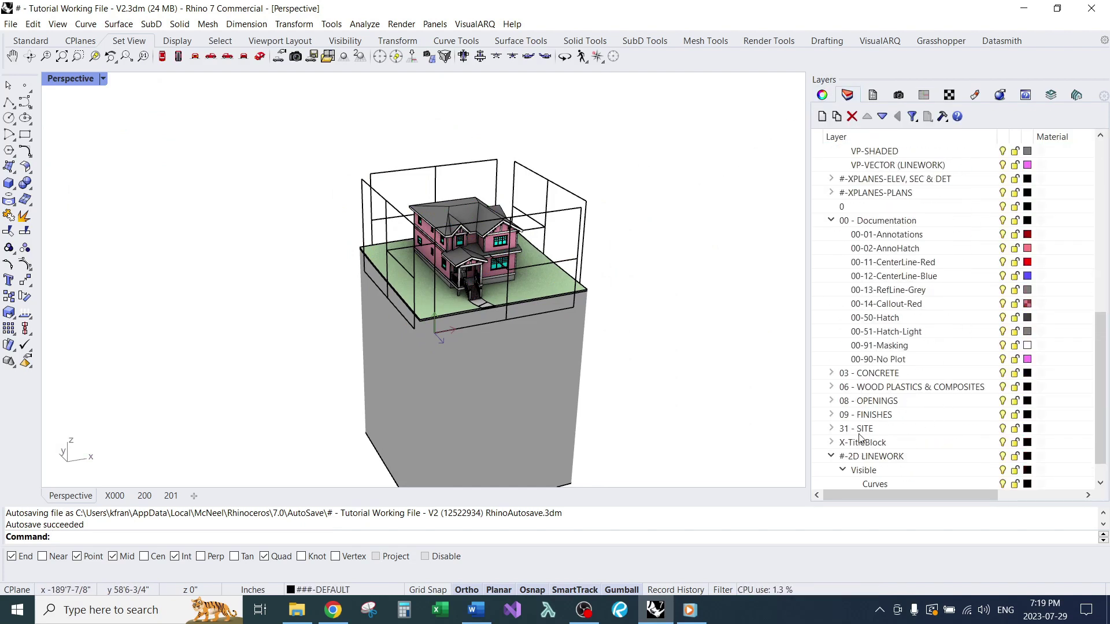
pyautogui.click(1003, 430)
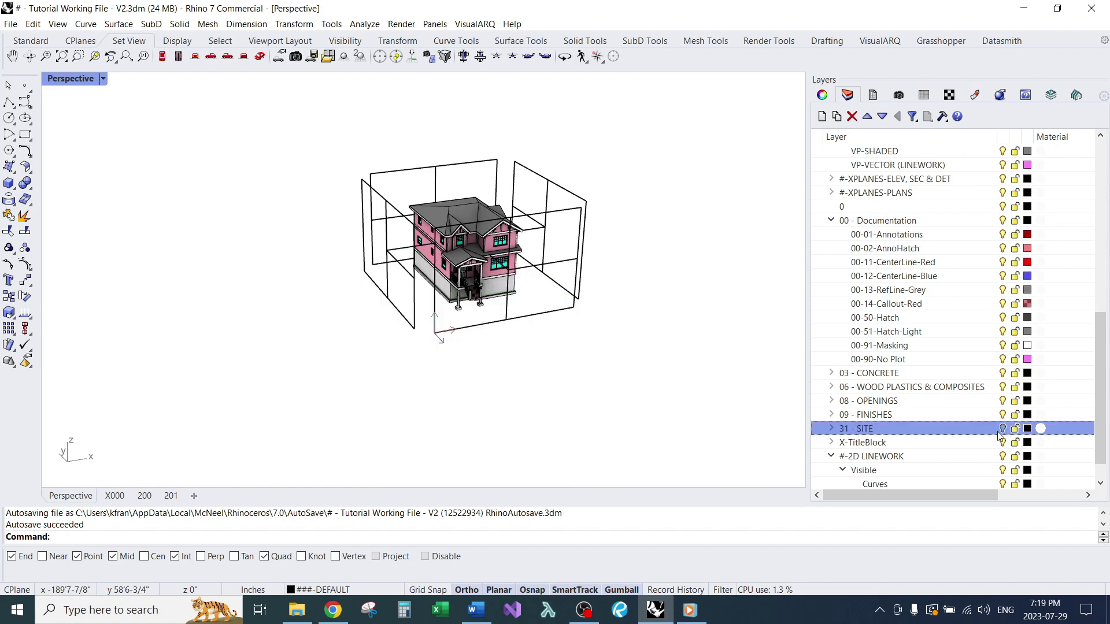
pyautogui.scroll(3, 490, 320)
pyautogui.moveTo(503, 342); pyautogui.dragTo(526, 377, button='right')
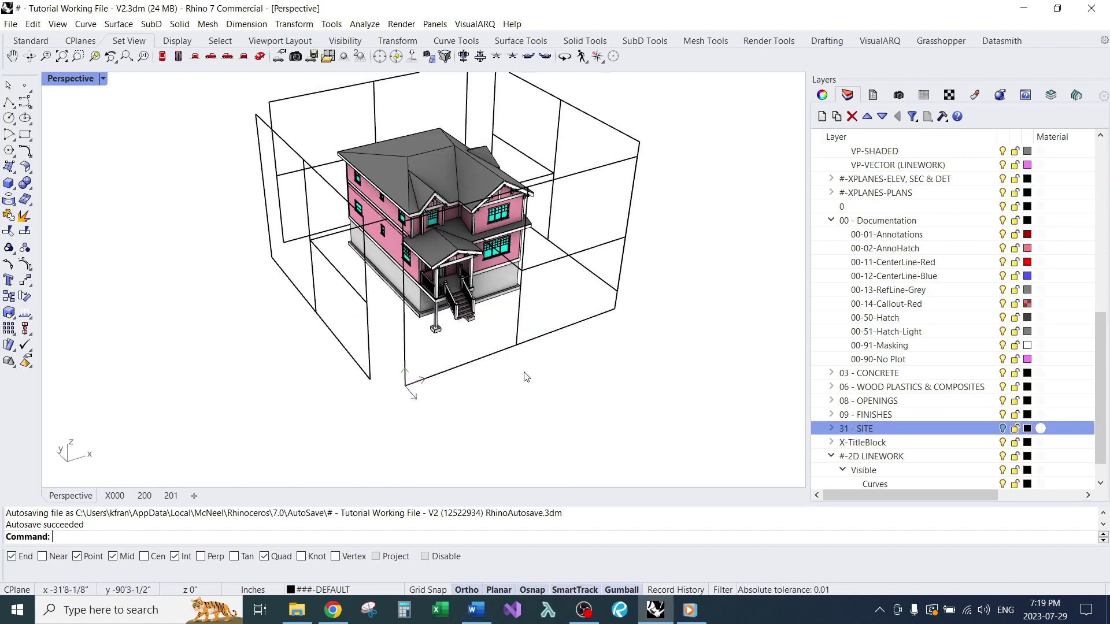
# - Set a 3-point construction plane on the front clipping plane, with its origin at the lower corner and axes along the bottom and vertical edges
pyautogui.middleClick(553, 371)
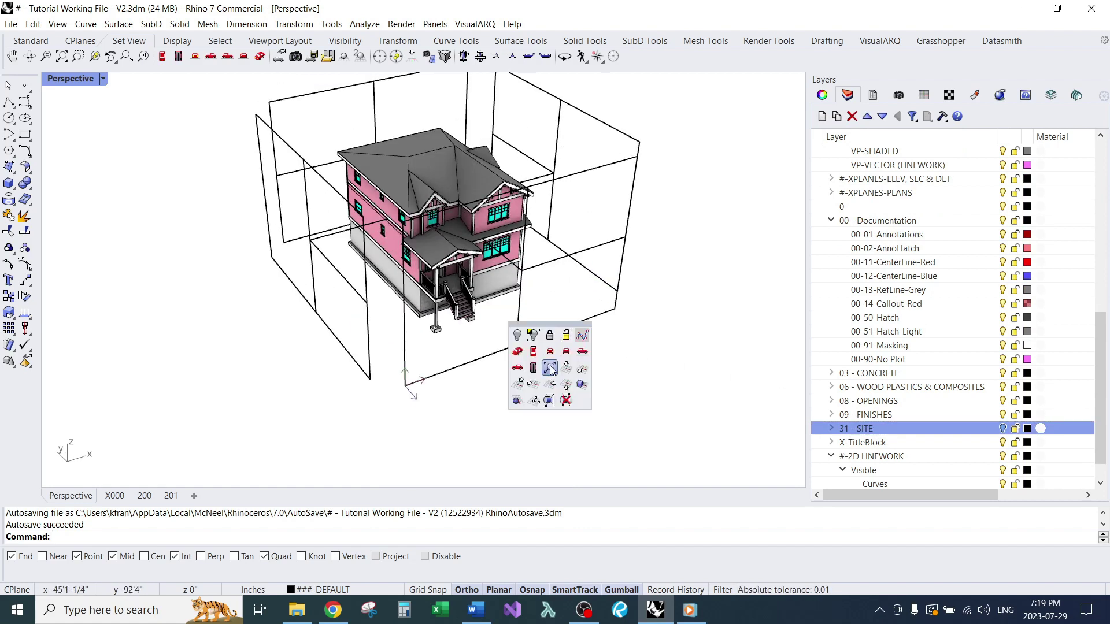
pyautogui.click(533, 400)
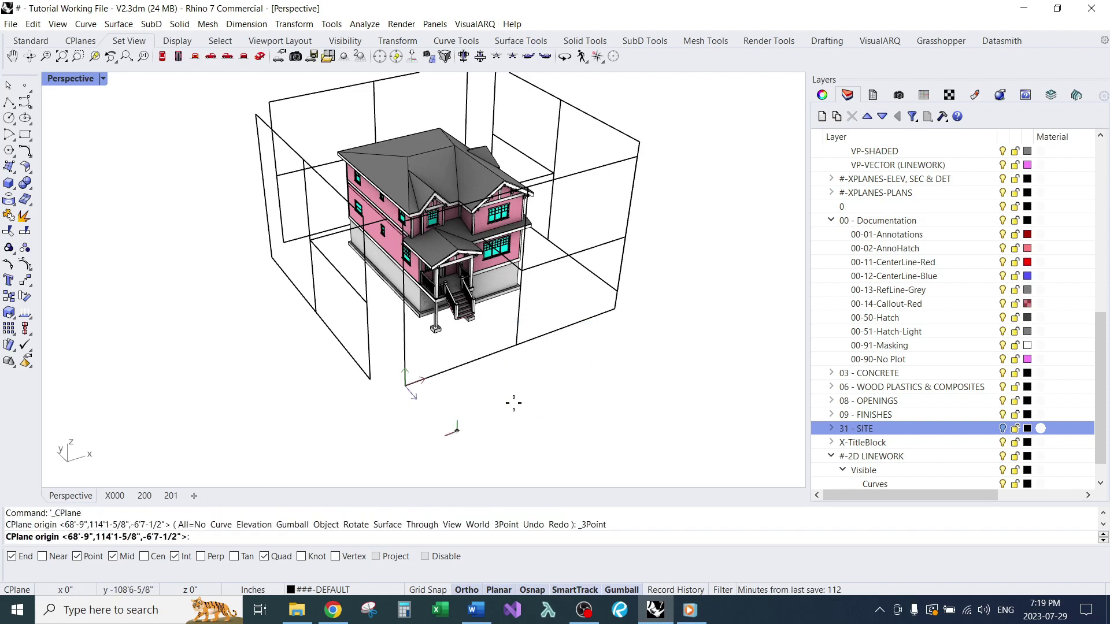
pyautogui.click(401, 387)
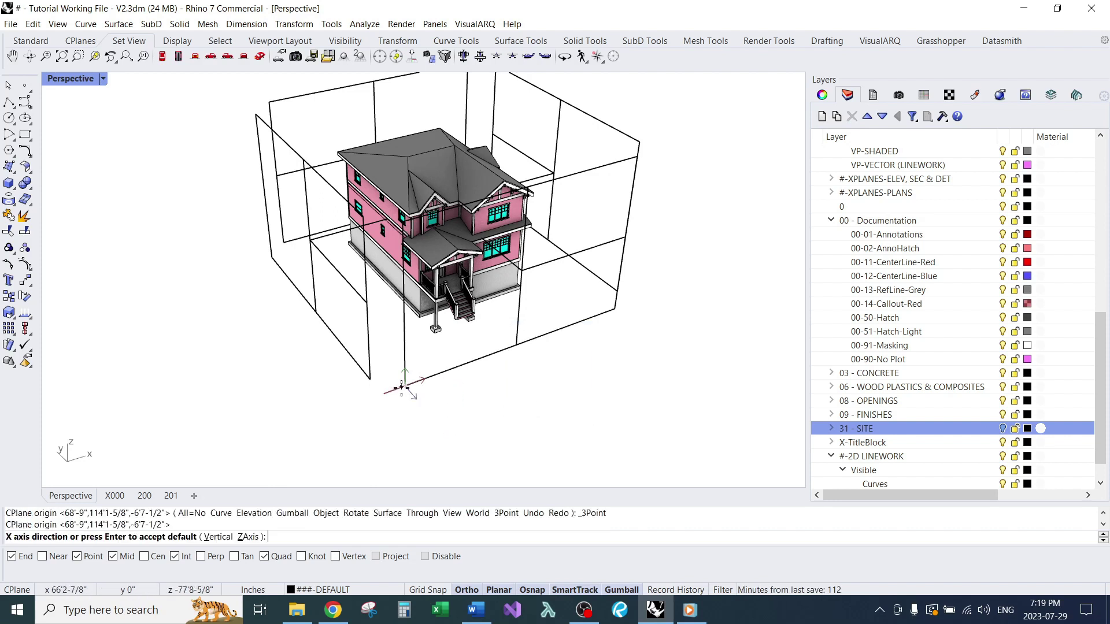
pyautogui.click(611, 311)
pyautogui.moveTo(557, 327); pyautogui.dragTo(454, 350, button='right')
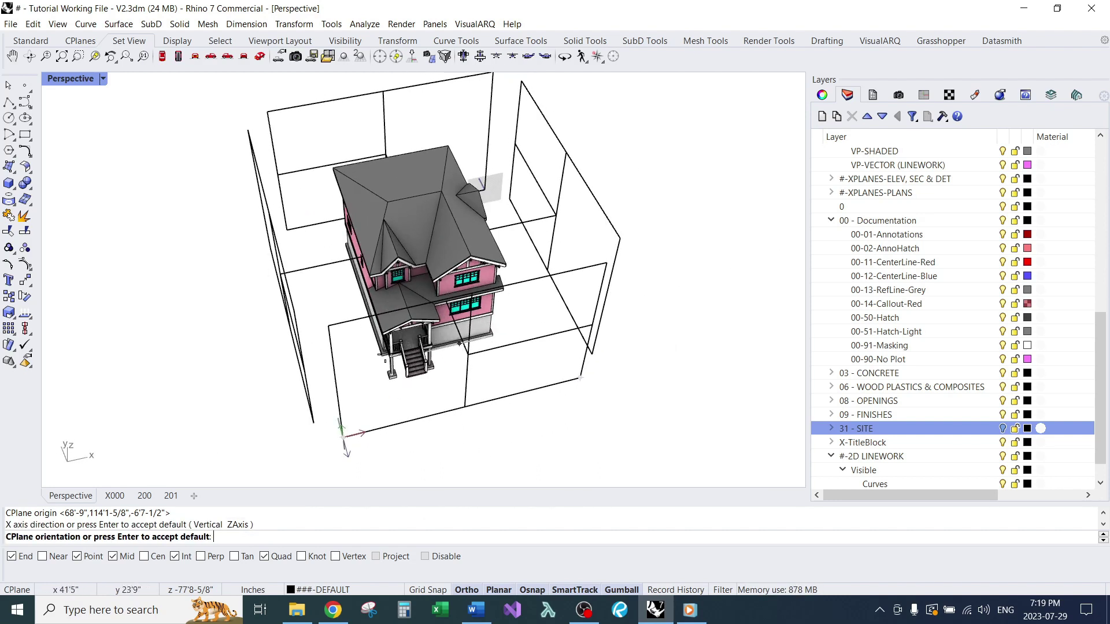
pyautogui.click(324, 320)
pyautogui.moveTo(370, 428); pyautogui.dragTo(420, 352, button='right')
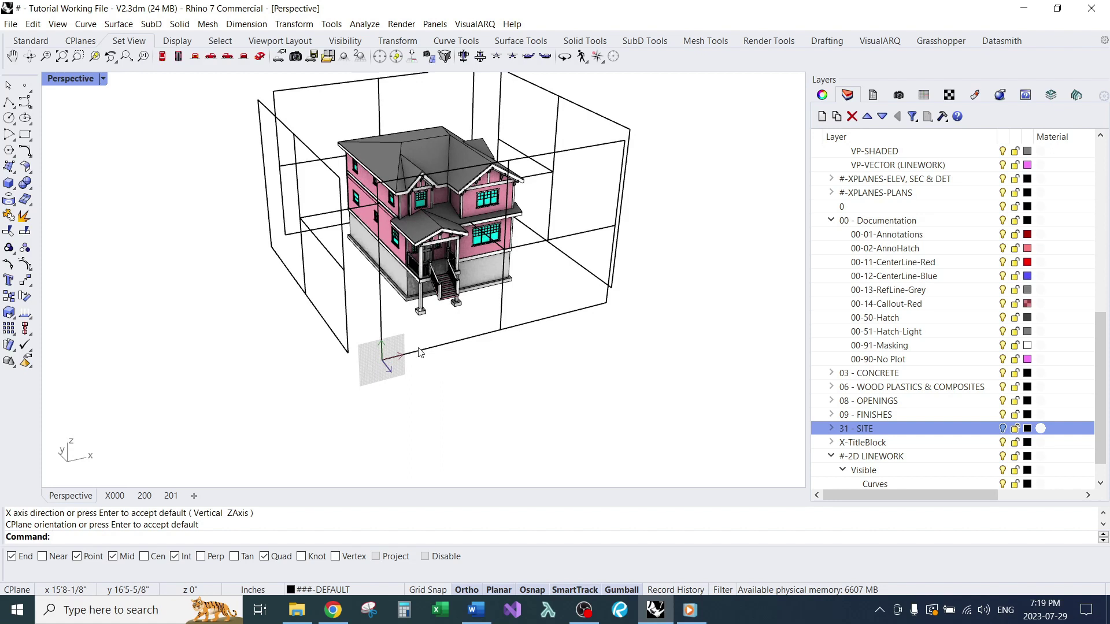
# - Save the current construction plane as Elevations - South, replacing the existing named CPlane
pyautogui.click(923, 95)
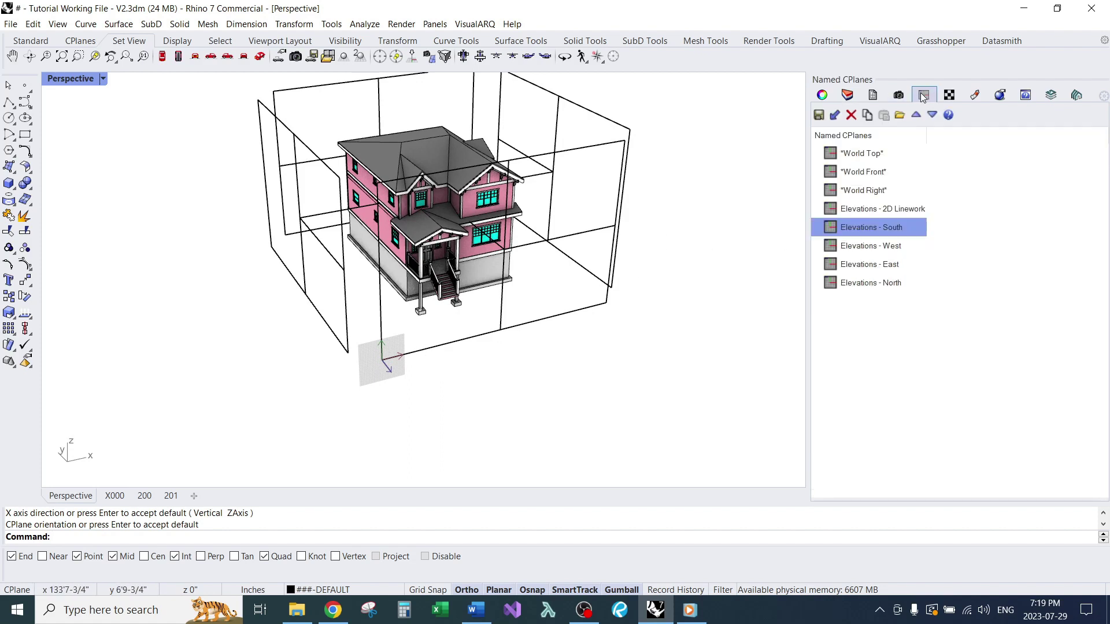
pyautogui.click(888, 230)
pyautogui.click(818, 116)
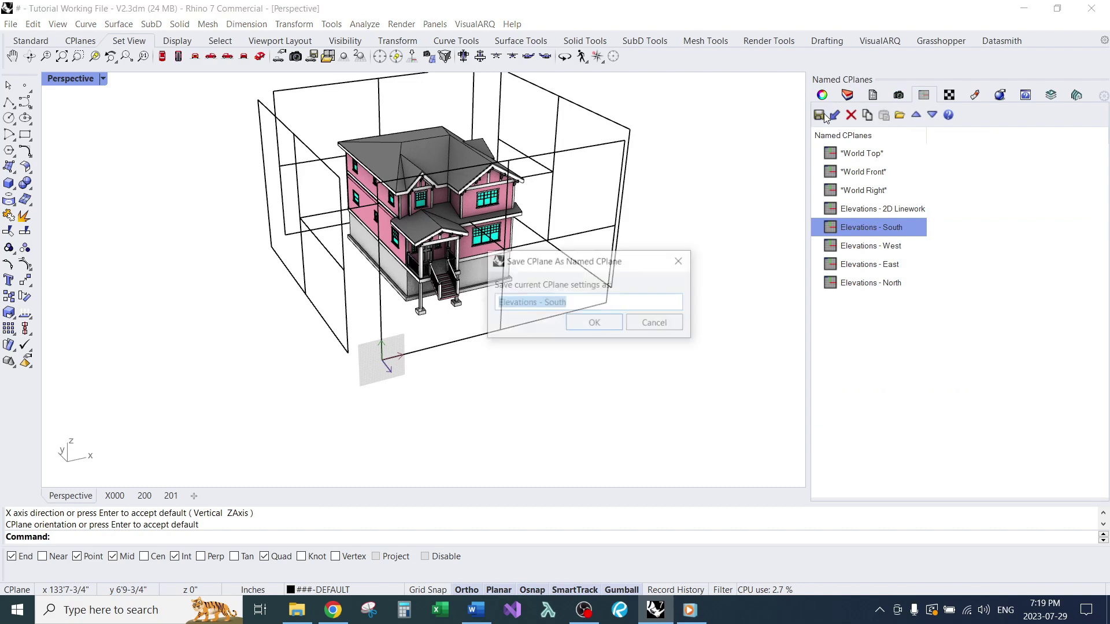
pyautogui.click(606, 328)
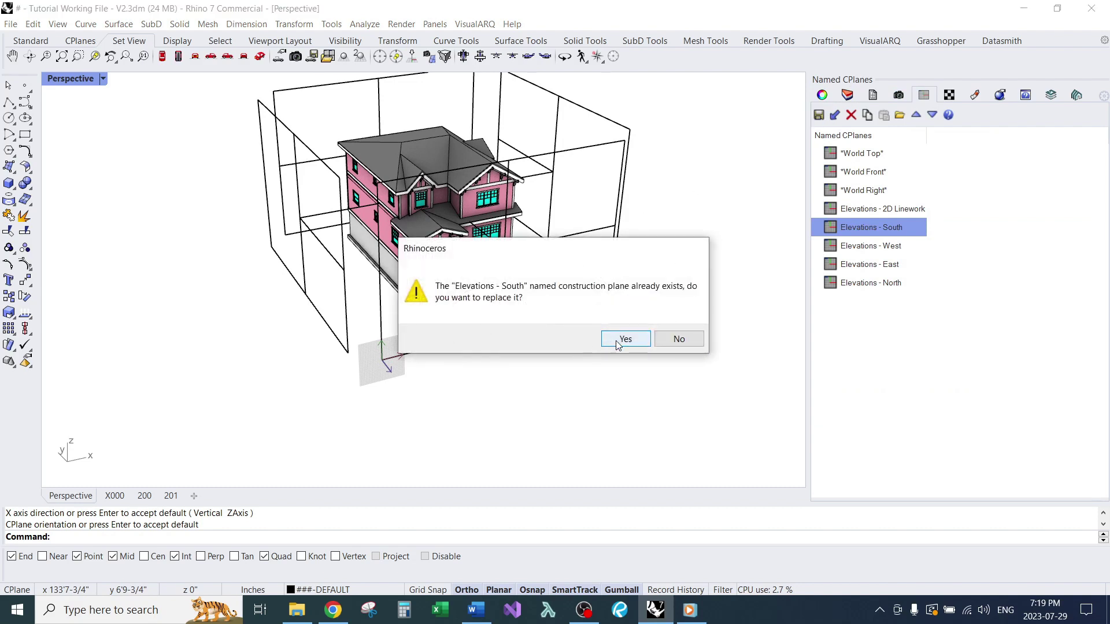
pyautogui.click(617, 341)
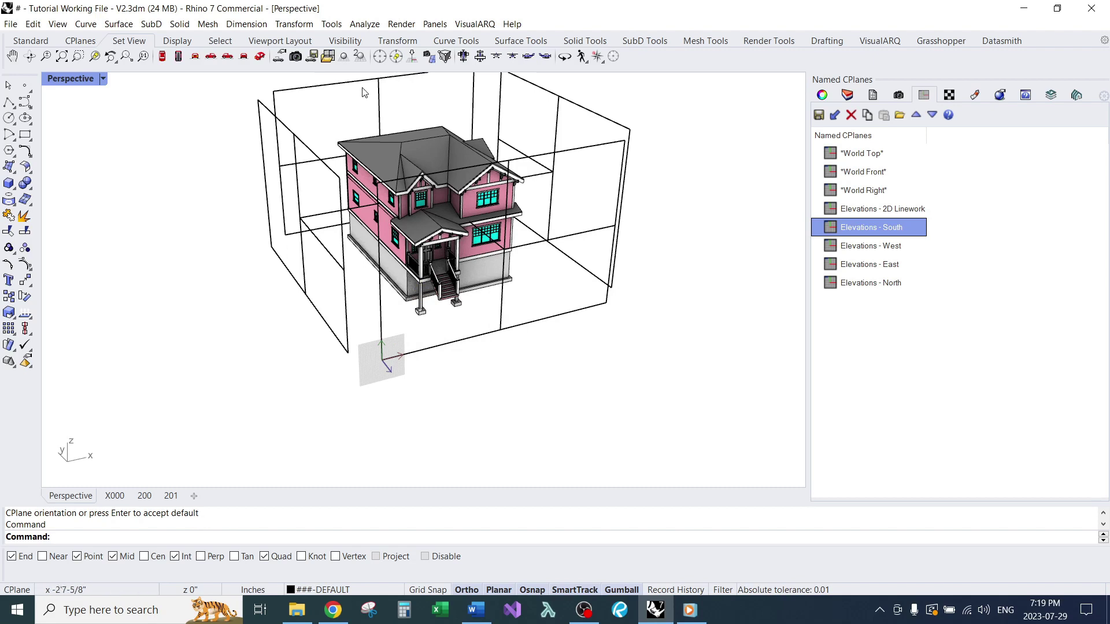
# - Set the viewport to the plan view of the south CPlane and turn the 31 - SITE layer back on
pyautogui.click(414, 56)
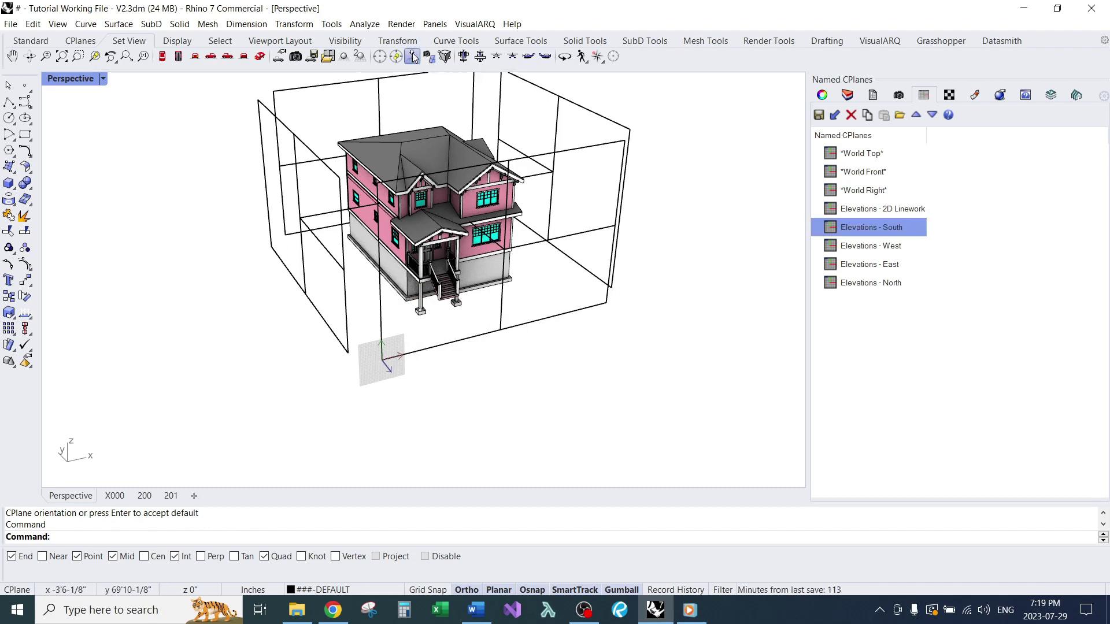
pyautogui.click(847, 95)
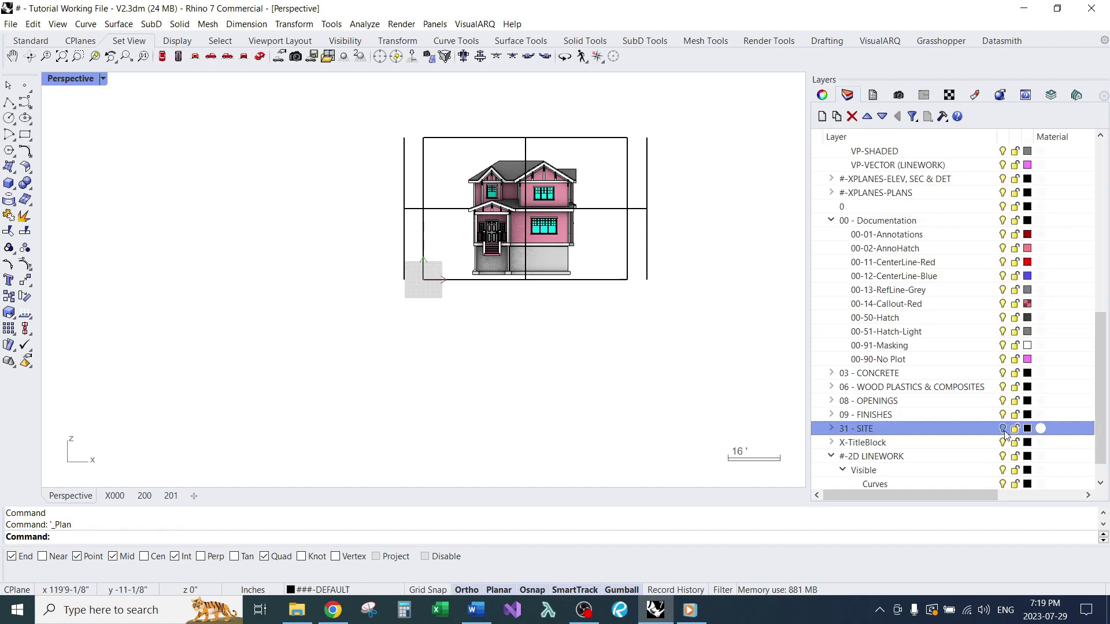
pyautogui.click(1003, 429)
# - Run Make2D on the house and clipping planes with CPlane projection, By output layers, Clipping plane intersections and layer name #-MAKE2D LINEWORK
pyautogui.scroll(-3, 494, 277)
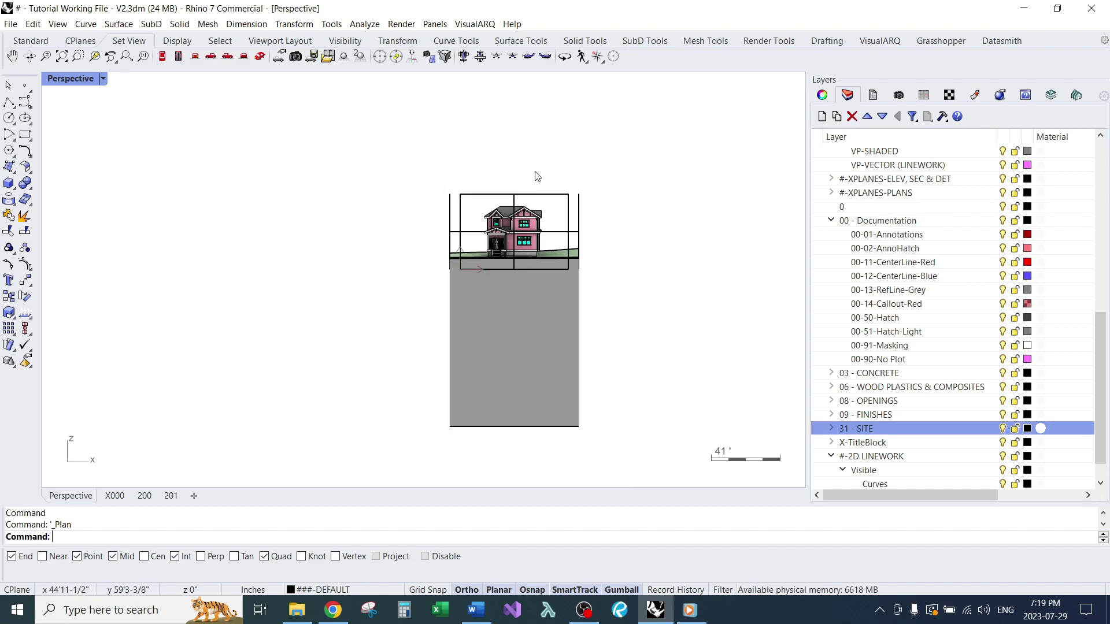
pyautogui.moveTo(552, 138); pyautogui.dragTo(487, 335)
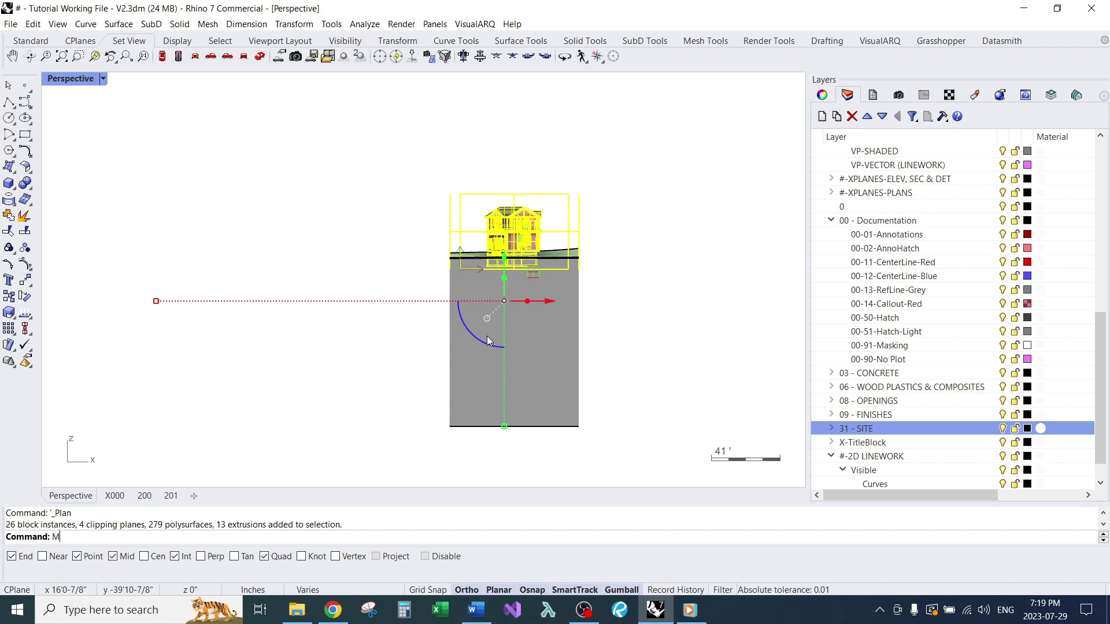
pyautogui.press('Return')
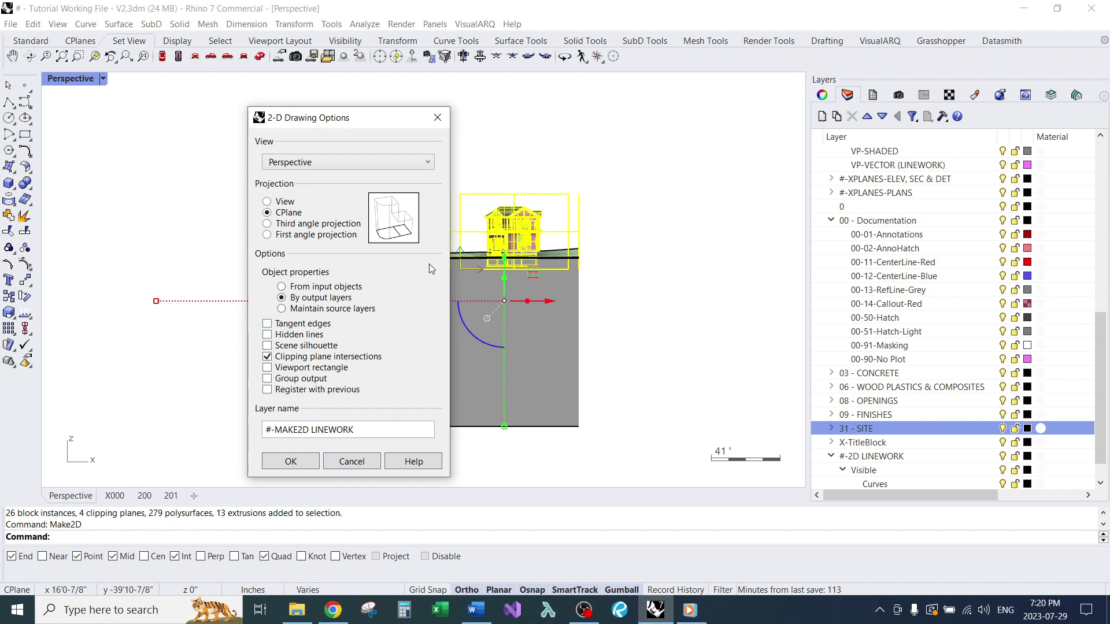
pyautogui.moveTo(382, 121); pyautogui.dragTo(494, 107)
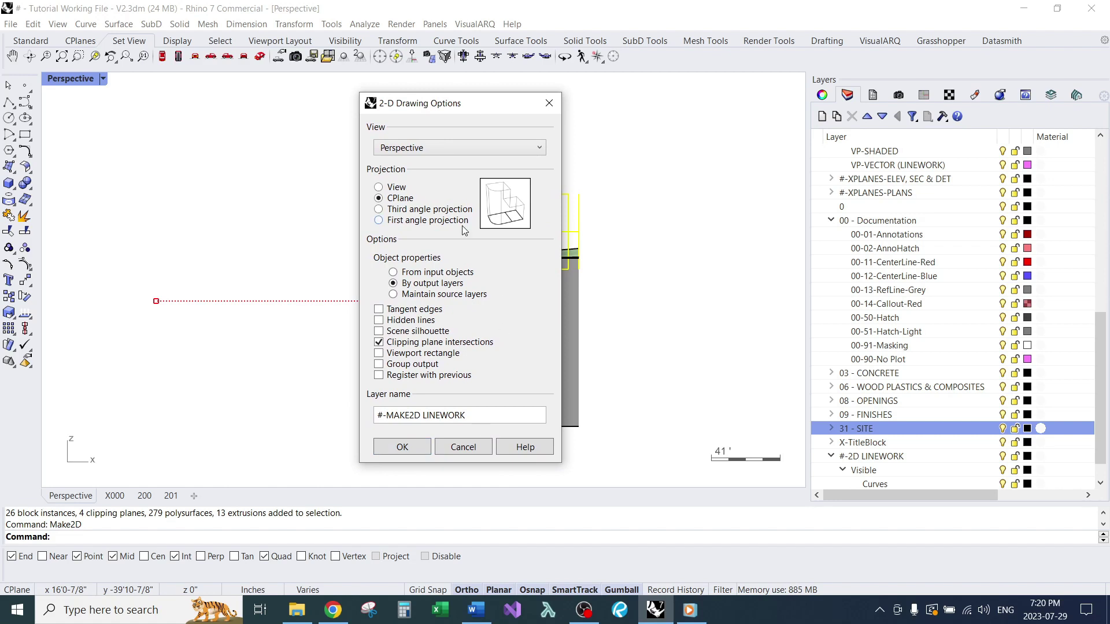
pyautogui.click(398, 447)
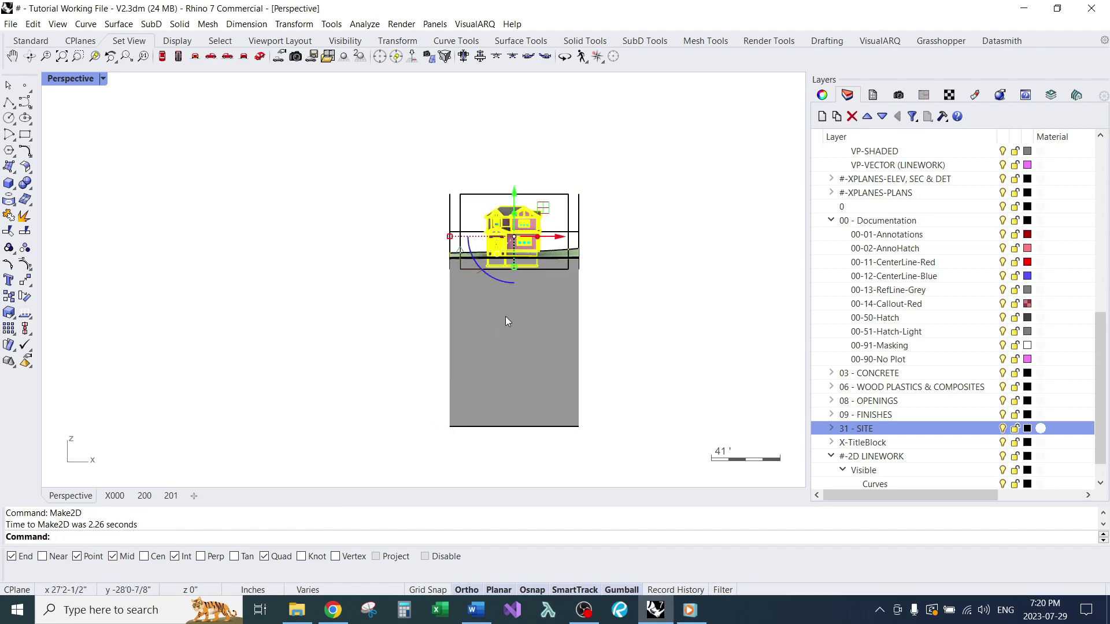
# - Return the viewport to the world Perspective view with the new south elevation linework in close-up
pyautogui.scroll(-2, 508, 316)
pyautogui.middleClick(508, 316)
pyautogui.click(478, 304)
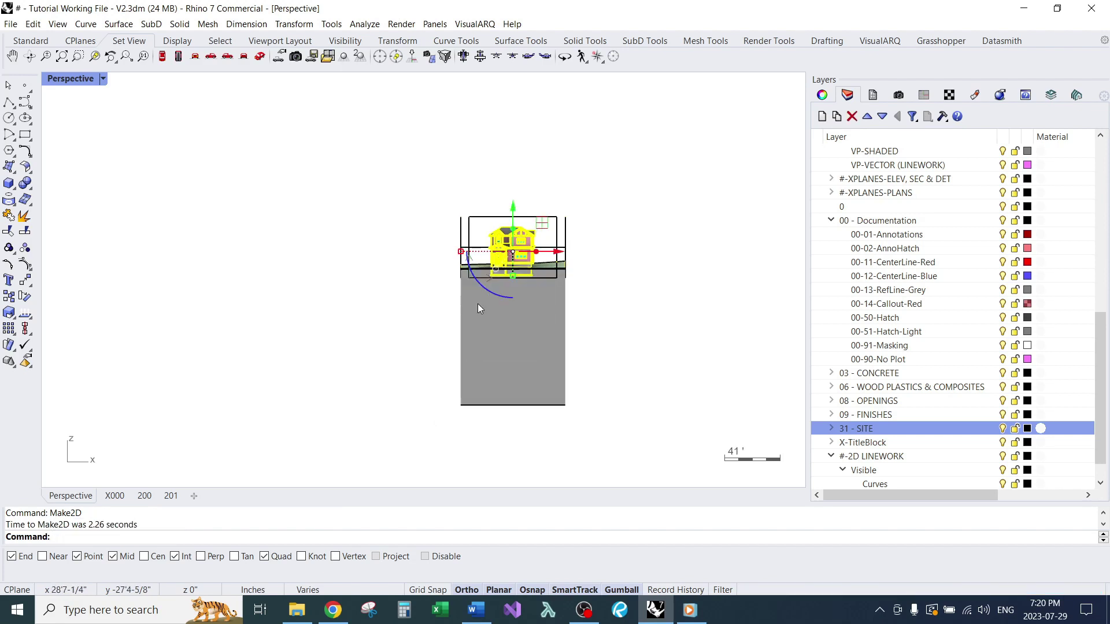
pyautogui.moveTo(487, 292); pyautogui.dragTo(531, 273, button='right')
pyautogui.scroll(8, 508, 282)
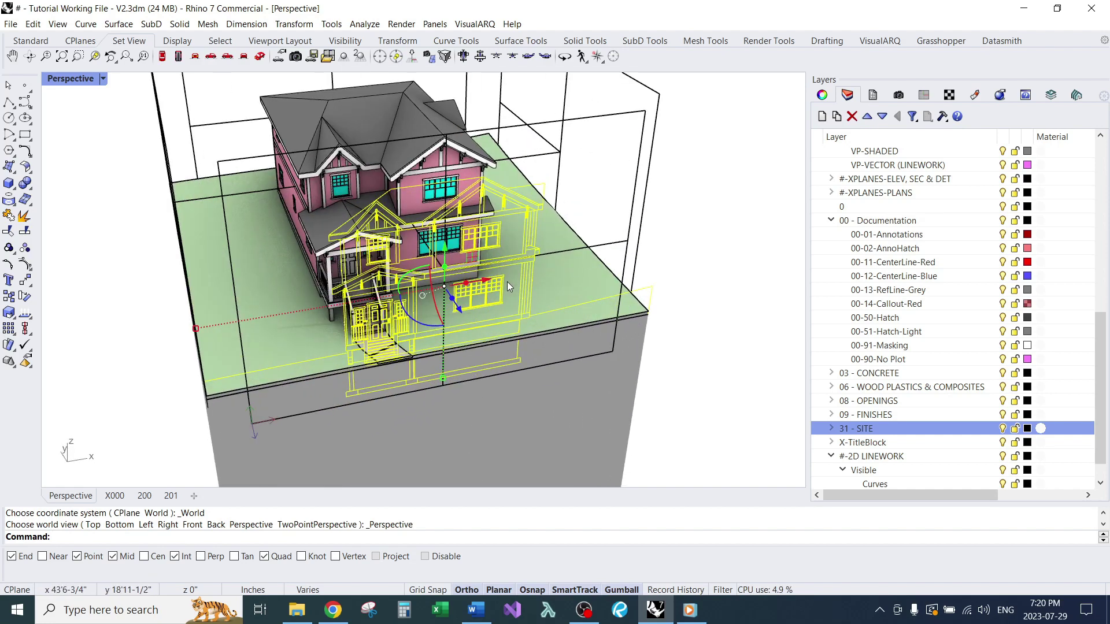
# - Group the selected south elevation linework and hide it
pyautogui.moveTo(508, 319)
pyautogui.mouseDown(button='right')
pyautogui.moveTo(540, 304)
pyautogui.moveTo(550, 272)
pyautogui.moveTo(513, 269)
pyautogui.moveTo(523, 322)
pyautogui.mouseUp(button='right')
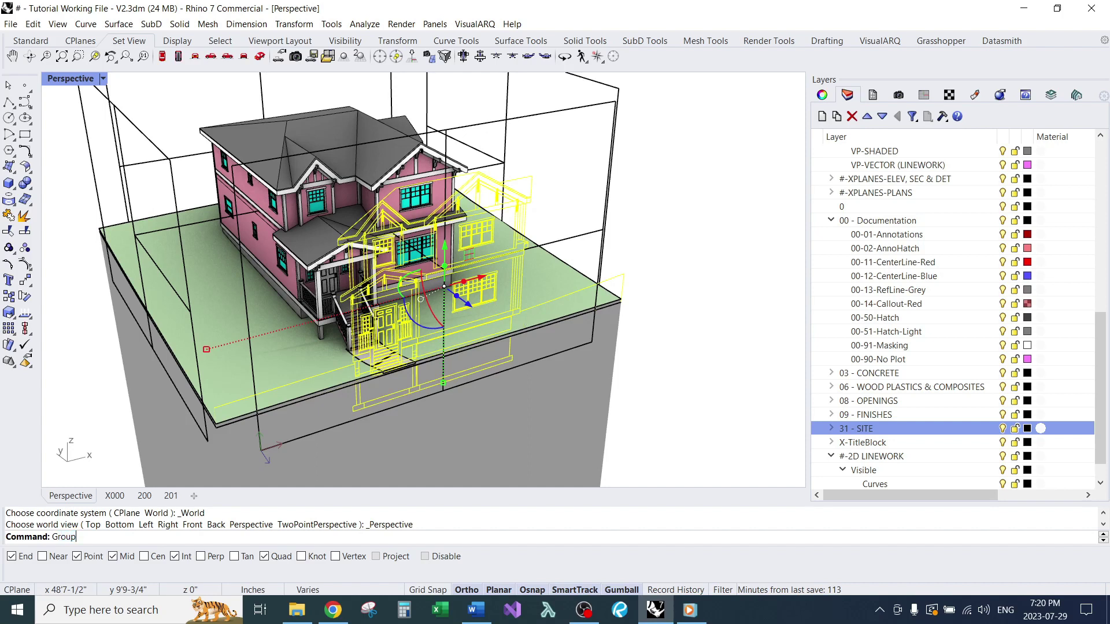
pyautogui.press('Return')
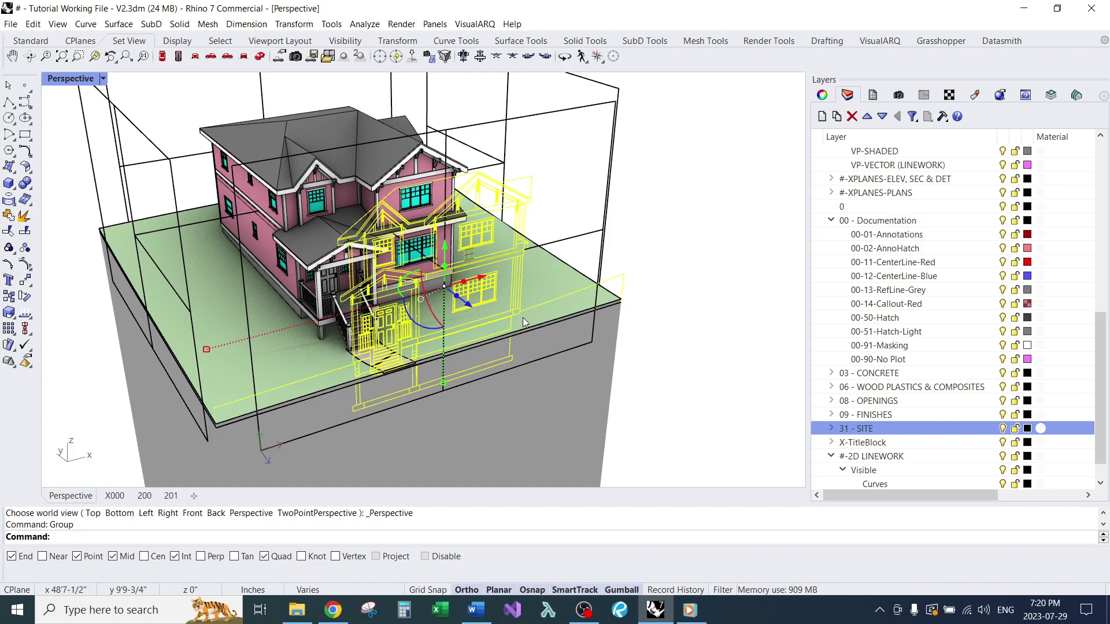
pyautogui.middleClick(514, 280)
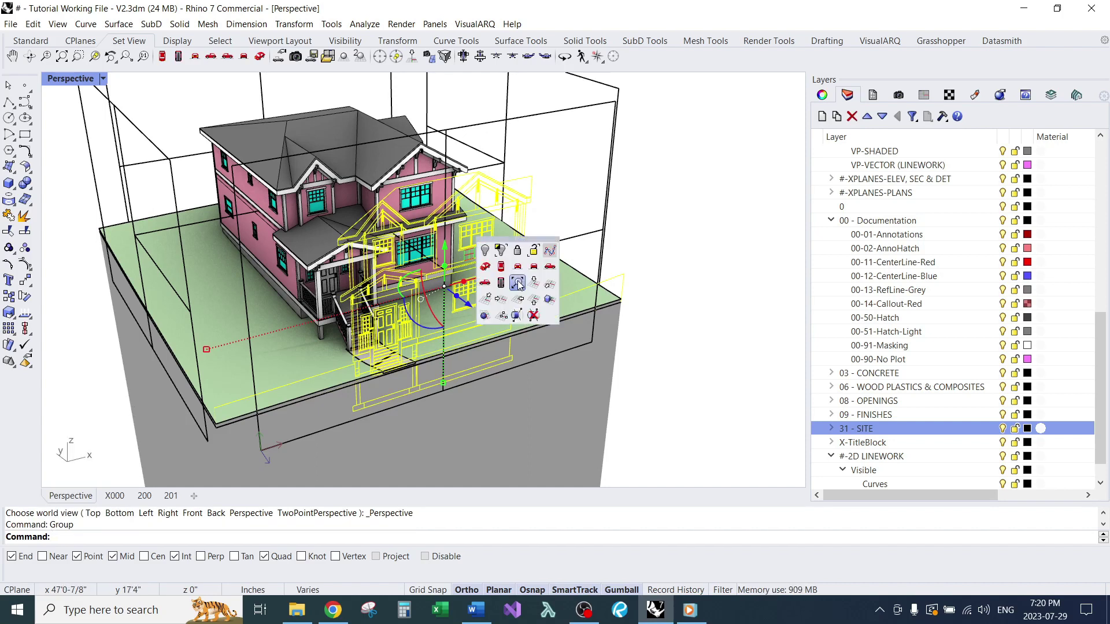
pyautogui.click(484, 250)
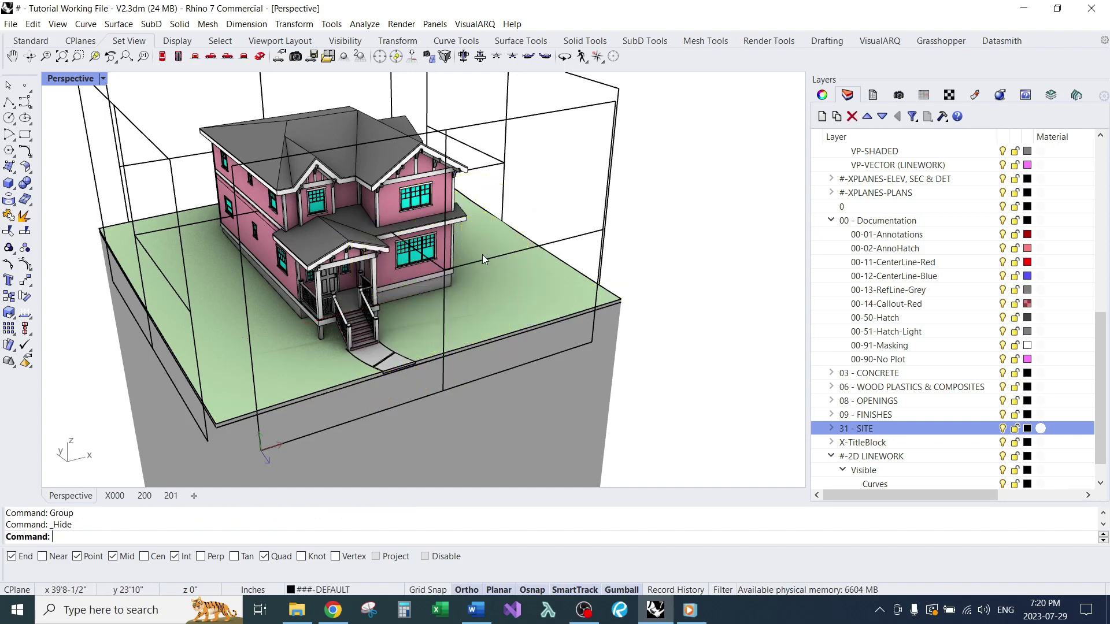
# - Restore the Elevations - West named CPlane and set the viewport to its plan view
pyautogui.scroll(-5, 463, 255)
pyautogui.scroll(3, 457, 289)
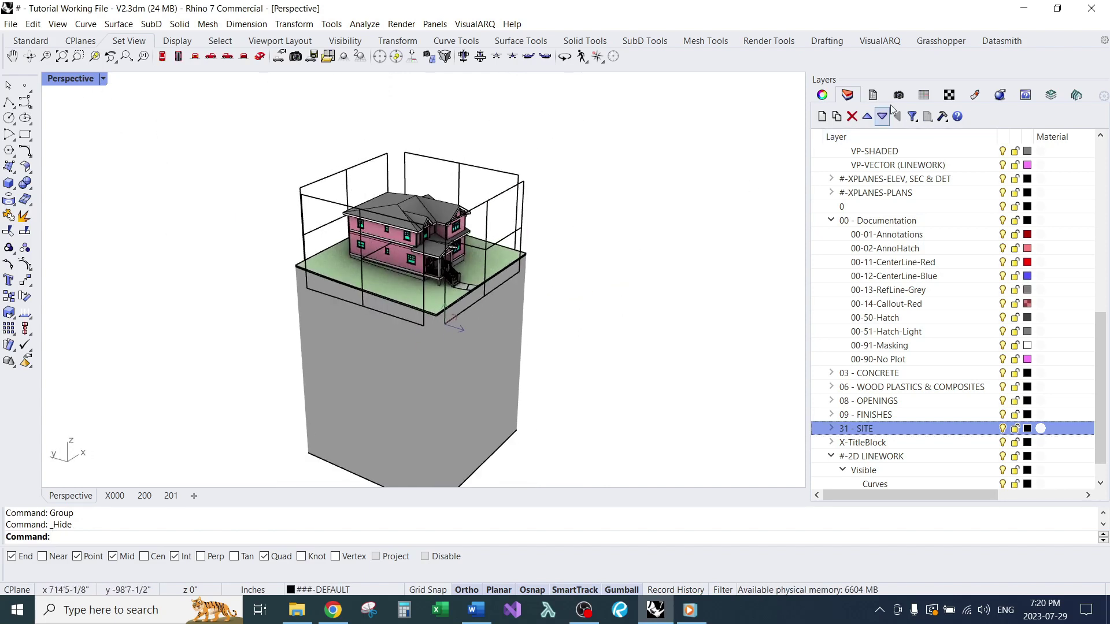
pyautogui.click(923, 95)
pyautogui.click(885, 238)
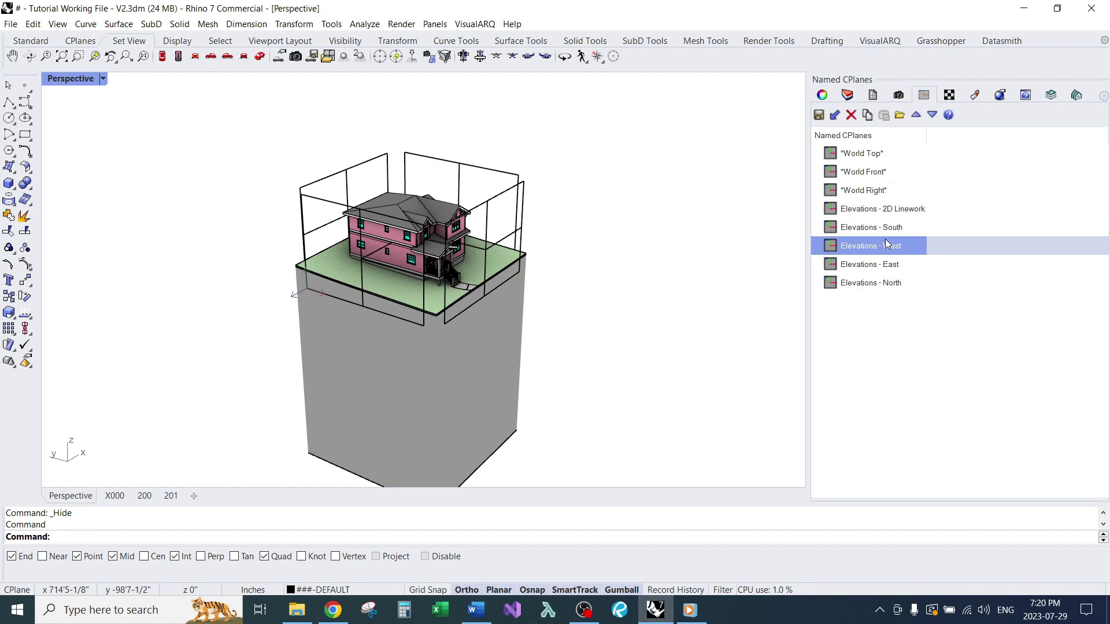
pyautogui.click(412, 56)
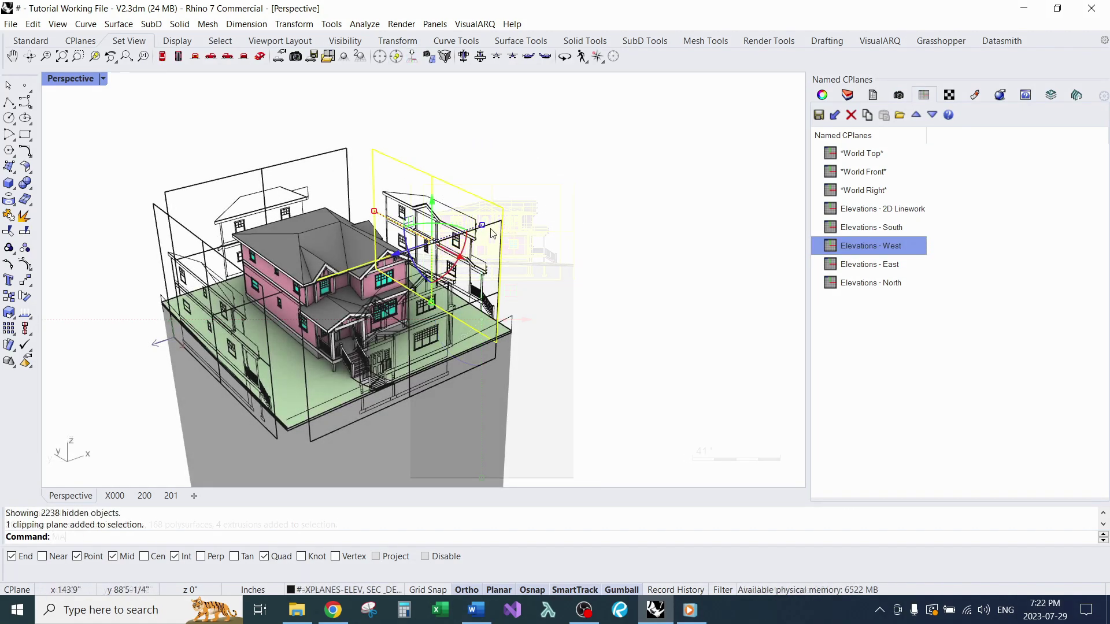
# - Disable the selected clipping plane beside the house and clear the selection
pyautogui.middleClick(149, 206)
pyautogui.click(176, 221)
pyautogui.scroll(-12, 222, 243)
pyautogui.click(380, 231)
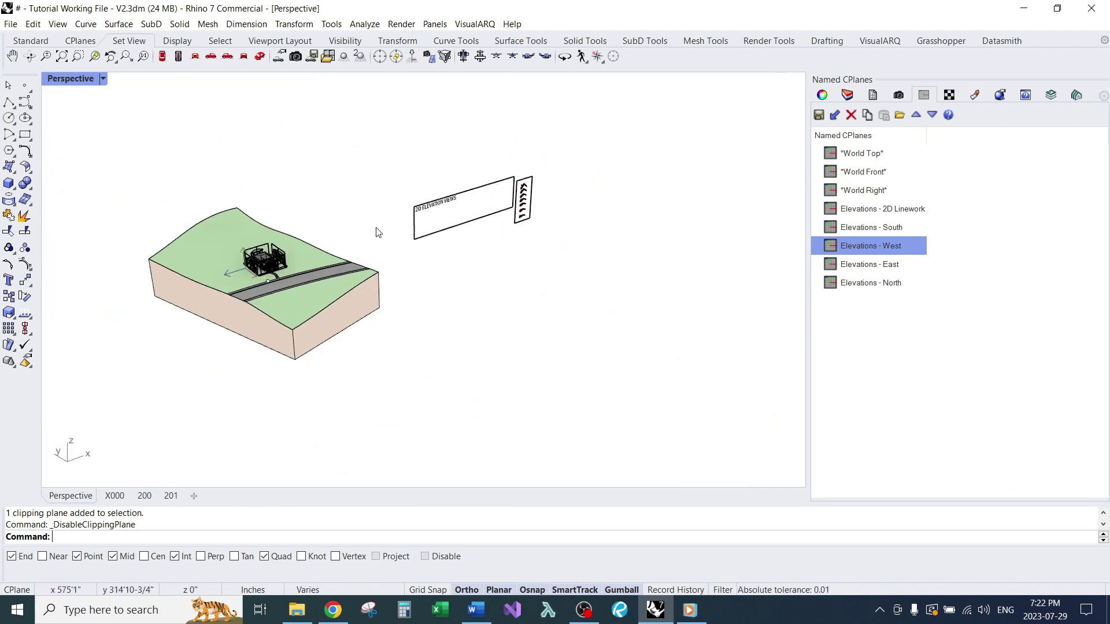
# - Move the south elevation linework group from the house into the 2D Elevation Views frame
pyautogui.scroll(7, 306, 252)
pyautogui.click(197, 281)
pyautogui.scroll(-2, 265, 283)
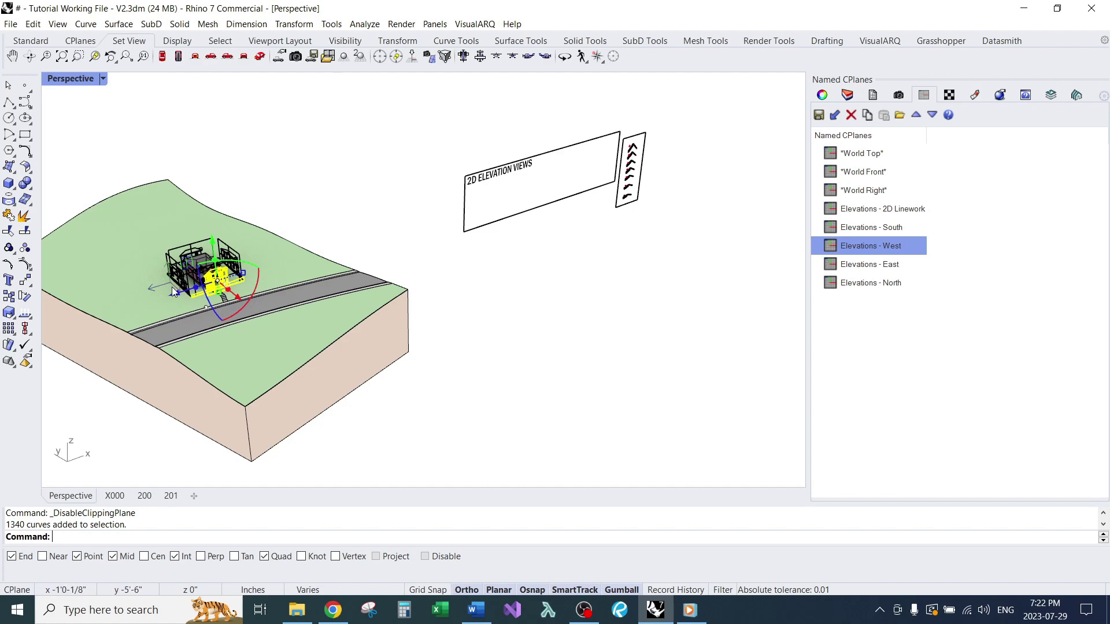
pyautogui.moveTo(173, 293); pyautogui.dragTo(437, 259)
pyautogui.scroll(6, 512, 215)
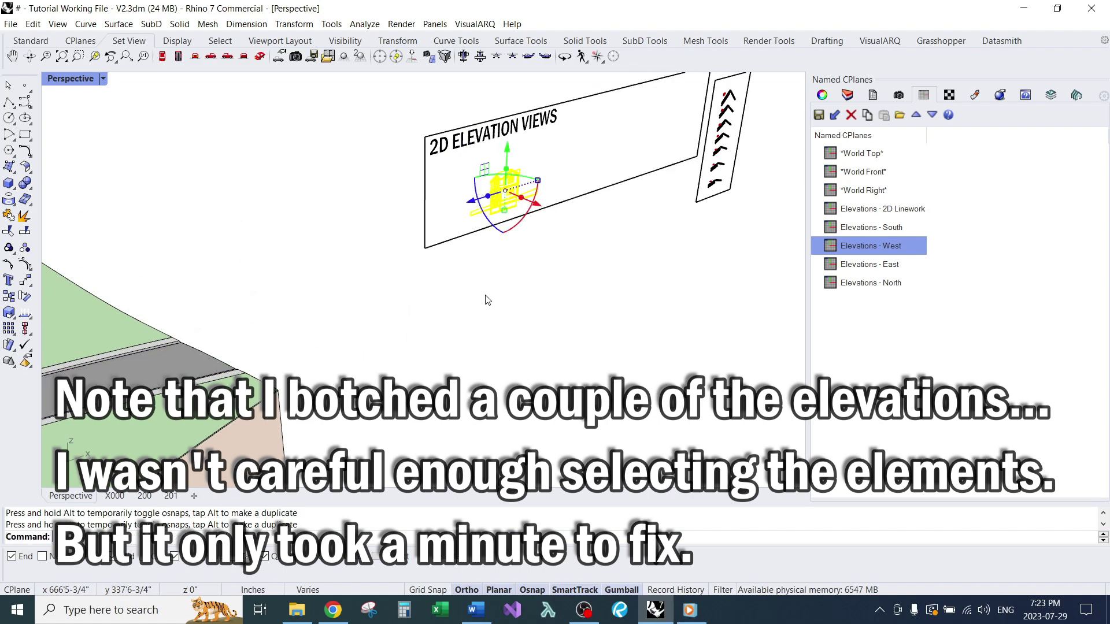
pyautogui.click(485, 296)
# - Move the west elevation linework group from the house over to the 2D Elevation Views frame, beside the south elevation
pyautogui.scroll(-7, 483, 297)
pyautogui.scroll(8, 209, 328)
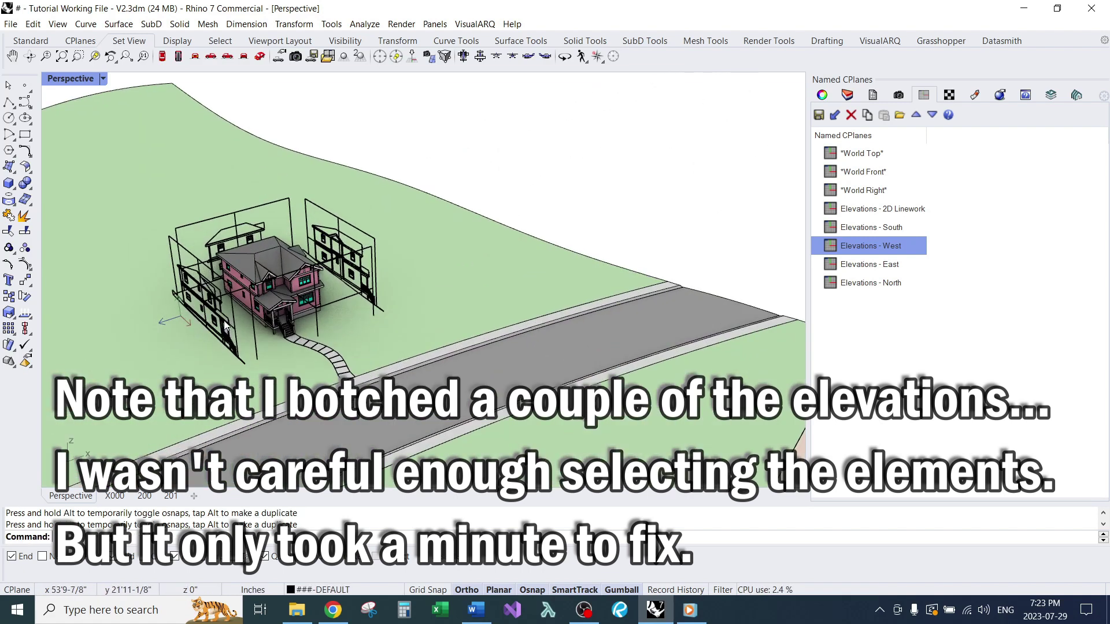
pyautogui.click(225, 322)
pyautogui.scroll(-7, 204, 332)
pyautogui.moveTo(164, 338); pyautogui.dragTo(529, 164)
pyautogui.scroll(9, 589, 200)
pyautogui.moveTo(523, 241); pyautogui.dragTo(303, 401)
pyautogui.moveTo(547, 331); pyautogui.dragTo(531, 363, button='right')
pyautogui.scroll(6, 619, 300)
pyautogui.moveTo(619, 300)
pyautogui.mouseDown(button='right')
pyautogui.moveTo(614, 264)
pyautogui.moveTo(603, 291)
pyautogui.mouseUp(button='right')
# - Try rotating the west elevation linework freehand, and undo the rotation
pyautogui.moveTo(524, 209); pyautogui.dragTo(512, 204)
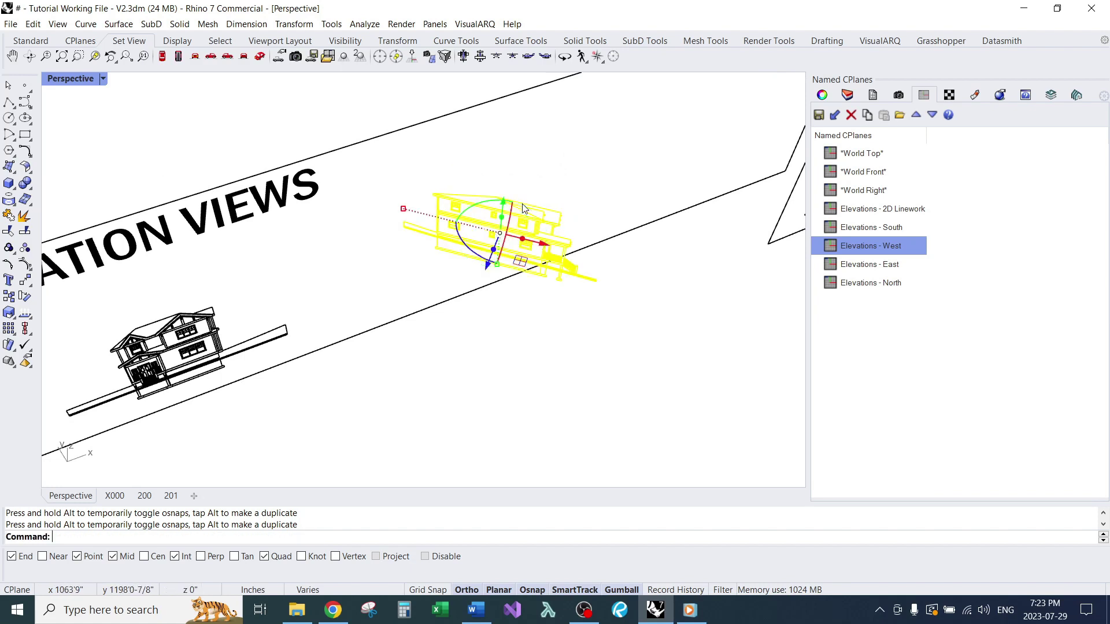
pyautogui.hotkey('ctrl', 'z')
pyautogui.click(558, 186)
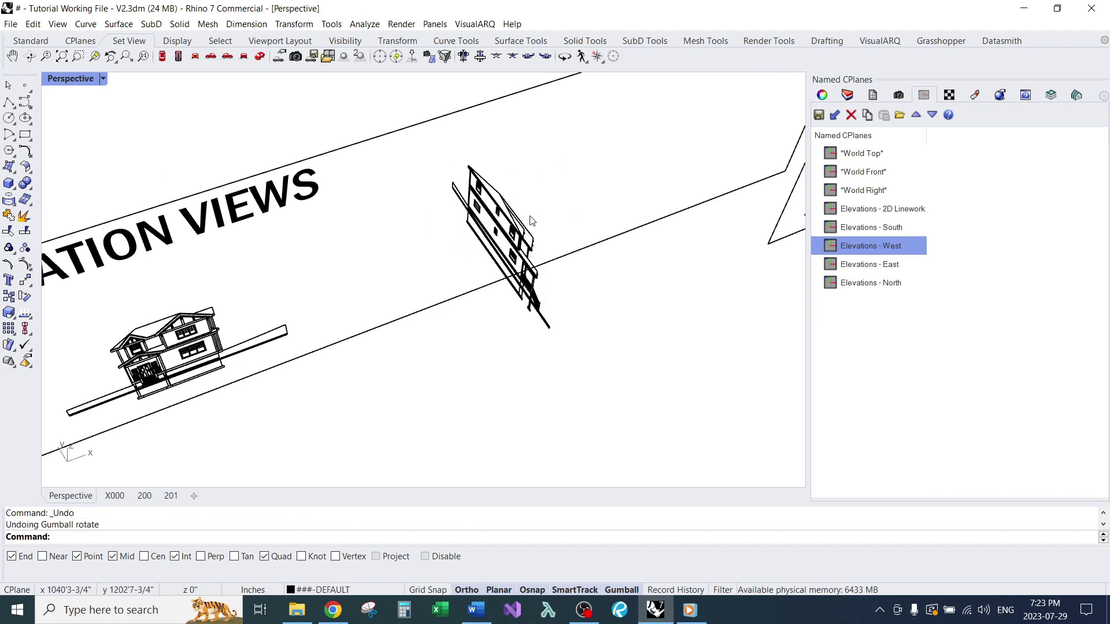
# - Rotate the west elevation linework 90 degrees about its vertical axis
pyautogui.click(532, 220)
pyautogui.click(528, 209)
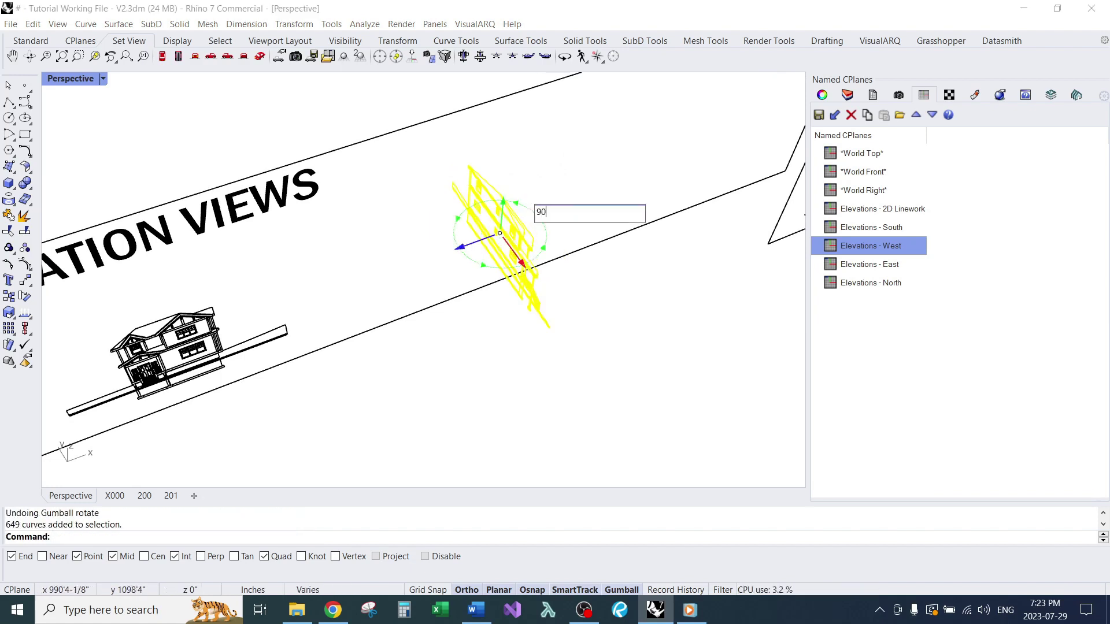
pyautogui.press('Return')
# - Move the rotated west elevation linework into line beside the south elevation in the 2D Elevation Views frame
pyautogui.moveTo(391, 404); pyautogui.dragTo(395, 373, button='right')
pyautogui.moveTo(533, 226); pyautogui.dragTo(410, 261)
pyautogui.click(415, 198)
pyautogui.scroll(-14, 436, 178)
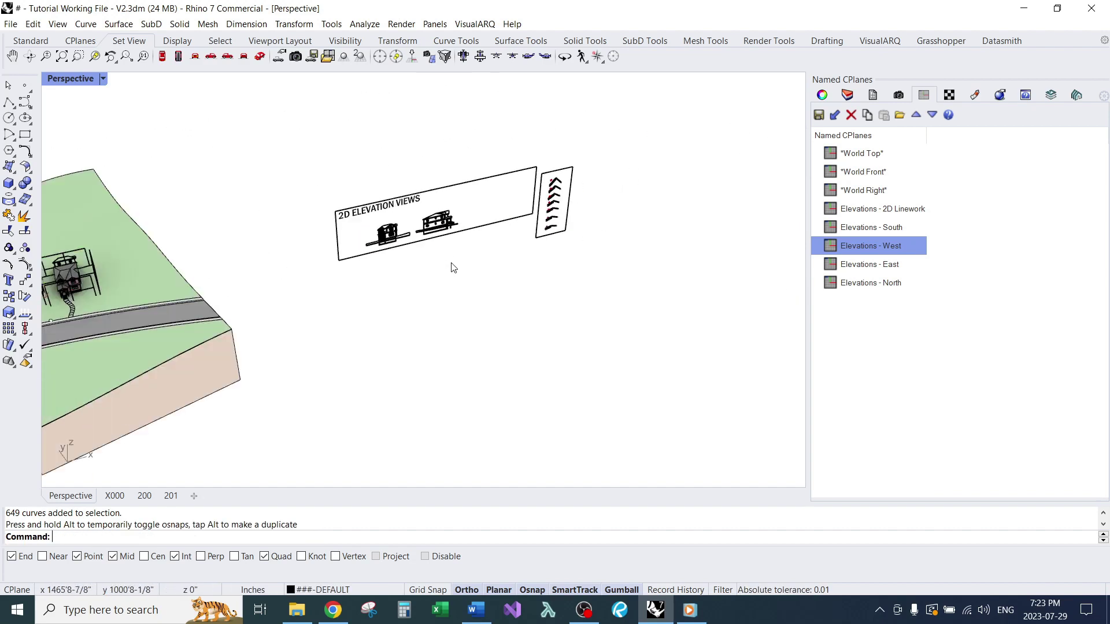
pyautogui.scroll(-4, 470, 259)
pyautogui.scroll(4, 256, 271)
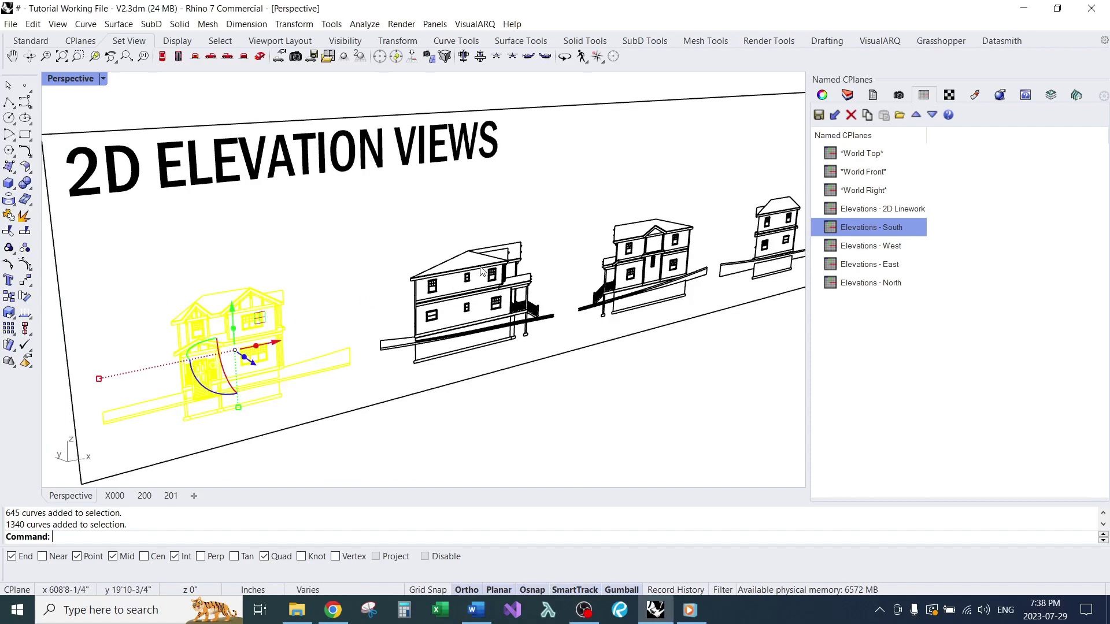
# - Ungroup the linework of all four elevations in the 2D Elevation Views frame
pyautogui.keyDown('shift'); pyautogui.click(480, 267); pyautogui.keyUp('shift')
pyautogui.keyDown('shift'); pyautogui.click(642, 238); pyautogui.keyUp('shift')
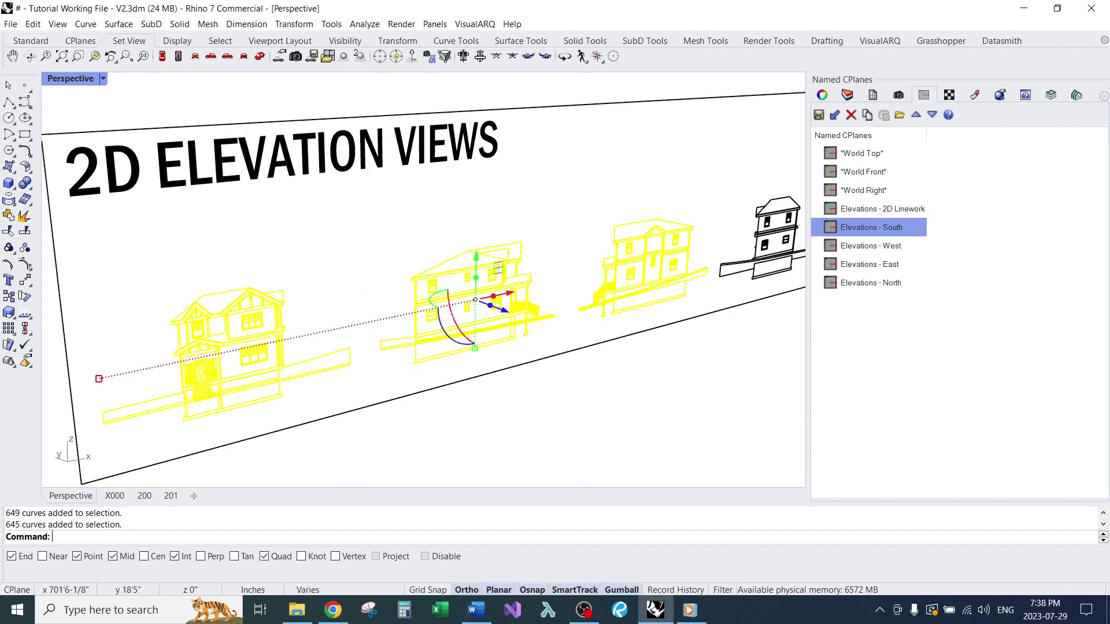
pyautogui.keyDown('shift'); pyautogui.click(774, 214); pyautogui.keyUp('shift')
pyautogui.write('Ungroup')
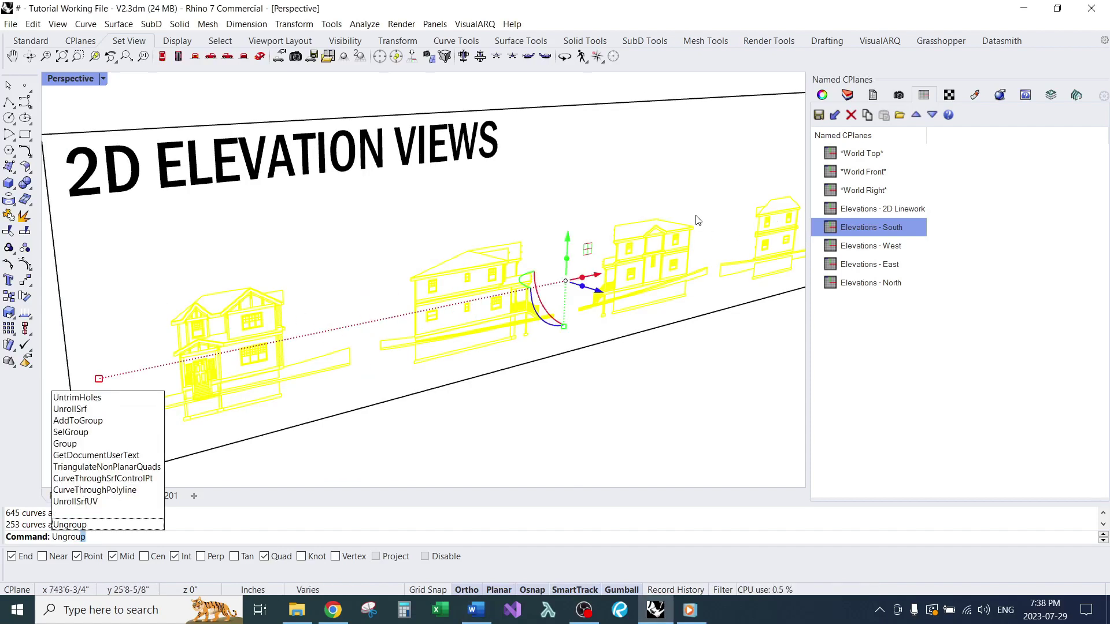
pyautogui.press('Return')
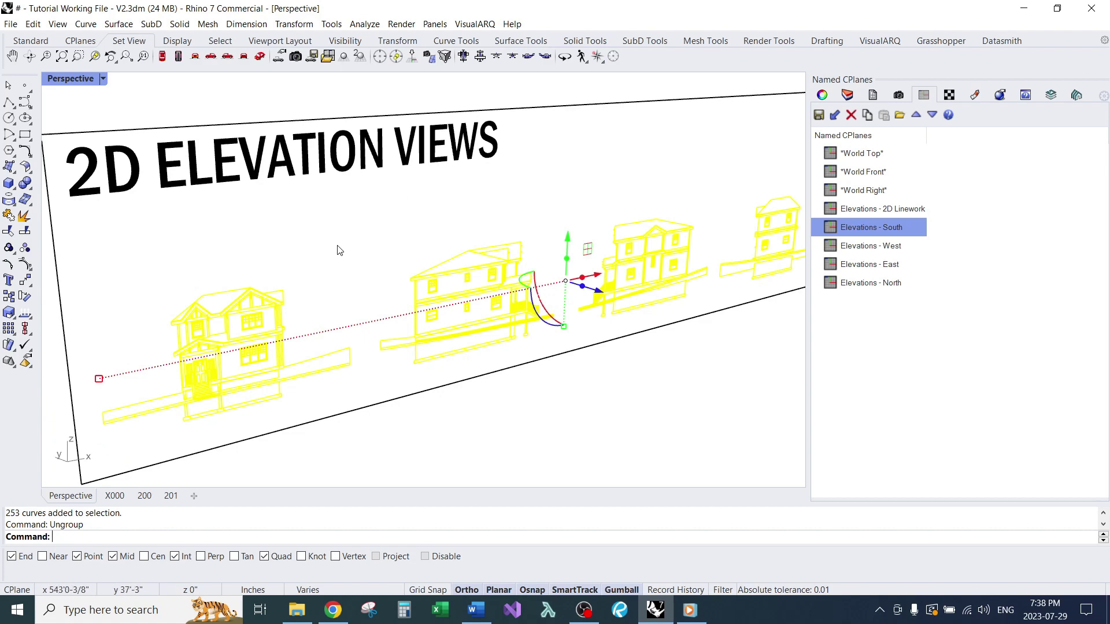
pyautogui.press('Escape')
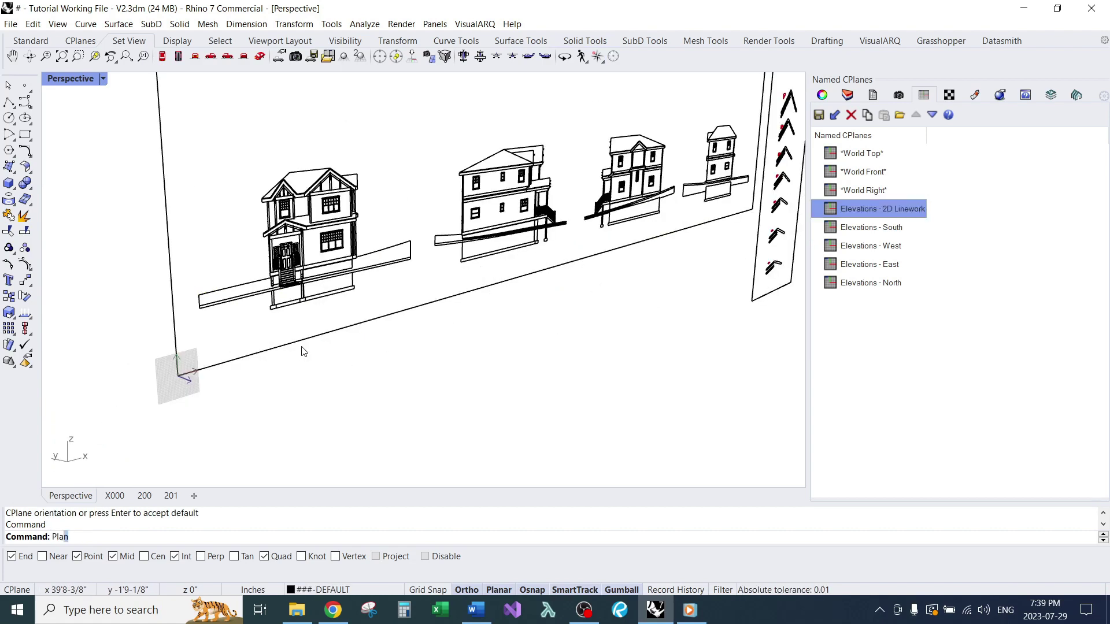
# - Set the viewport to the plan view of the Elevations - 2D Linework CPlane and save it as named view 2D Elevation Views
pyautogui.write('Plan')
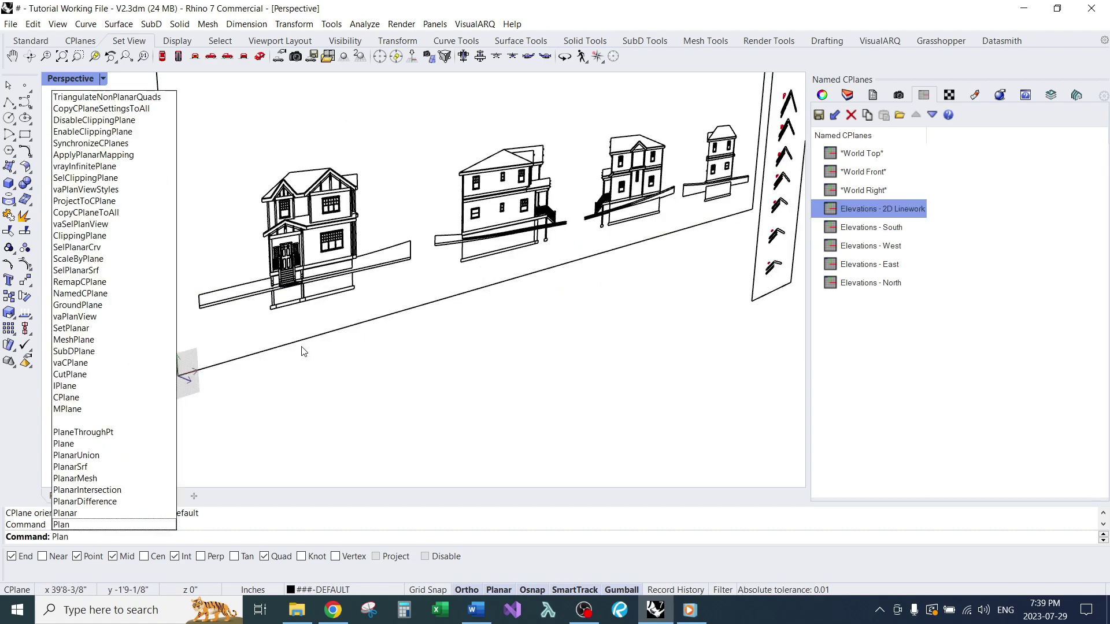
pyautogui.press('Return')
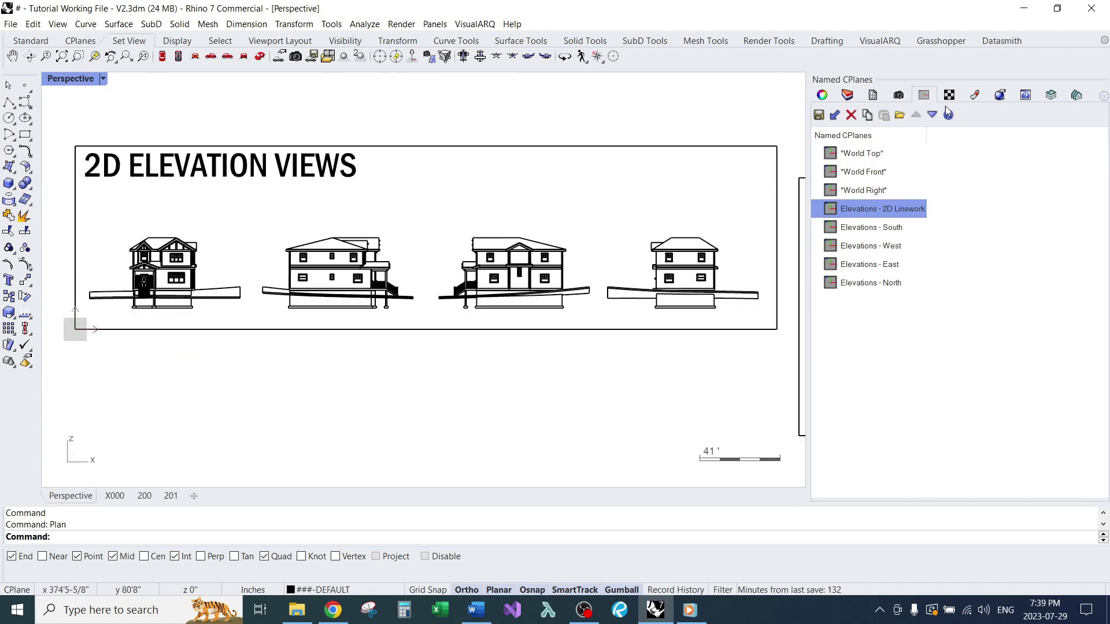
pyautogui.click(898, 95)
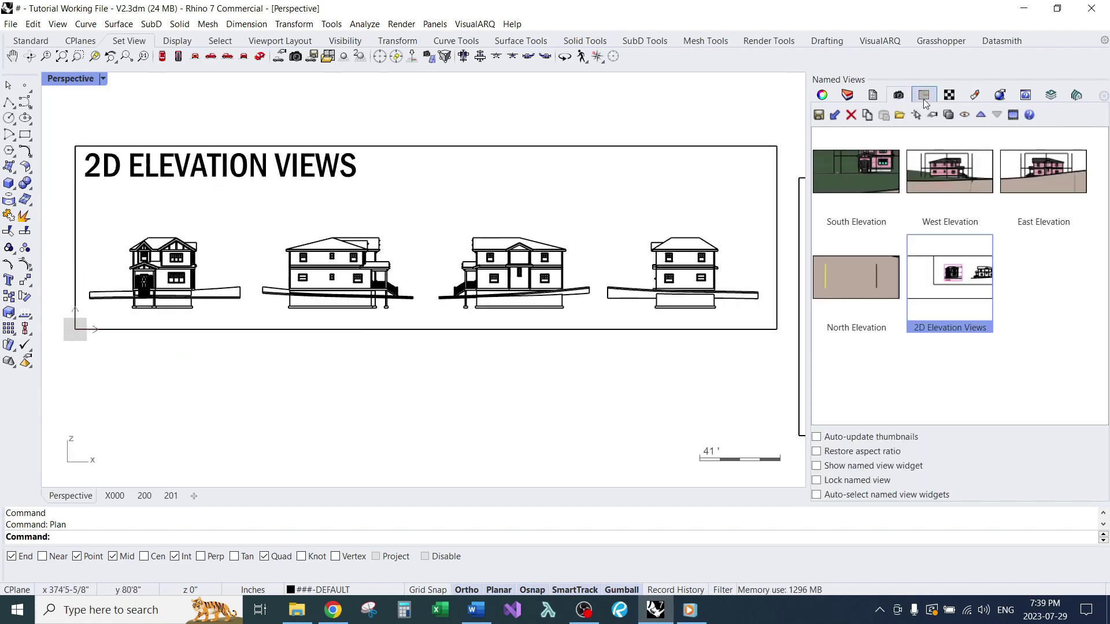
pyautogui.click(819, 115)
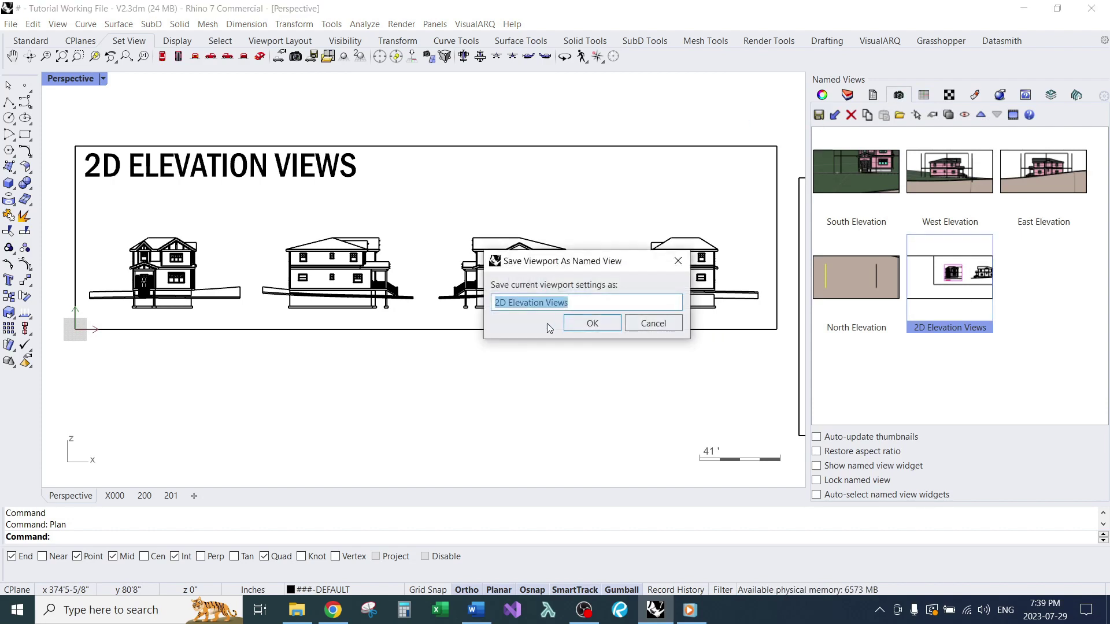
pyautogui.click(592, 321)
pyautogui.click(623, 341)
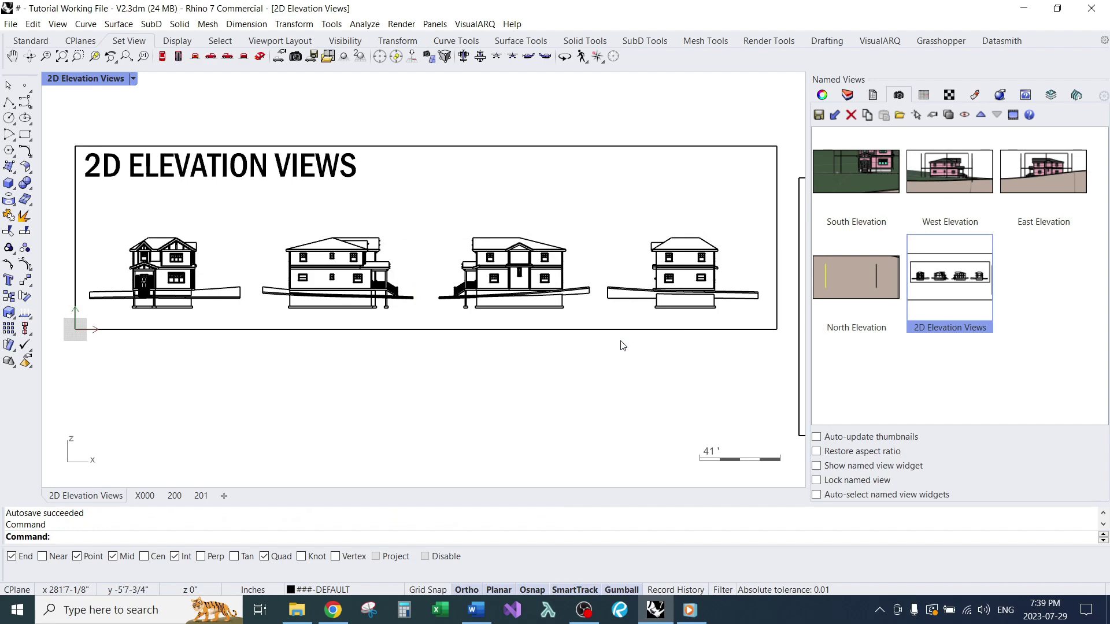
# - Set the color of the visible ClippingPlaneIntersections layer under #-MAKE2D LINEWORK to Red
pyautogui.moveTo(343, 362); pyautogui.dragTo(532, 368, button='right')
pyautogui.scroll(14, 312, 310)
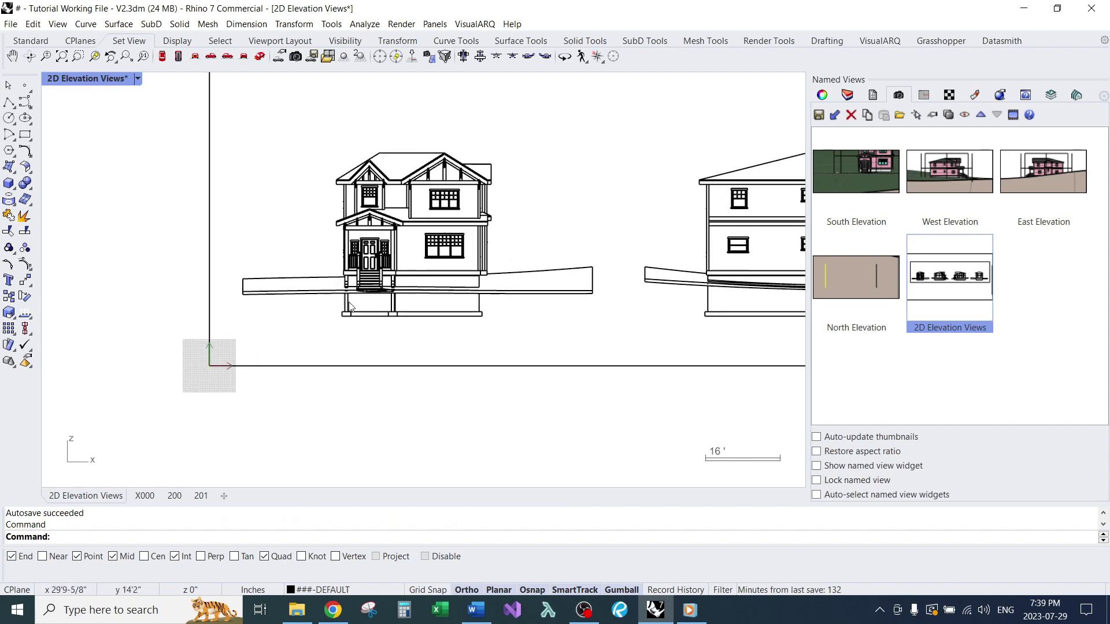
pyautogui.scroll(-5, 414, 281)
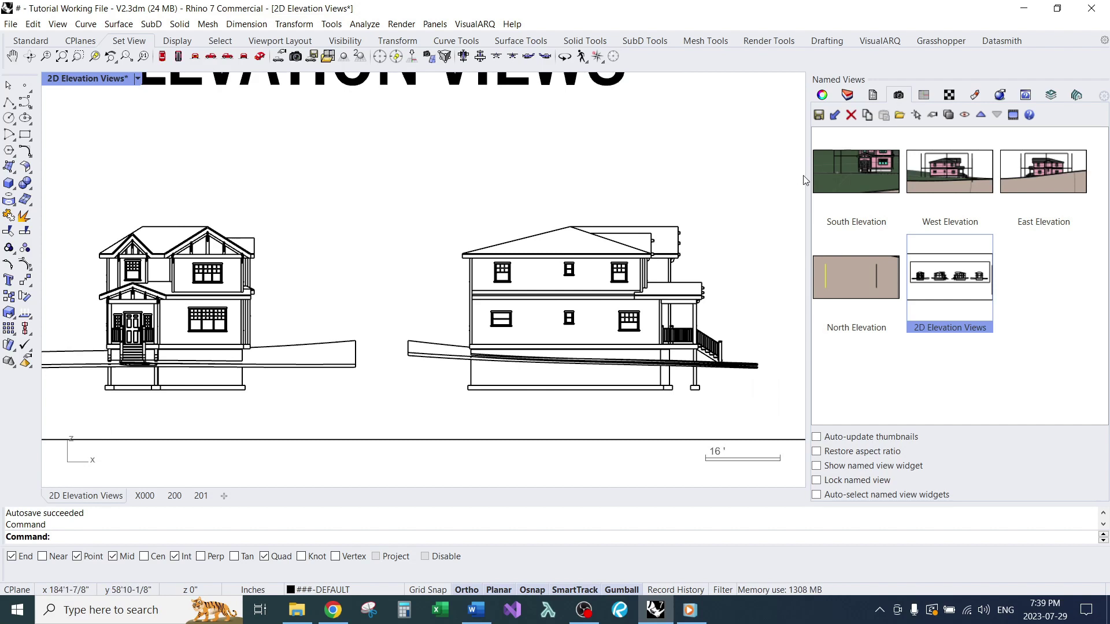
pyautogui.click(847, 95)
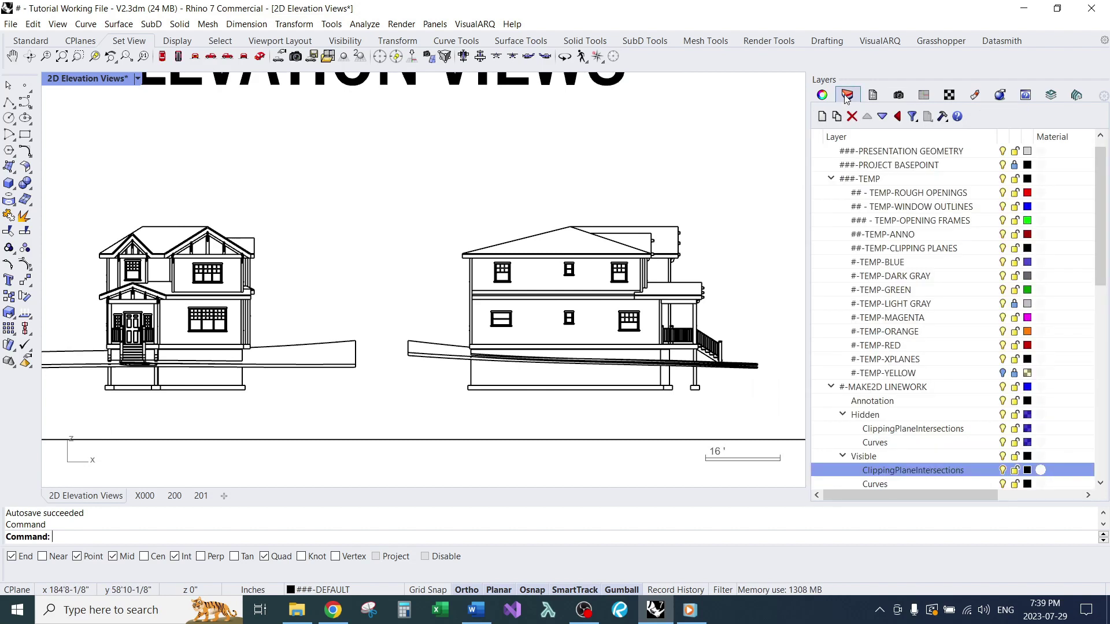
pyautogui.scroll(1, 902, 221)
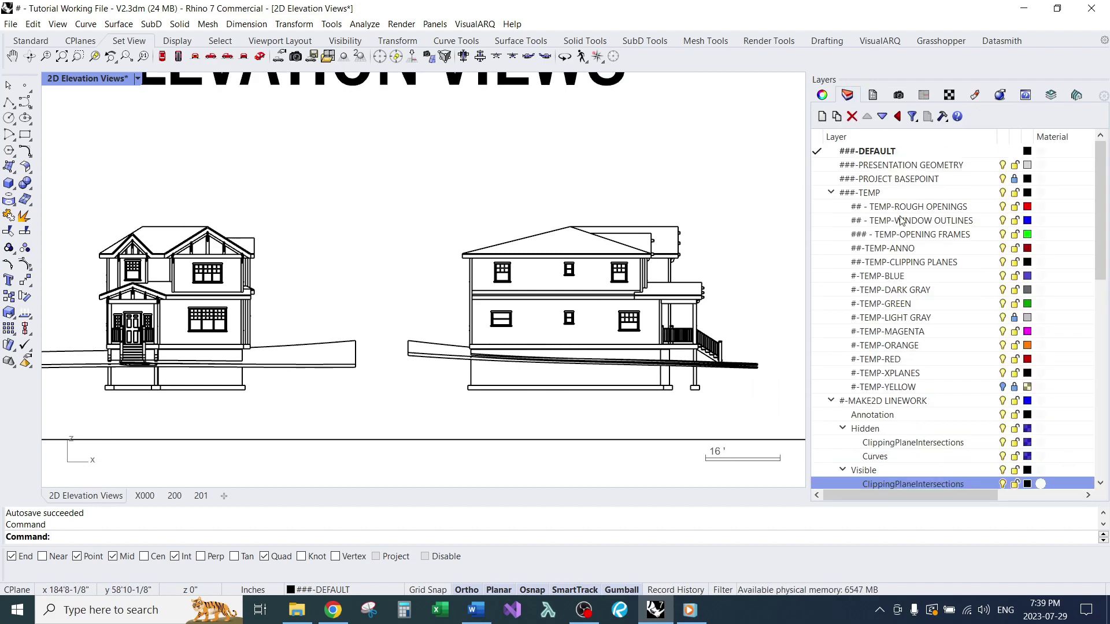
pyautogui.click(831, 193)
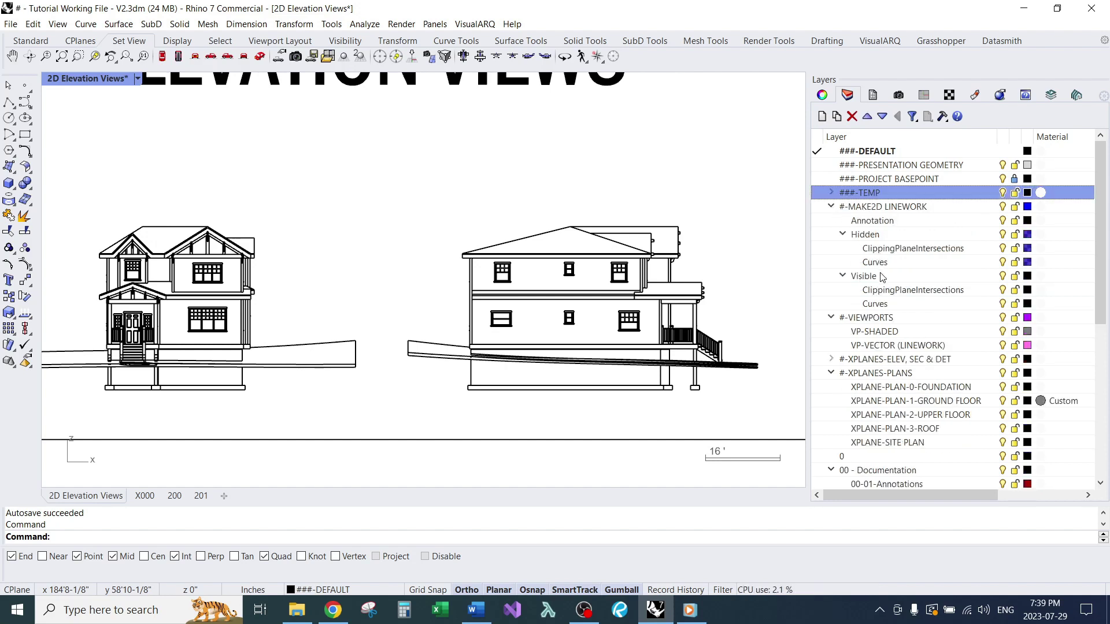
pyautogui.click(892, 290)
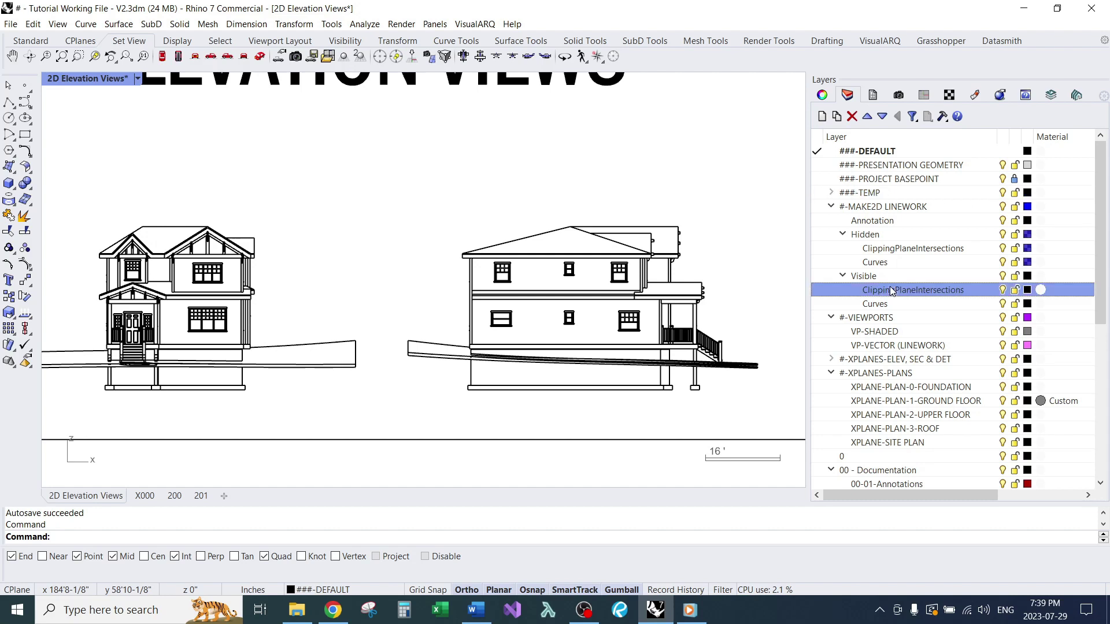
pyautogui.click(1028, 290)
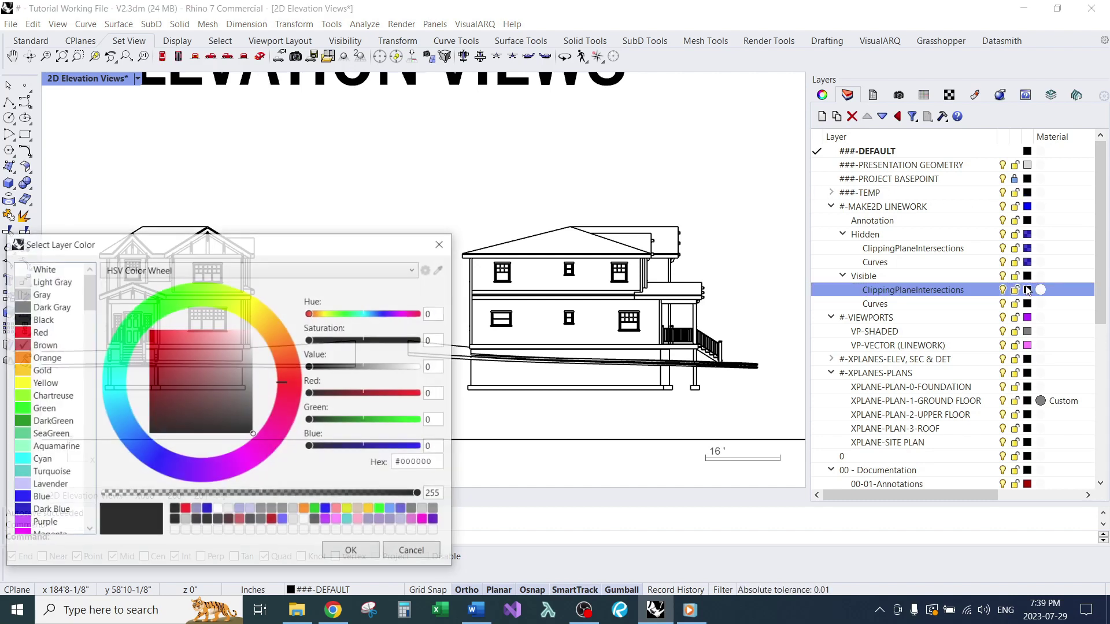
pyautogui.click(22, 334)
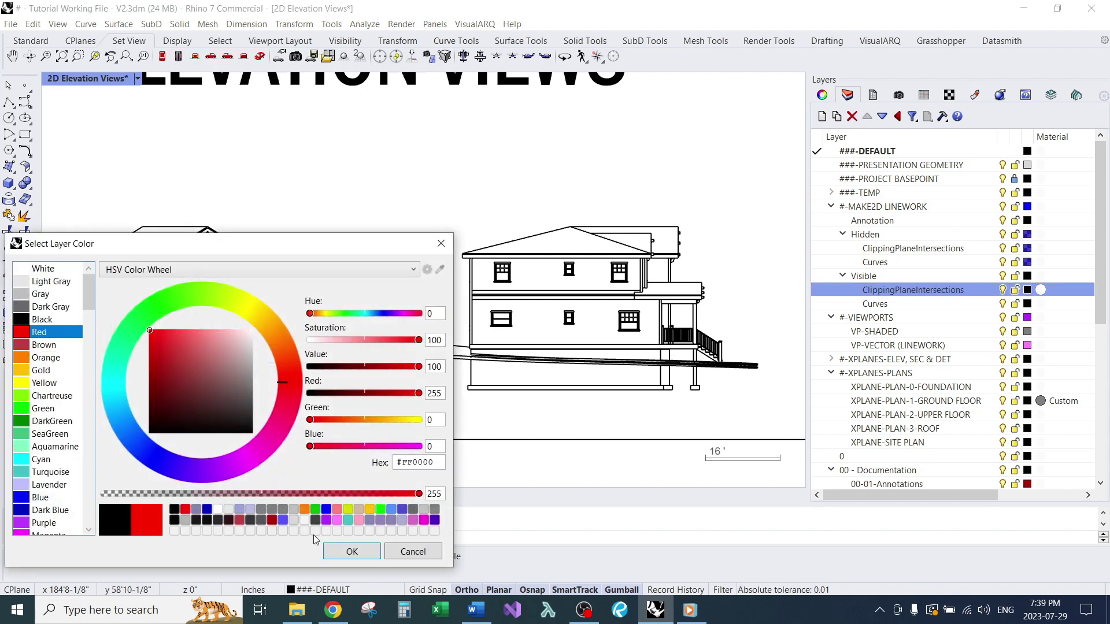
pyautogui.click(352, 552)
pyautogui.scroll(8, 474, 356)
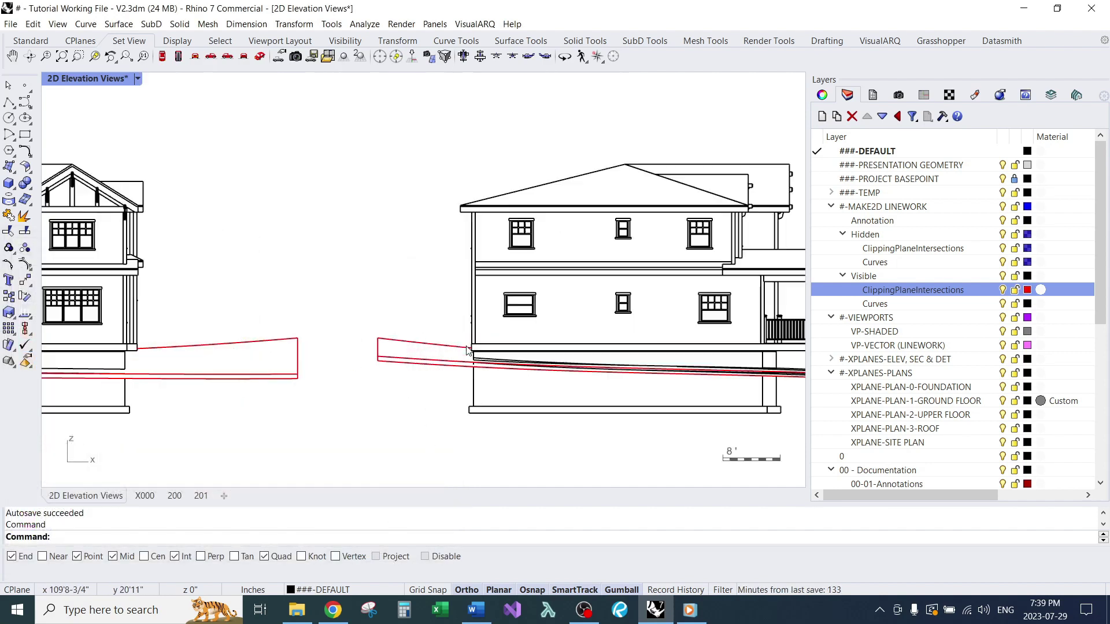
pyautogui.scroll(-5, 474, 355)
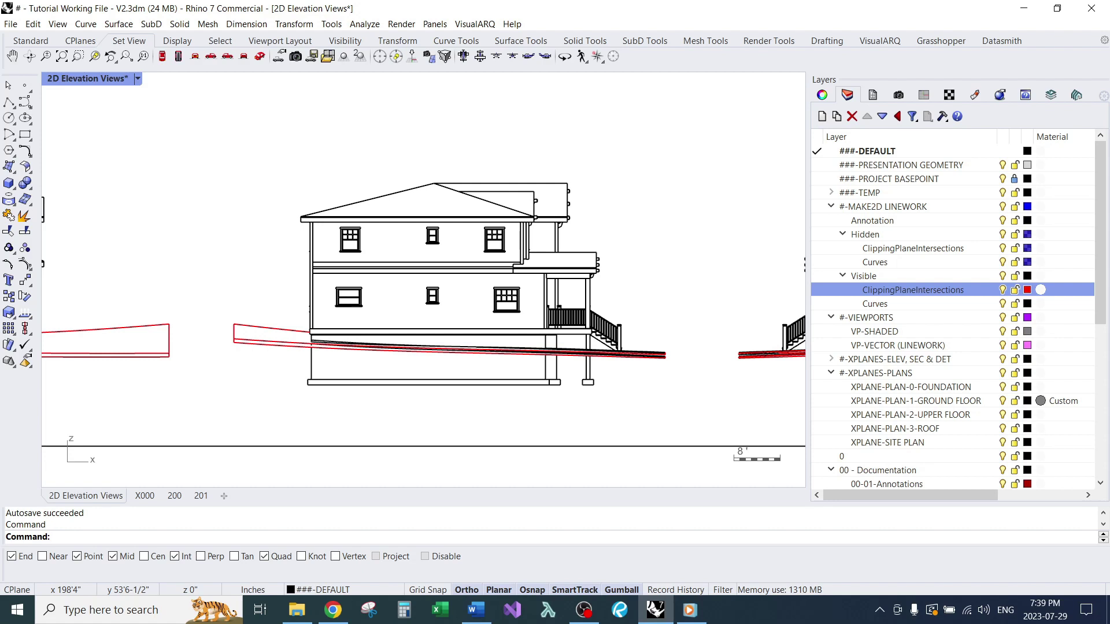
pyautogui.hotkey('alt', 'Tab')
pyautogui.click(255, 324)
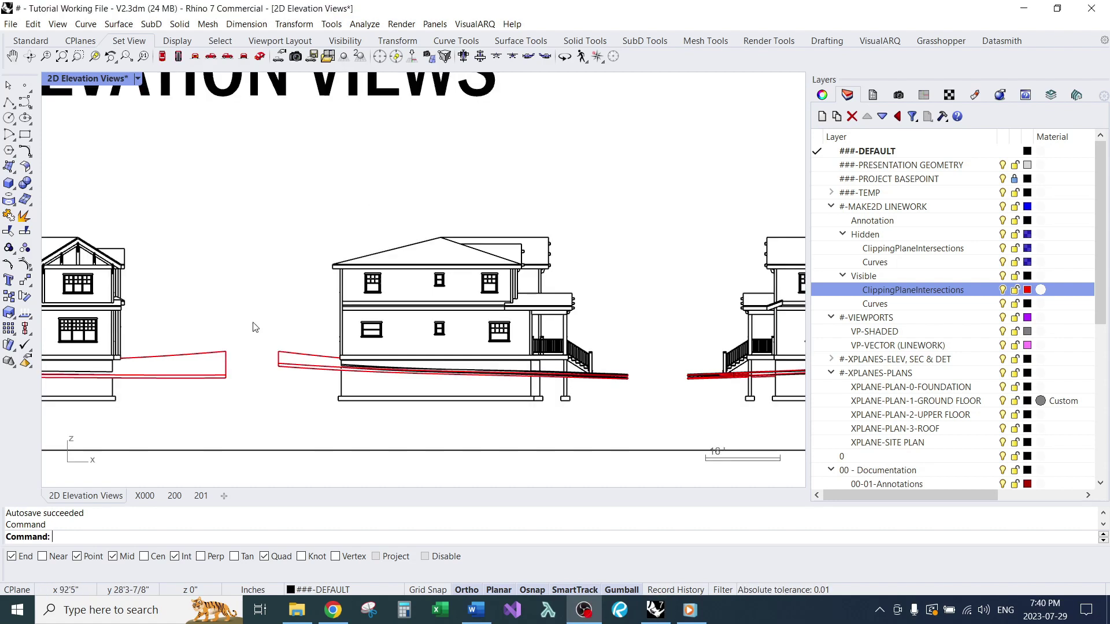
# - Delete the main foundation wall and footing lines below the ground line in the south elevation
pyautogui.scroll(-4, 255, 325)
pyautogui.moveTo(243, 324); pyautogui.dragTo(509, 333, button='right')
pyautogui.scroll(18, 439, 352)
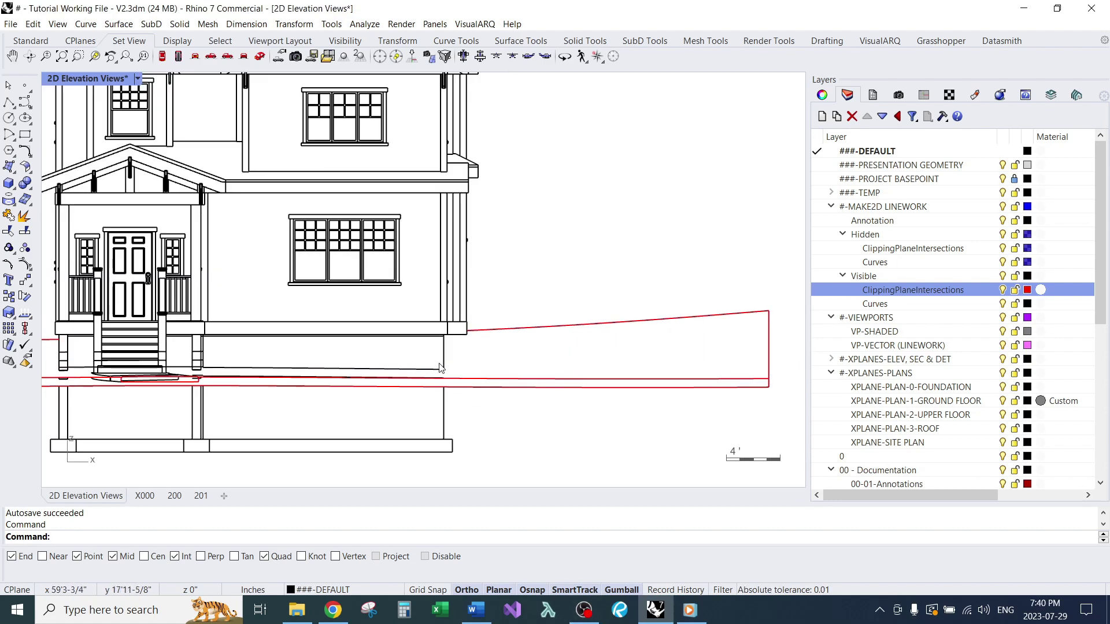
pyautogui.moveTo(460, 334)
pyautogui.mouseDown()
pyautogui.moveTo(428, 354)
pyautogui.moveTo(463, 351)
pyautogui.mouseUp()
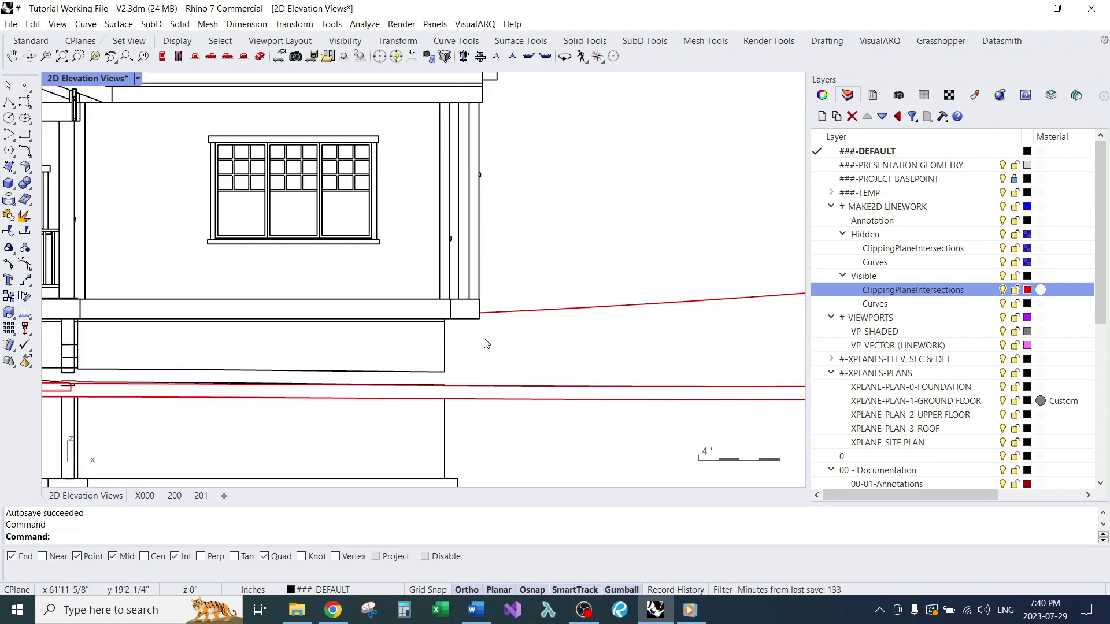
pyautogui.moveTo(483, 455); pyautogui.dragTo(542, 348, button='right')
pyautogui.moveTo(552, 344); pyautogui.dragTo(439, 429)
pyautogui.write('e')
pyautogui.press('space')
# - Delete the porch pier and footing lines below the ground line under the entry stairs
pyautogui.moveTo(205, 340); pyautogui.dragTo(550, 334, button='right')
pyautogui.moveTo(558, 334); pyautogui.dragTo(246, 425)
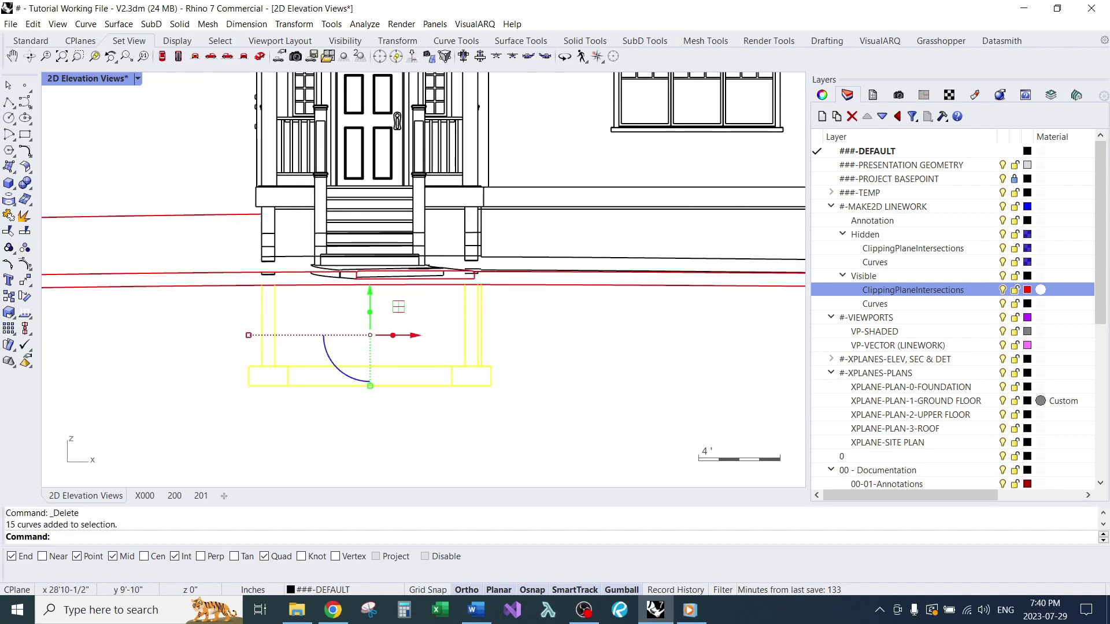
pyautogui.press('Delete')
# - Delete the horizontal lines crossing the lower part of the left porch post in the south elevation
pyautogui.scroll(8, 310, 277)
pyautogui.scroll(-6, 312, 287)
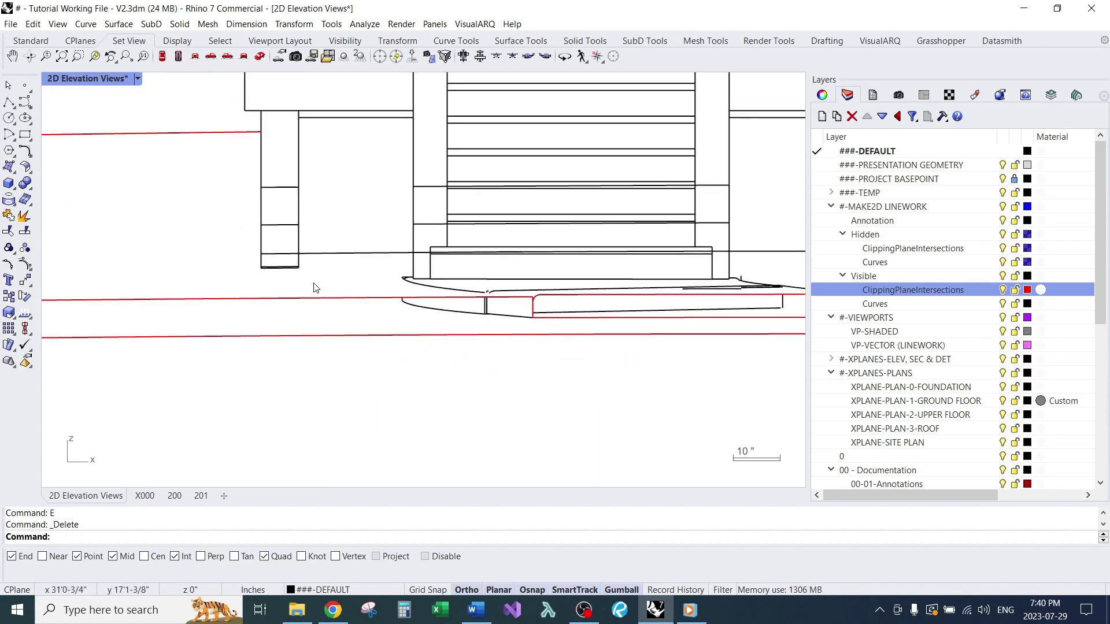
pyautogui.scroll(4, 289, 243)
pyautogui.moveTo(290, 245); pyautogui.dragTo(282, 167)
pyautogui.write('e')
pyautogui.press('space')
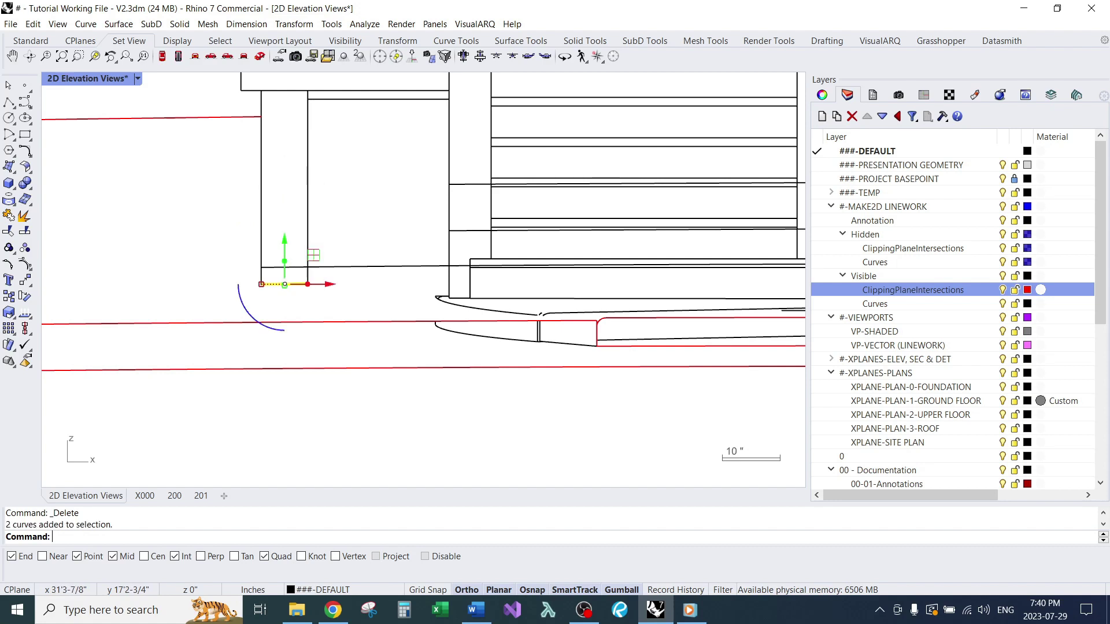
# - Try deleting the two short curves at the base of the left porch post, and undo the deletion
pyautogui.write('e')
pyautogui.press('space')
pyautogui.scroll(-4, 338, 290)
pyautogui.scroll(6, 335, 288)
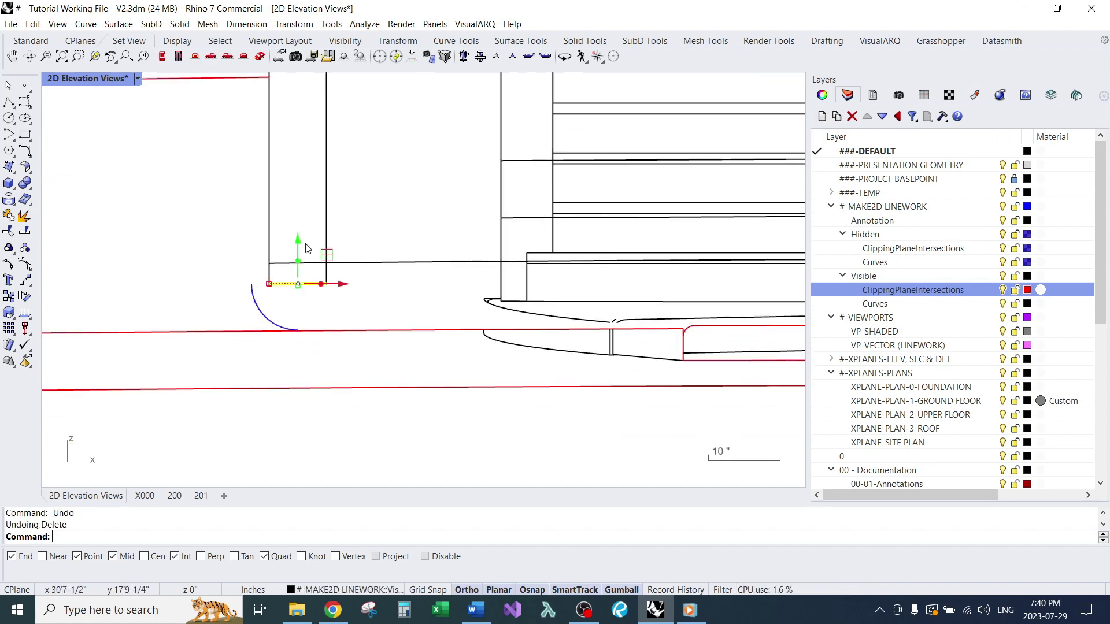
# - Trim away the horizontal line segment crossing the left porch post, using the post's right edge as the cutting object
pyautogui.scroll(2, 298, 258)
pyautogui.click(289, 267)
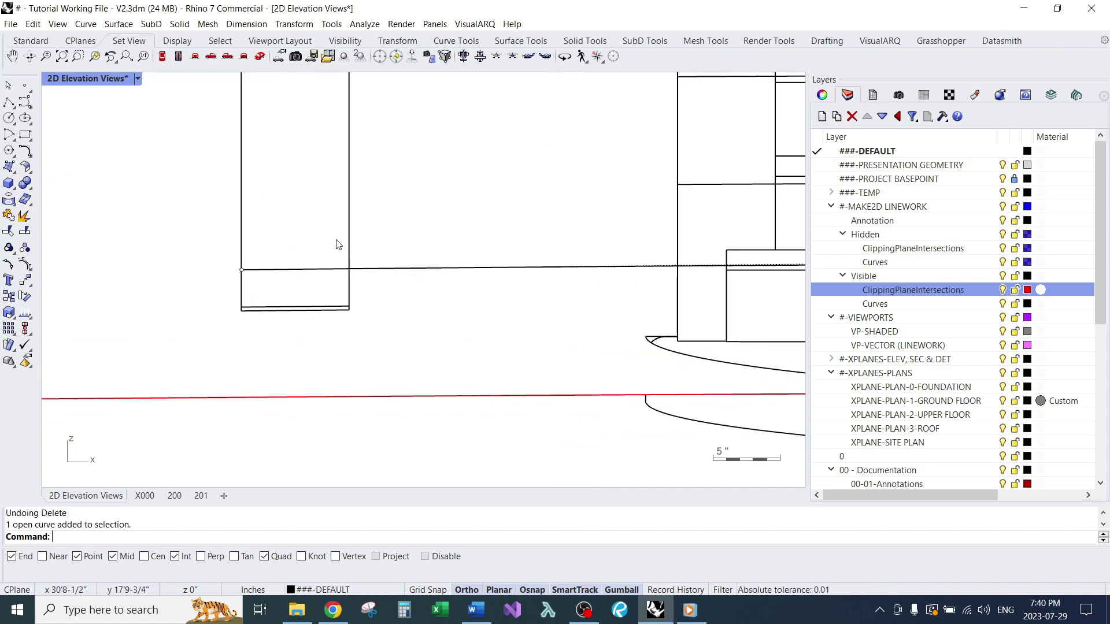
pyautogui.click(350, 217)
pyautogui.press('space')
pyautogui.click(313, 269)
pyautogui.press('space')
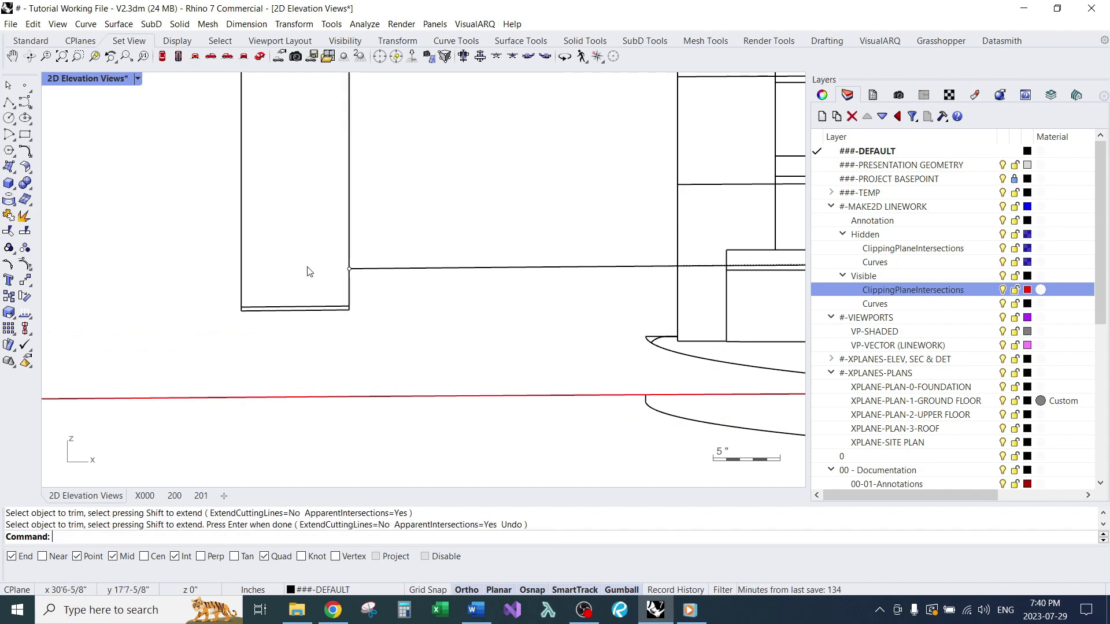
pyautogui.scroll(-8, 296, 258)
pyautogui.scroll(3, 298, 263)
pyautogui.scroll(-4, 313, 281)
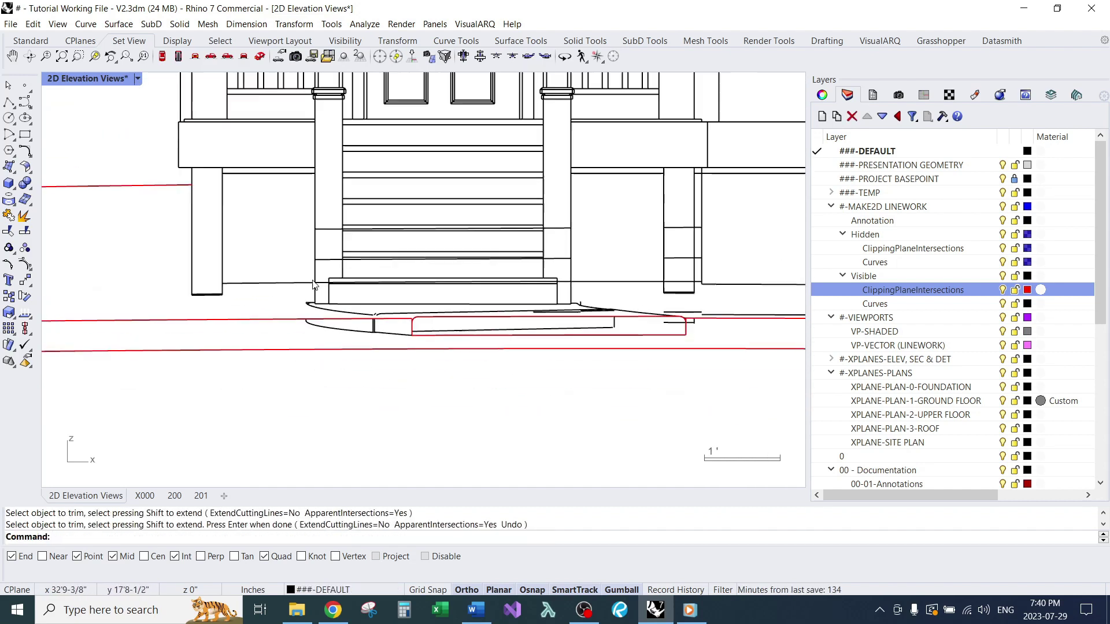
pyautogui.scroll(1, 314, 284)
pyautogui.click(325, 268)
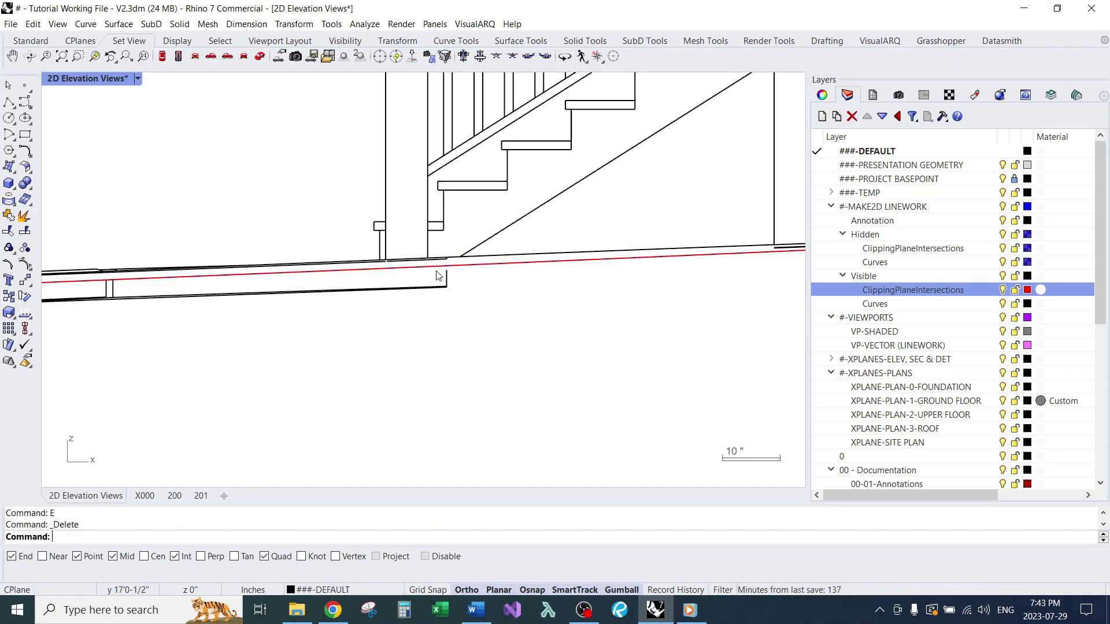
# - Delete the walkway slab lines below the ground line near the stair foot in the third elevation
pyautogui.click(370, 276)
pyautogui.press('Delete')
pyautogui.scroll(3, 367, 291)
pyautogui.moveTo(365, 287); pyautogui.dragTo(341, 297)
pyautogui.write('e')
pyautogui.press('space')
# - Delete the leftover slab lines and short vertical segments at the stair-side end of the ground line in the third elevation
pyautogui.moveTo(340, 298); pyautogui.dragTo(580, 274, button='right')
pyautogui.moveTo(475, 255); pyautogui.dragTo(240, 354)
pyautogui.scroll(3, 240, 277)
pyautogui.moveTo(260, 203); pyautogui.dragTo(330, 284)
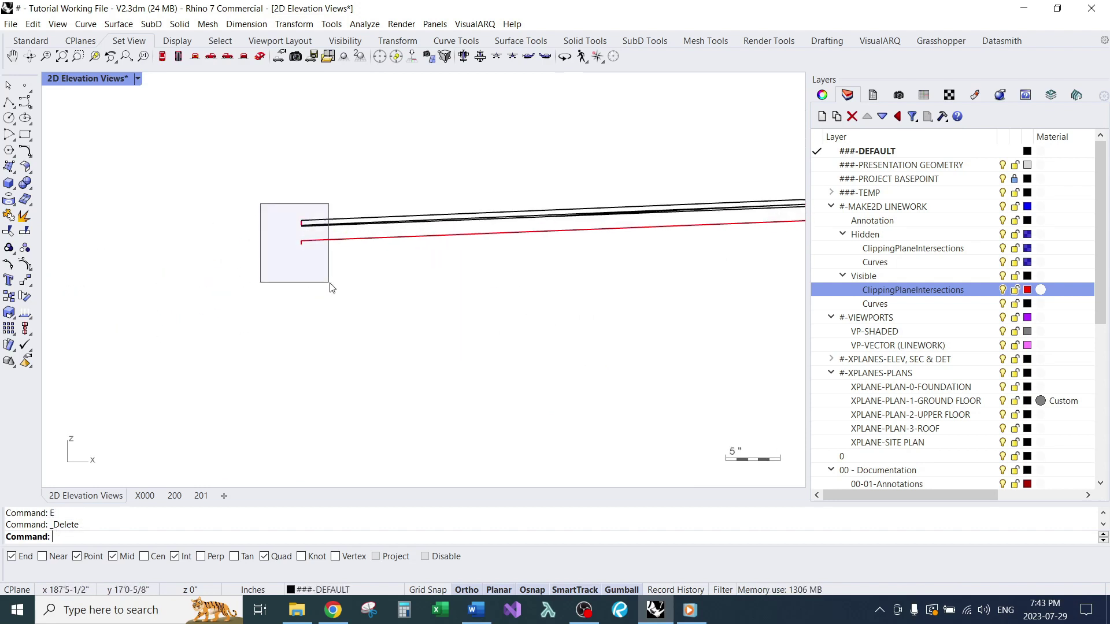
pyautogui.scroll(-4, 462, 269)
# - Delete the small leftover walkway lines farther along the ground line in the third elevation
pyautogui.moveTo(463, 269); pyautogui.dragTo(324, 284, button='right')
pyautogui.scroll(9, 429, 252)
pyautogui.scroll(3, 431, 253)
pyautogui.moveTo(432, 235); pyautogui.dragTo(329, 296)
pyautogui.write('e')
pyautogui.press('space')
# - Delete the short walkway line lying between the black lines just above the red ground line
pyautogui.scroll(-4, 362, 234)
pyautogui.moveTo(149, 263); pyautogui.dragTo(392, 251, button='right')
pyautogui.scroll(4, 381, 260)
pyautogui.click(379, 276)
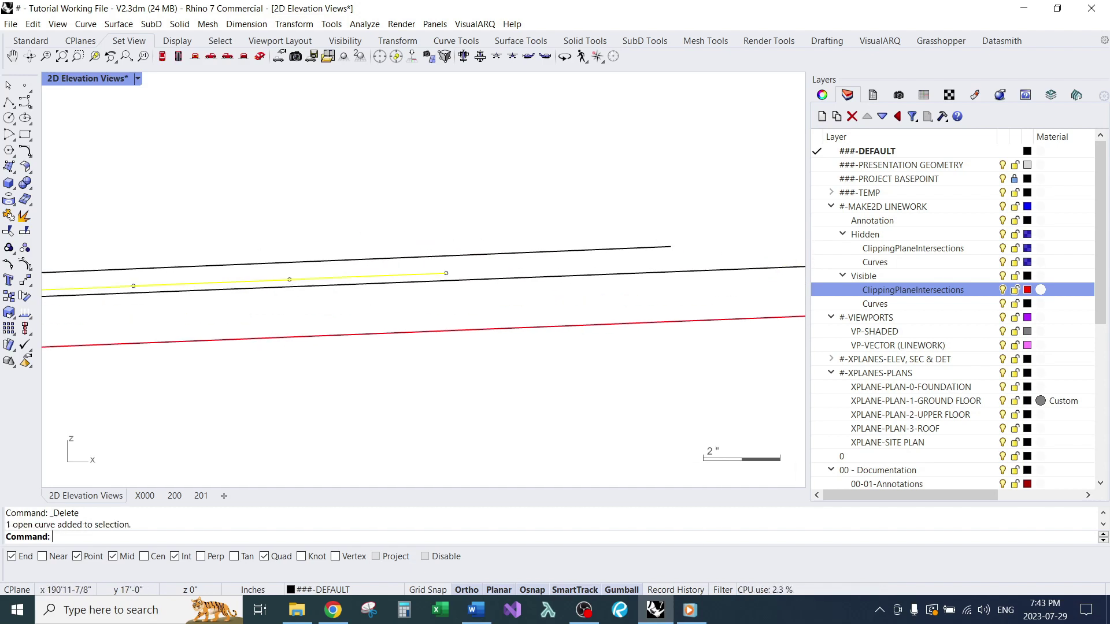
pyautogui.moveTo(369, 266); pyautogui.dragTo(369, 267)
pyautogui.write('e')
pyautogui.press('space')
# - Delete the raised walkway edge lines and their curved end piece above the ground line in the third elevation
pyautogui.scroll(-6, 384, 248)
pyautogui.scroll(-3, 300, 229)
pyautogui.scroll(5, 521, 226)
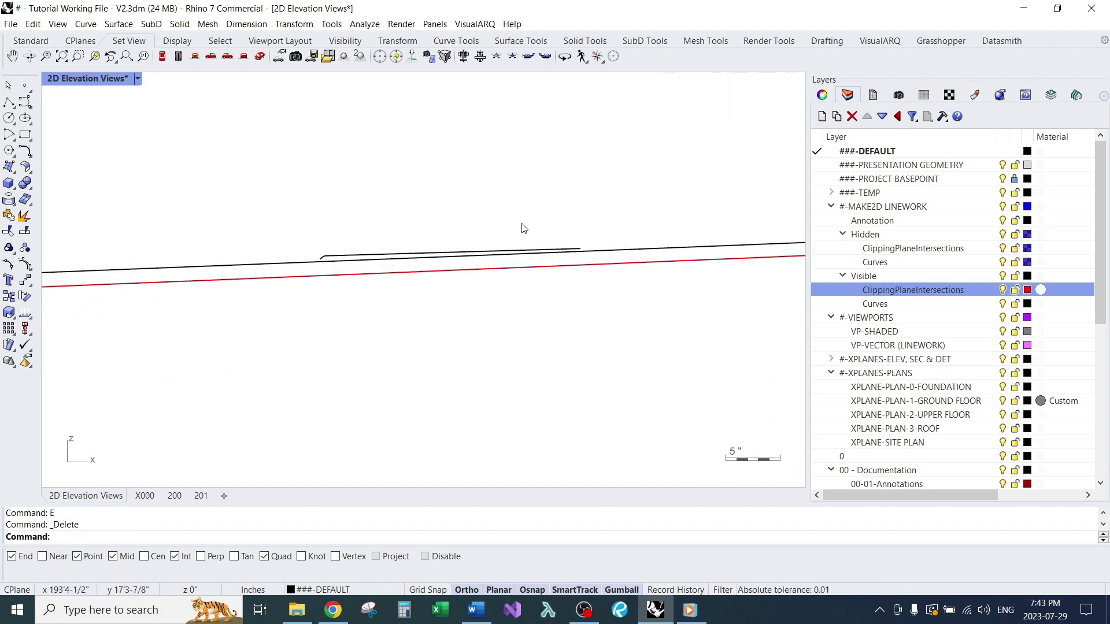
pyautogui.scroll(3, 230, 272)
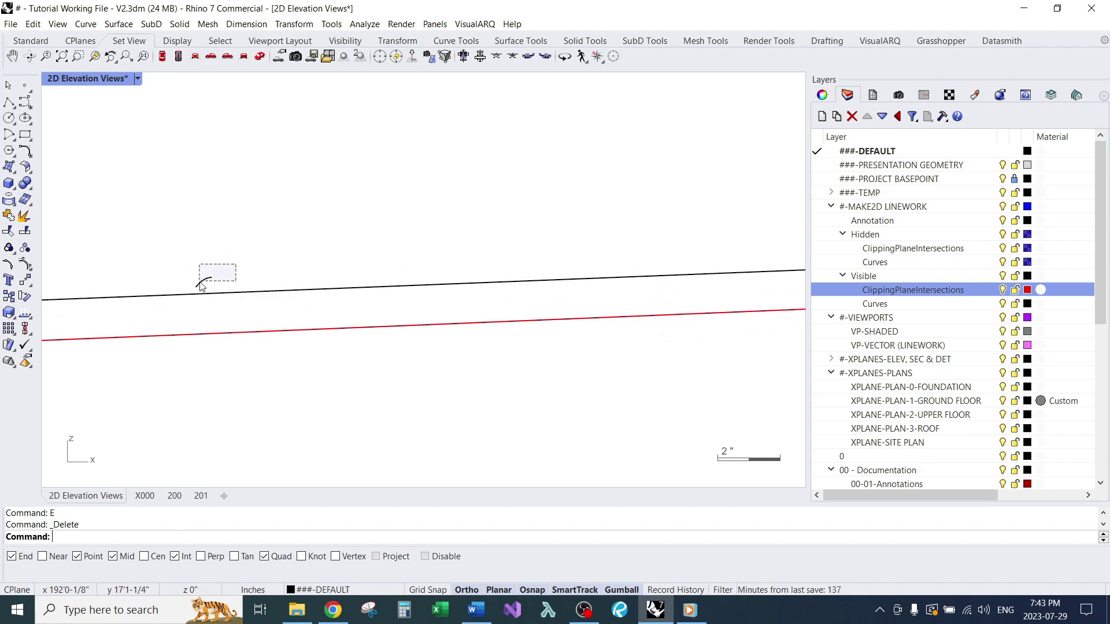
pyautogui.scroll(-5, 219, 235)
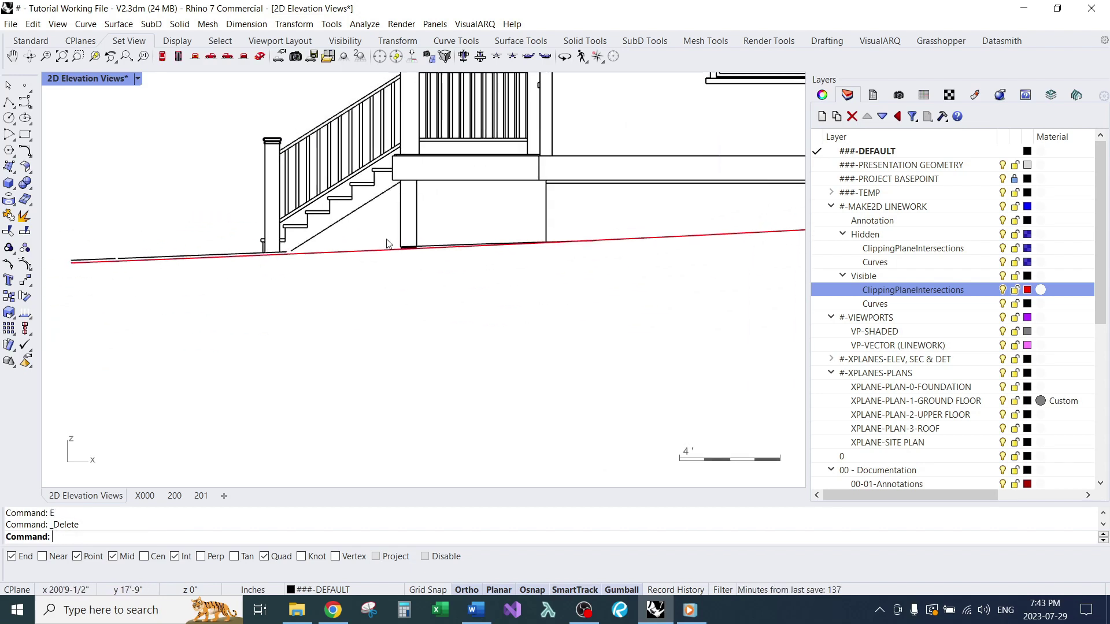
# - Delete the short horizontal line under the base of the porch post in the third elevation
pyautogui.scroll(4, 434, 265)
pyautogui.scroll(2, 435, 266)
pyautogui.click(428, 271)
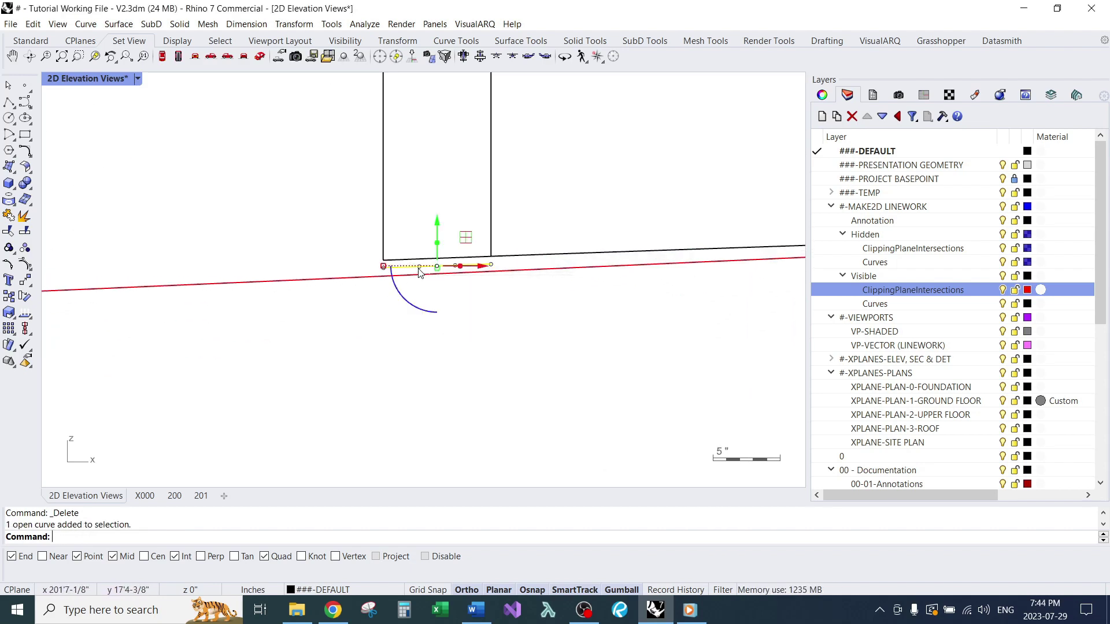
pyautogui.press('Delete')
pyautogui.scroll(-10, 419, 272)
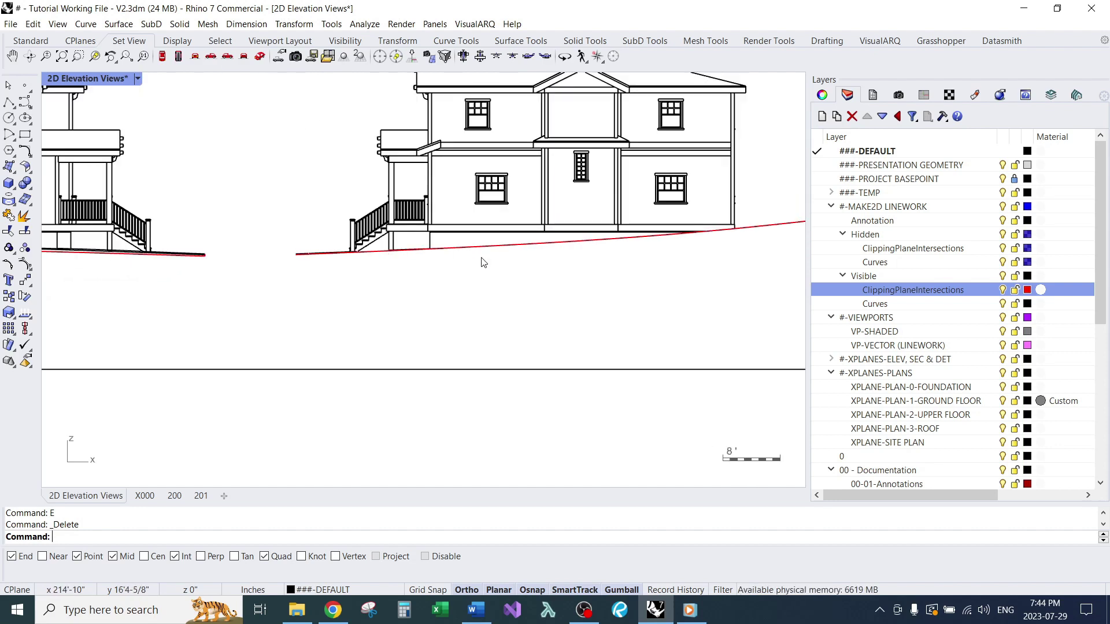
pyautogui.scroll(10, 144, 258)
pyautogui.scroll(-10, 184, 233)
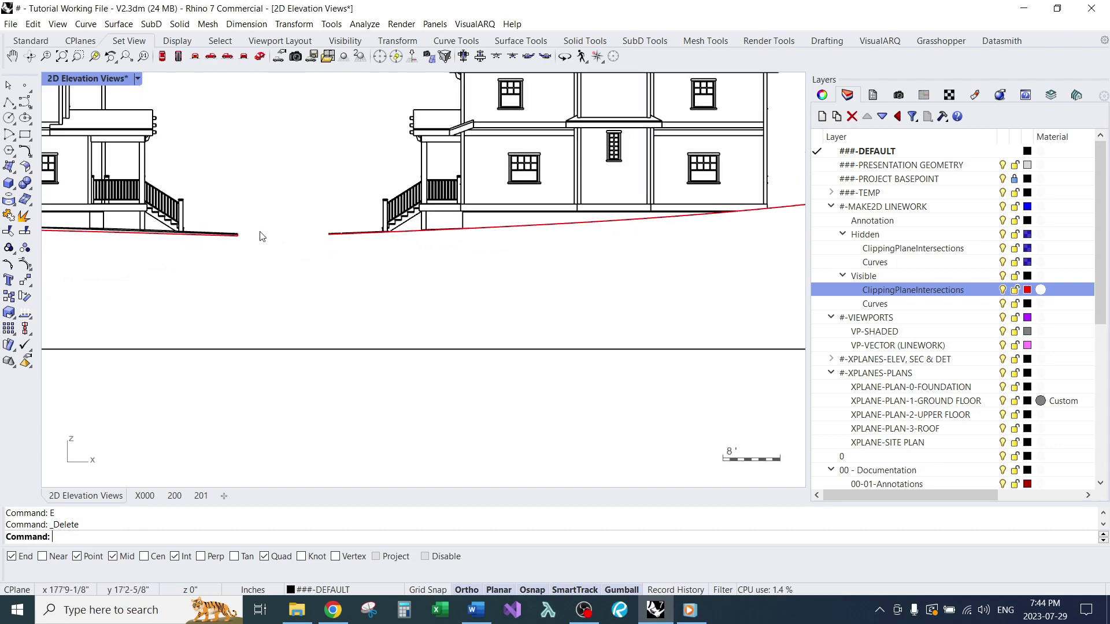
# - Delete the footing lines, left foundation wall line and lower-left ground slab line beneath the fourth elevation
pyautogui.moveTo(619, 242); pyautogui.dragTo(233, 268, button='right')
pyautogui.scroll(-4, 233, 268)
pyautogui.moveTo(532, 277); pyautogui.dragTo(424, 275, button='right')
pyautogui.scroll(4, 424, 275)
pyautogui.scroll(1, 423, 276)
pyautogui.moveTo(359, 255); pyautogui.dragTo(309, 313)
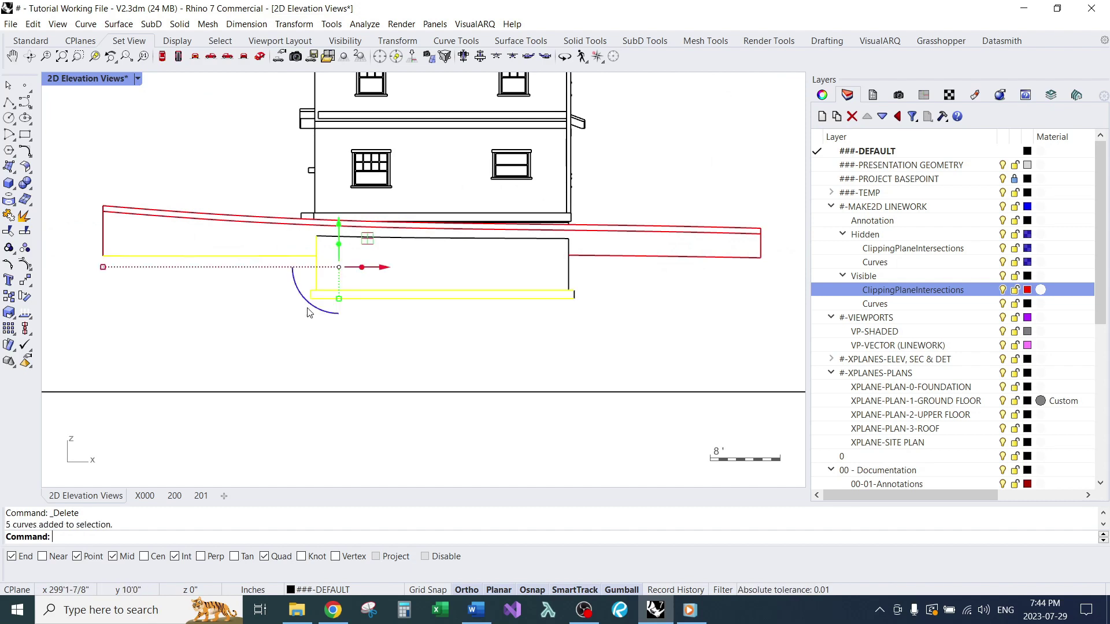
pyautogui.scroll(6, 581, 245)
pyautogui.write('e')
# - Delete the remaining foundation and footing lines beneath the house's right side in the fourth elevation
pyautogui.moveTo(587, 231); pyautogui.dragTo(511, 351)
pyautogui.scroll(-4, 508, 303)
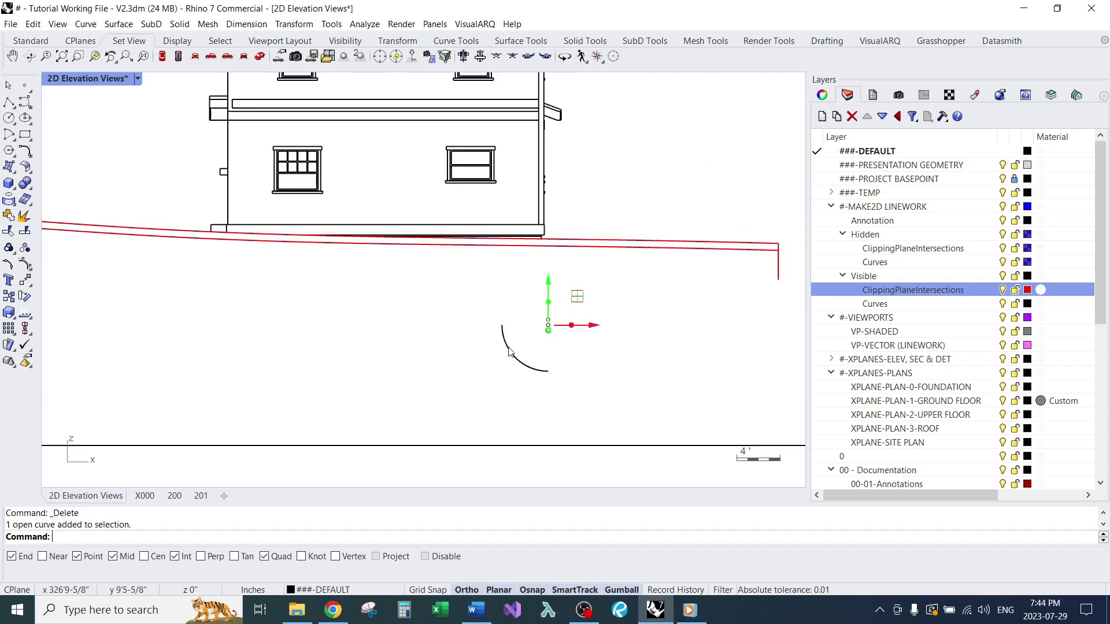
pyautogui.write('e')
# - Delete the vertical segments at both ends of the ground line in the fourth elevation
pyautogui.moveTo(778, 276); pyautogui.dragTo(594, 292, button='right')
pyautogui.scroll(2, 597, 293)
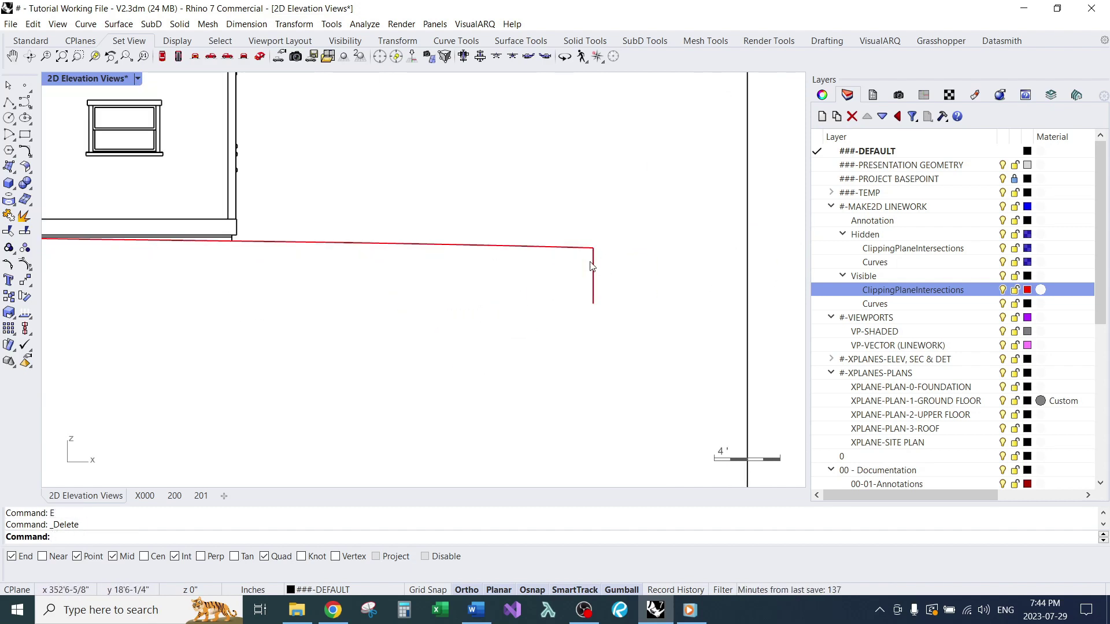
pyautogui.write('E')
pyautogui.press('Return')
pyautogui.scroll(-2, 409, 285)
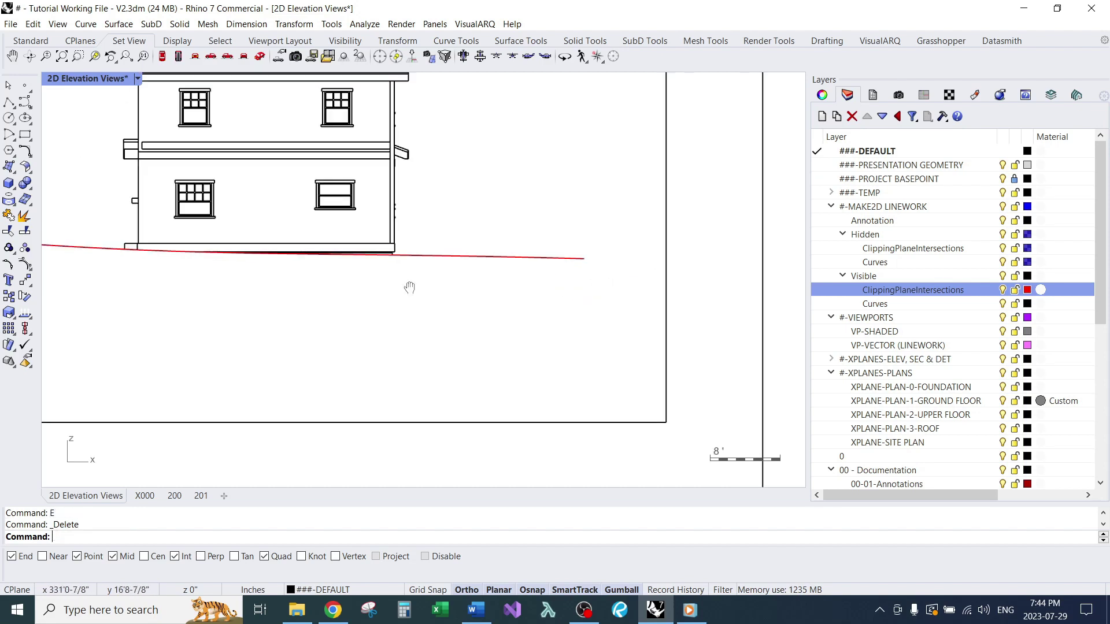
pyautogui.scroll(4, 273, 235)
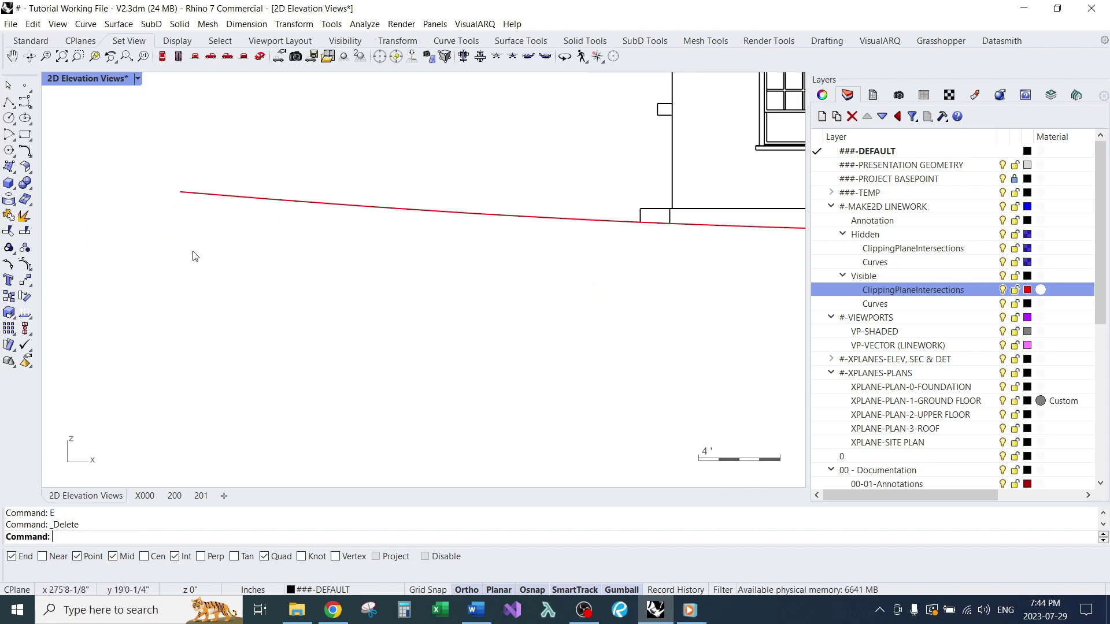
pyautogui.scroll(-6, 195, 256)
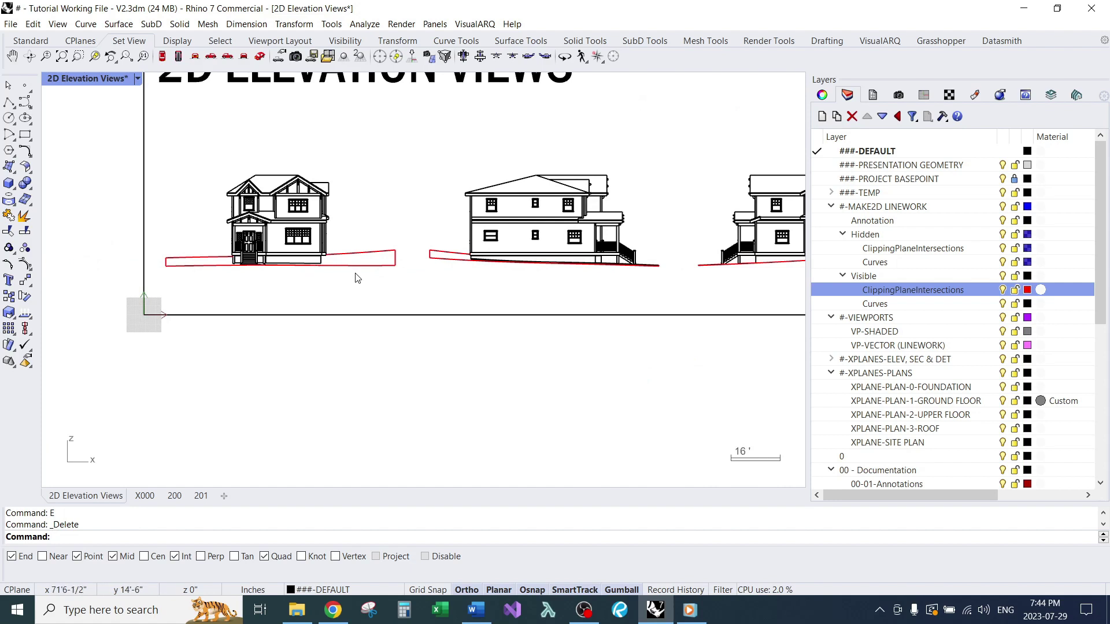
pyautogui.scroll(-1, 357, 278)
pyautogui.scroll(5, 431, 267)
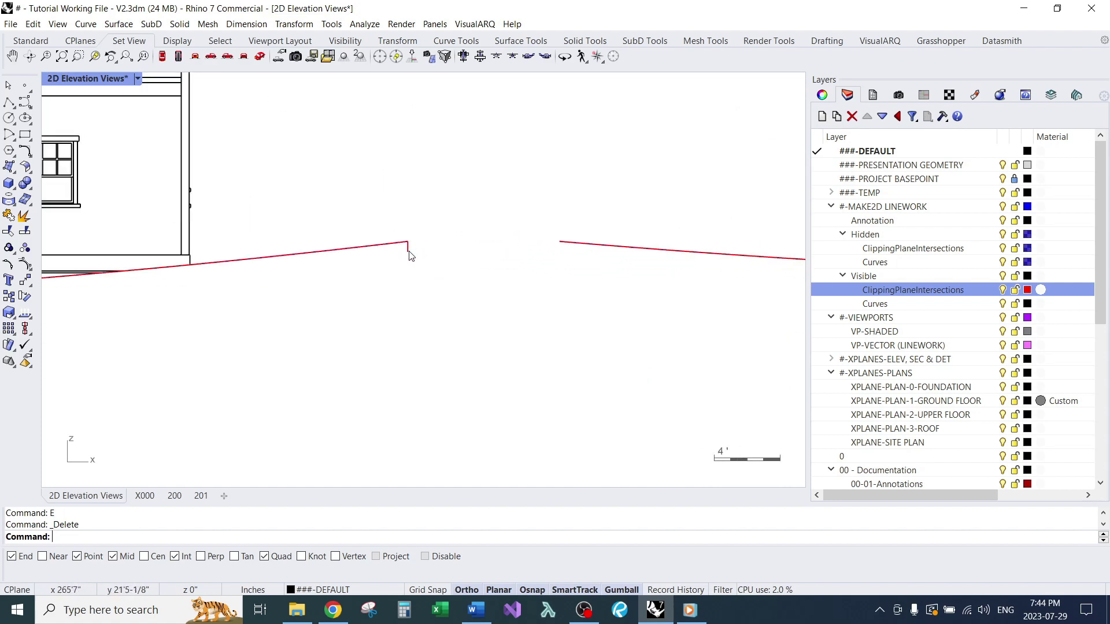
pyautogui.scroll(-4, 445, 278)
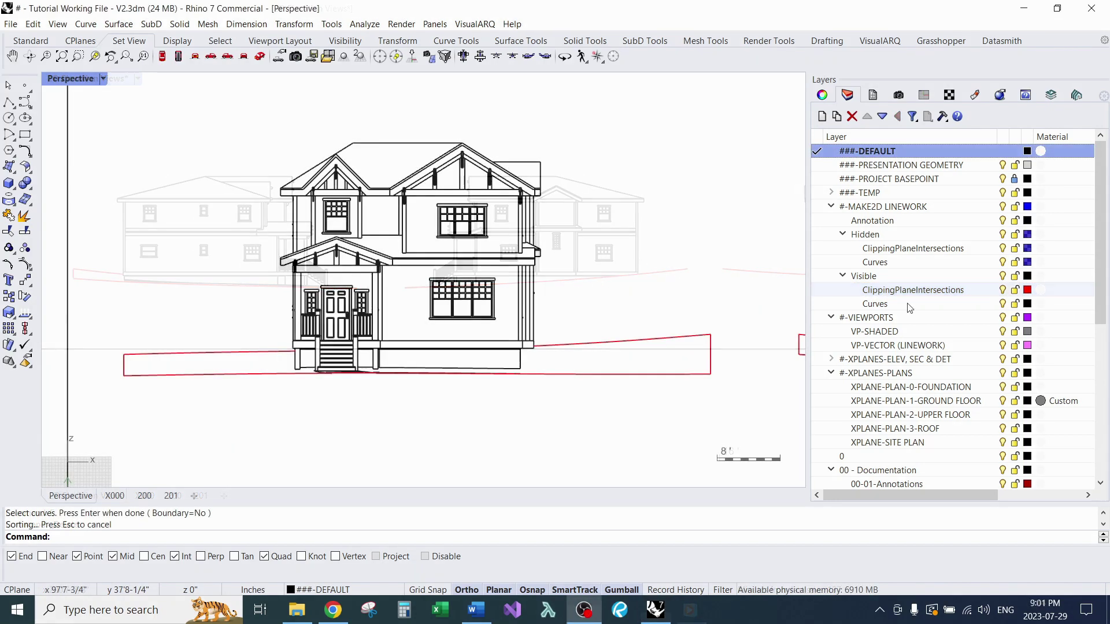
# - Change the color of the visible ClippingPlaneIntersections layer to Black
pyautogui.click(925, 292)
pyautogui.click(1027, 290)
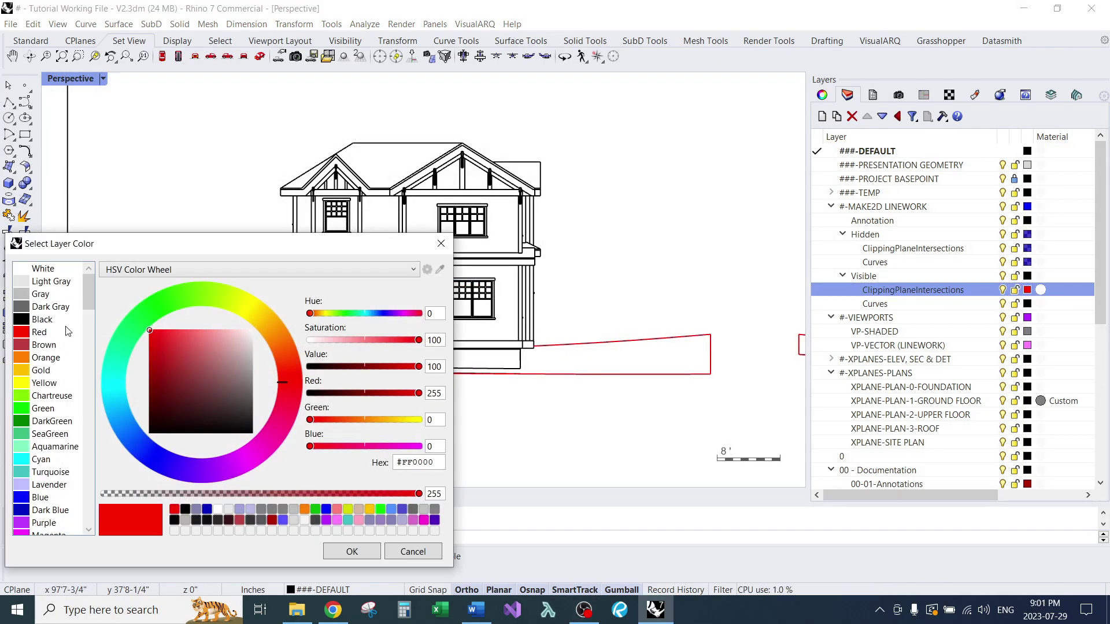
pyautogui.click(40, 319)
pyautogui.click(338, 547)
# - Make 00-51-Hatch-Light the current layer and start a Hatch with Boundary enabled on the front elevation
pyautogui.scroll(-6, 902, 404)
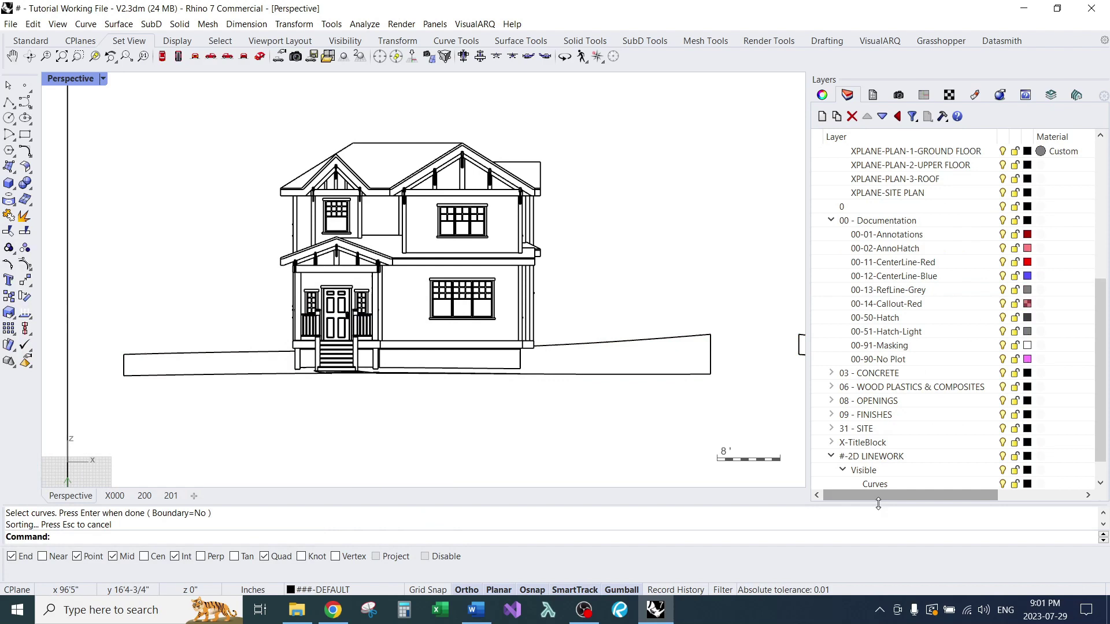
pyautogui.click(818, 331)
pyautogui.scroll(6, 381, 264)
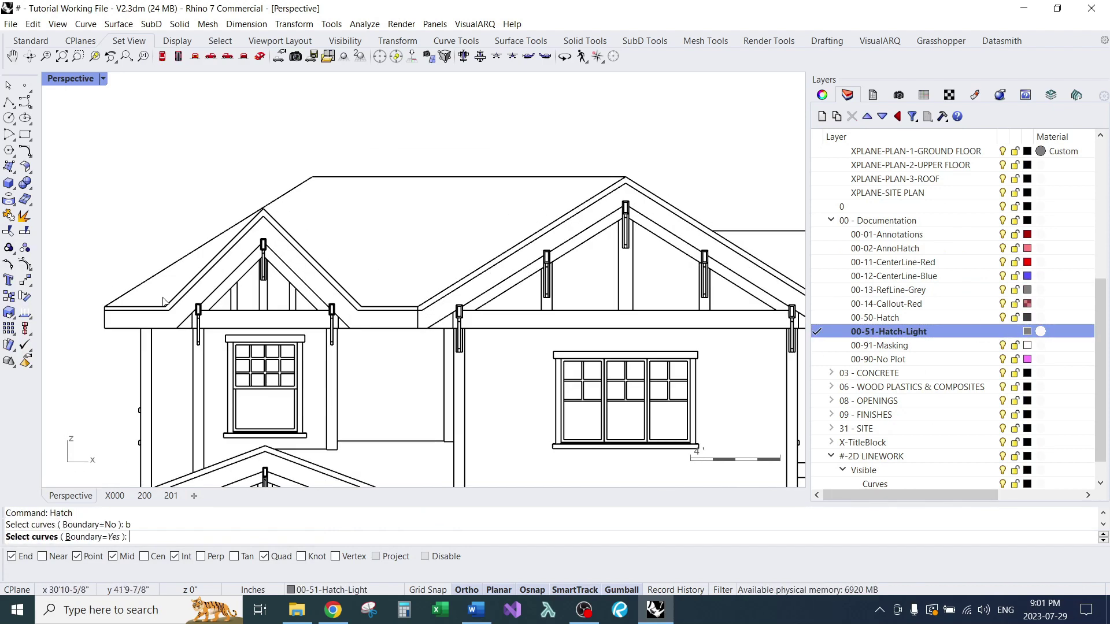
pyautogui.scroll(-4, 200, 260)
pyautogui.moveTo(439, 248); pyautogui.dragTo(500, 254, button='right')
pyautogui.scroll(4, 444, 254)
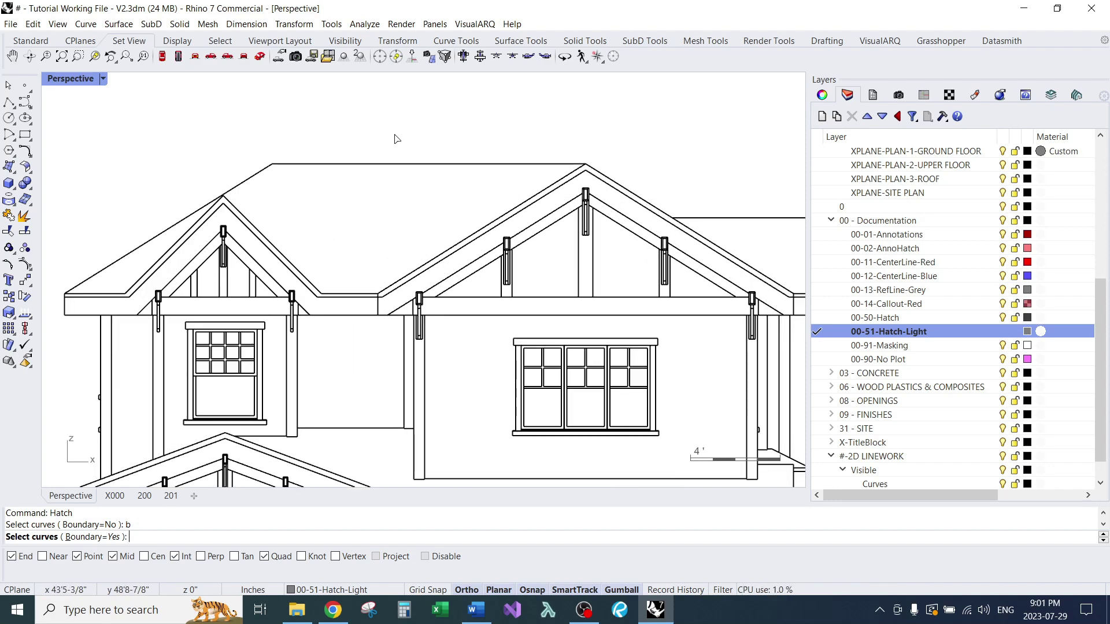
# - Hatch the panels between the right gable's timbers with the Single pattern at scale 4.5
pyautogui.moveTo(395, 135); pyautogui.dragTo(769, 303)
pyautogui.press('Return')
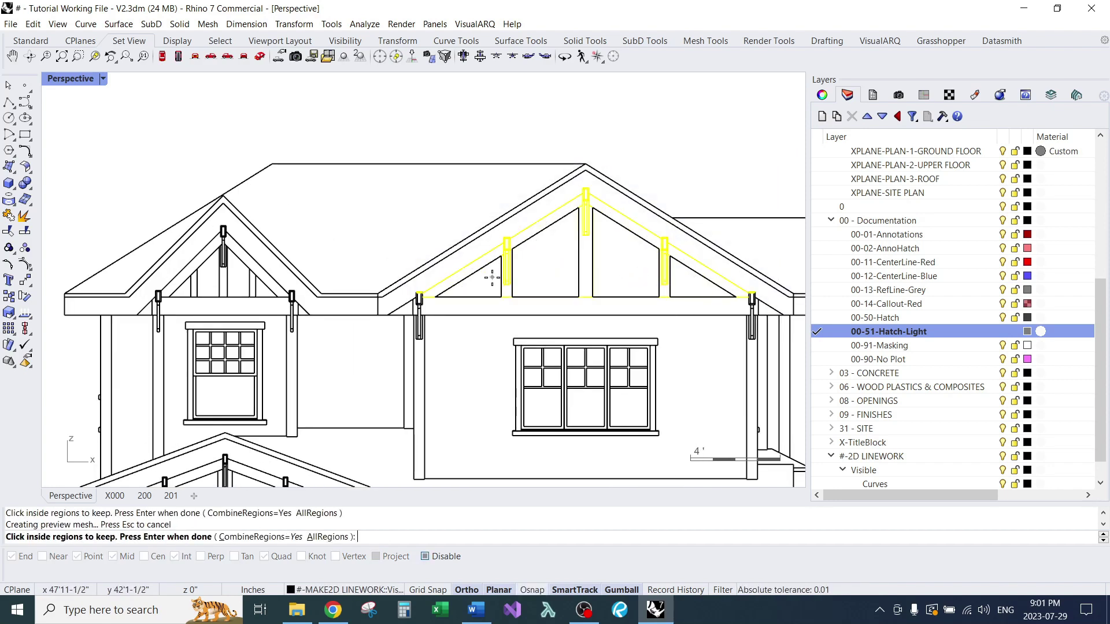
pyautogui.click(492, 278)
pyautogui.press('Return')
pyautogui.click(919, 167)
pyautogui.click(852, 317)
pyautogui.write('6')
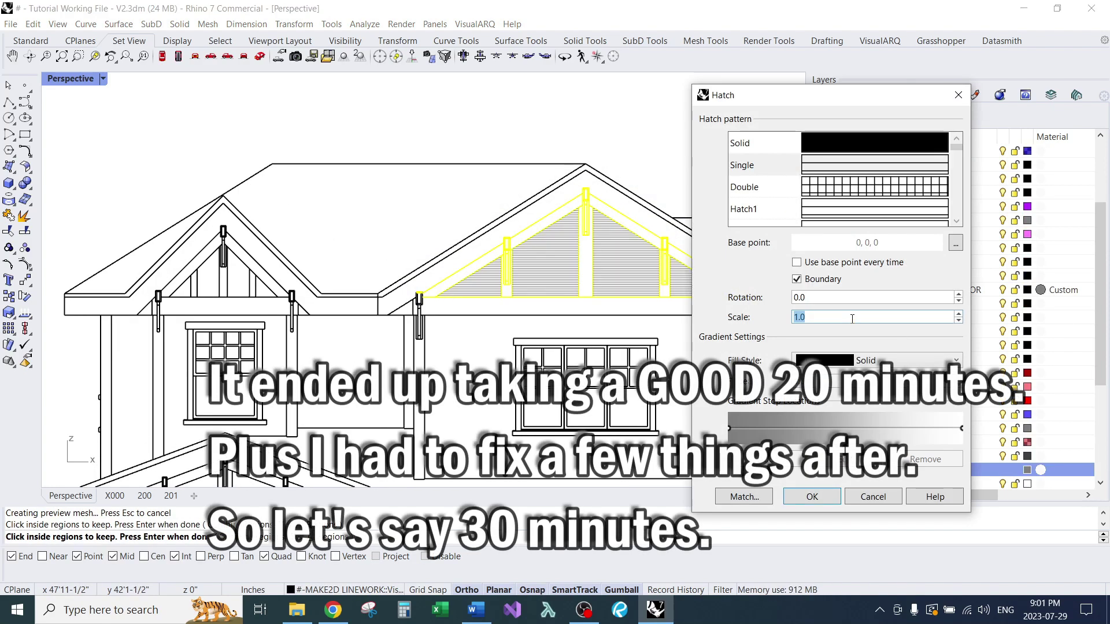
pyautogui.write('4.5')
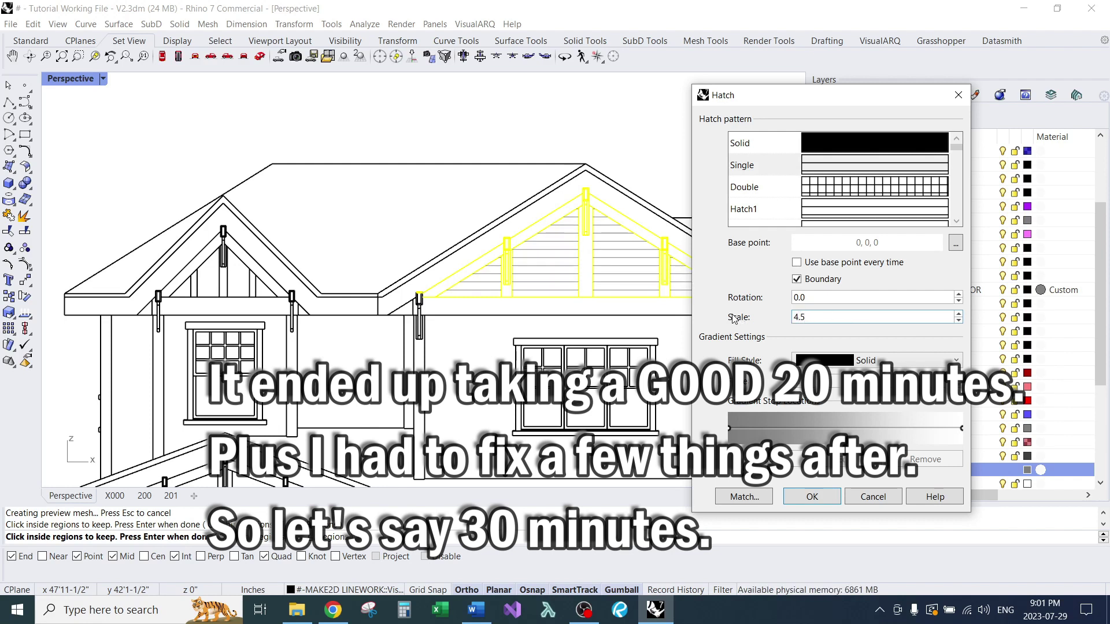
pyautogui.click(812, 497)
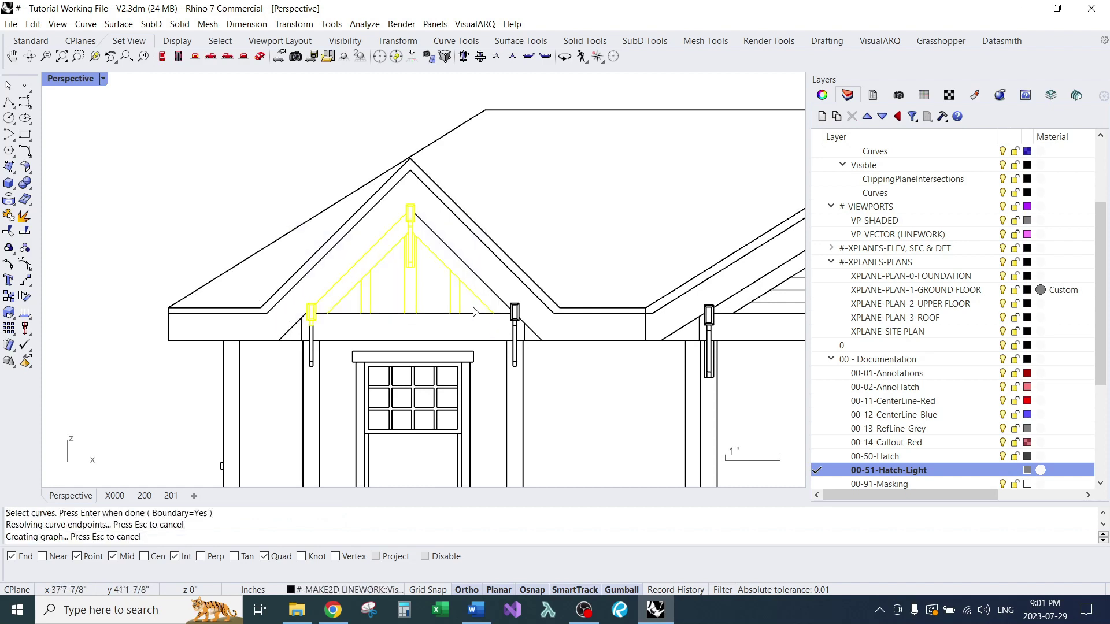
pyautogui.click(389, 294)
pyautogui.press('Return')
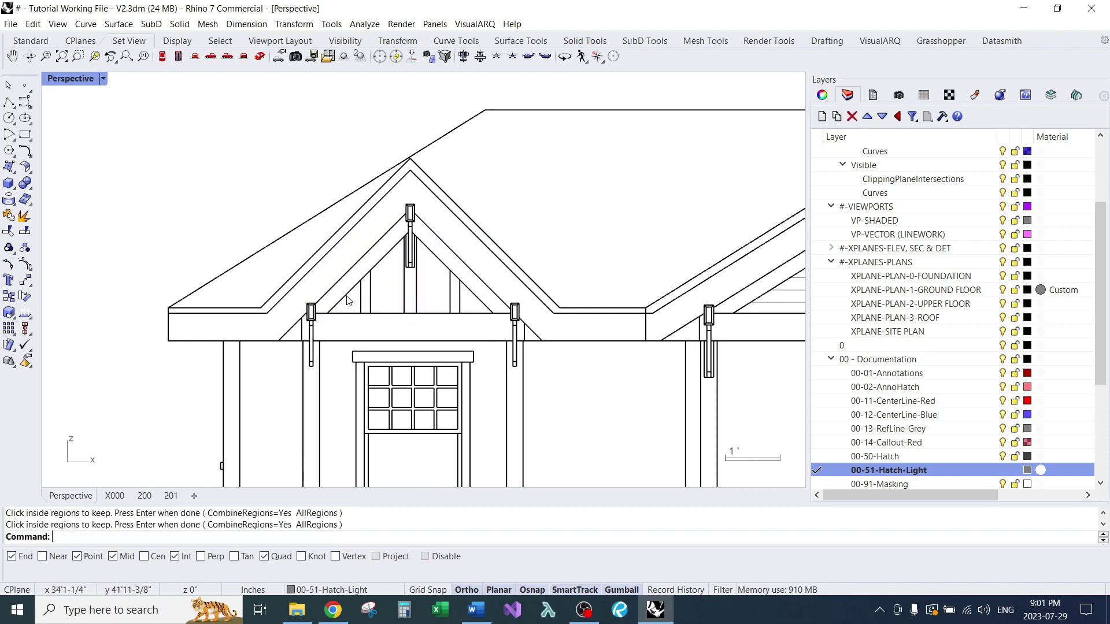
pyautogui.scroll(4, 330, 306)
pyautogui.moveTo(319, 345)
pyautogui.mouseDown()
pyautogui.moveTo(600, 303)
pyautogui.moveTo(675, 160)
pyautogui.mouseUp()
pyautogui.press('Escape')
# - Hatch the panels between the left gable's timbers, keeping the previous hatch settings
pyautogui.press('Return')
pyautogui.click(410, 322)
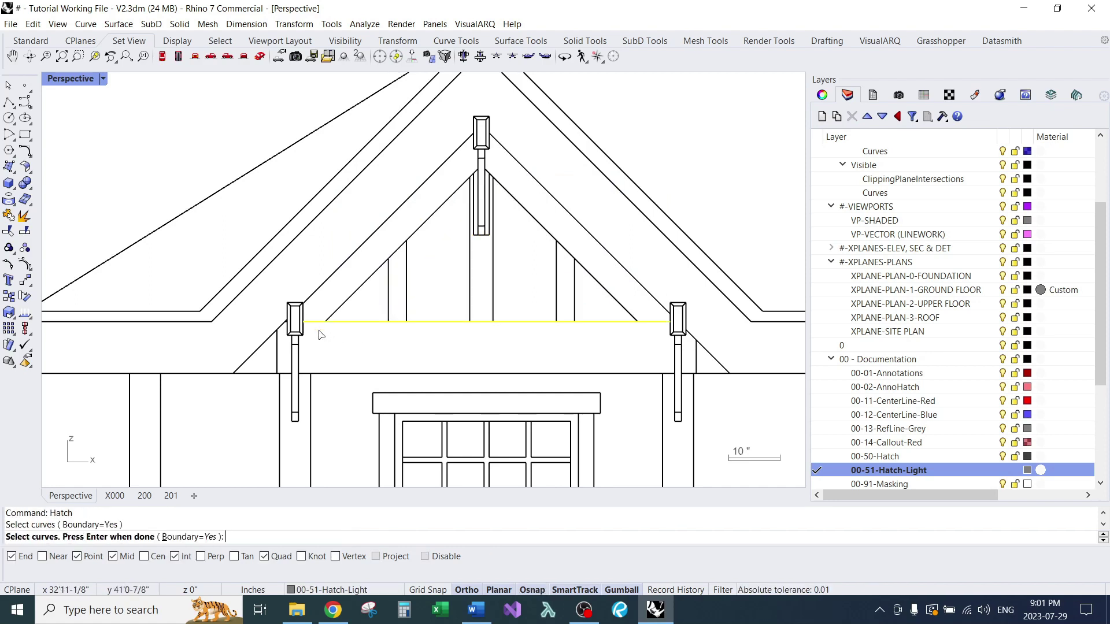
pyautogui.moveTo(319, 333)
pyautogui.mouseDown()
pyautogui.moveTo(649, 179)
pyautogui.moveTo(653, 165)
pyautogui.mouseUp()
pyautogui.press('Return')
pyautogui.click(511, 298)
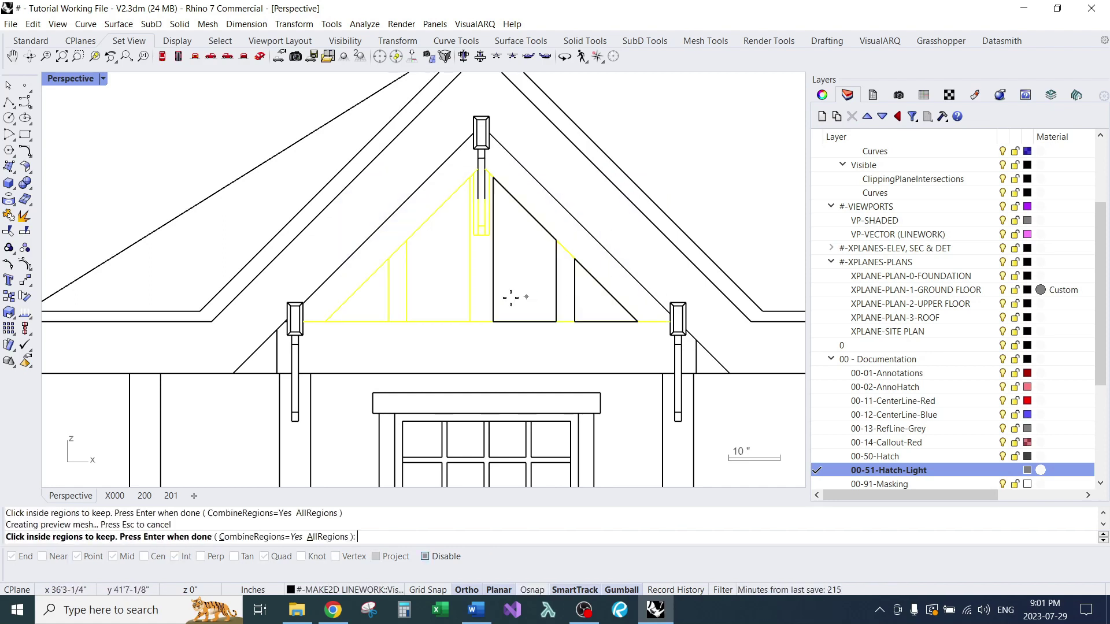
pyautogui.press('Return')
pyautogui.press('Return')
pyautogui.scroll(-5, 347, 298)
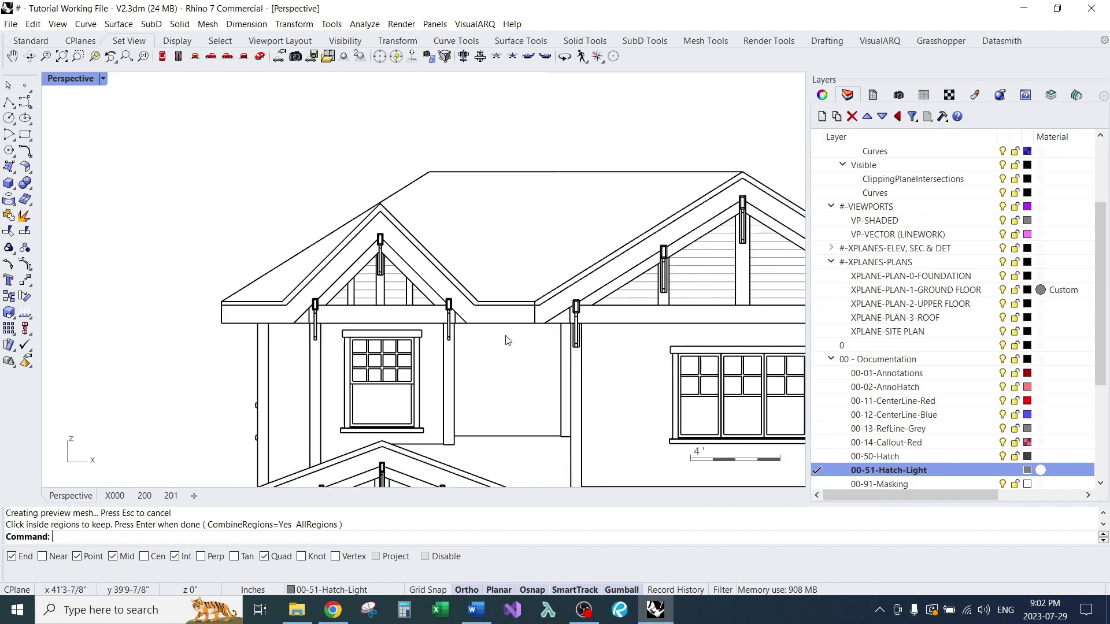
# - Hatch the main roof surface behind the two front gables, keeping the previous hatch settings
pyautogui.press('Return')
pyautogui.moveTo(163, 148); pyautogui.dragTo(638, 290)
pyautogui.press('Return')
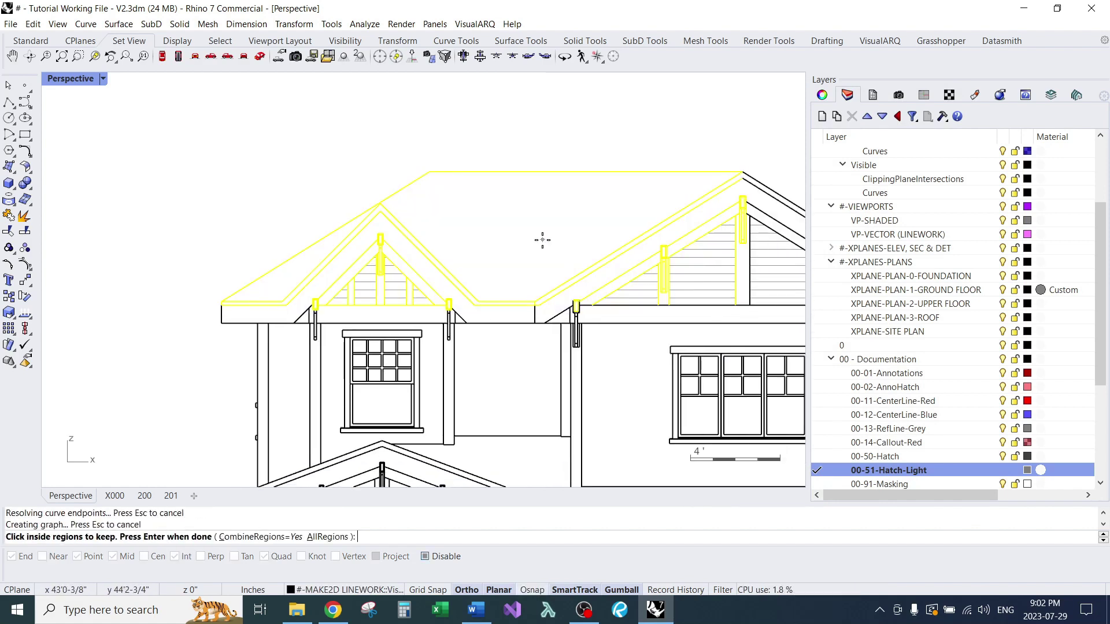
pyautogui.click(526, 242)
pyautogui.press('Return')
pyautogui.click(808, 496)
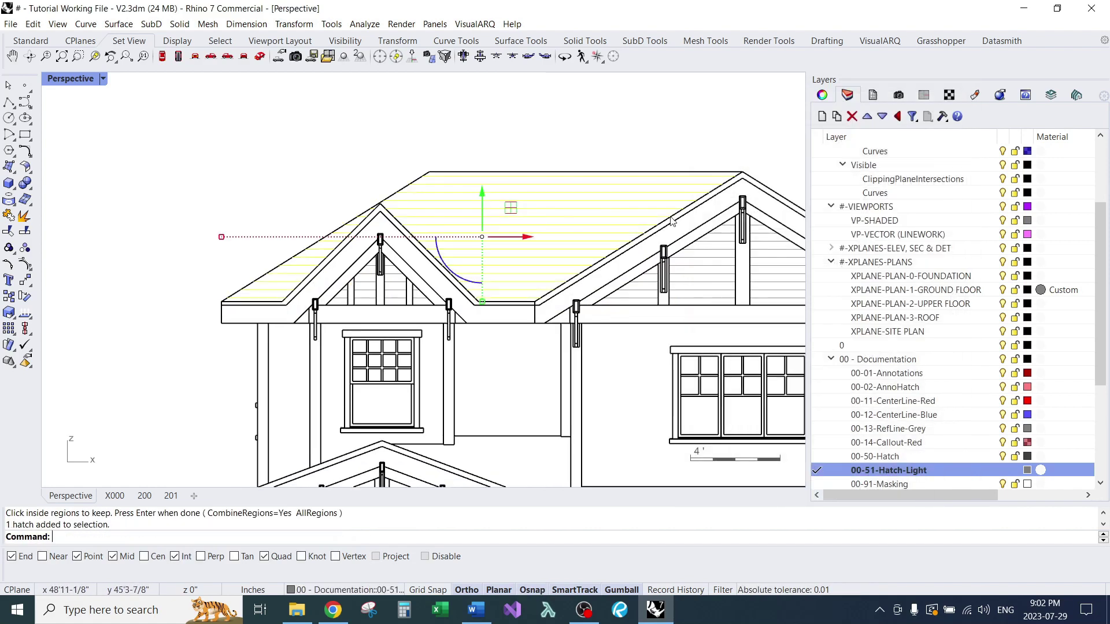
# - Change the main roof hatch behind the front gables to the scallop2 pattern
pyautogui.click(822, 95)
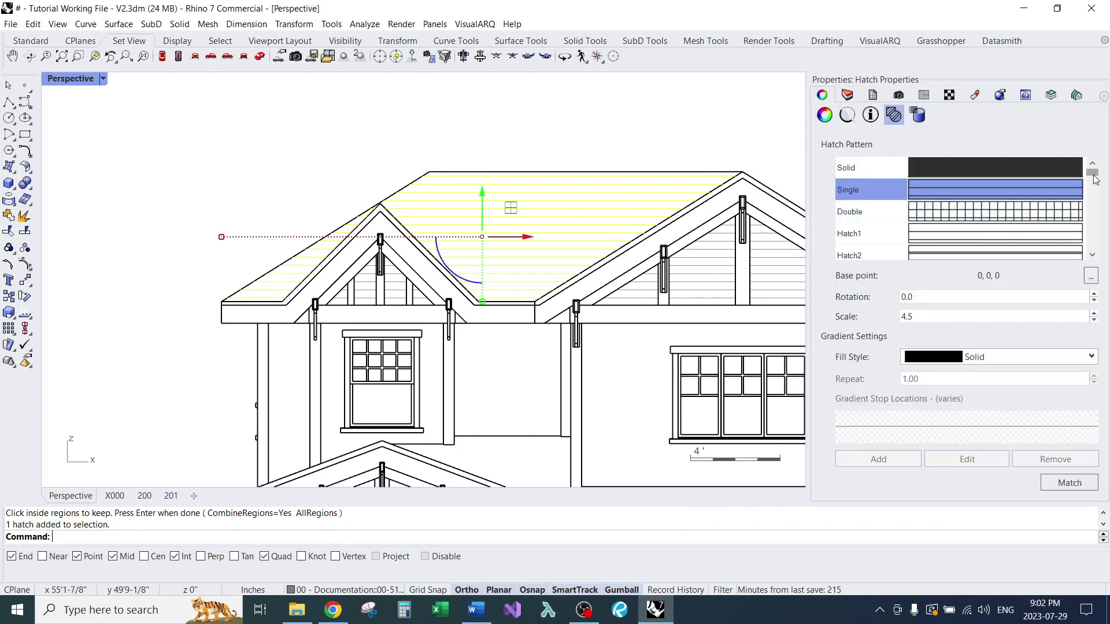
pyautogui.scroll(-10, 1012, 208)
pyautogui.scroll(5, 1039, 207)
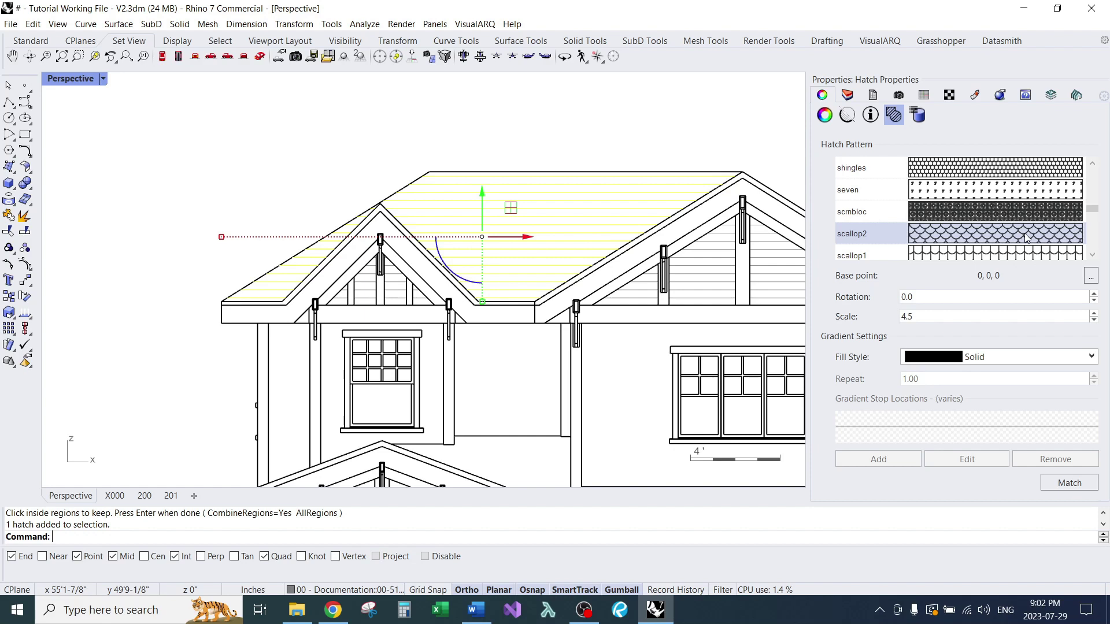
pyautogui.scroll(5, 1026, 228)
pyautogui.scroll(-7, 1024, 234)
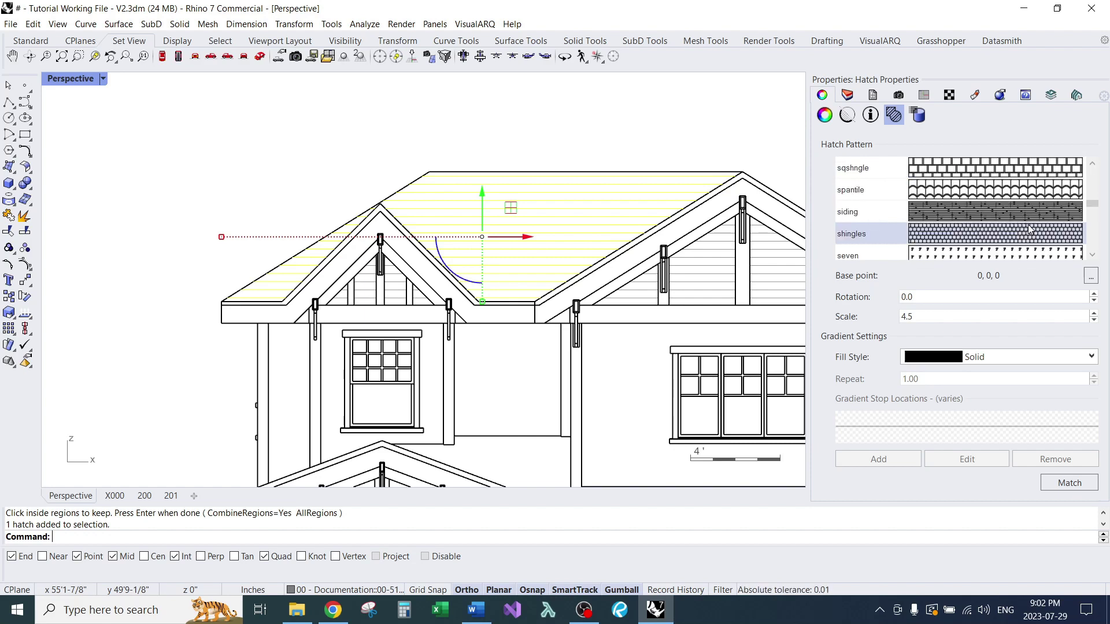
pyautogui.click(1025, 169)
pyautogui.scroll(-5, 1024, 185)
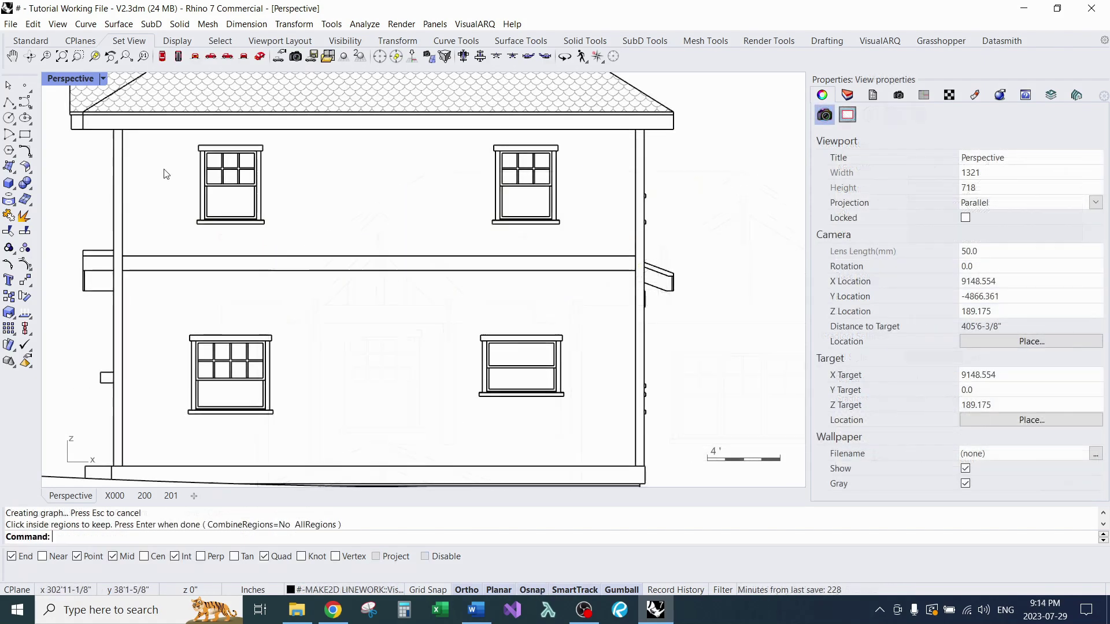
# - Hatch the upper-floor wall around its two windows on the rightmost elevation with the Single pattern at scale 4.5
pyautogui.click(148, 129)
pyautogui.keyDown('shift'); pyautogui.click(123, 167); pyautogui.keyUp('shift')
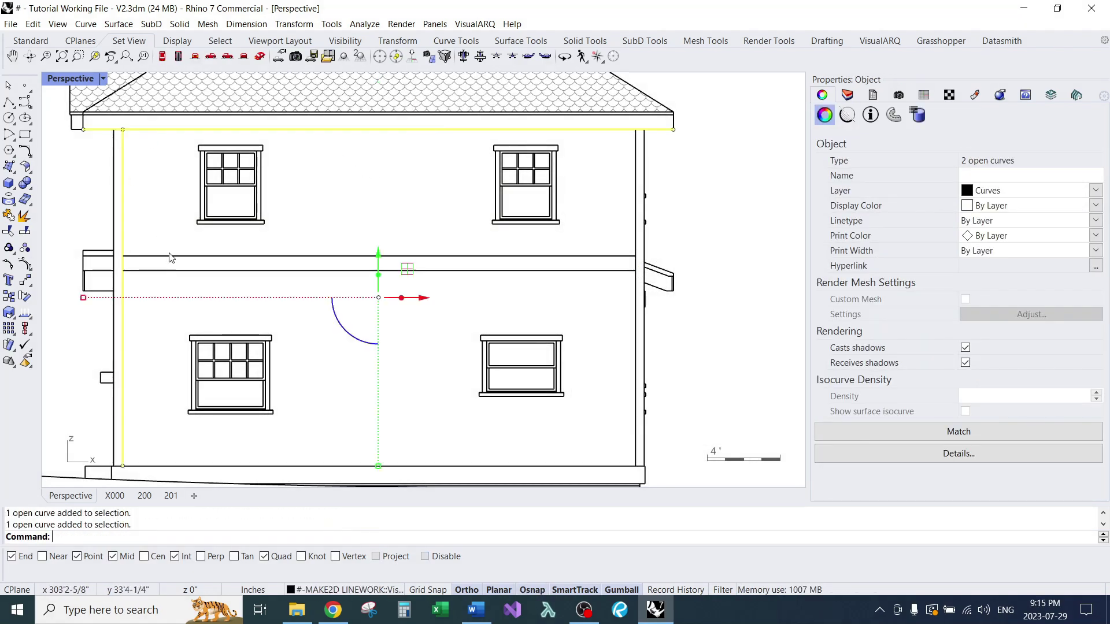
pyautogui.moveTo(175, 238)
pyautogui.mouseDown()
pyautogui.moveTo(435, 179)
pyautogui.moveTo(391, 207)
pyautogui.mouseUp()
pyautogui.write('Hatch')
pyautogui.press('Return')
pyautogui.press('Return')
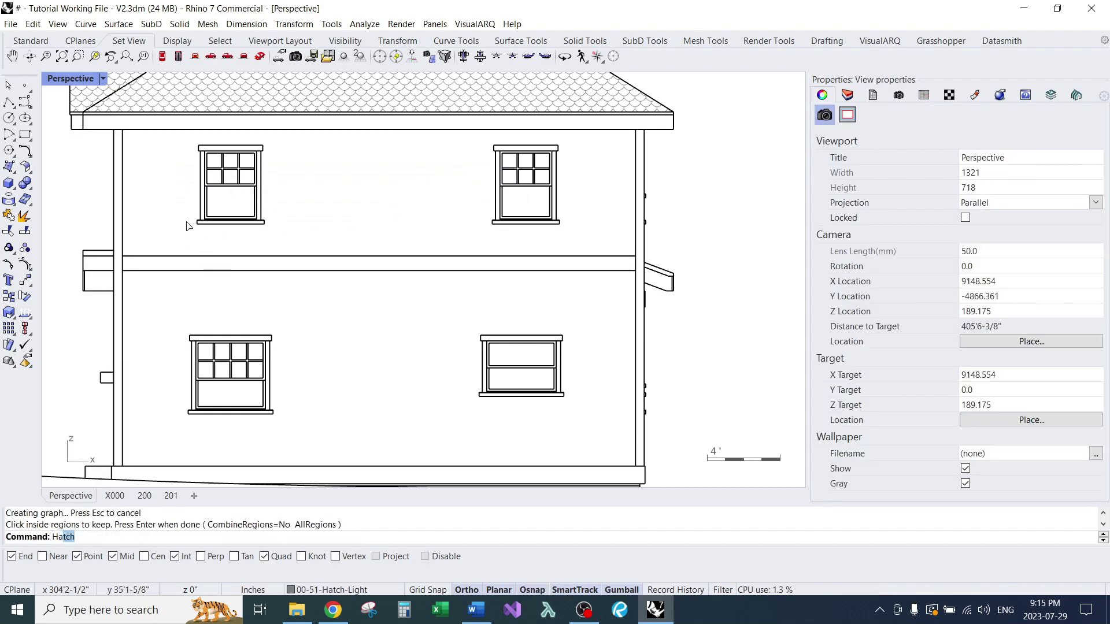
pyautogui.write('Hatch')
pyautogui.press('Return')
pyautogui.moveTo(185, 236); pyautogui.dragTo(596, 136)
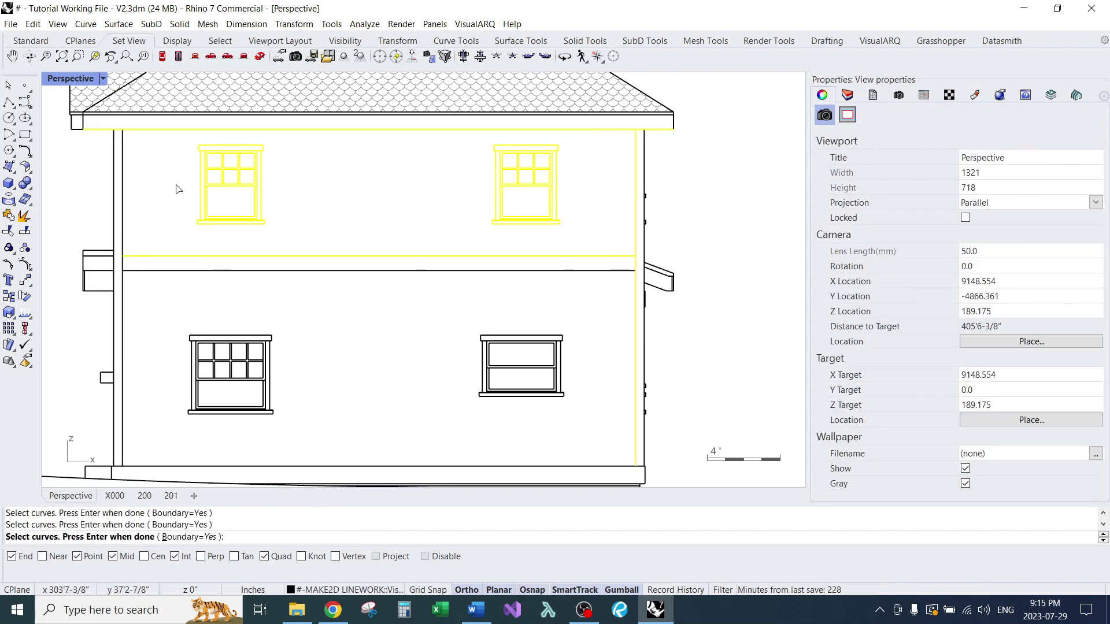
pyautogui.press('Return')
pyautogui.click(397, 214)
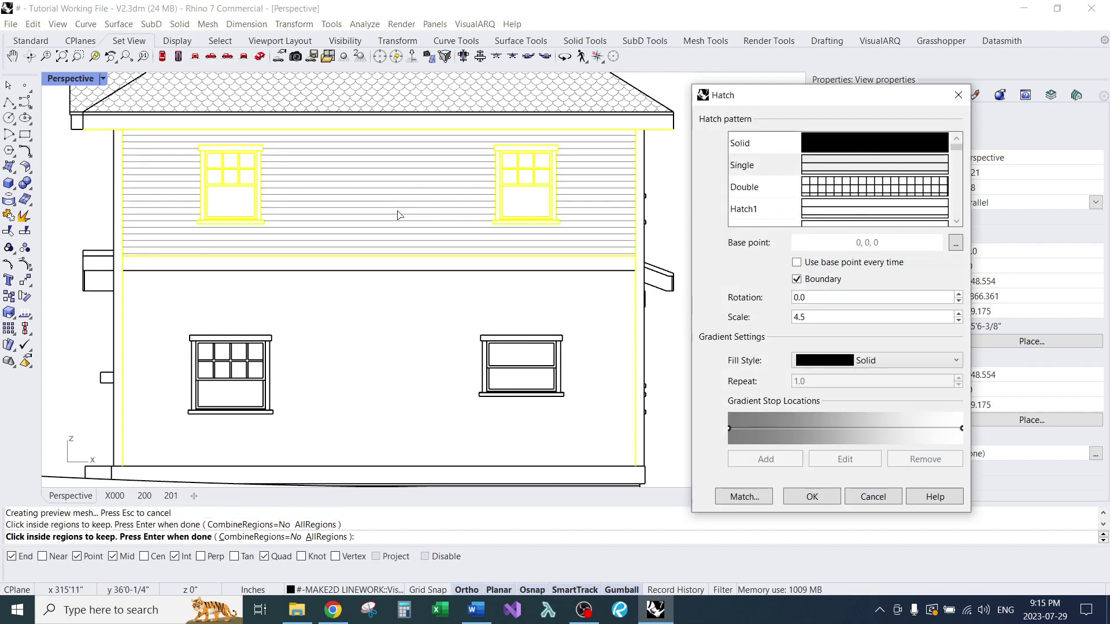
pyautogui.click(812, 502)
# - Hatch the lower-floor wall around its two windows on the same elevation, keeping the previous hatch settings
pyautogui.scroll(4, 104, 270)
pyautogui.click(143, 270)
pyautogui.keyDown('shift'); pyautogui.click(133, 297); pyautogui.keyUp('shift')
pyautogui.click(185, 299)
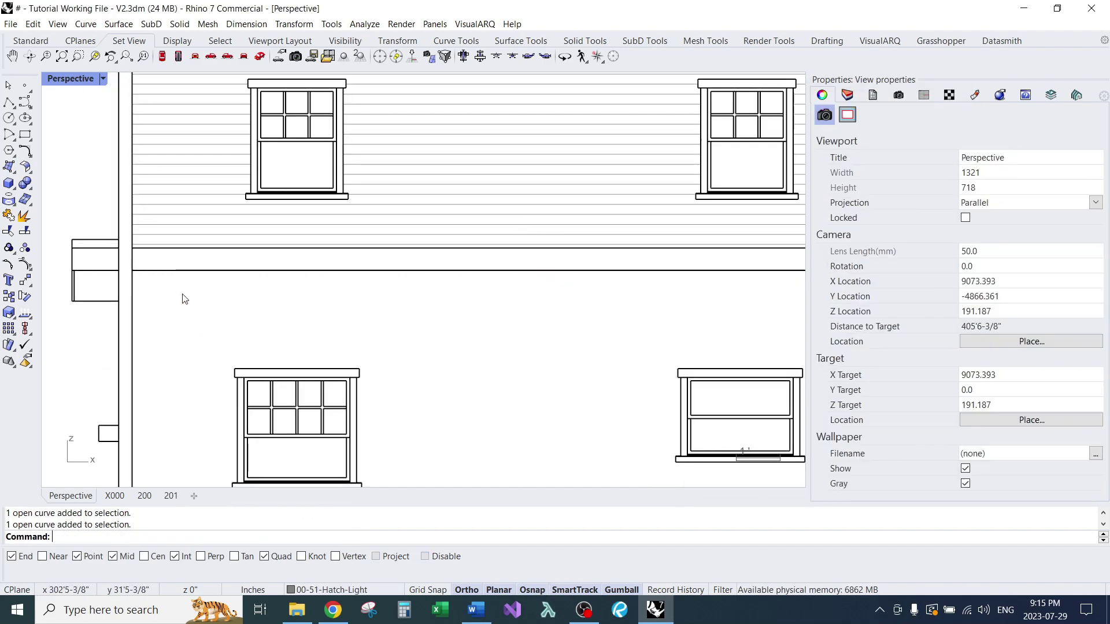
pyautogui.click(132, 294)
pyautogui.click(174, 270)
pyautogui.scroll(-4, 195, 301)
pyautogui.moveTo(193, 301); pyautogui.dragTo(643, 457)
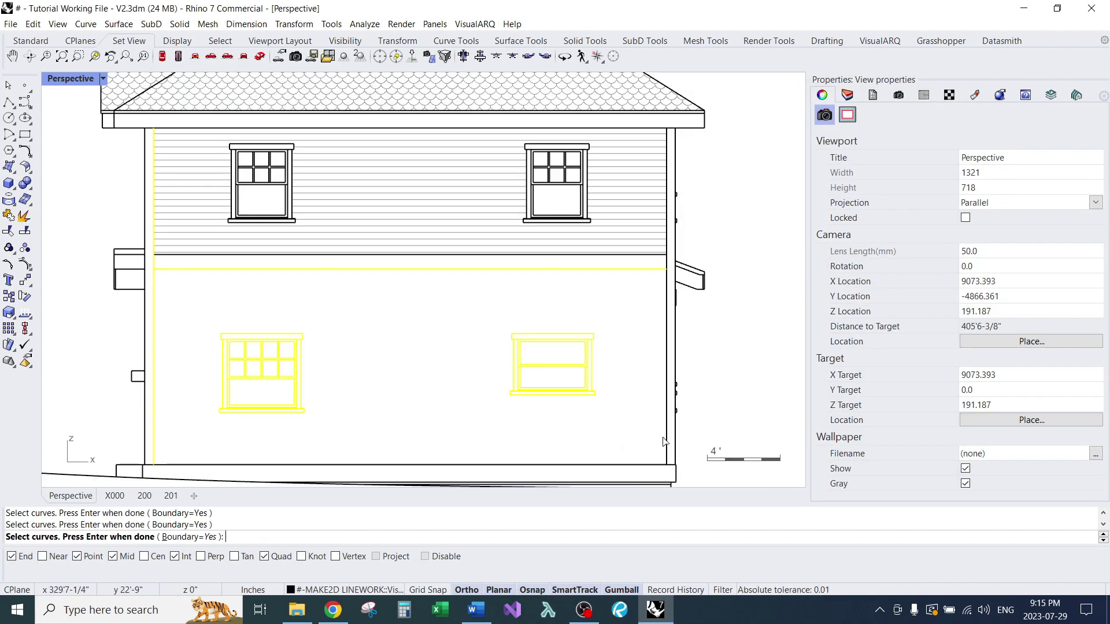
pyautogui.click(433, 396)
pyautogui.press('Return')
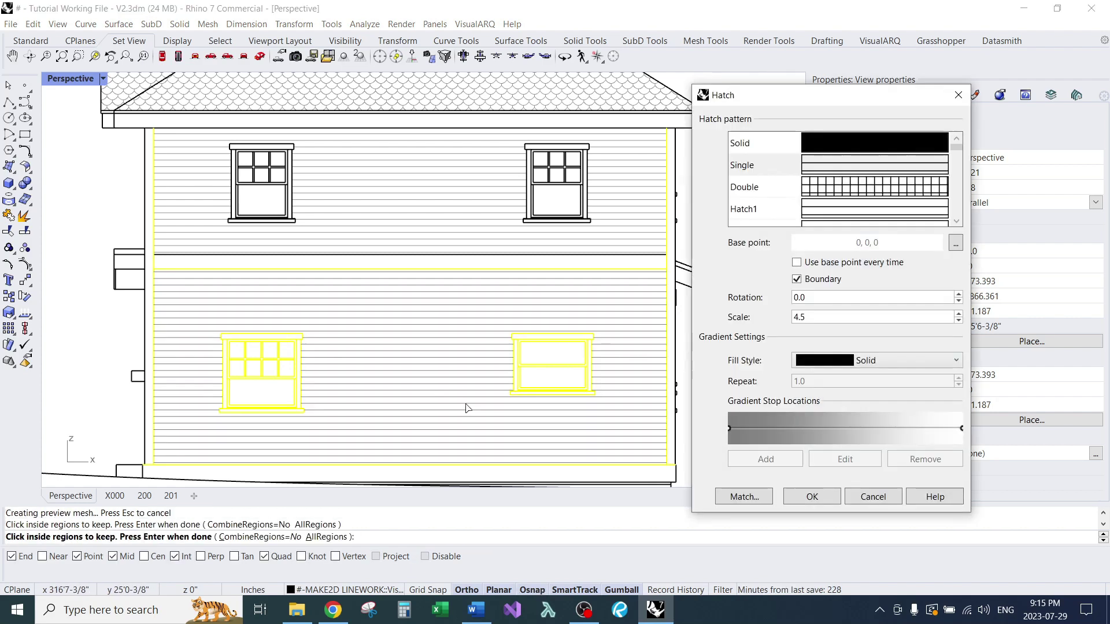
pyautogui.click(811, 496)
pyautogui.scroll(-3, 529, 321)
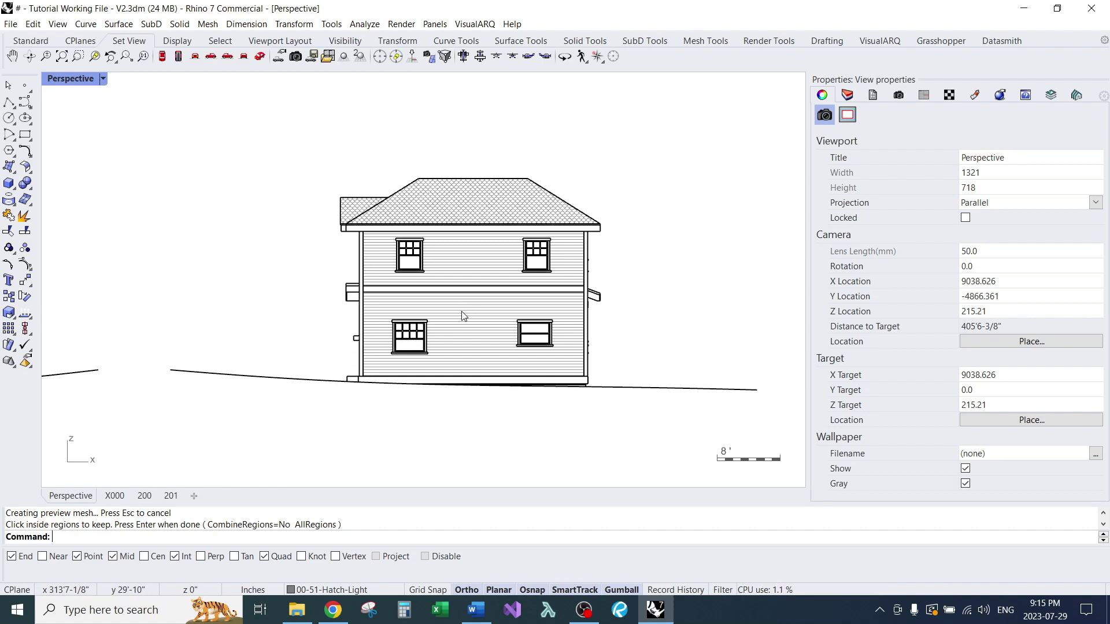
pyautogui.scroll(-3, 452, 317)
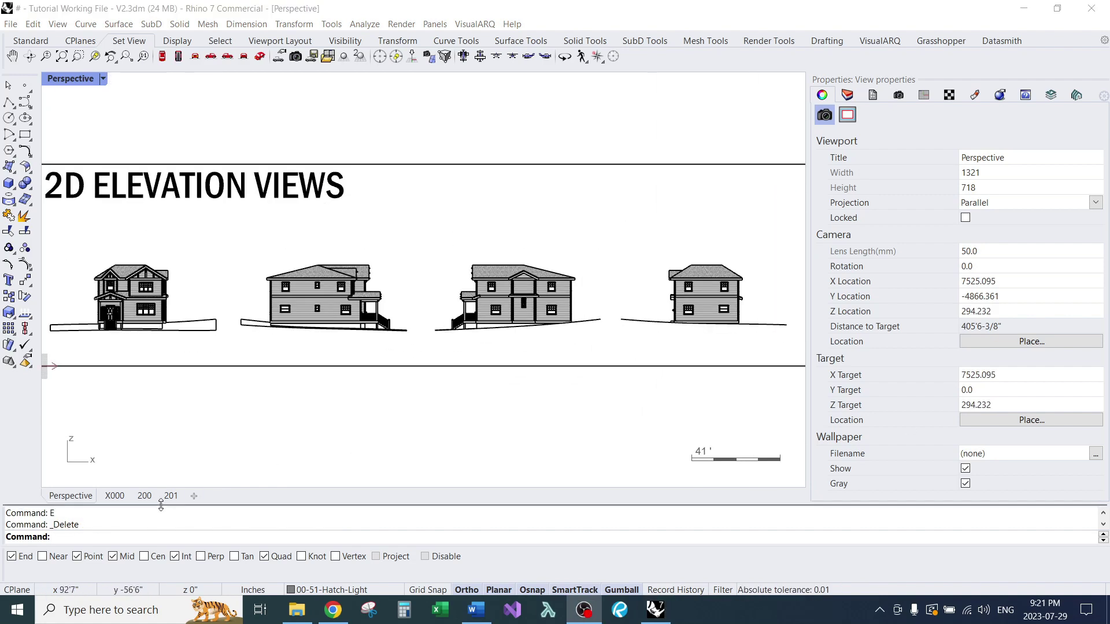
# - Switch to layout 201 and add a rectangular detail view in the empty area beside the sheet
pyautogui.click(172, 501)
pyautogui.scroll(-4, 429, 360)
pyautogui.moveTo(237, 313); pyautogui.dragTo(569, 297, button='right')
pyautogui.scroll(4, 404, 306)
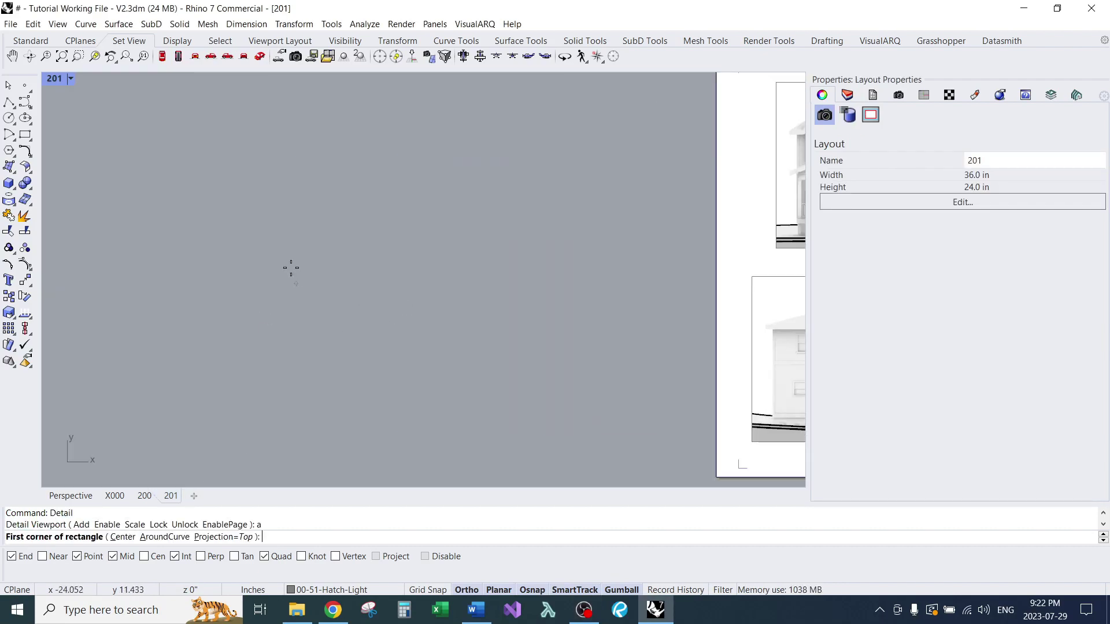
pyautogui.click(308, 215)
pyautogui.click(512, 341)
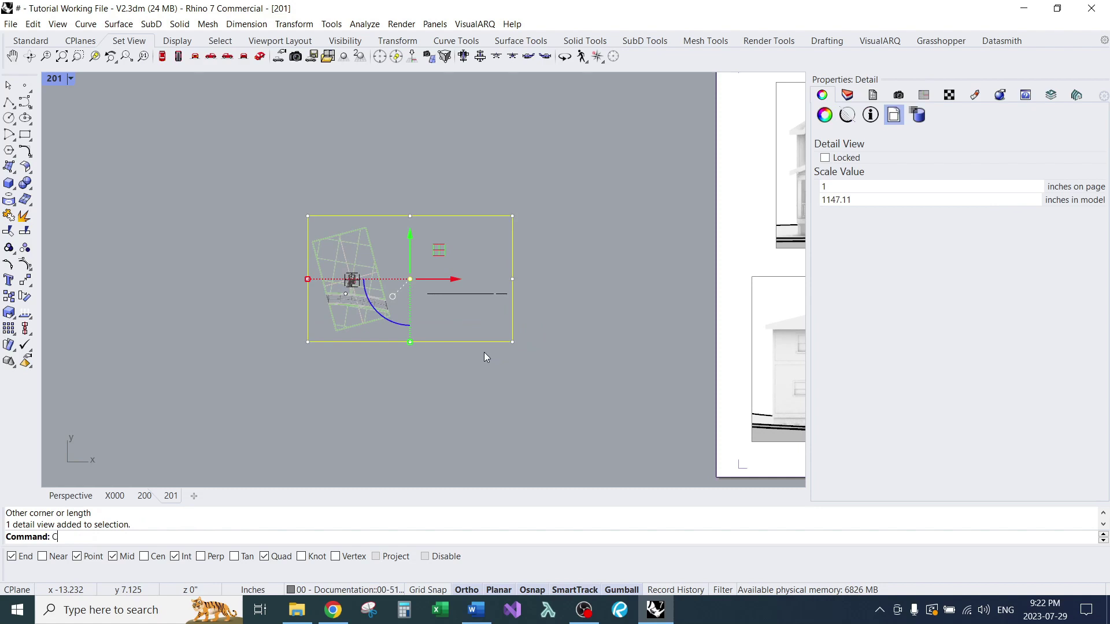
# - Move the new detail to the VP-VECTOR (LINEWORK) layer with ChangeLayer
pyautogui.write('hangeLayer')
pyautogui.press('Return')
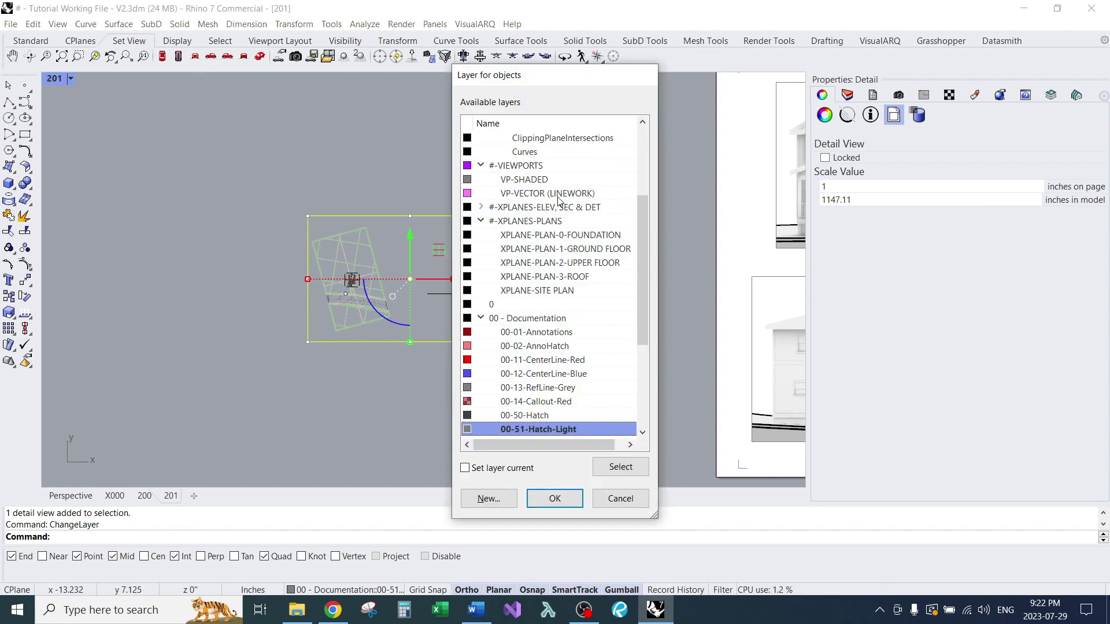
pyautogui.click(558, 200)
pyautogui.click(572, 500)
pyautogui.click(540, 387)
pyautogui.moveTo(549, 334); pyautogui.dragTo(533, 351, button='right')
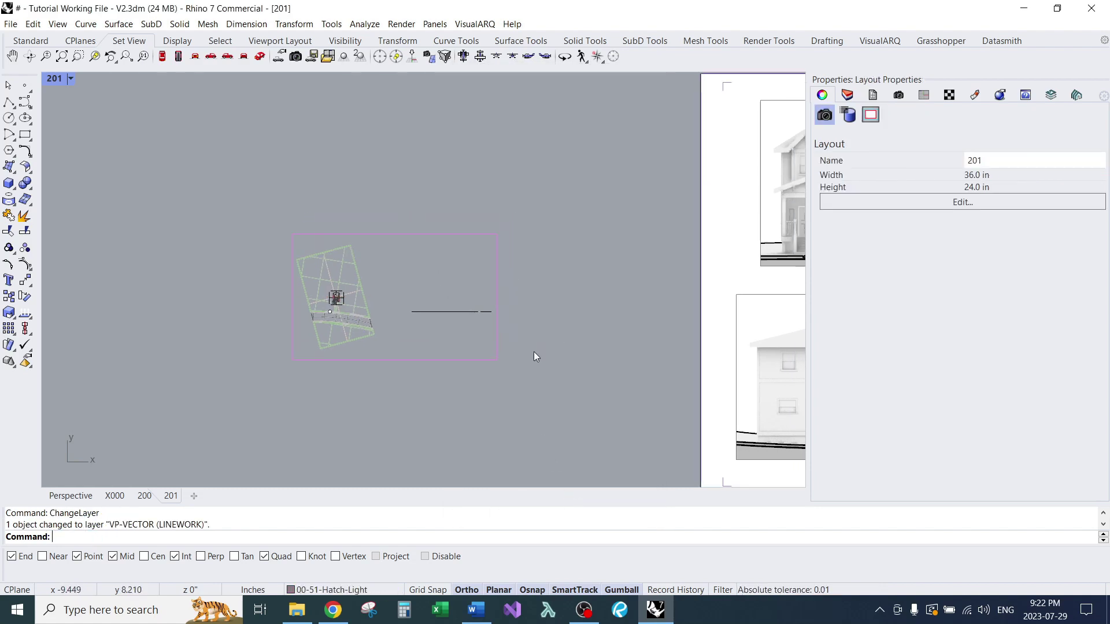
# - Activate the new detail and restore the 2D Elevation Views named view in it
pyautogui.doubleClick(419, 278)
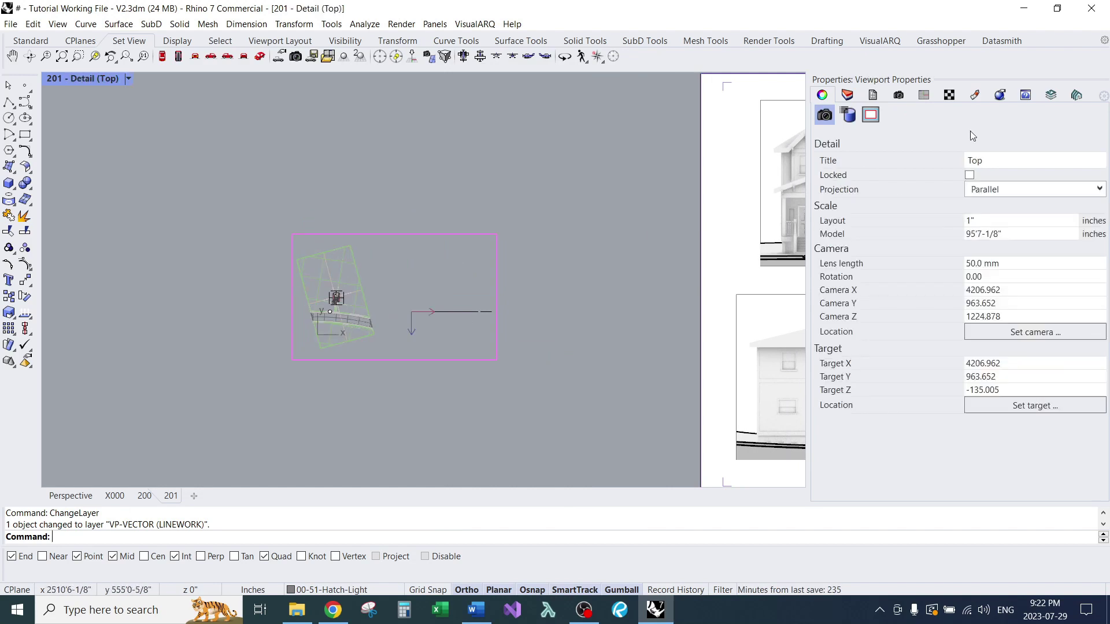
pyautogui.click(902, 97)
pyautogui.doubleClick(958, 279)
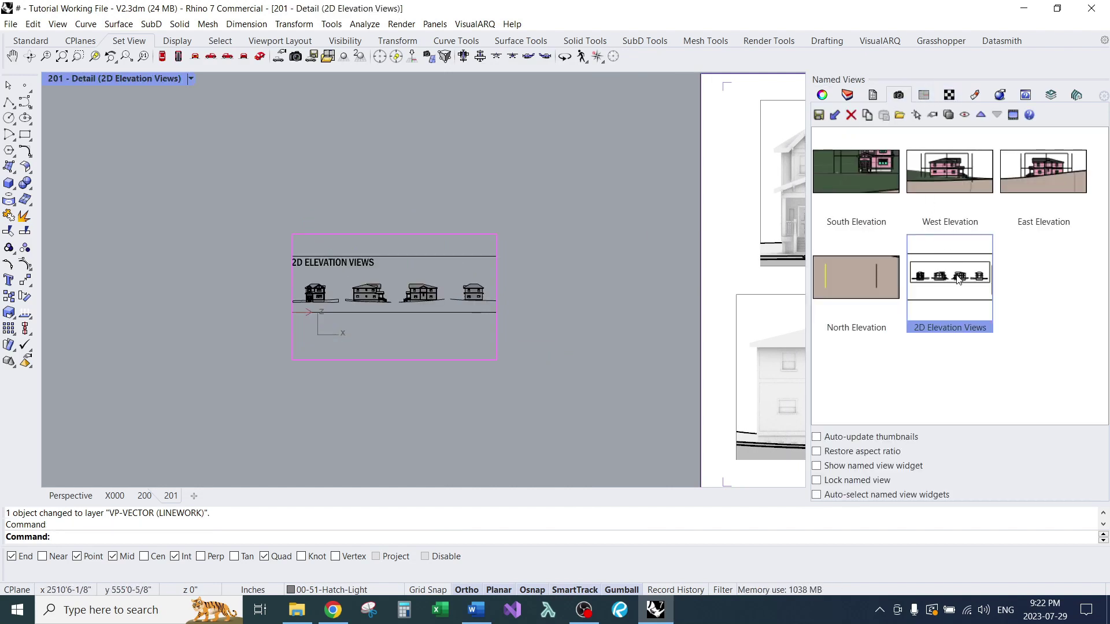
# - Scale the detail to 1 inch on the page for 48 inches in the model and frame the front elevation in it
pyautogui.click(822, 97)
pyautogui.write('48')
pyautogui.press('Return')
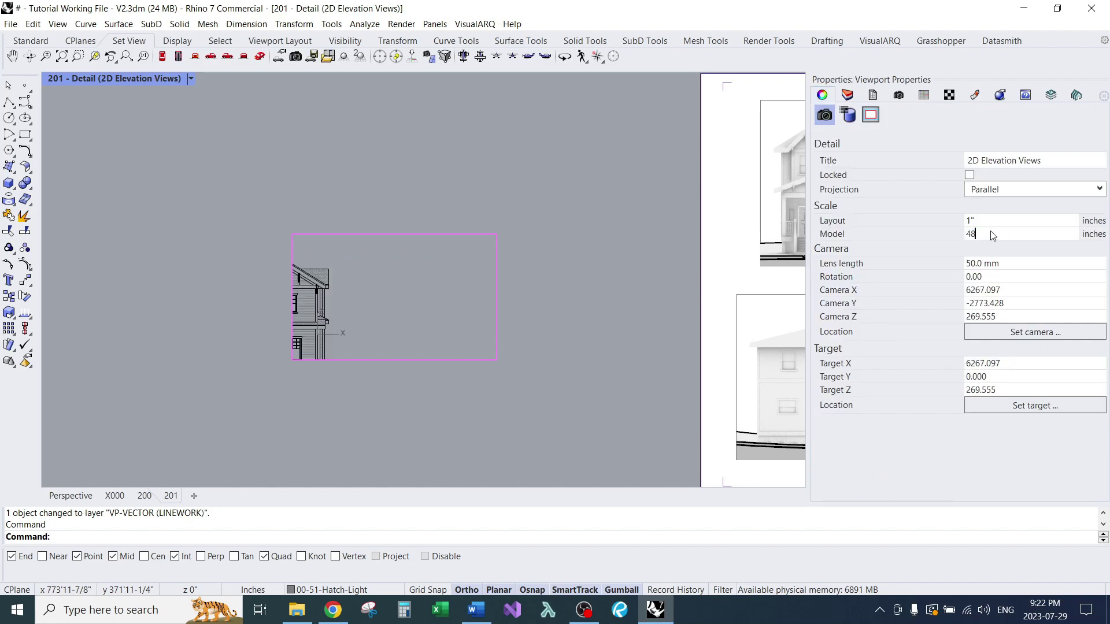
pyautogui.moveTo(295, 327); pyautogui.dragTo(428, 296, button='right')
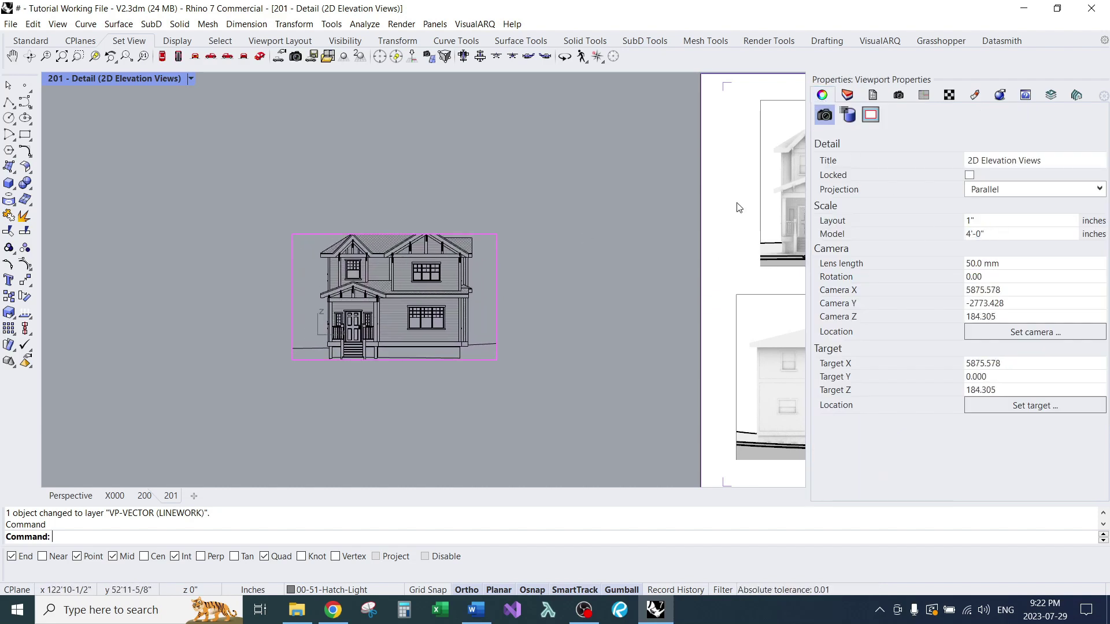
pyautogui.doubleClick(524, 222)
# - Lock the front elevation detail and duplicate it into four details, two above and two below the sheet
pyautogui.click(335, 262)
pyautogui.scroll(4, 335, 263)
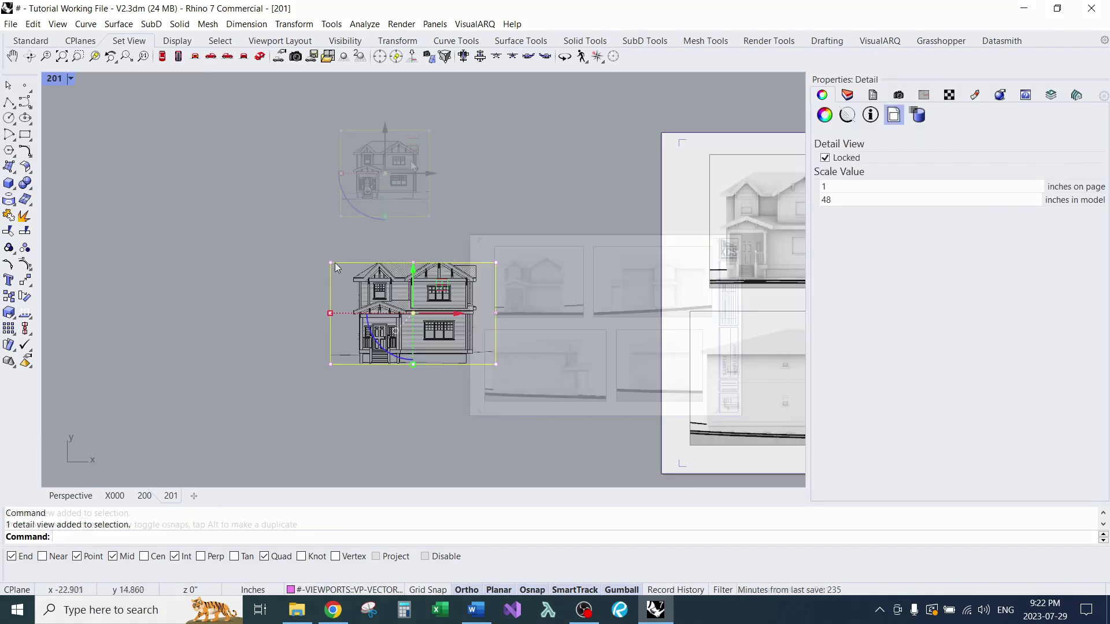
pyautogui.keyDown('alt'); pyautogui.moveTo(435, 172); pyautogui.dragTo(692, 173); pyautogui.keyUp('alt')
pyautogui.scroll(-4, 481, 165)
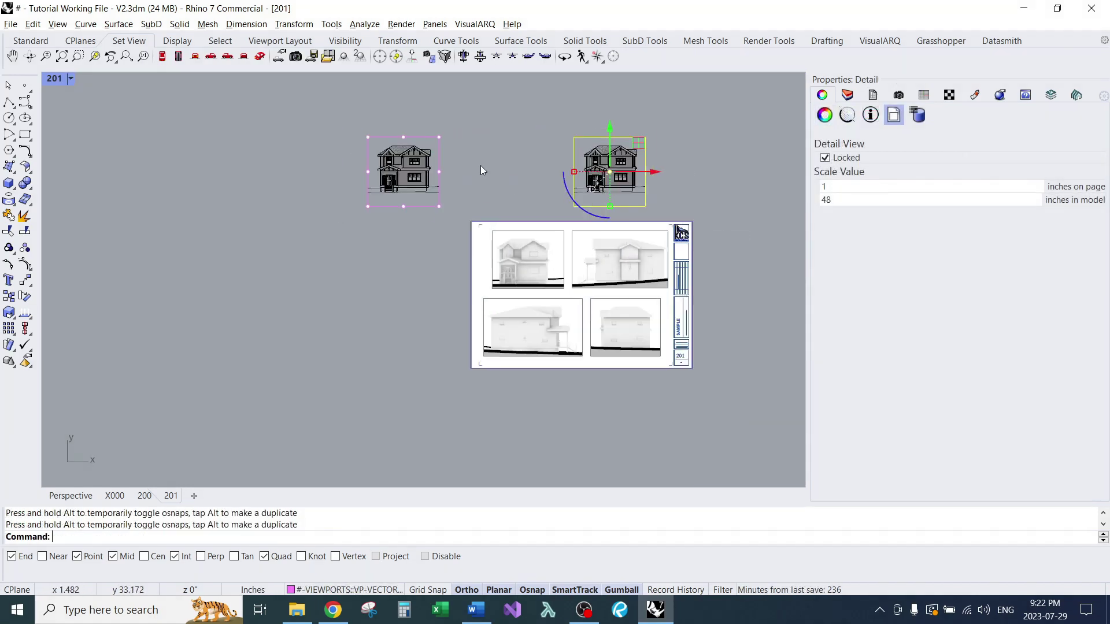
pyautogui.moveTo(583, 191); pyautogui.dragTo(427, 133)
pyautogui.keyDown('alt'); pyautogui.moveTo(501, 126); pyautogui.dragTo(461, 379); pyautogui.keyUp('alt')
pyautogui.click(462, 370)
# - Stretch the upper-right detail to reach the third elevation, and crop off the elevations to its left
pyautogui.moveTo(501, 192); pyautogui.dragTo(479, 217, button='right')
pyautogui.scroll(10, 630, 215)
pyautogui.moveTo(508, 255); pyautogui.dragTo(463, 225)
pyautogui.scroll(-4, 466, 223)
pyautogui.moveTo(485, 185); pyautogui.dragTo(393, 216, button='right')
pyautogui.click(393, 216)
pyautogui.scroll(-4, 433, 215)
pyautogui.moveTo(433, 214); pyautogui.dragTo(736, 212)
pyautogui.scroll(2, 688, 223)
pyautogui.click(254, 211)
pyautogui.moveTo(289, 212); pyautogui.dragTo(496, 212)
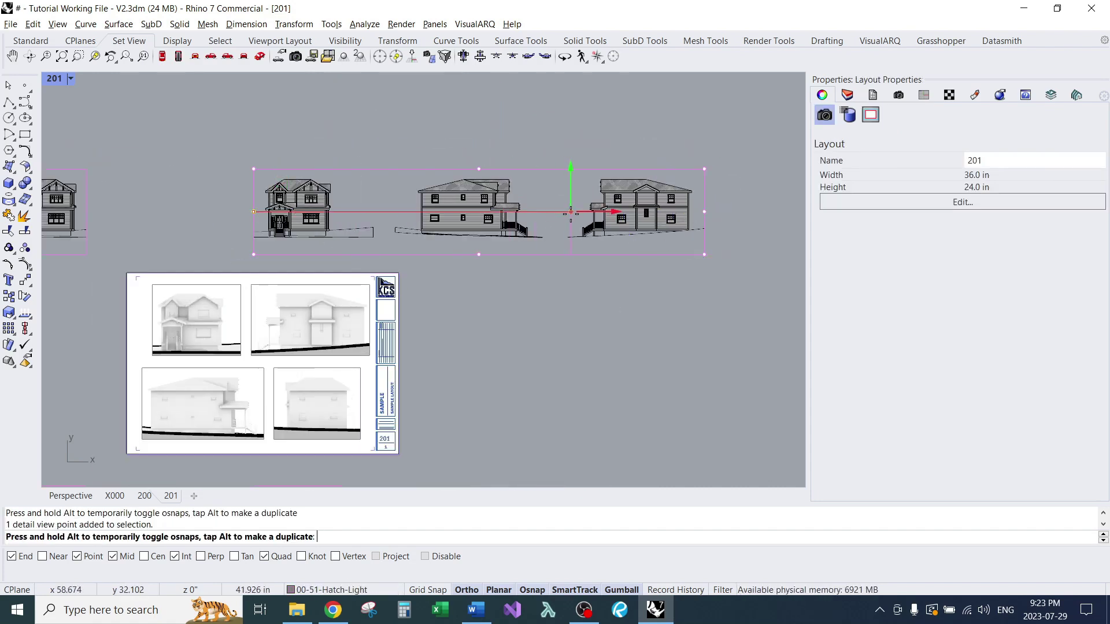
pyautogui.moveTo(570, 214); pyautogui.dragTo(568, 213)
# - Resize the lower-right detail so it frames only the fourth elevation across its full width
pyautogui.scroll(-2, 512, 307)
pyautogui.moveTo(600, 300); pyautogui.dragTo(589, 300)
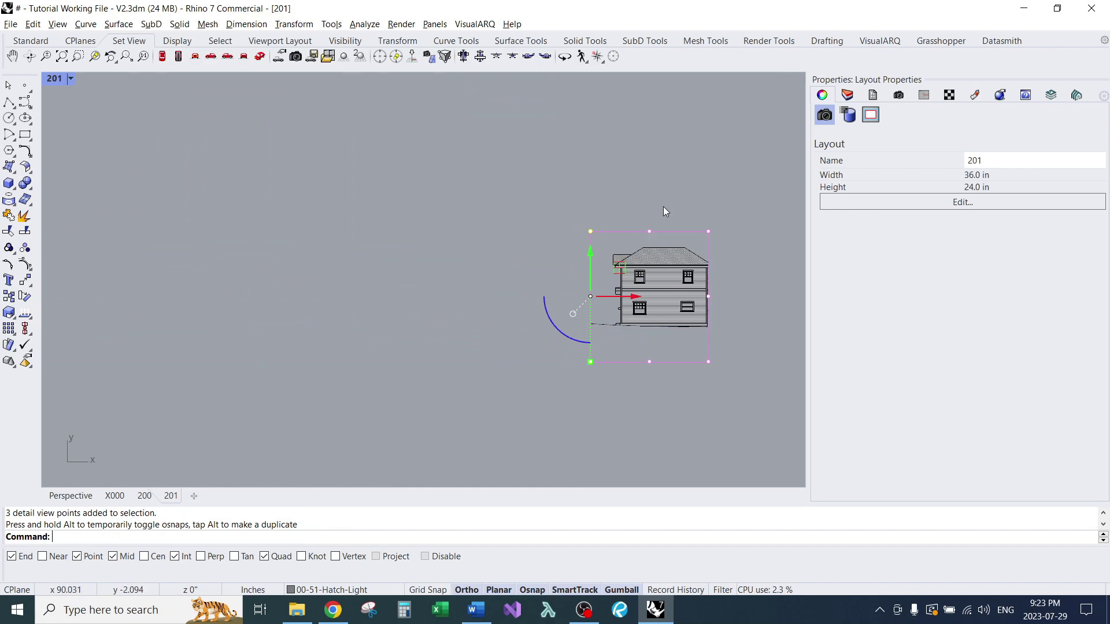
pyautogui.moveTo(698, 202); pyautogui.dragTo(743, 401)
pyautogui.moveTo(739, 353); pyautogui.dragTo(593, 339, button='right')
pyautogui.moveTo(573, 282); pyautogui.dragTo(612, 283)
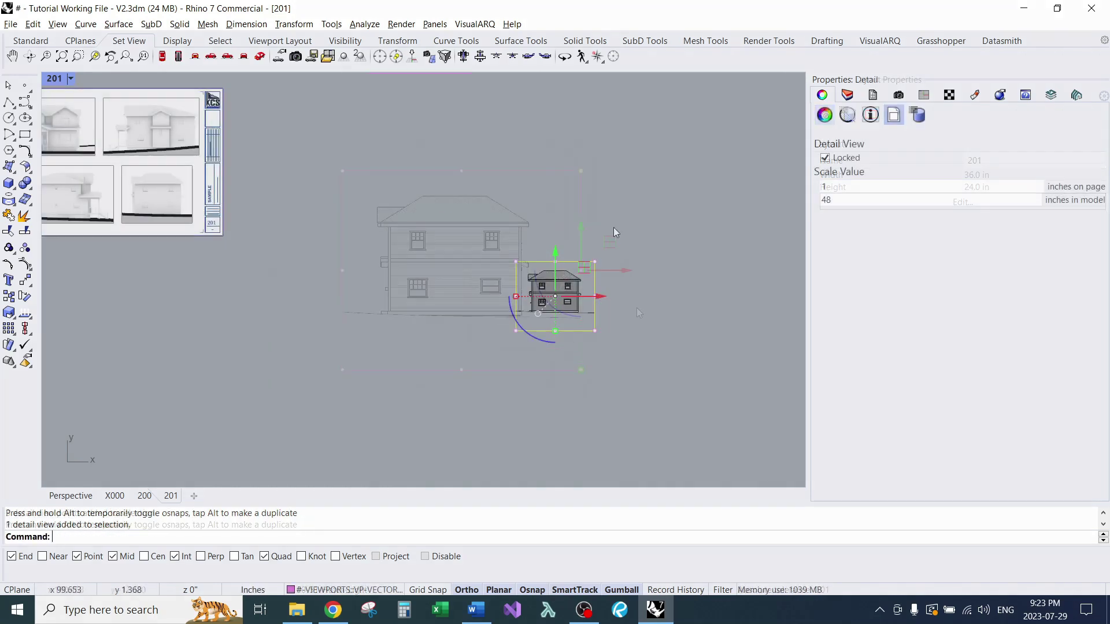
# - Move the fourth elevation's detail over its shaded viewport on the sheet, using a roof ridge corner as the reference point
pyautogui.scroll(8, 575, 269)
pyautogui.write('m')
pyautogui.press('Return')
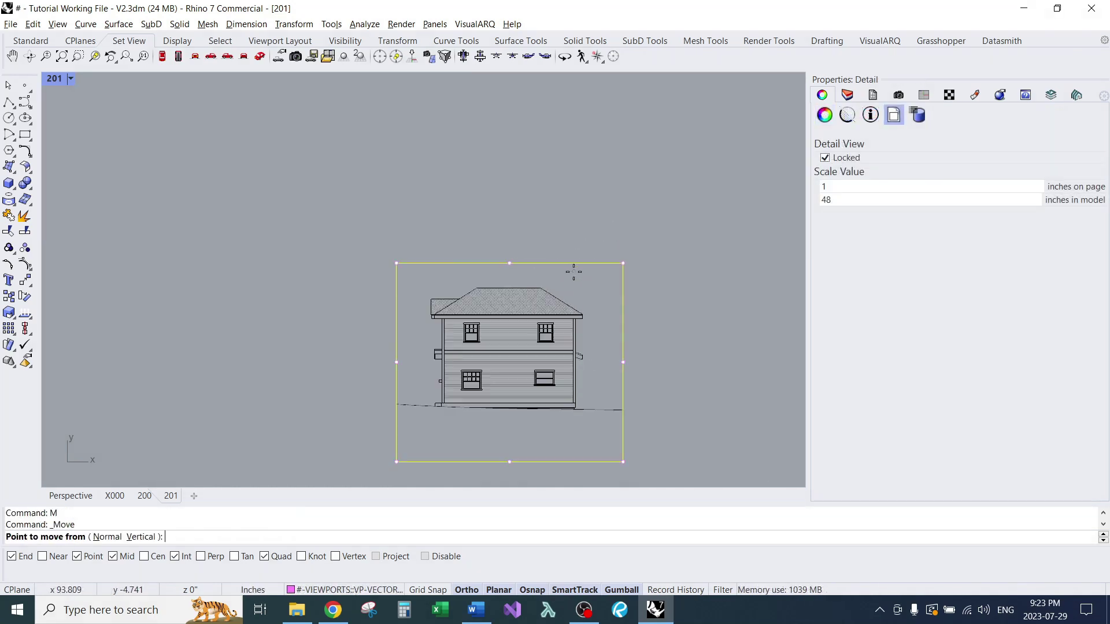
pyautogui.scroll(5, 539, 289)
pyautogui.click(539, 289)
pyautogui.scroll(-8, 539, 289)
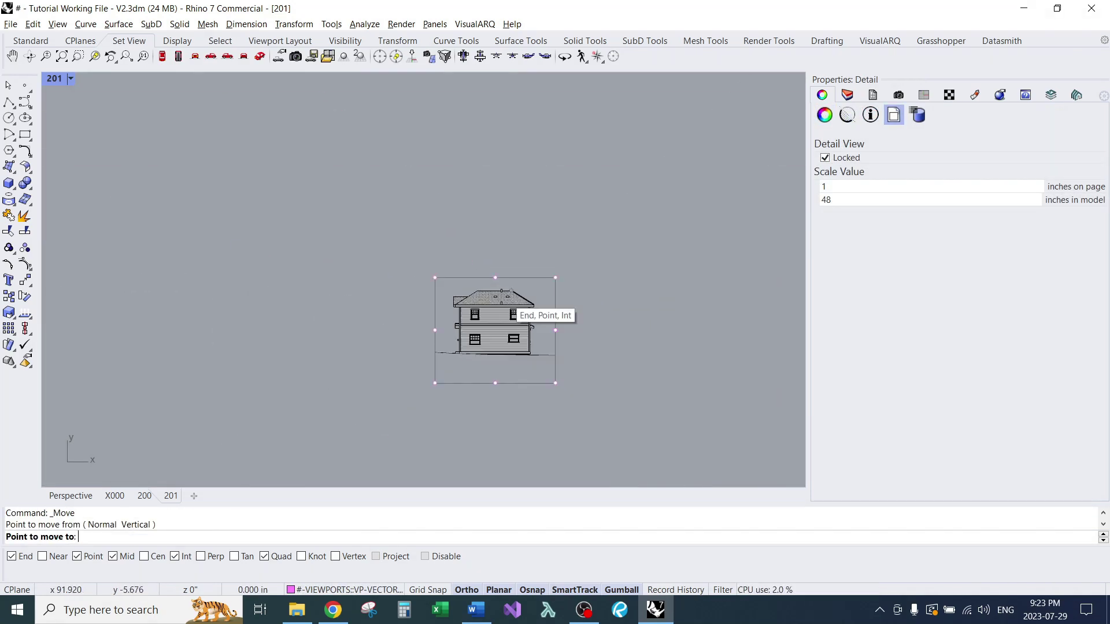
pyautogui.scroll(6, 422, 229)
pyautogui.click(421, 229)
pyautogui.scroll(-6, 421, 230)
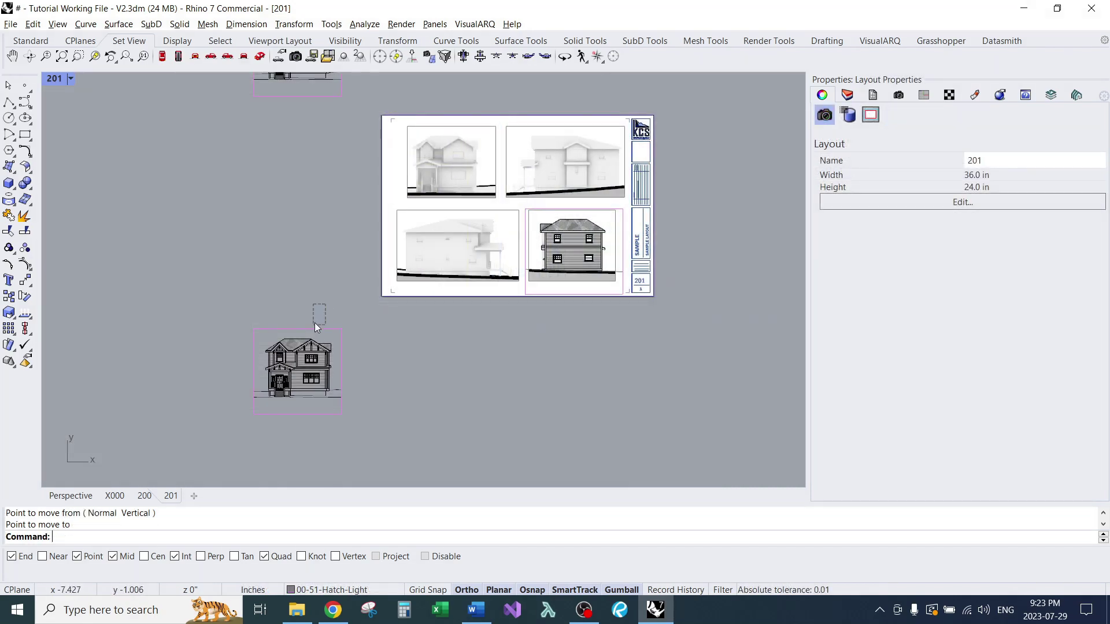
# - Move the front elevation's linework detail over its shaded viewport, aligning them at the left gable's peak
pyautogui.click(337, 186)
pyautogui.write('M')
pyautogui.press('Return')
pyautogui.scroll(8, 289, 189)
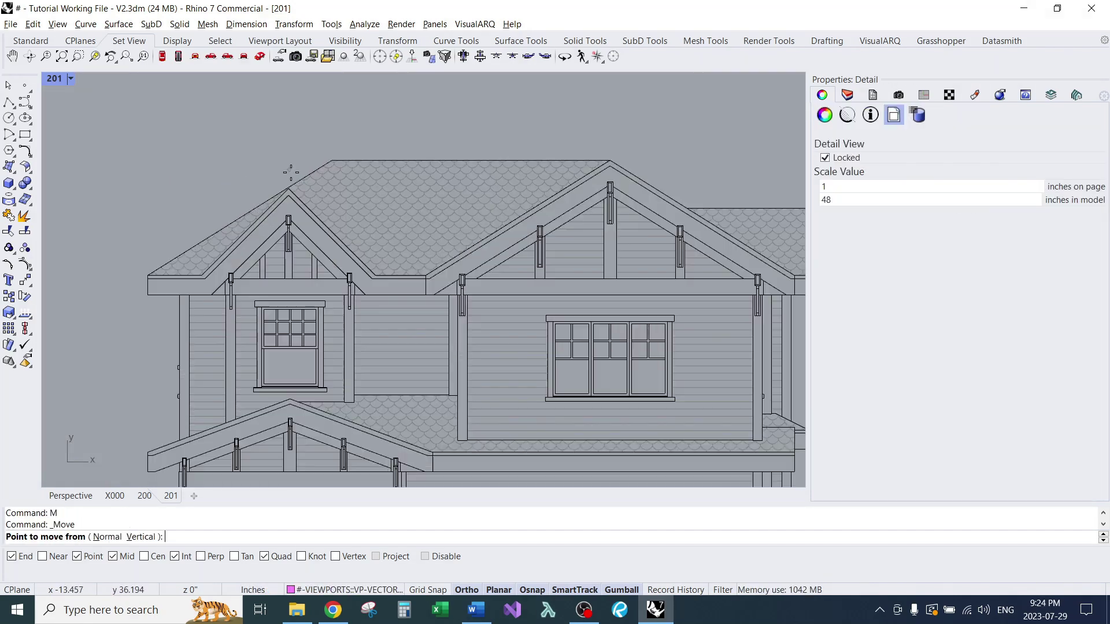
pyautogui.click(289, 189)
pyautogui.scroll(-8, 461, 272)
pyautogui.scroll(12, 396, 235)
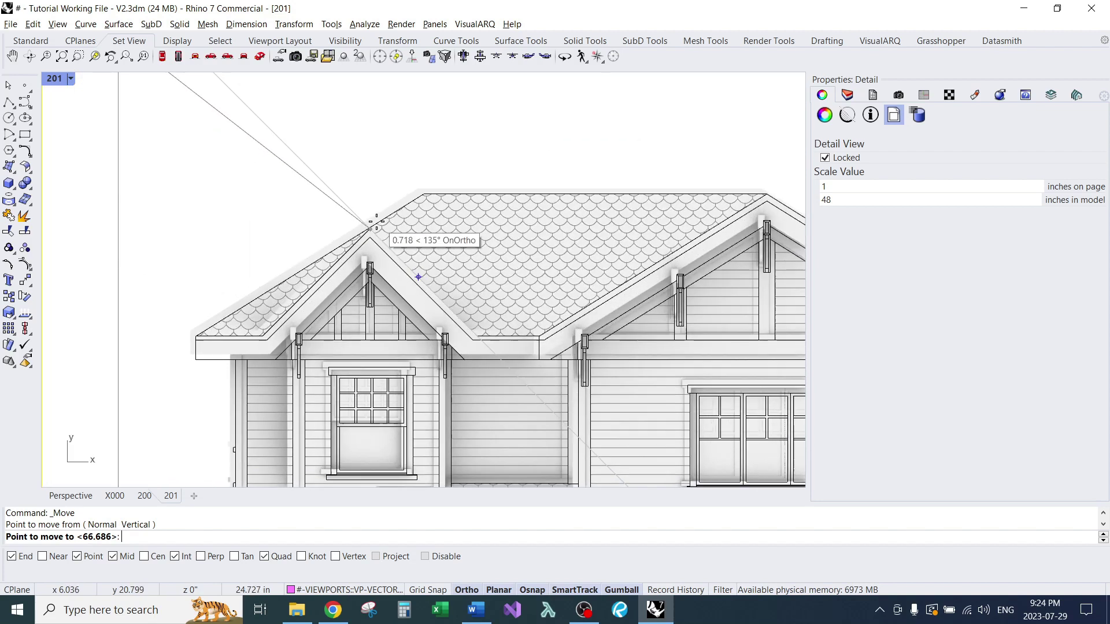
pyautogui.scroll(-3, 372, 226)
pyautogui.click(308, 216)
pyautogui.scroll(-8, 397, 289)
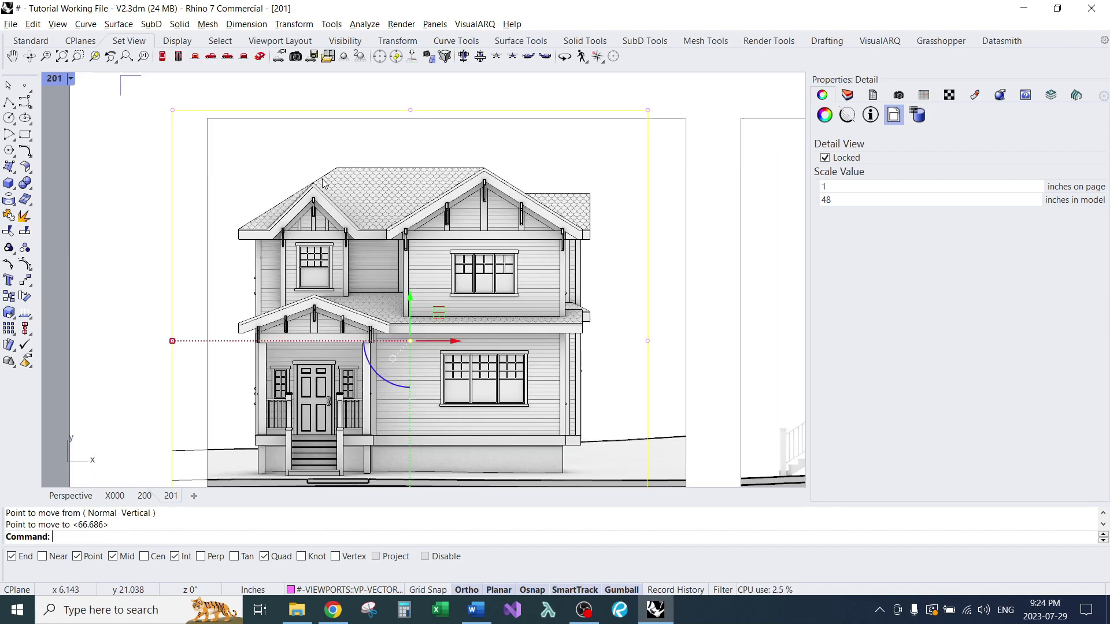
# - Resize the front linework detail by its right-hand corners to match the shaded viewport's right and top edges
pyautogui.scroll(-2, 410, 278)
pyautogui.scroll(2, 552, 438)
pyautogui.click(553, 427)
pyautogui.moveTo(552, 426)
pyautogui.mouseDown()
pyautogui.moveTo(592, 381)
pyautogui.moveTo(583, 370)
pyautogui.moveTo(583, 406)
pyautogui.mouseUp()
pyautogui.scroll(-4, 581, 405)
pyautogui.moveTo(569, 188); pyautogui.dragTo(543, 218, button='right')
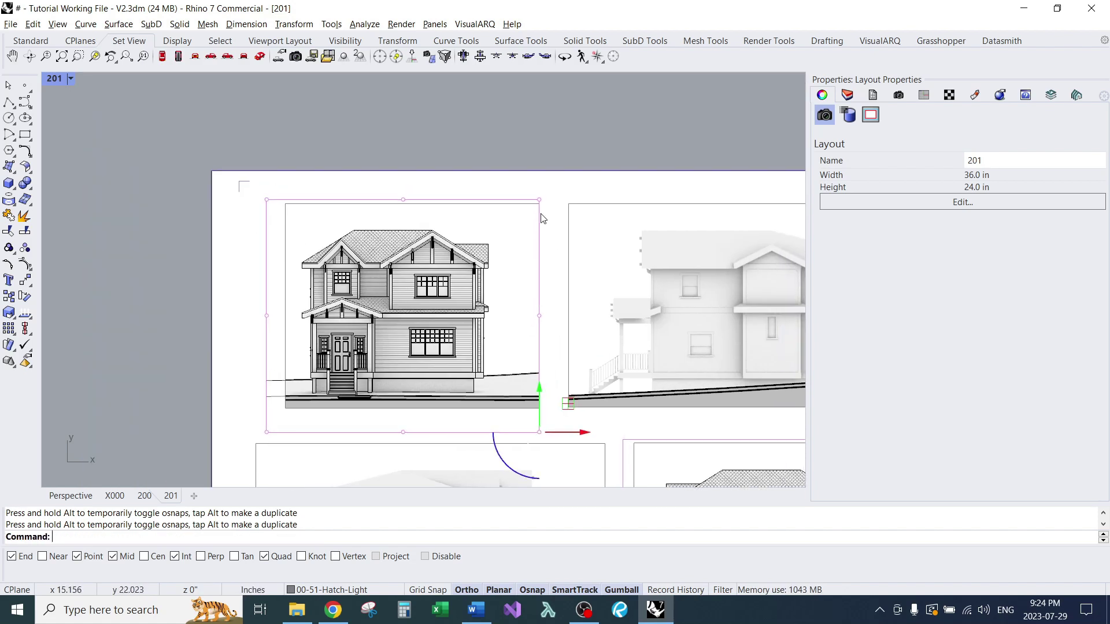
pyautogui.scroll(6, 541, 209)
pyautogui.click(540, 191)
pyautogui.moveTo(539, 192); pyautogui.dragTo(535, 200)
pyautogui.scroll(-6, 560, 240)
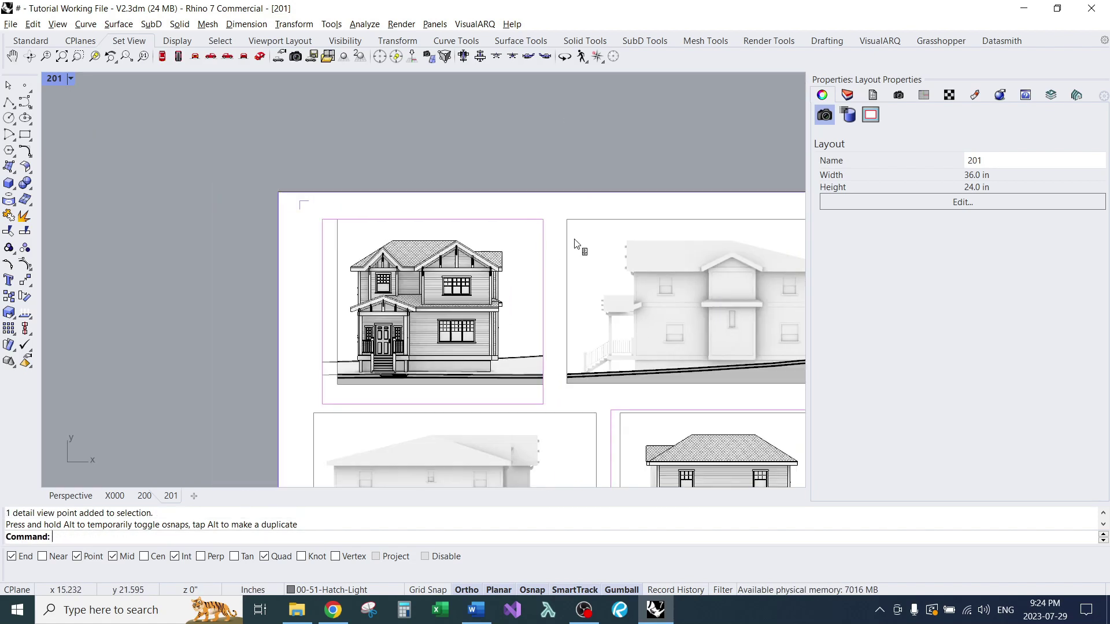
# - Move the porch-at-left side elevation's linework detail over the sheet's upper-right shaded viewport, aligning them at the roof ridge's right end
pyautogui.moveTo(740, 226); pyautogui.dragTo(704, 185)
pyautogui.moveTo(710, 185); pyautogui.dragTo(560, 238, button='right')
pyautogui.scroll(8, 629, 184)
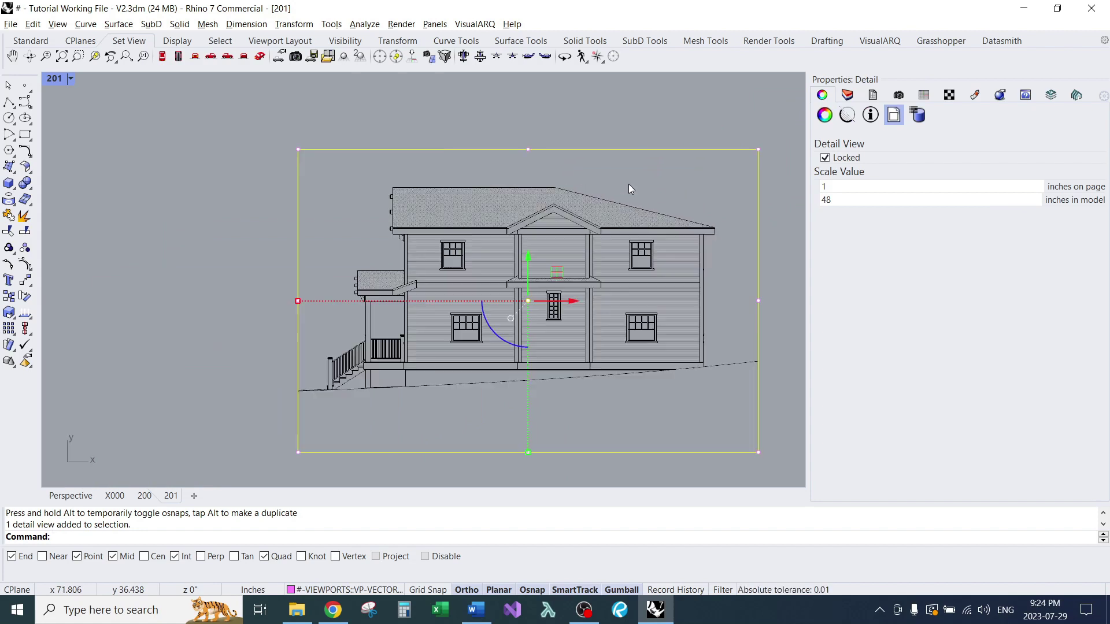
pyautogui.write('m')
pyautogui.press('Return')
pyautogui.click(556, 185)
pyautogui.scroll(-5, 497, 191)
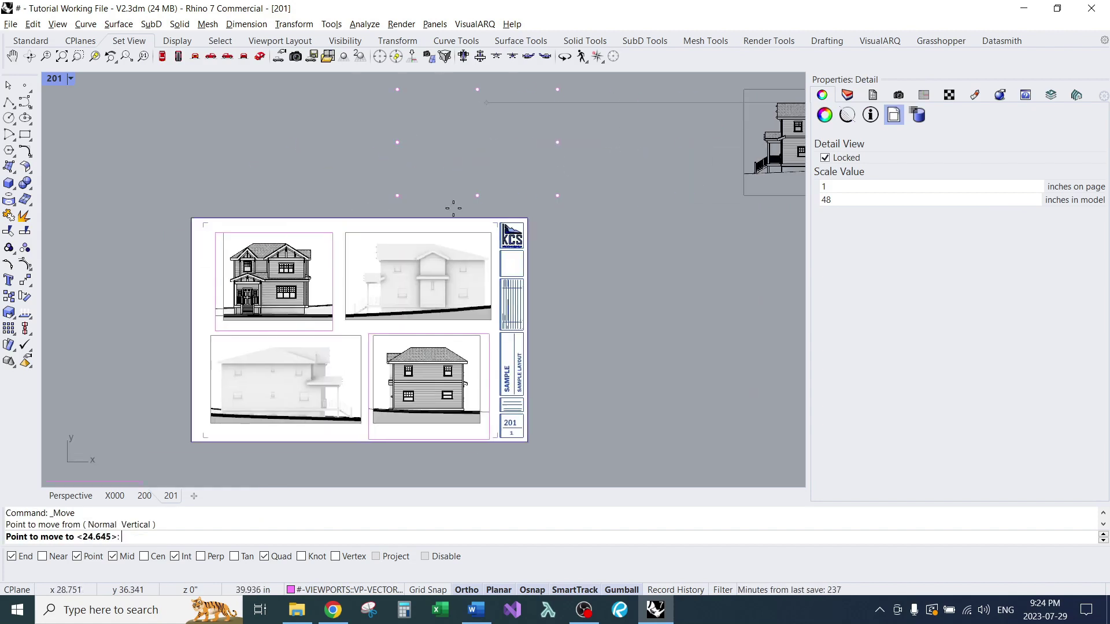
pyautogui.scroll(5, 453, 263)
pyautogui.click(431, 265)
pyautogui.scroll(-7, 431, 263)
pyautogui.scroll(7, 318, 399)
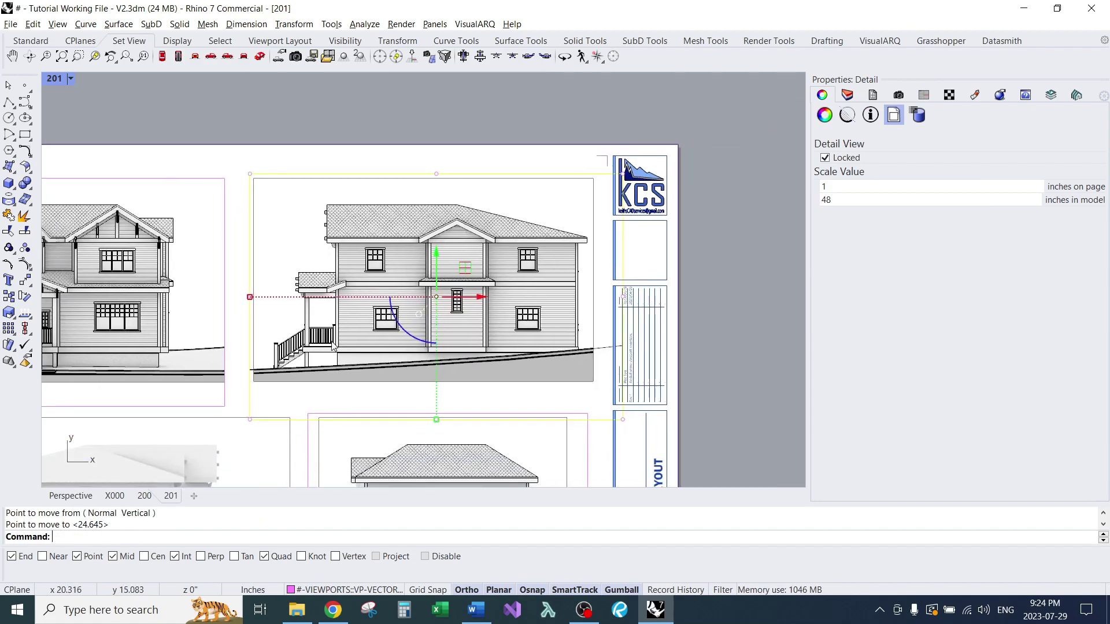
# - Pull in the upper-right linework detail's lower corners to line up with the shaded viewport's left and right edges
pyautogui.click(244, 442)
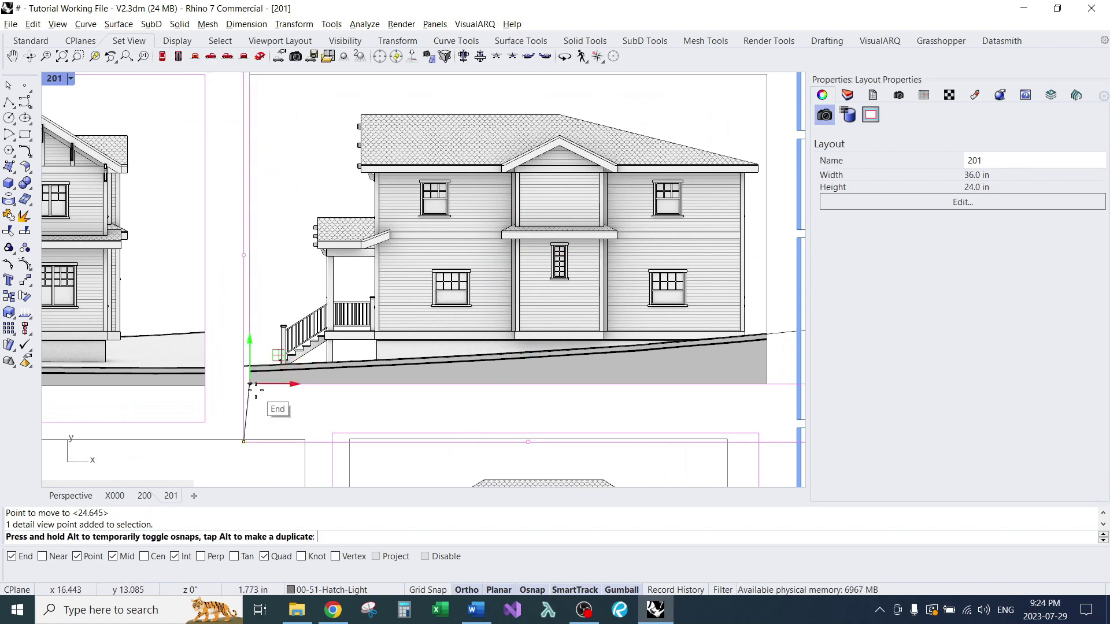
pyautogui.moveTo(250, 414); pyautogui.dragTo(250, 414)
pyautogui.moveTo(487, 404); pyautogui.dragTo(233, 383, button='right')
pyautogui.click(461, 394)
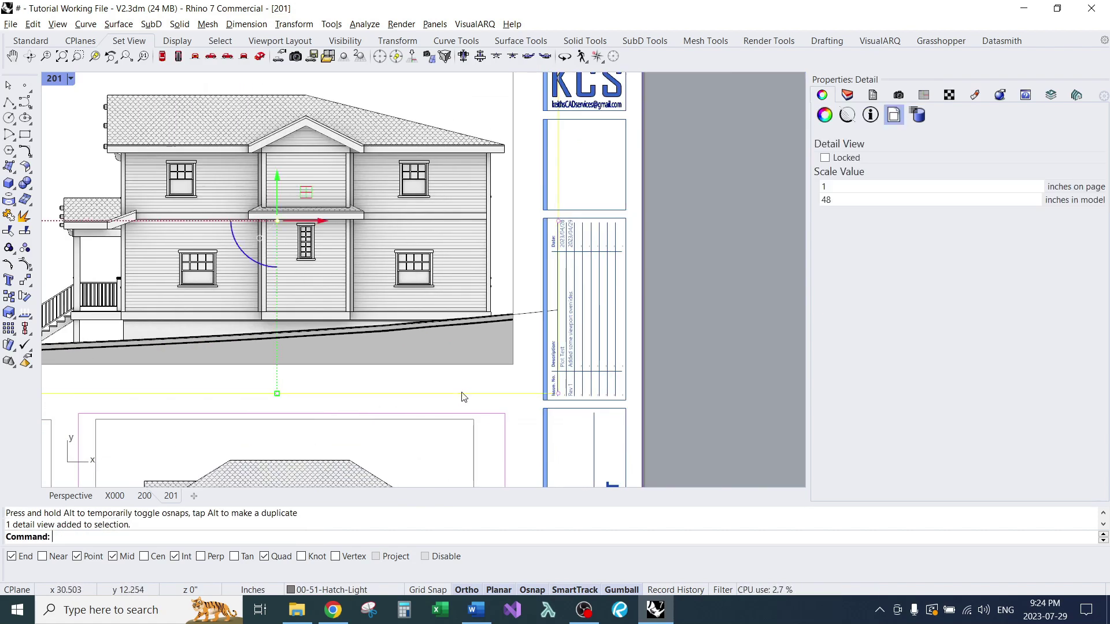
pyautogui.click(558, 395)
pyautogui.moveTo(588, 366)
pyautogui.mouseDown()
pyautogui.moveTo(513, 365)
pyautogui.moveTo(507, 394)
pyautogui.mouseUp()
# - Snap the upper-right linework detail's top-right corner to the matching corner of its shaded viewport
pyautogui.moveTo(503, 76); pyautogui.dragTo(488, 225, button='right')
pyautogui.click(498, 204)
pyautogui.scroll(4, 504, 199)
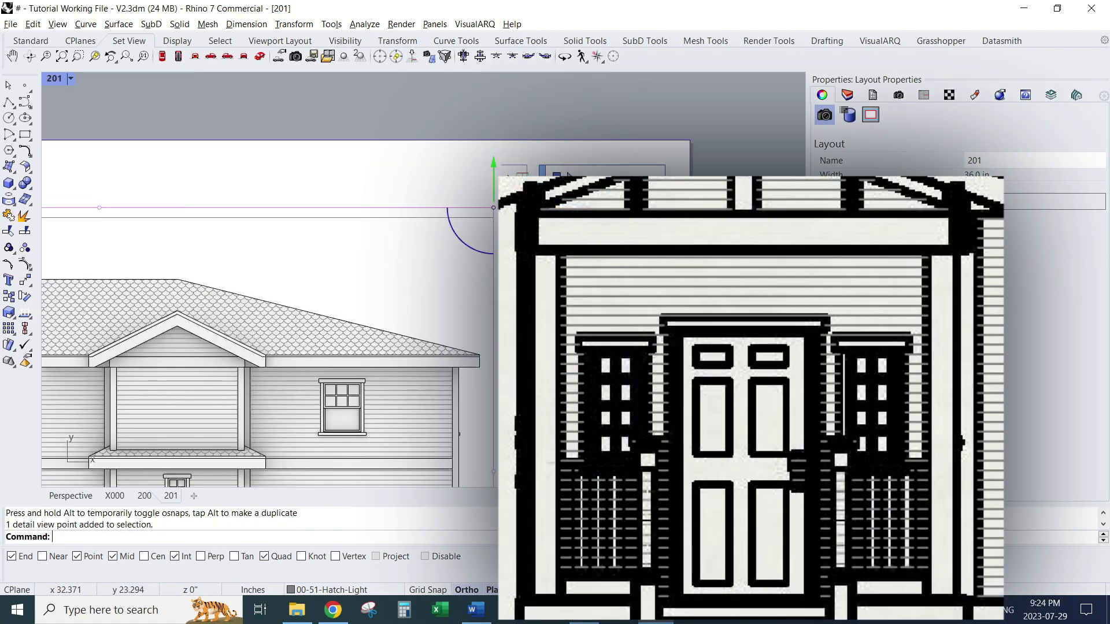
pyautogui.moveTo(491, 198); pyautogui.dragTo(493, 217)
pyautogui.click(469, 202)
# - Widen the remaining detail below the sheet by its right edge until it also shows the porch-at-right side elevation
pyautogui.scroll(-6, 455, 188)
pyautogui.scroll(4, 135, 367)
pyautogui.moveTo(135, 368)
pyautogui.mouseDown(button='right')
pyautogui.moveTo(270, 352)
pyautogui.moveTo(312, 320)
pyautogui.mouseUp(button='right')
pyautogui.scroll(-3, 433, 248)
pyautogui.scroll(4, 477, 277)
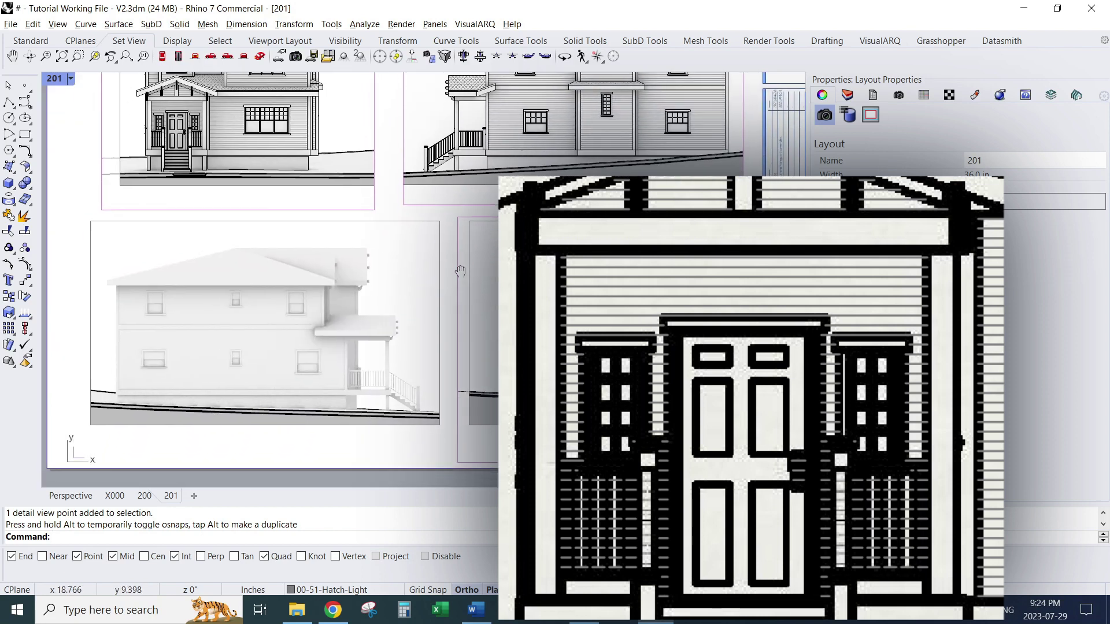
pyautogui.scroll(-5, 463, 246)
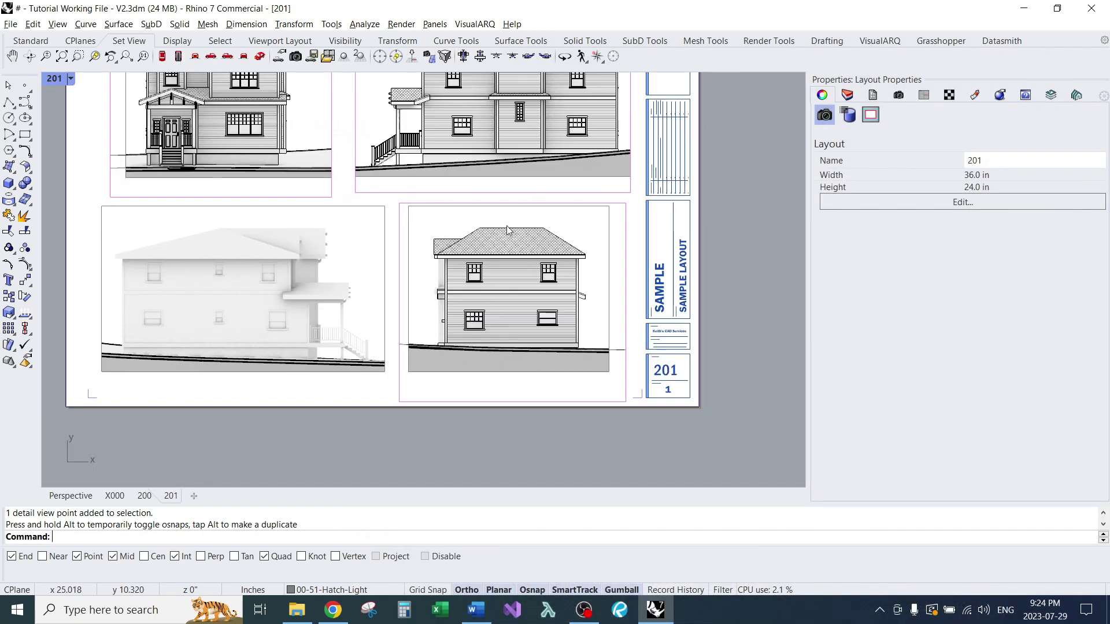
pyautogui.scroll(-4, 462, 243)
pyautogui.moveTo(199, 433); pyautogui.dragTo(389, 319, button='right')
pyautogui.click(349, 345)
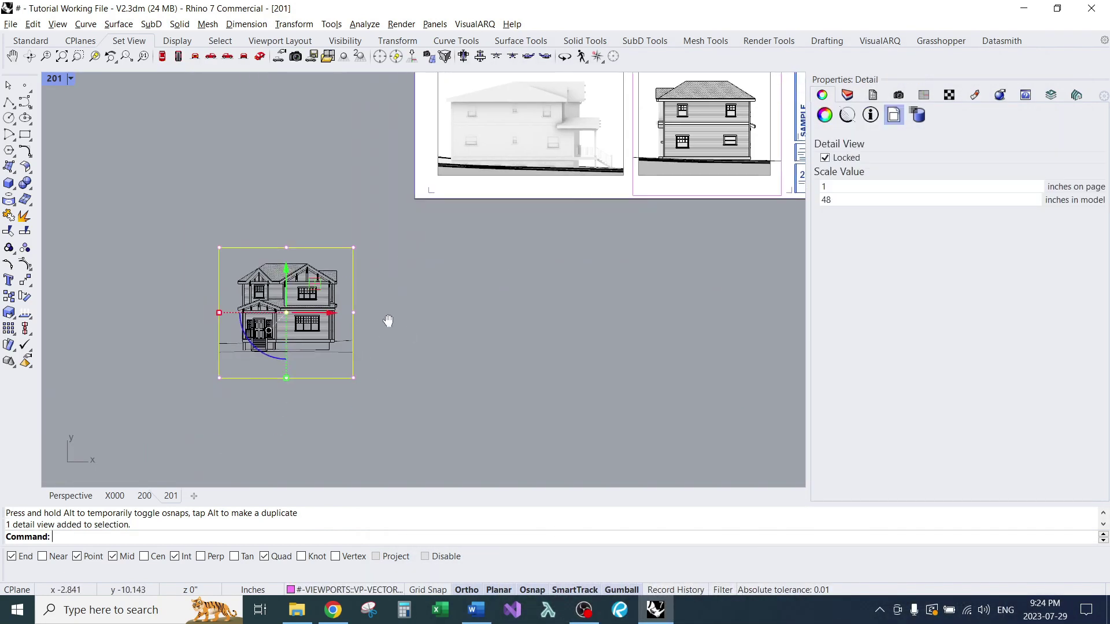
pyautogui.moveTo(332, 229); pyautogui.dragTo(395, 386)
pyautogui.moveTo(398, 313); pyautogui.dragTo(595, 311)
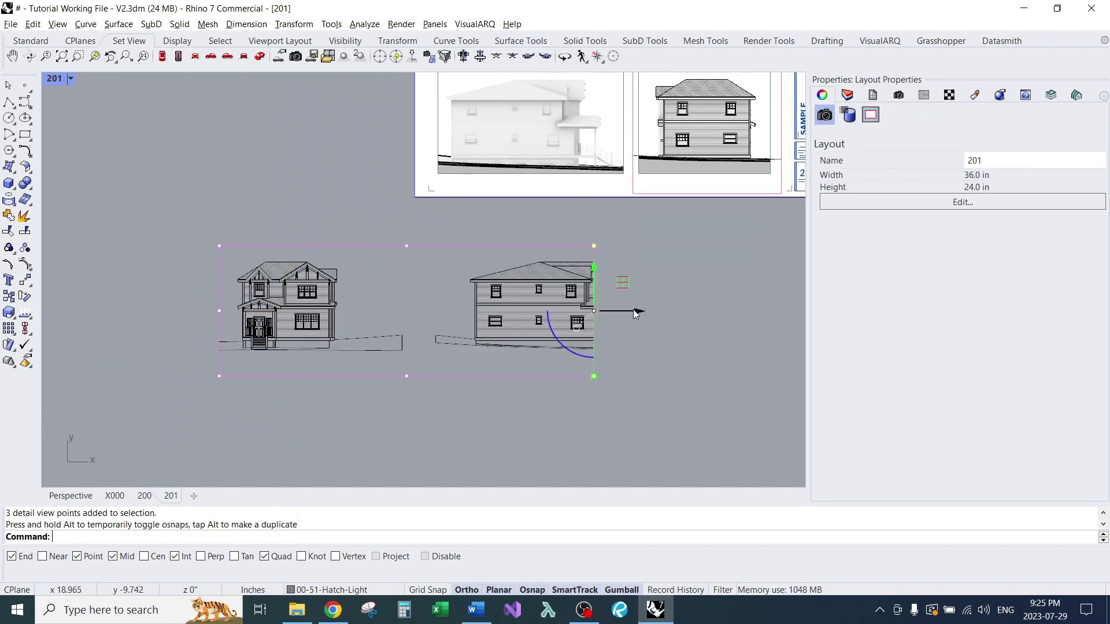
pyautogui.moveTo(687, 311); pyautogui.dragTo(628, 310)
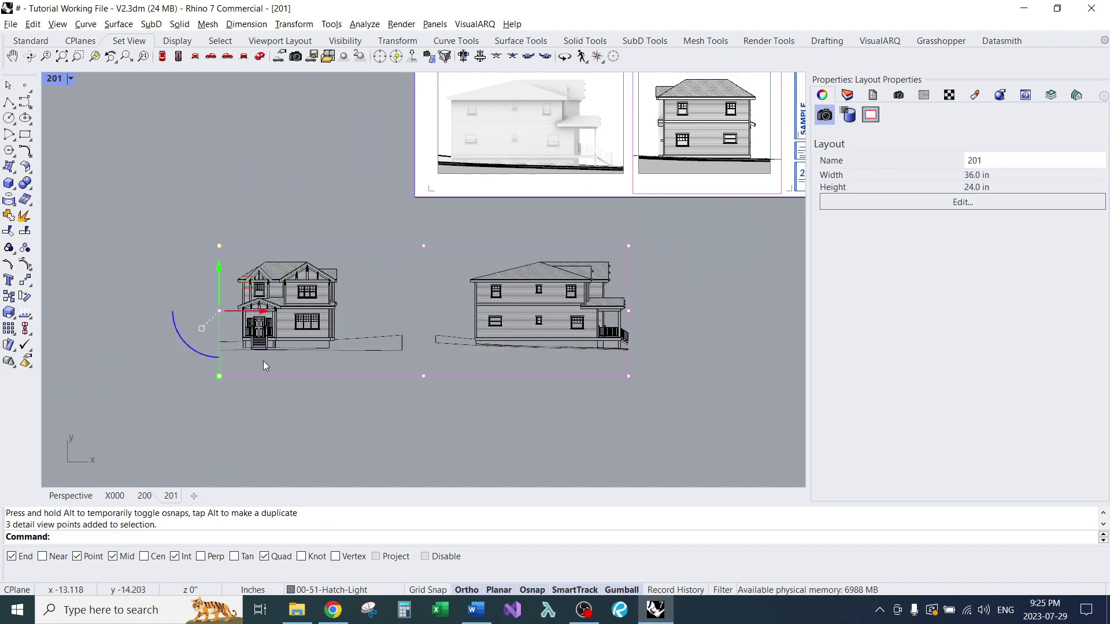
# - Shift the detail's left edge past the front elevation and extend its right edge to frame only the porch-at-right side elevation
pyautogui.moveTo(276, 311); pyautogui.dragTo(454, 311)
pyautogui.moveTo(607, 228); pyautogui.dragTo(650, 415)
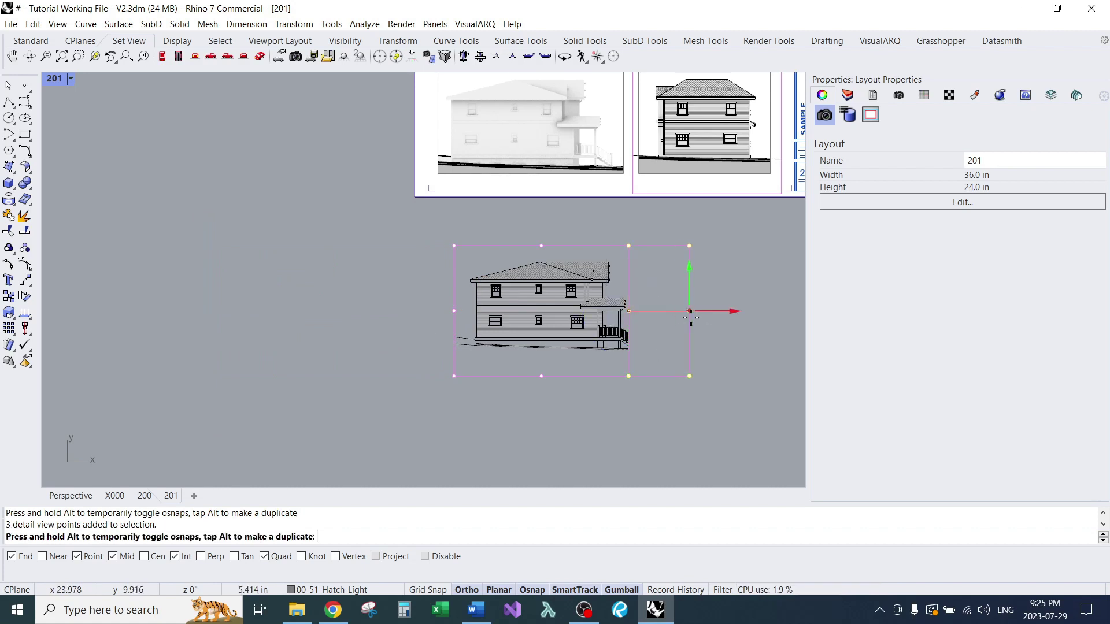
pyautogui.moveTo(646, 316); pyautogui.dragTo(648, 315)
pyautogui.press('Escape')
pyautogui.scroll(4, 670, 271)
# - Move the porch-at-right side elevation's detail over the sheet's lower-left shaded viewport, aligning them at the roof ridge's right end
pyautogui.moveTo(668, 271); pyautogui.dragTo(618, 291)
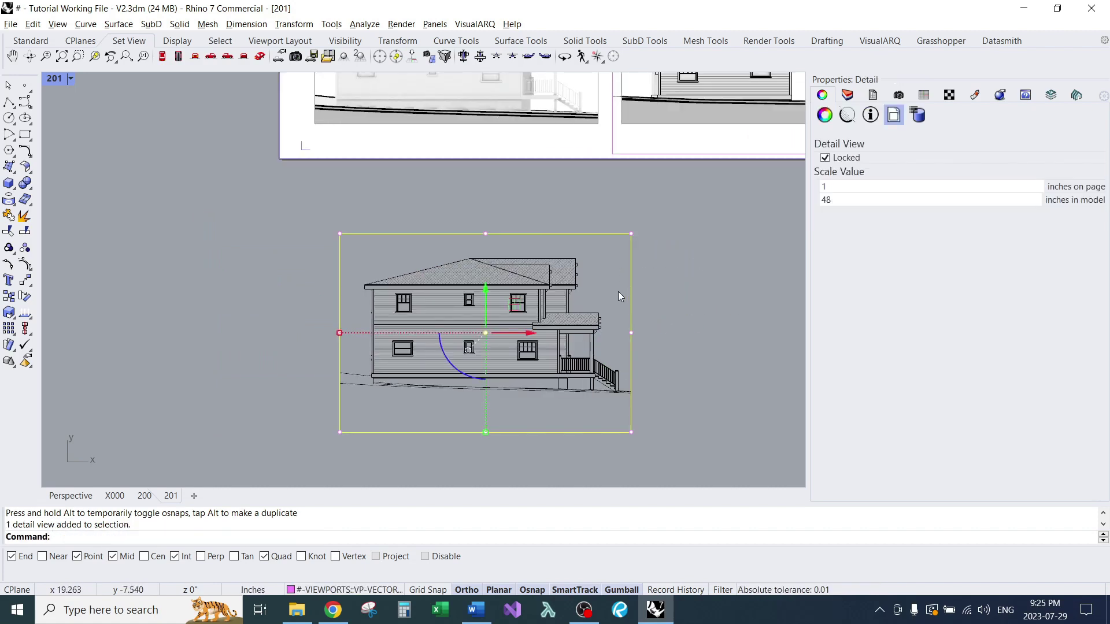
pyautogui.write('m')
pyautogui.press('space')
pyautogui.scroll(6, 596, 254)
pyautogui.click(567, 263)
pyautogui.scroll(-3, 555, 260)
pyautogui.scroll(6, 520, 234)
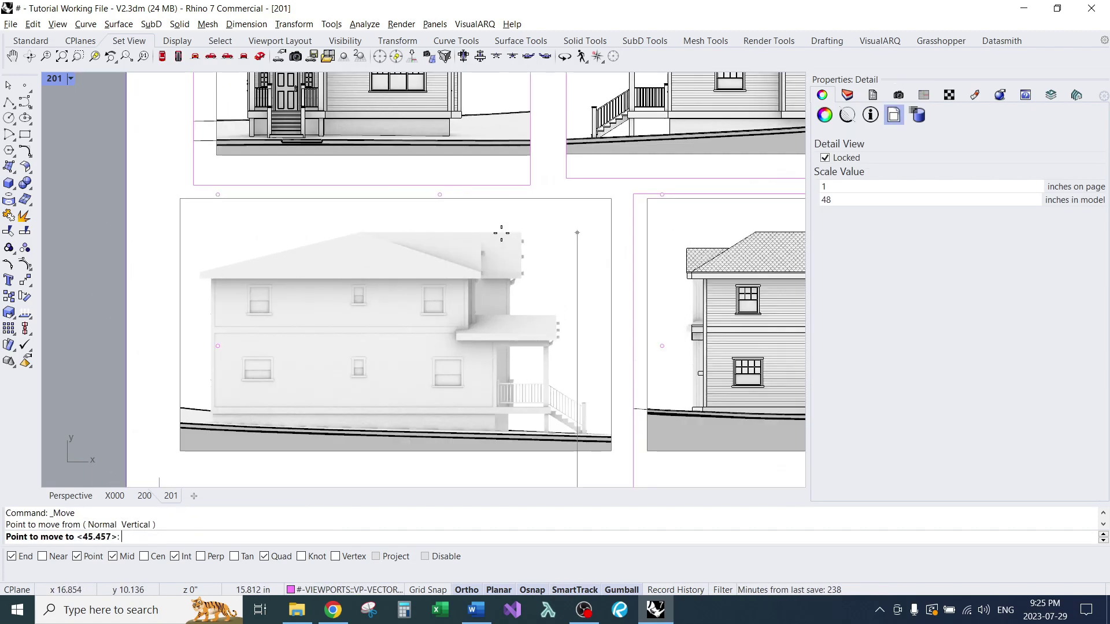
pyautogui.click(540, 229)
pyautogui.scroll(-4, 381, 279)
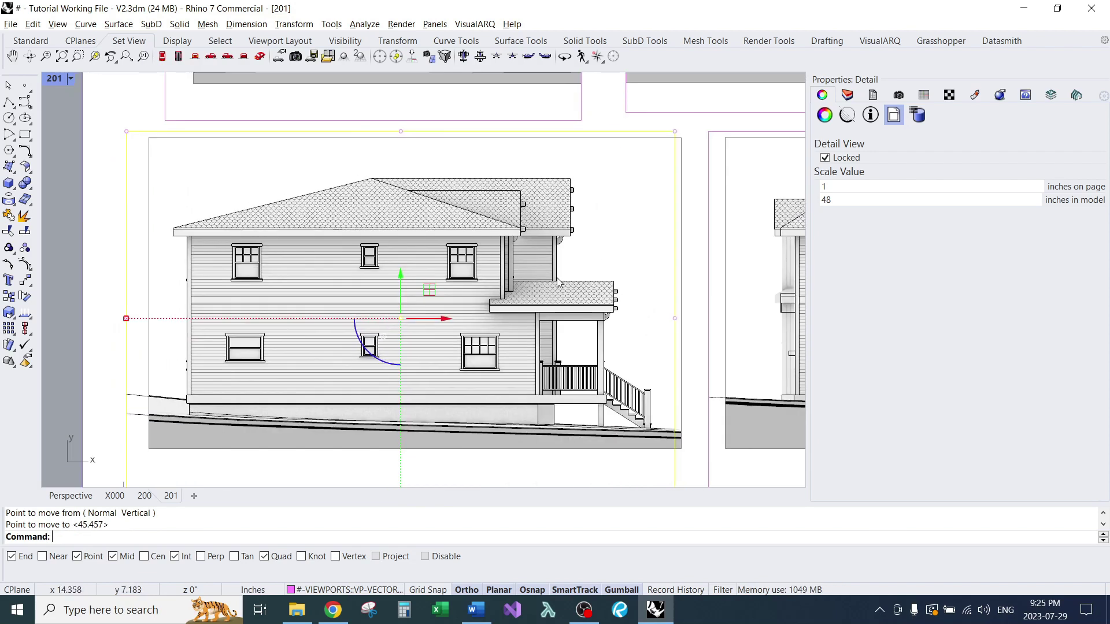
# - Resize the lower-left linework detail by its corners to match the shaded viewport's right, top and left edges
pyautogui.scroll(4, 594, 417)
pyautogui.click(539, 433)
pyautogui.moveTo(539, 433); pyautogui.dragTo(548, 346)
pyautogui.scroll(-4, 538, 384)
pyautogui.scroll(-7, 456, 385)
pyautogui.scroll(9, 280, 219)
pyautogui.click(324, 201)
pyautogui.moveTo(324, 201); pyautogui.dragTo(352, 206)
pyautogui.scroll(-4, 358, 289)
pyautogui.moveTo(359, 332); pyautogui.dragTo(332, 174, button='right')
pyautogui.click(324, 327)
pyautogui.moveTo(326, 279); pyautogui.dragTo(329, 361)
# - Resize the lower-right linework detail by its lower-left and upper-right corners to match its shaded viewport's left, right and top edges
pyautogui.moveTo(651, 393); pyautogui.dragTo(389, 383, button='right')
pyautogui.scroll(4, 516, 362)
pyautogui.click(528, 365)
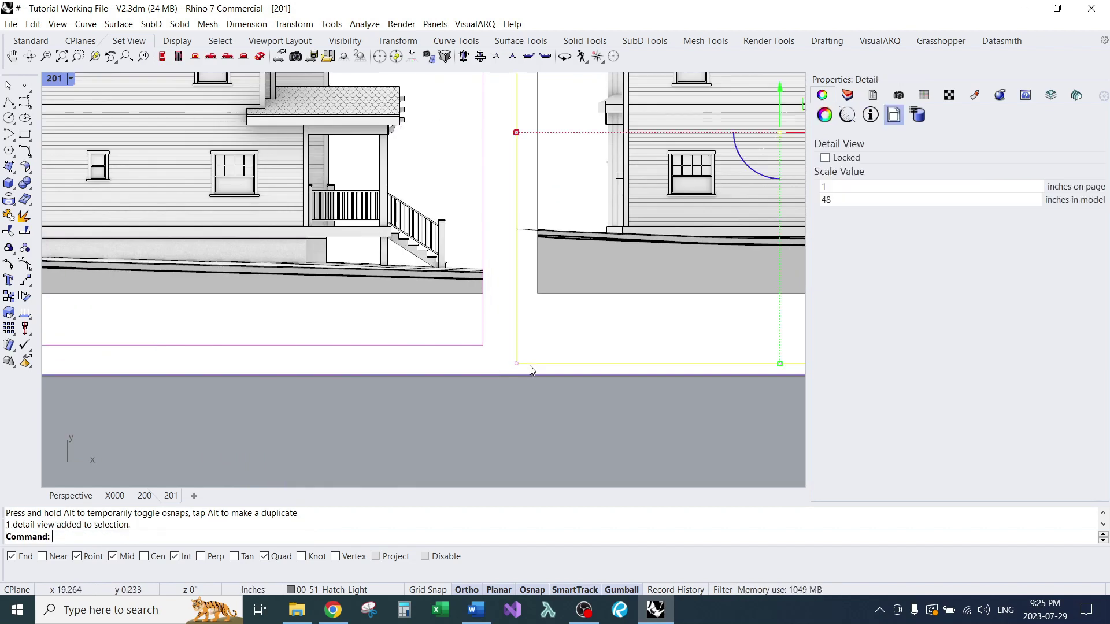
pyautogui.moveTo(633, 365); pyautogui.dragTo(492, 384, button='right')
pyautogui.click(374, 384)
pyautogui.moveTo(420, 383); pyautogui.dragTo(342, 368)
pyautogui.scroll(-4, 337, 372)
pyautogui.moveTo(337, 372); pyautogui.dragTo(157, 458, button='right')
pyautogui.scroll(4, 537, 171)
pyautogui.click(524, 163)
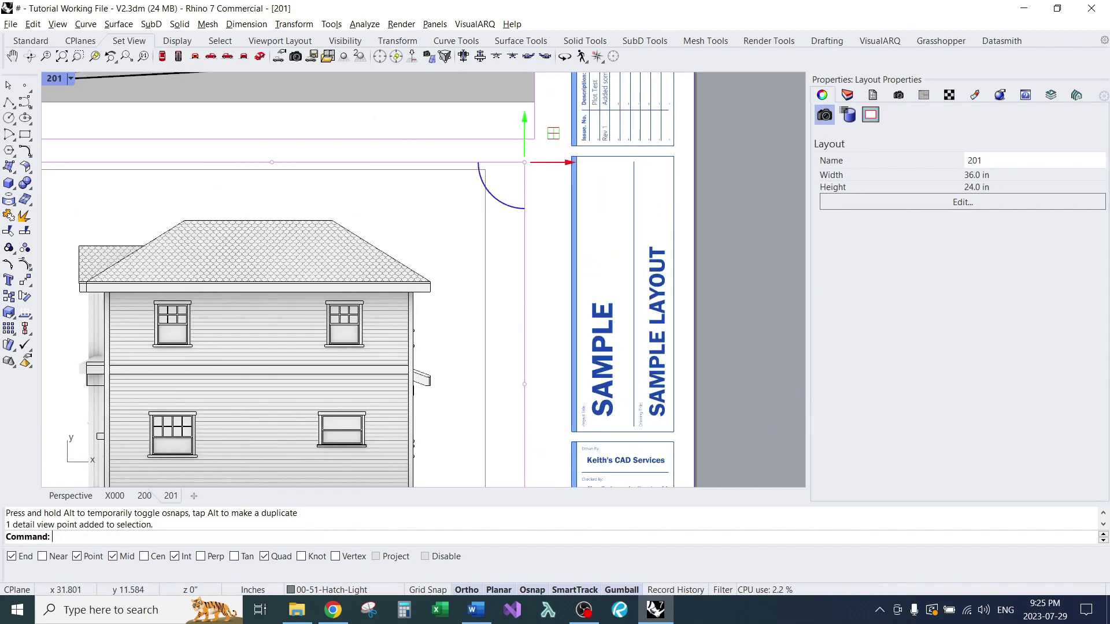
pyautogui.moveTo(553, 134); pyautogui.dragTo(486, 171)
pyautogui.click(469, 249)
# - Examine the overlaid linework and hatching across the elevations on the sheet, starting with the lower-right one
pyautogui.scroll(-2, 489, 262)
pyautogui.moveTo(399, 367); pyautogui.dragTo(493, 295, button='right')
pyautogui.scroll(8, 494, 295)
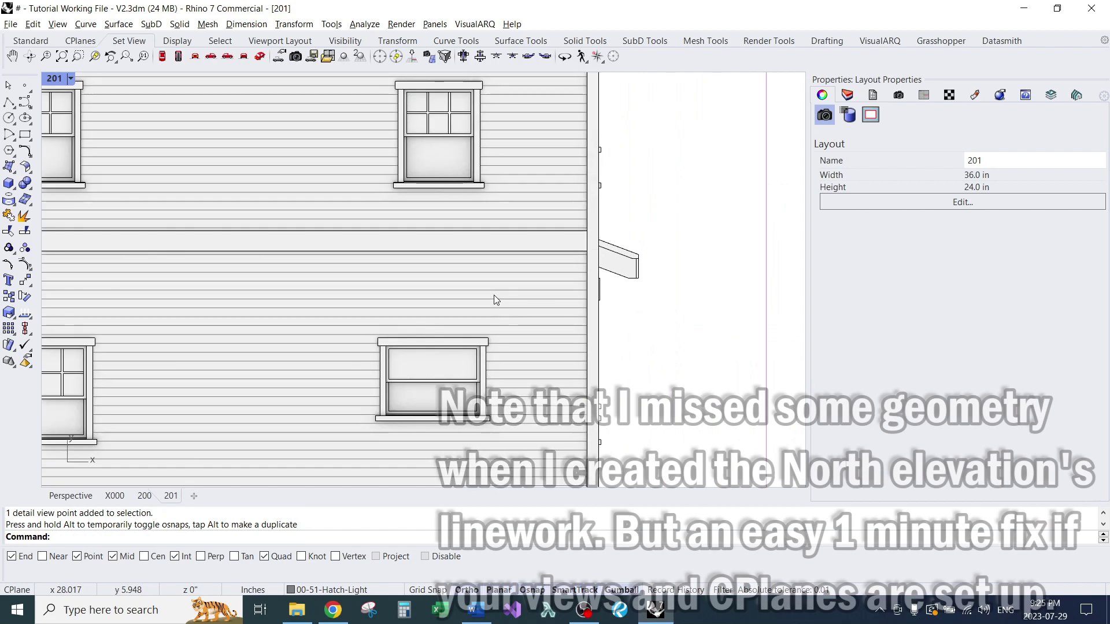
pyautogui.scroll(-8, 493, 295)
pyautogui.scroll(8, 340, 289)
pyautogui.scroll(-3, 341, 292)
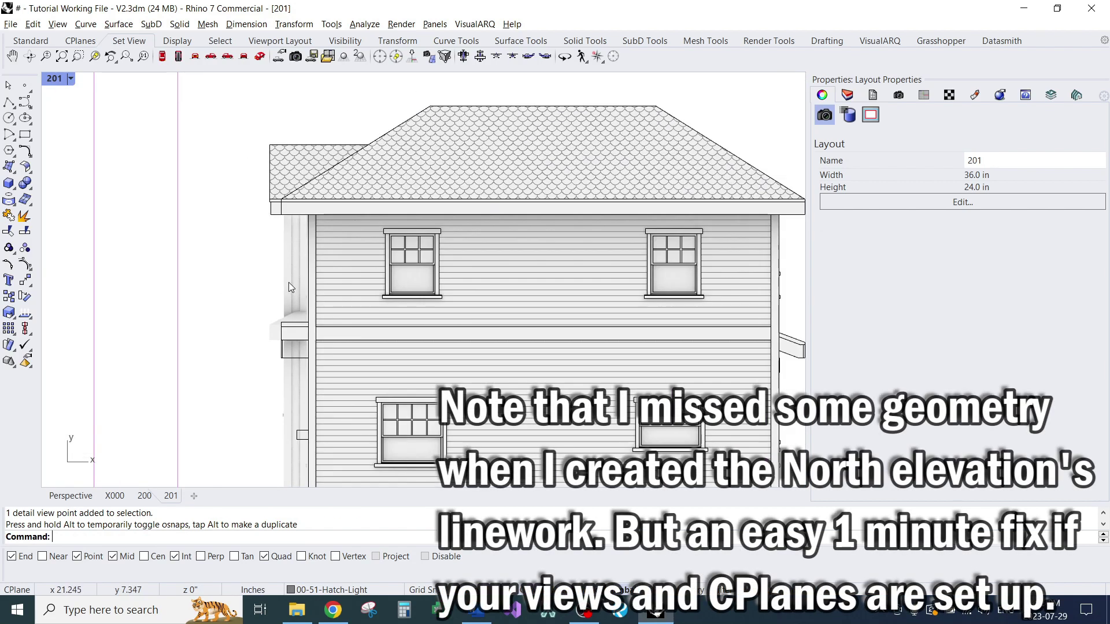
pyautogui.scroll(-2, 453, 240)
pyautogui.scroll(-2, 455, 254)
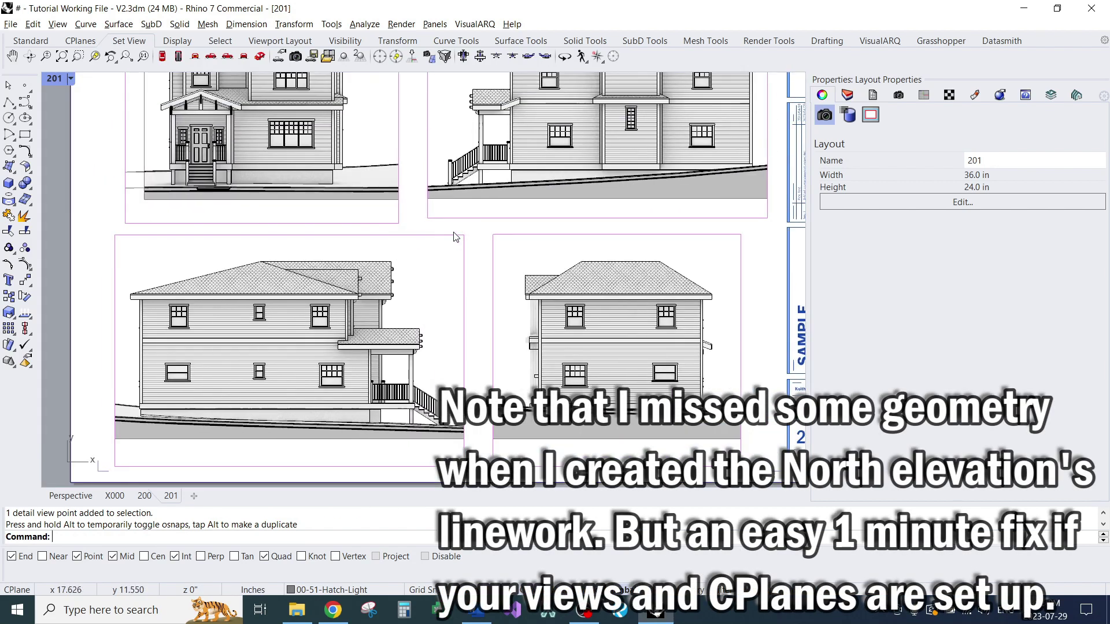
pyautogui.moveTo(456, 237); pyautogui.dragTo(468, 310, button='right')
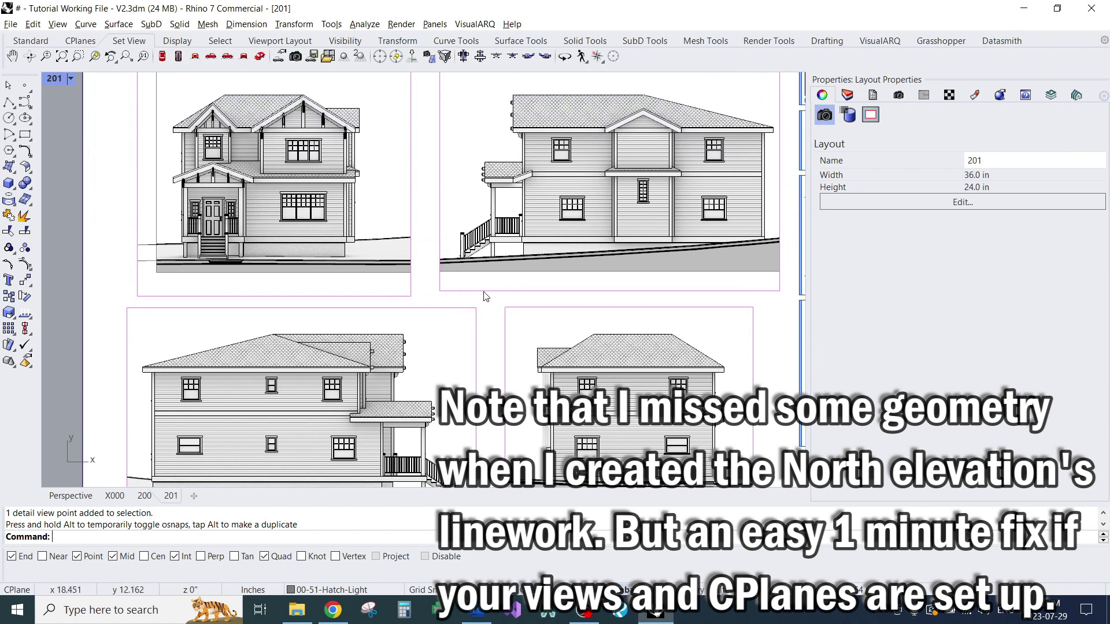
# - Bring all four linework details to the front of the shaded viewports with BringToFront
pyautogui.click(484, 291)
pyautogui.keyDown('shift'); pyautogui.click(520, 307); pyautogui.keyUp('shift')
pyautogui.click(548, 357)
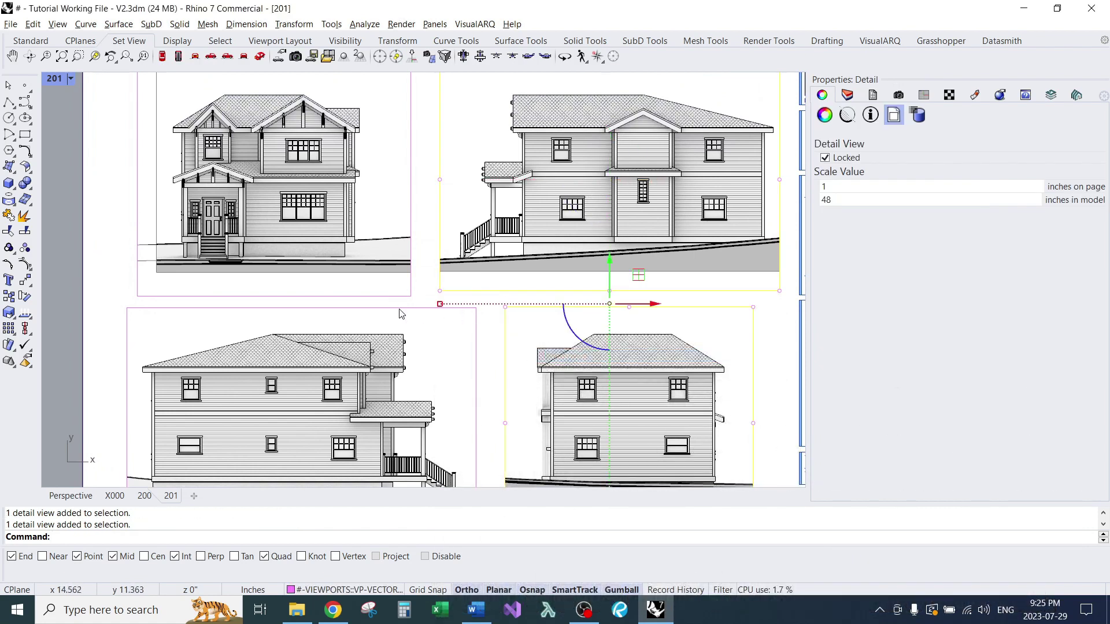
pyautogui.keyDown('shift'); pyautogui.click(402, 308); pyautogui.keyUp('shift')
pyautogui.click(441, 357)
pyautogui.keyDown('shift'); pyautogui.click(388, 296); pyautogui.keyUp('shift')
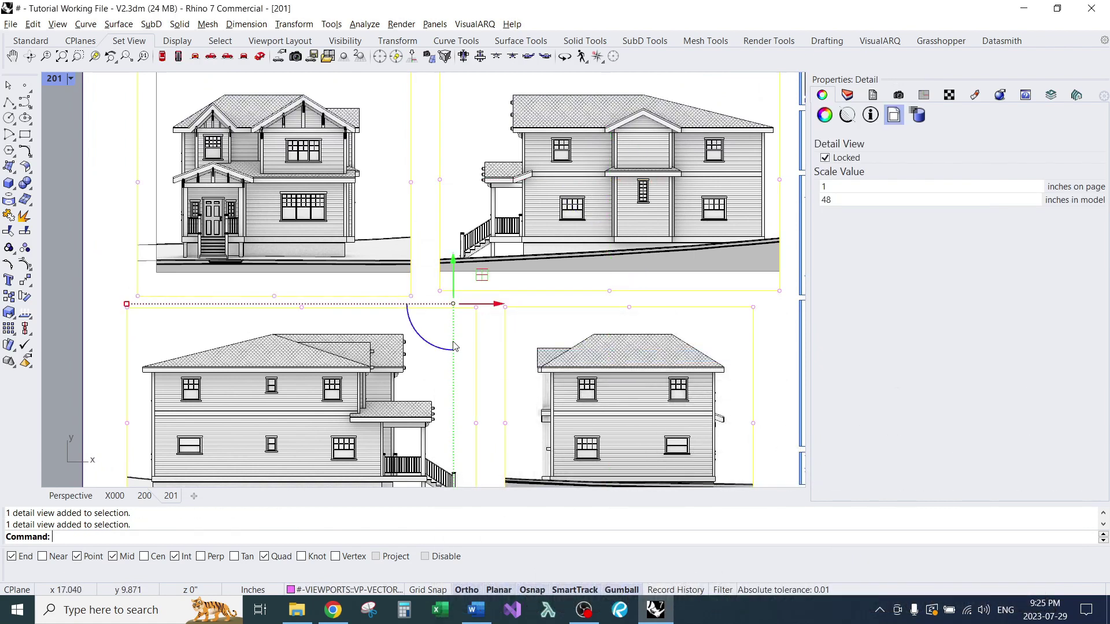
pyautogui.write('BringToFront')
pyautogui.press('Return')
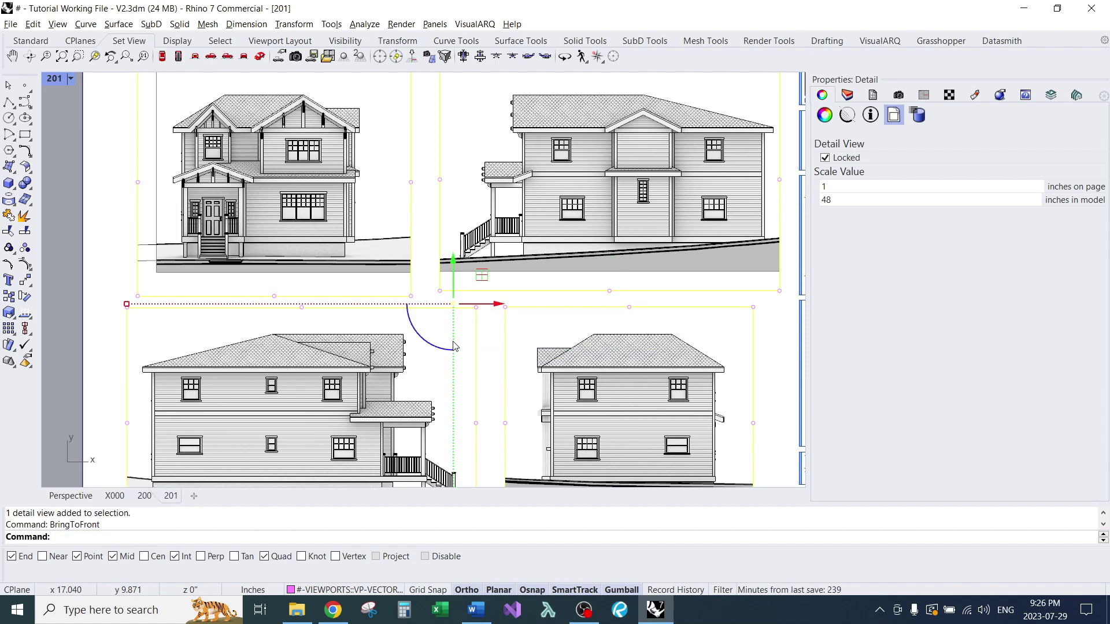
pyautogui.press('Escape')
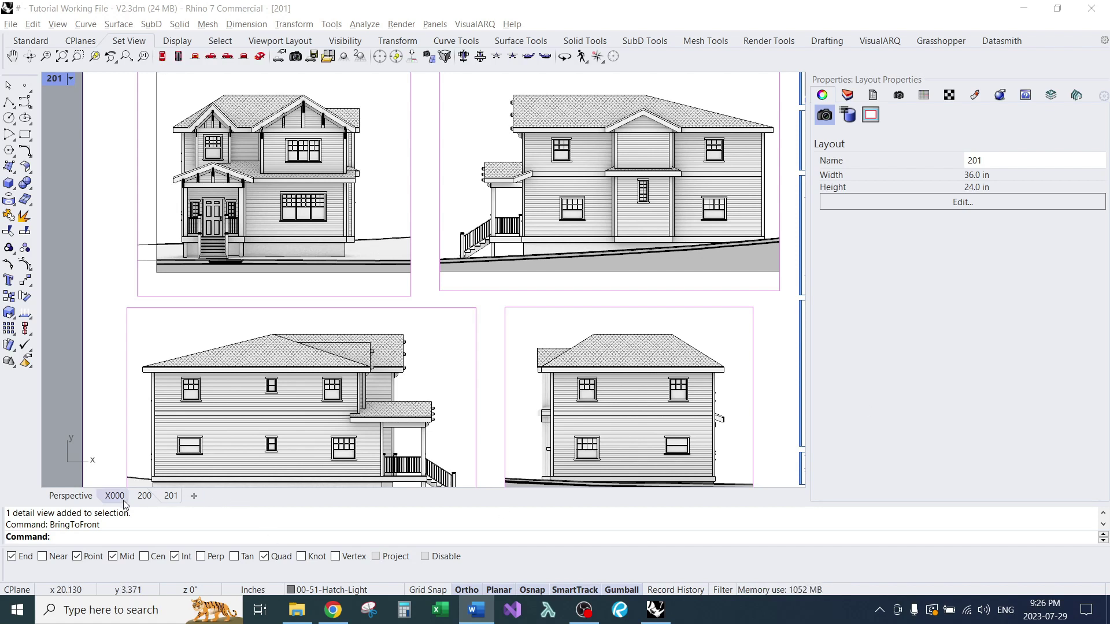
# - Send every hatch on the 2D elevations in the Perspective view to the back with SendToBack, and return to layout 201
pyautogui.click(86, 498)
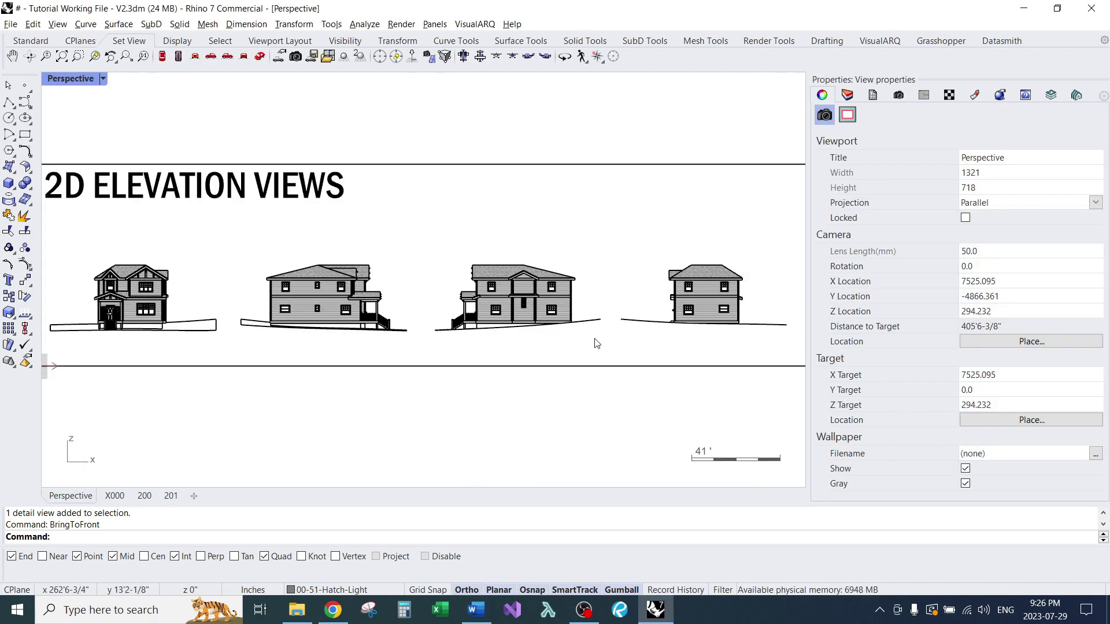
pyautogui.write('SelHatch')
pyautogui.press('Return')
pyautogui.scroll(-6, 595, 341)
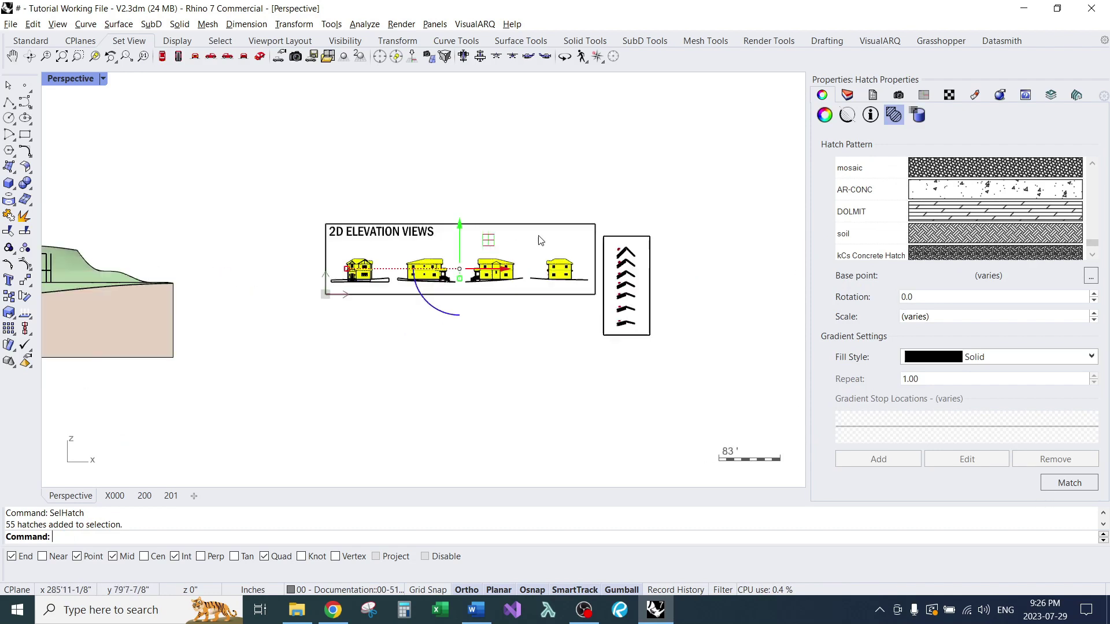
pyautogui.scroll(8, 520, 279)
pyautogui.write('S')
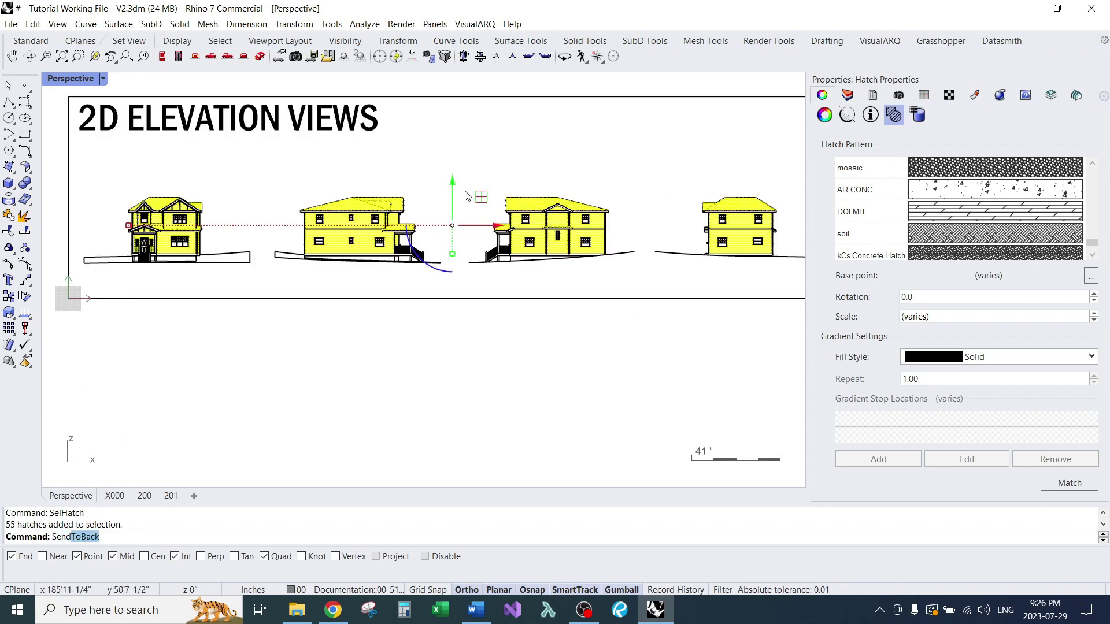
pyautogui.write('end')
pyautogui.press('Return')
pyautogui.click(515, 141)
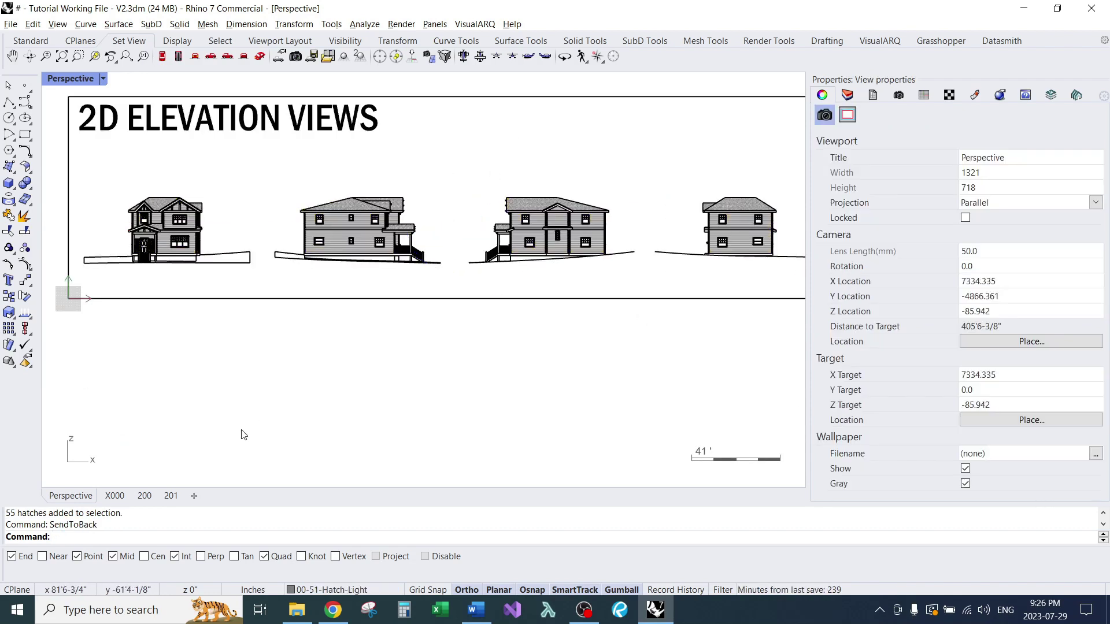
pyautogui.click(171, 495)
pyautogui.scroll(3, 427, 347)
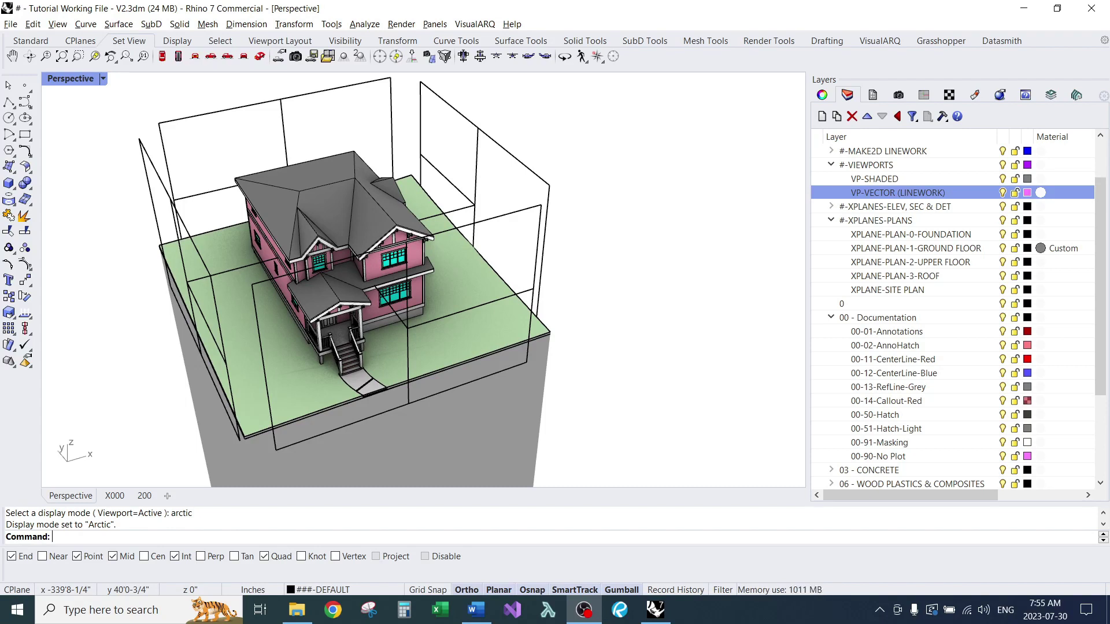
# - Disable the clipping plane behind the house in the Perspective view and open layout 200
pyautogui.scroll(-3, 467, 283)
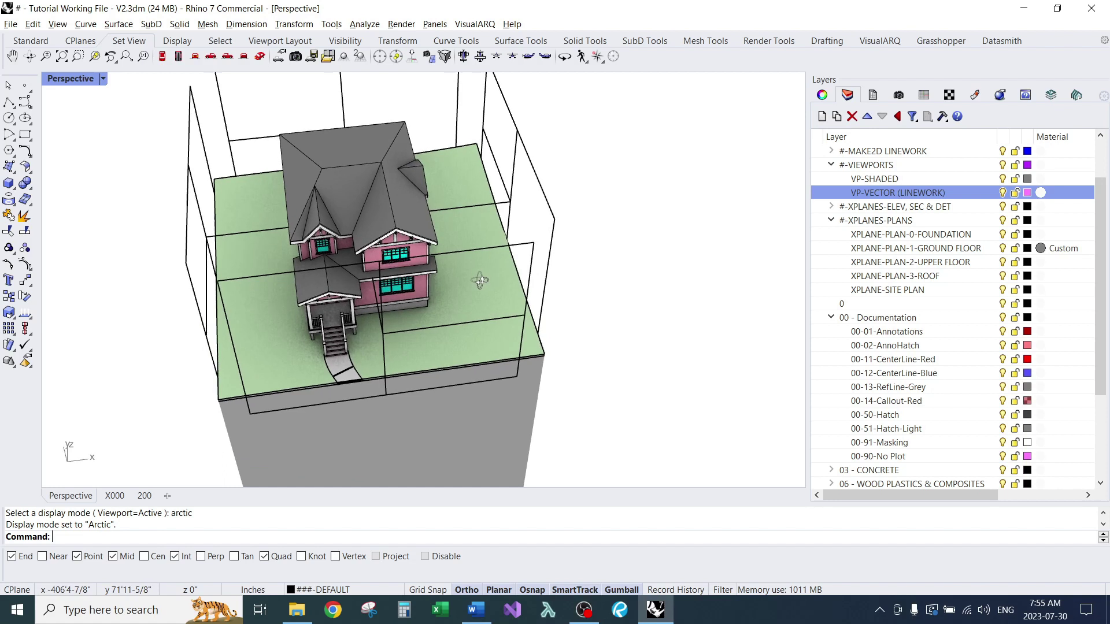
pyautogui.scroll(2, 374, 111)
pyautogui.click(372, 134)
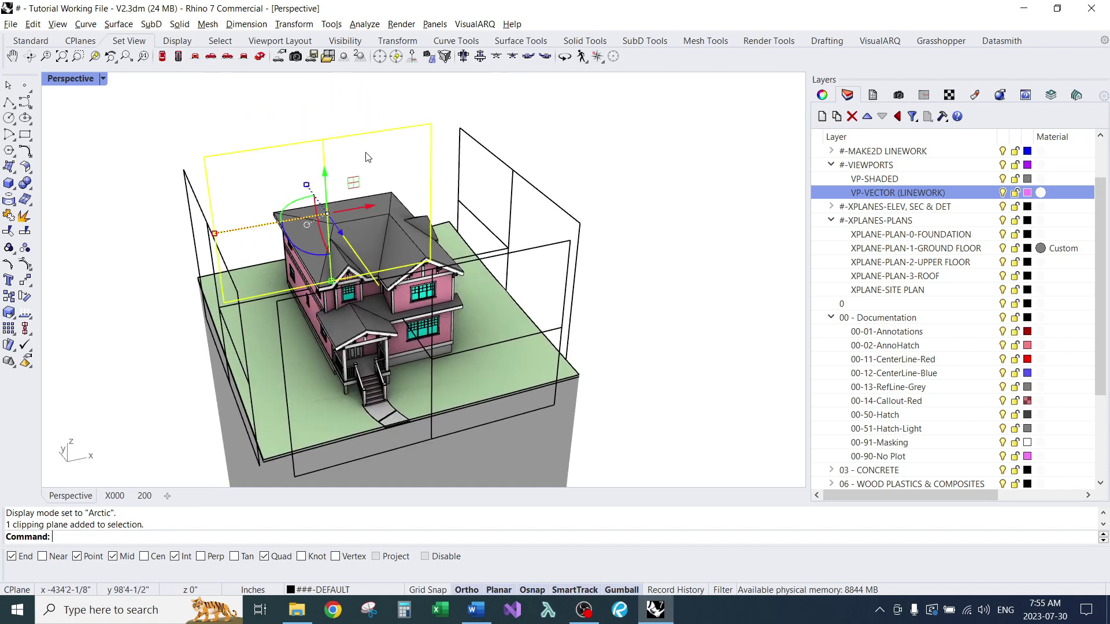
pyautogui.middleClick(366, 153)
pyautogui.click(382, 187)
pyautogui.scroll(-3, 421, 251)
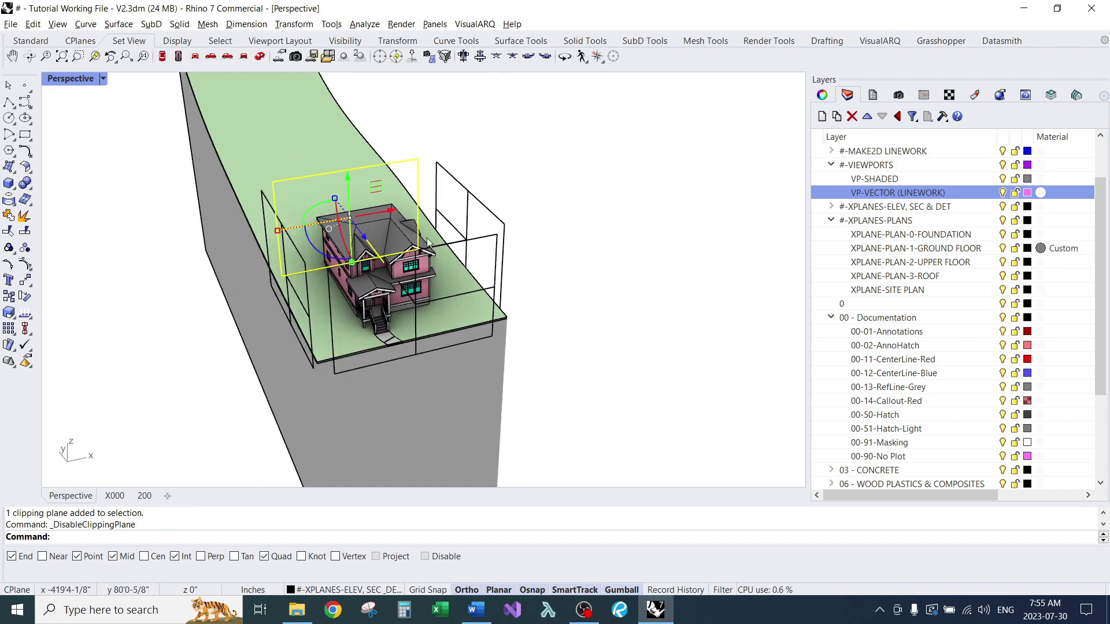
pyautogui.scroll(3, 421, 251)
pyautogui.press('Escape')
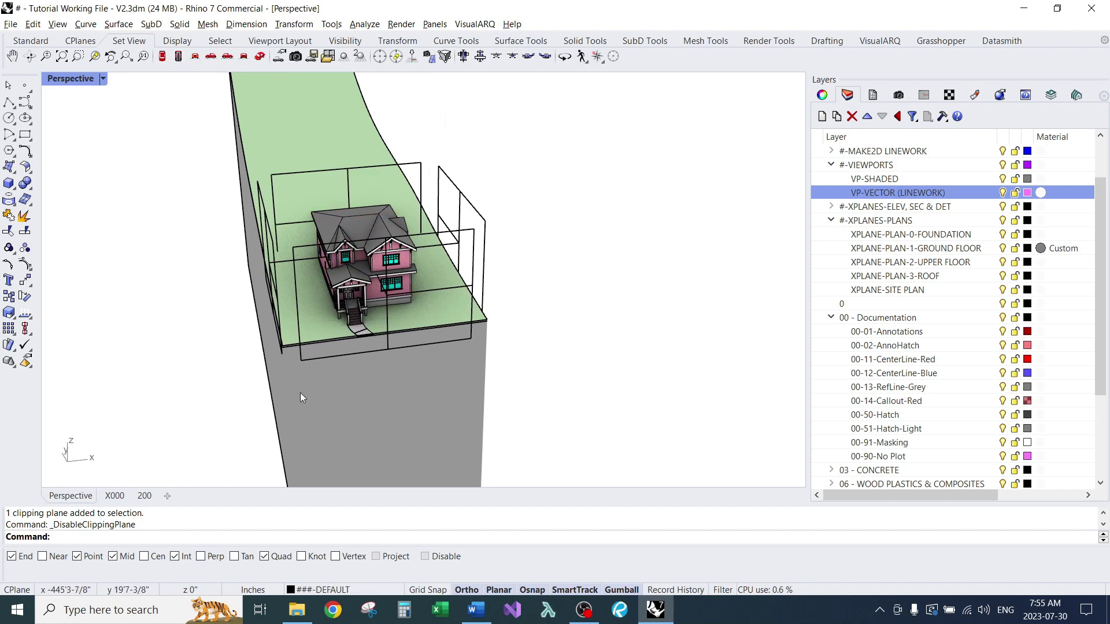
pyautogui.click(145, 495)
pyautogui.scroll(2, 426, 289)
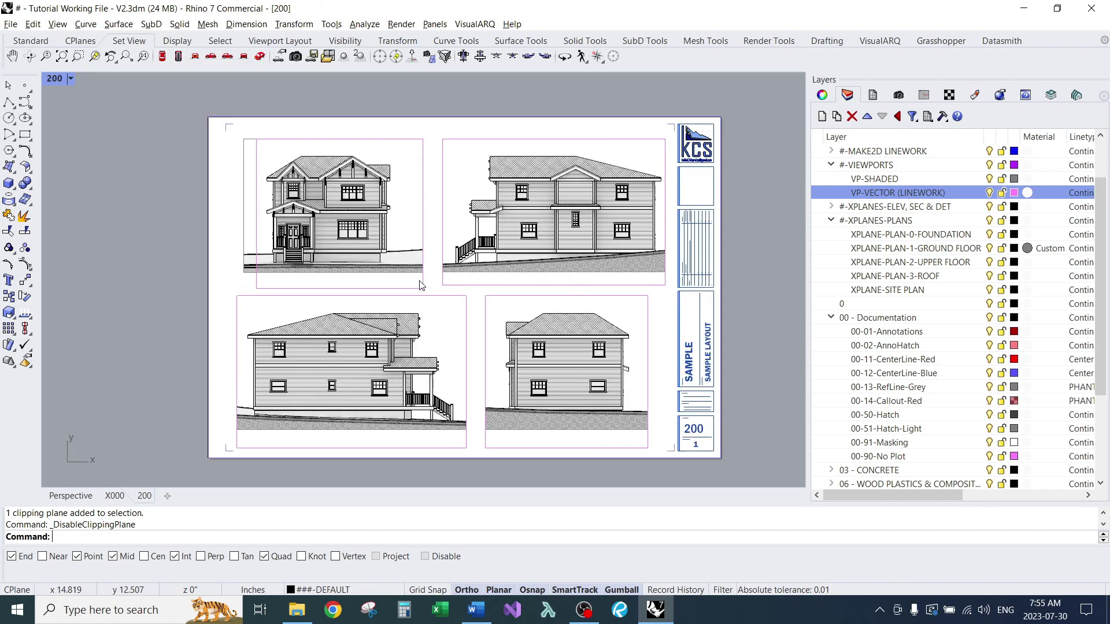
# - Turn off the VP-VECTOR (LINEWORK) layer so only the shaded elevations show on layout 200
pyautogui.click(989, 195)
pyautogui.moveTo(591, 280)
pyautogui.mouseDown(button='right')
pyautogui.moveTo(566, 302)
pyautogui.moveTo(605, 261)
pyautogui.mouseUp(button='right')
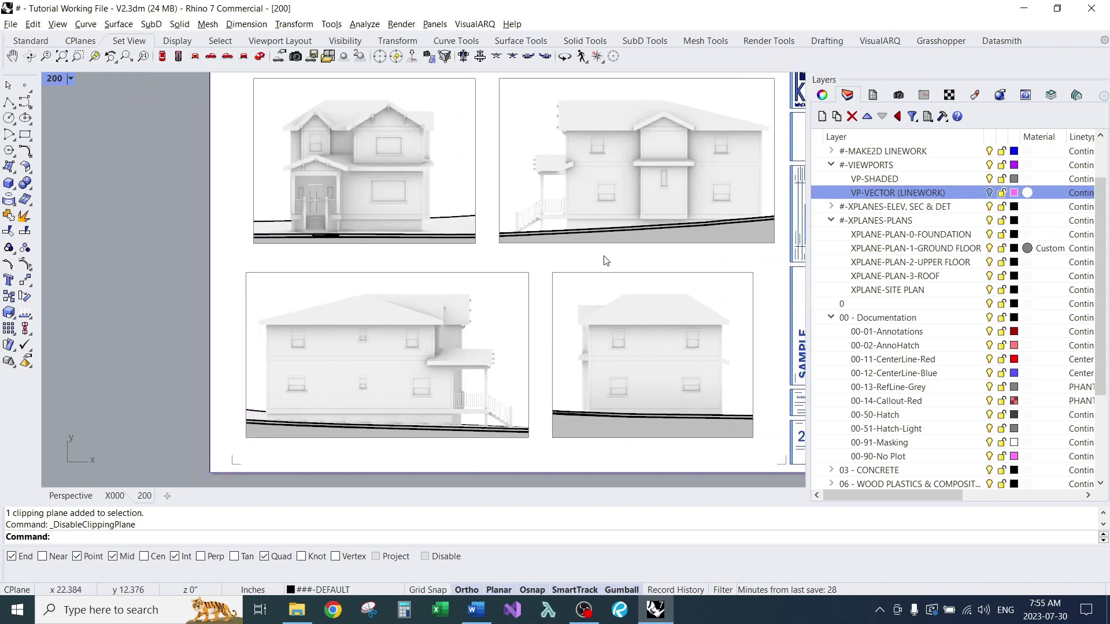
pyautogui.moveTo(527, 259); pyautogui.dragTo(534, 298, button='right')
pyautogui.scroll(4, 470, 235)
# - Activate the South Elevation detail and set its display mode to Rendered with SetDisplayMode
pyautogui.doubleClick(463, 214)
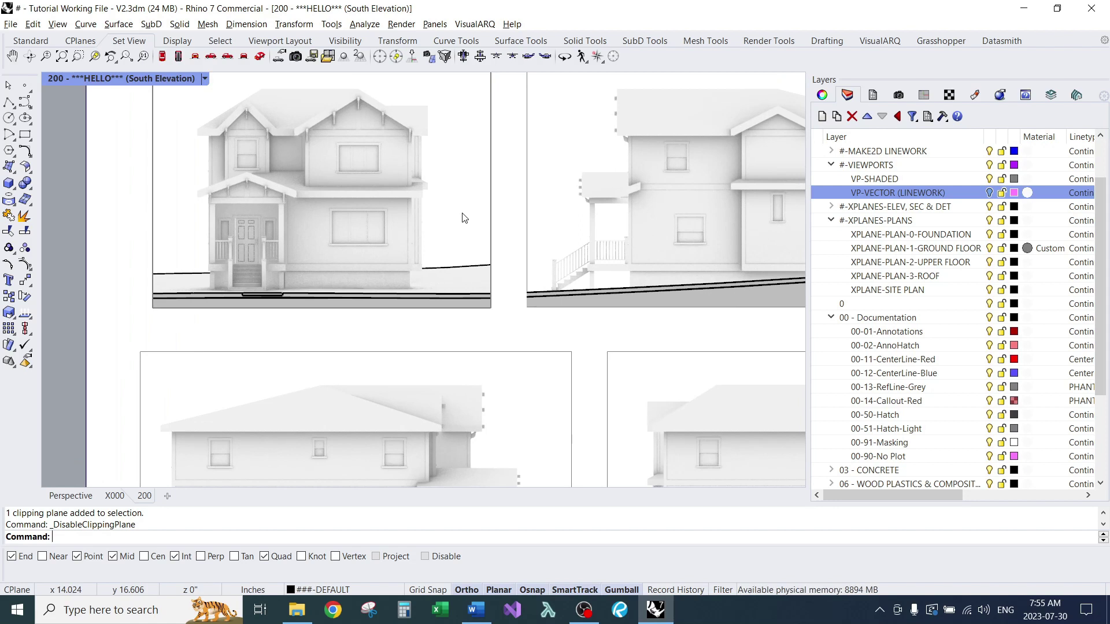
pyautogui.write('Dis')
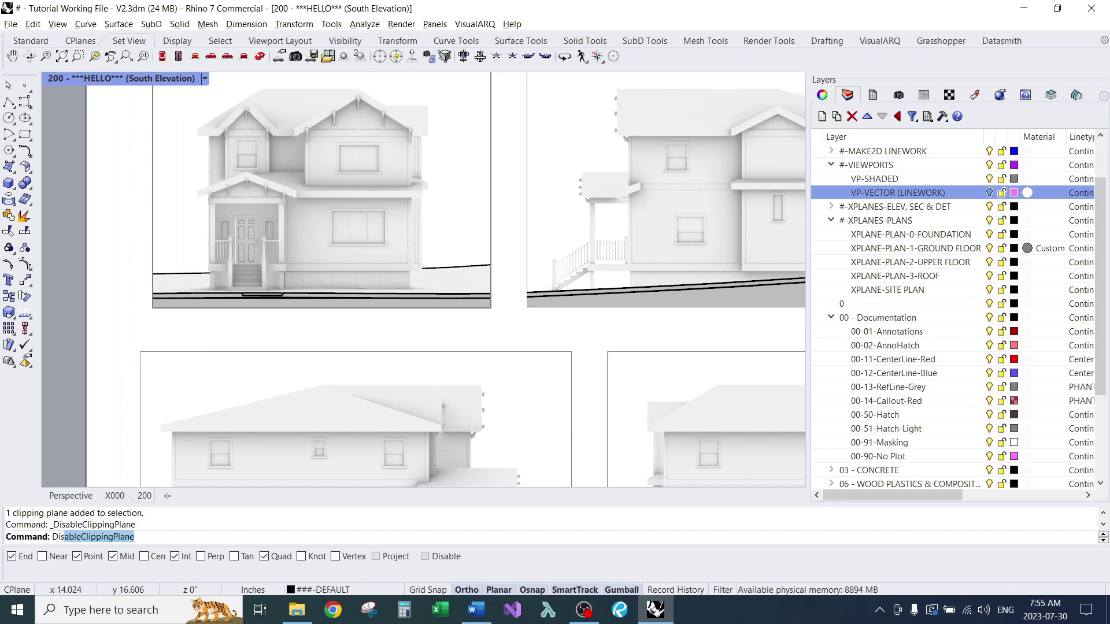
pyautogui.press('BackSpace')
pyautogui.press('BackSpace')
pyautogui.press('BackSpace')
pyautogui.press('BackSpace')
pyautogui.write('SetDisplayMode')
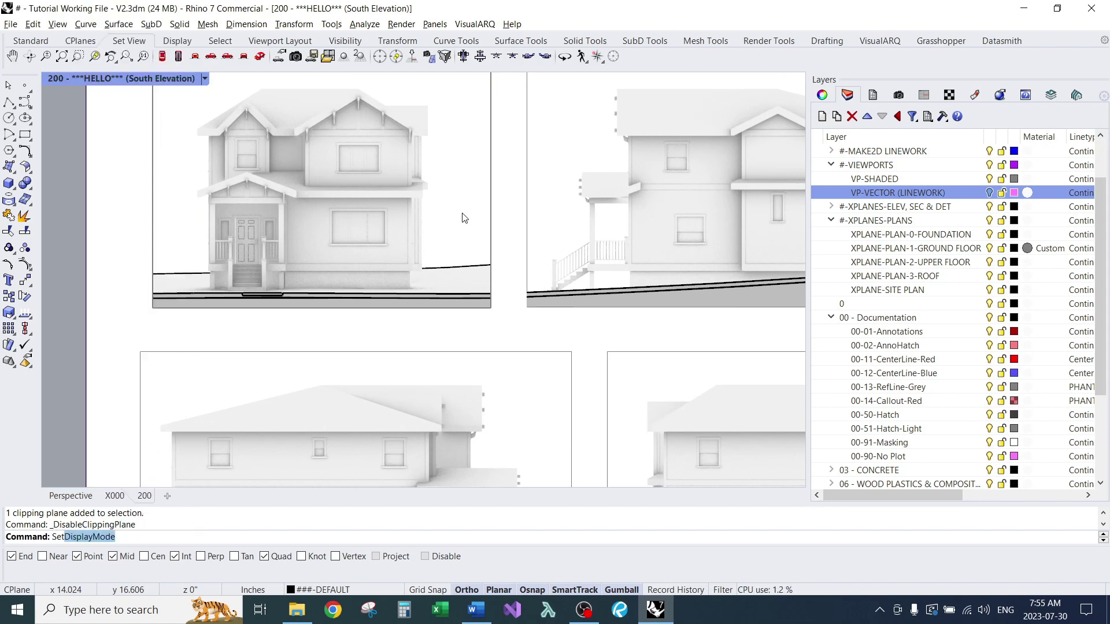
pyautogui.press('Return')
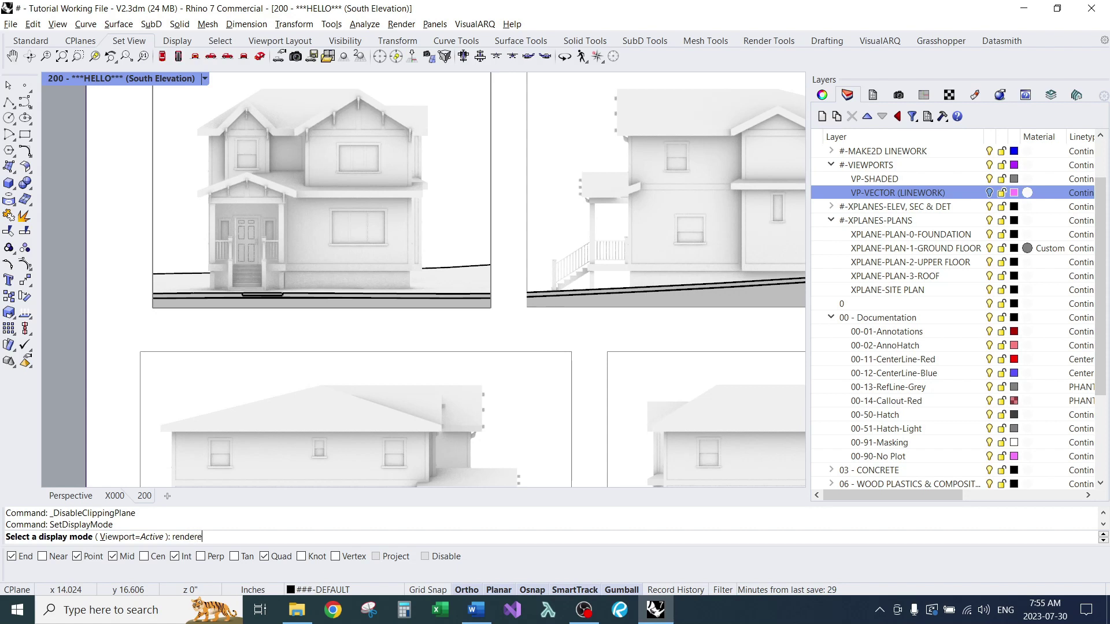
pyautogui.write('rendered')
pyautogui.press('Return')
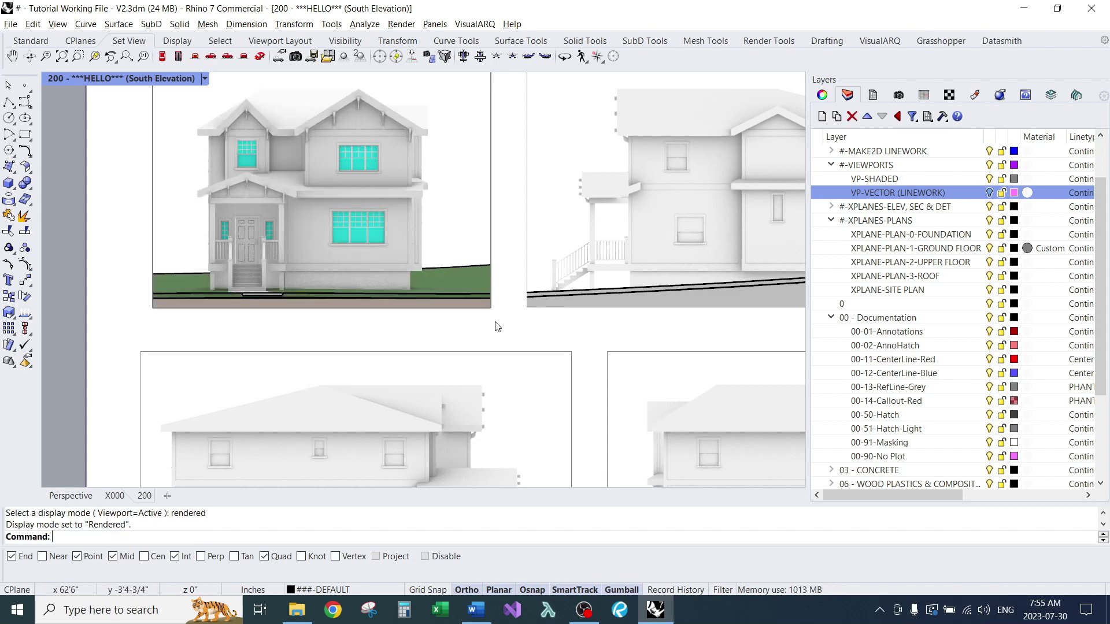
# - In the Perspective view, stop the clipping plane behind the house from clipping layout 200's ***HELLO*** (South Elevation) detail
pyautogui.click(86, 495)
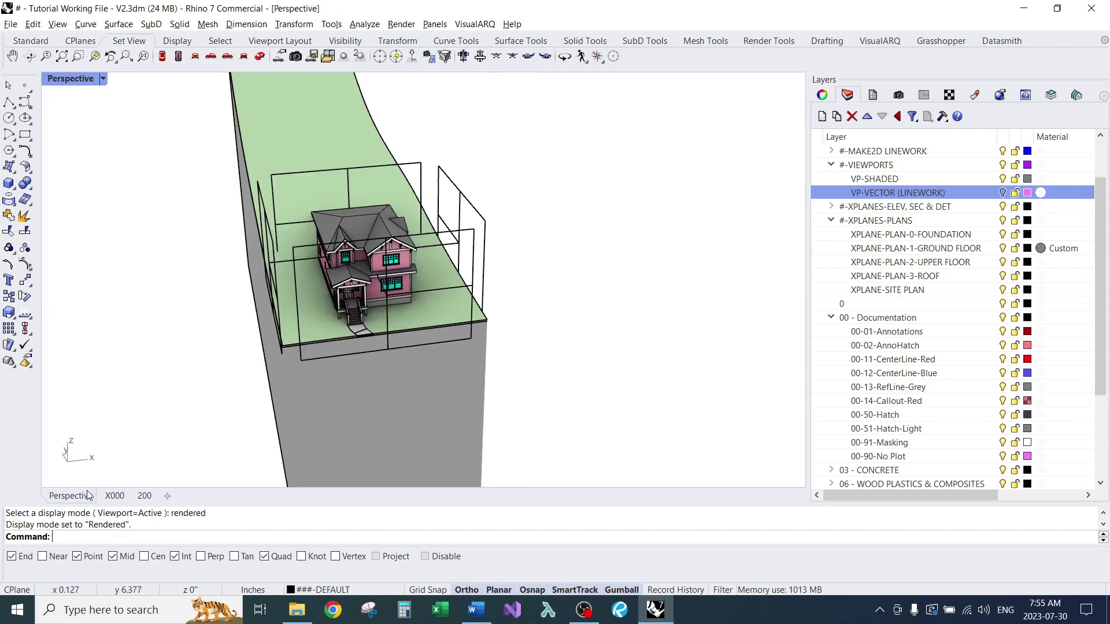
pyautogui.moveTo(392, 294); pyautogui.dragTo(454, 258, button='right')
pyautogui.scroll(2, 454, 258)
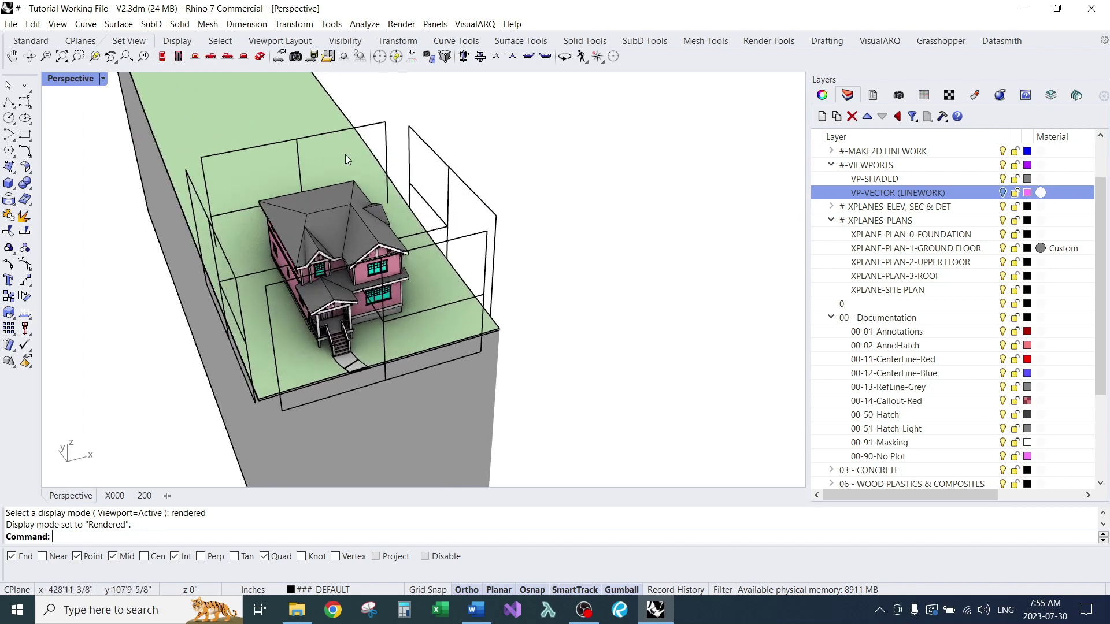
pyautogui.click(322, 128)
pyautogui.moveTo(324, 151); pyautogui.dragTo(350, 199, button='right')
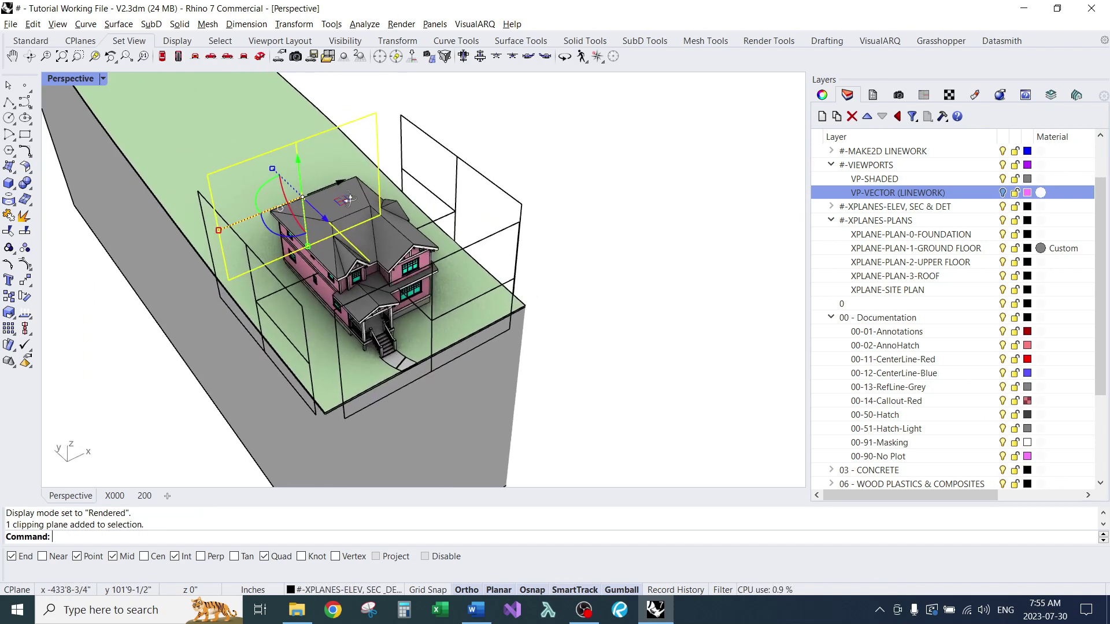
pyautogui.click(828, 96)
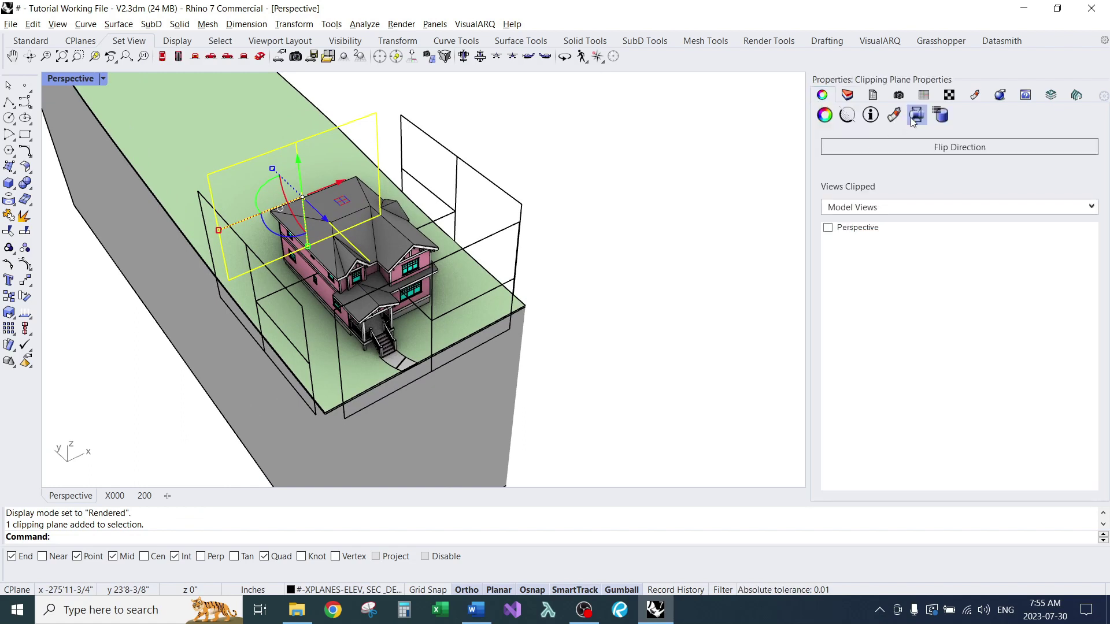
pyautogui.click(883, 207)
pyautogui.click(855, 237)
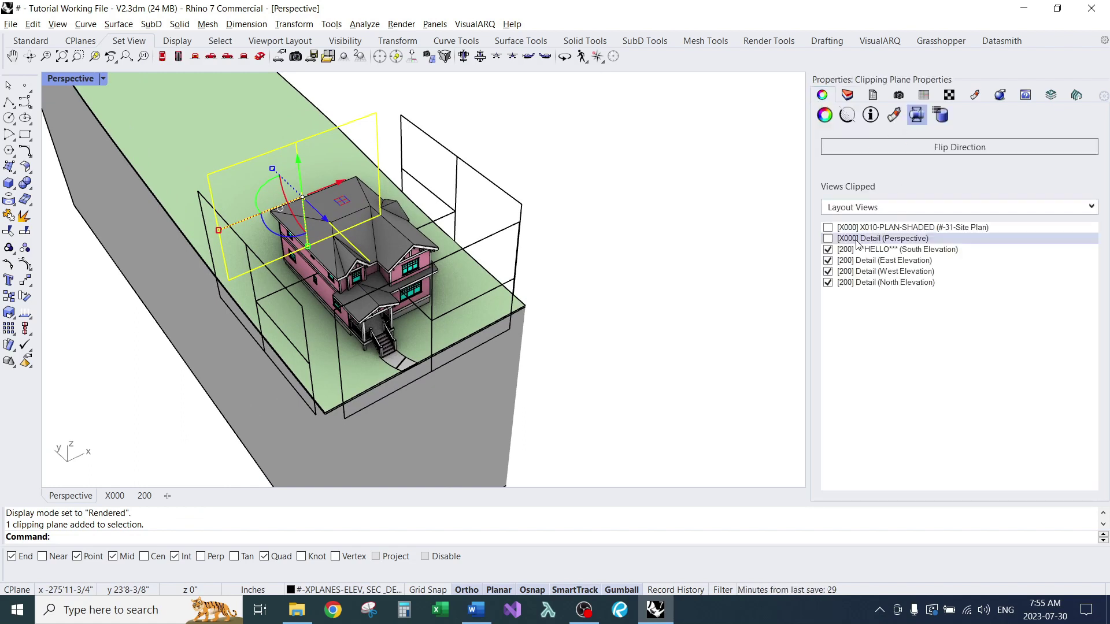
pyautogui.click(884, 250)
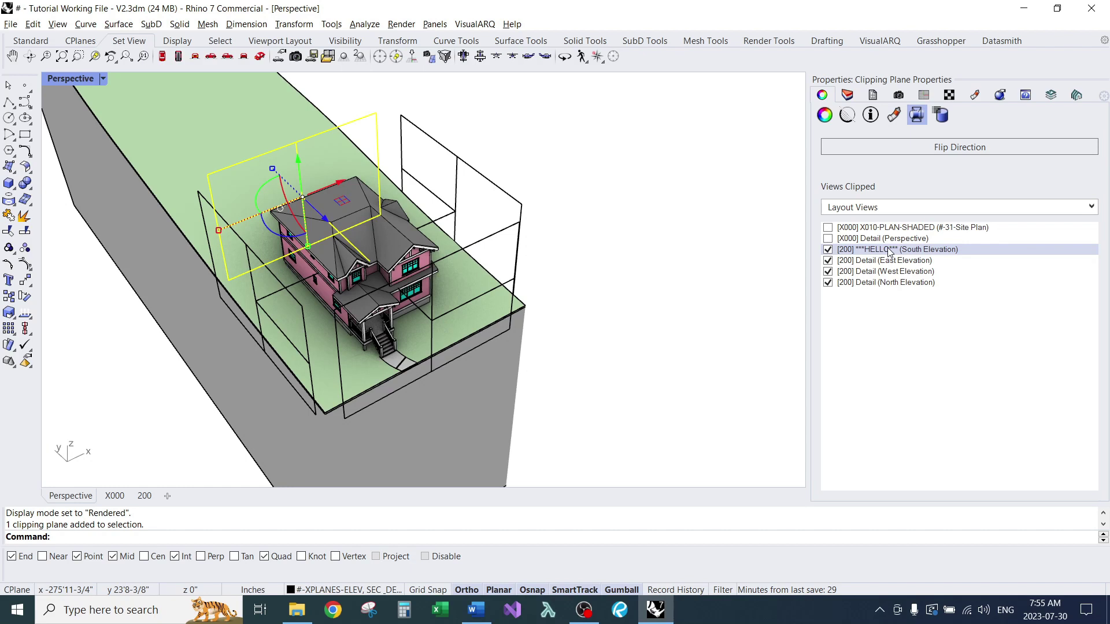
pyautogui.click(828, 250)
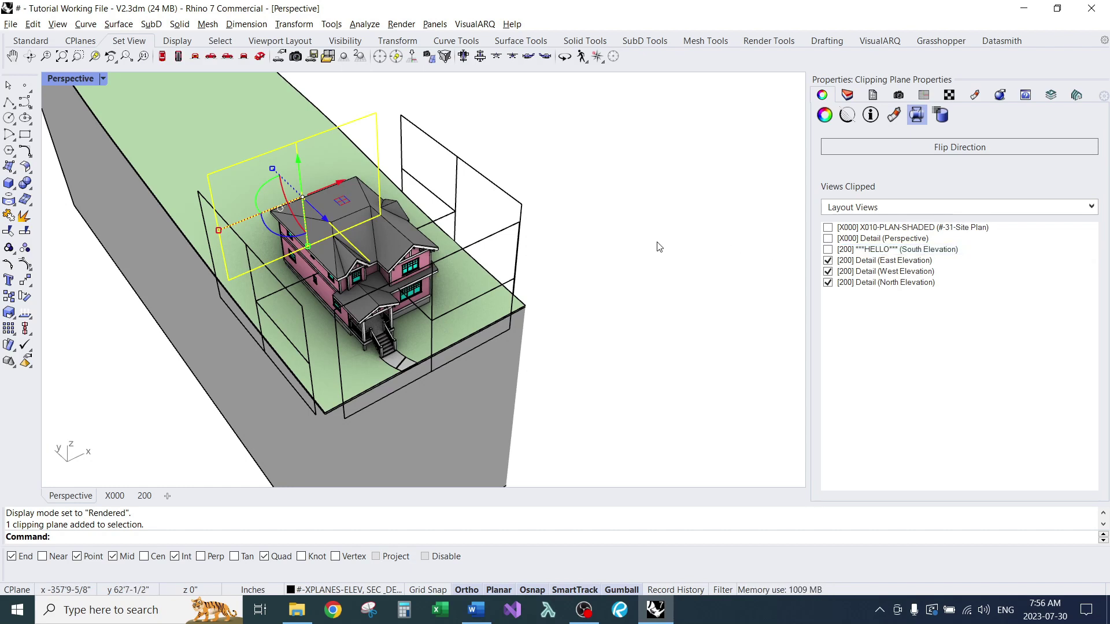
pyautogui.click(679, 268)
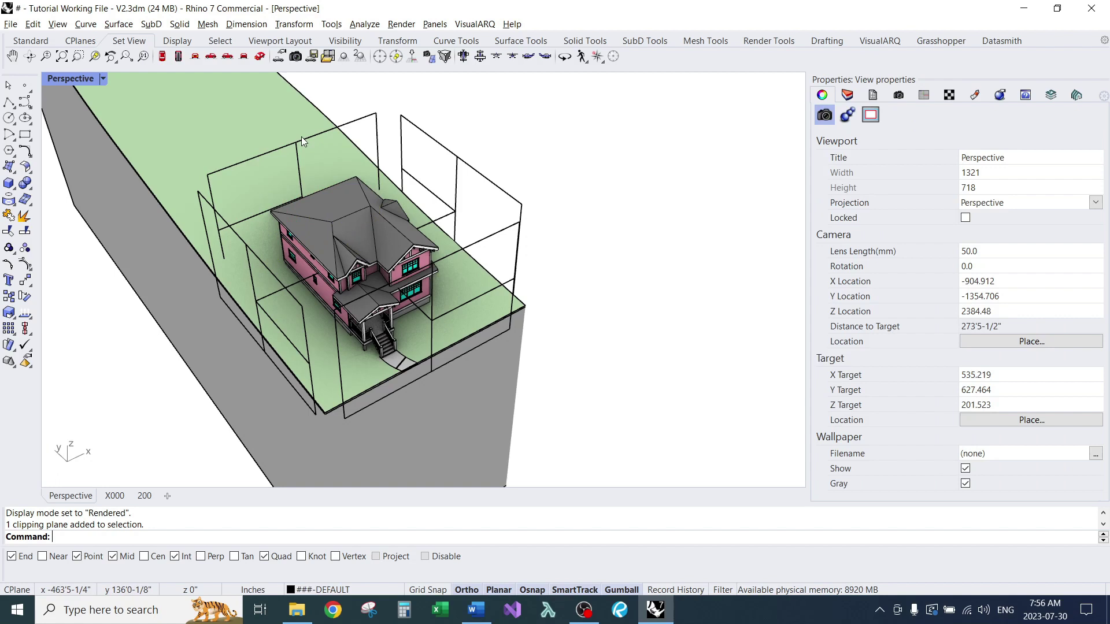
# - Enable and disable the rear clipping plane in the Perspective view, and check the South Elevation detail on layout 200
pyautogui.click(301, 136)
pyautogui.middleClick(301, 137)
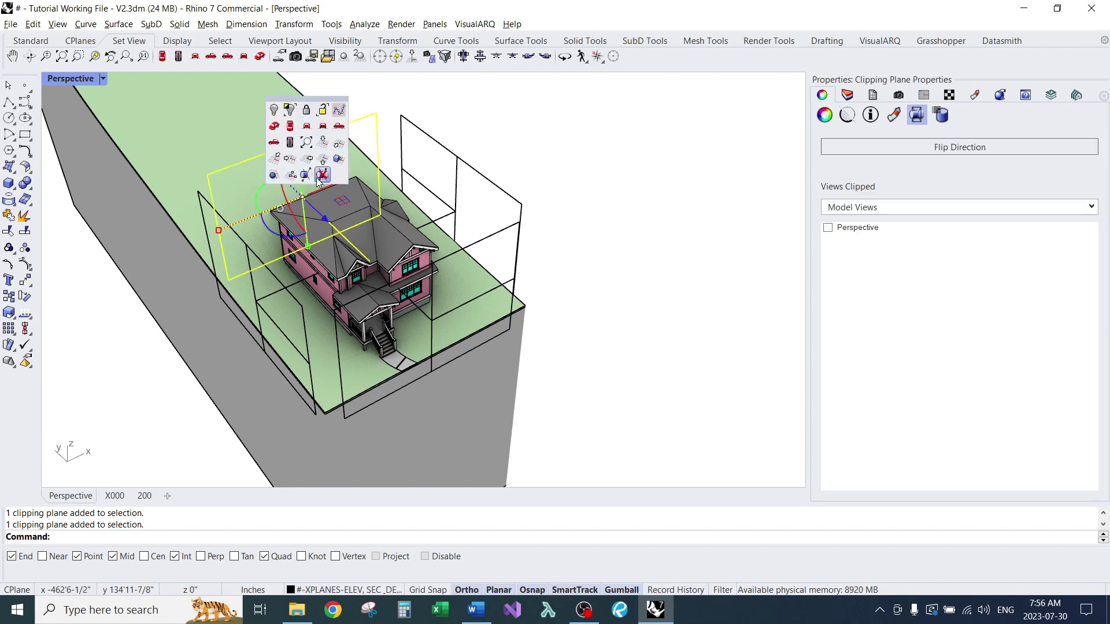
pyautogui.click(307, 143)
pyautogui.middleClick(314, 145)
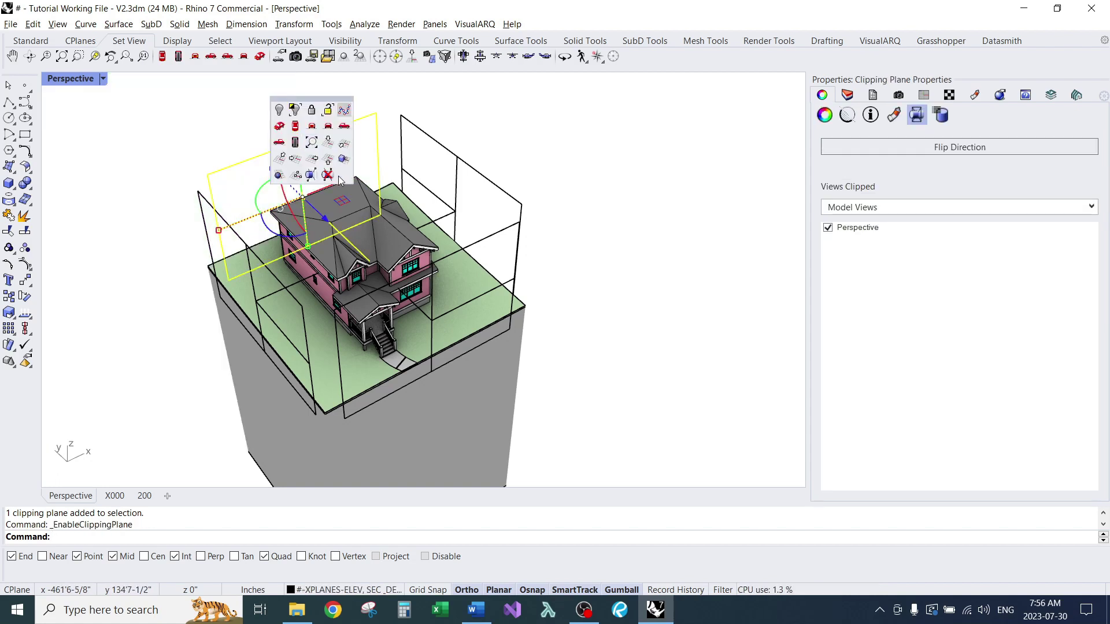
pyautogui.click(334, 178)
pyautogui.press('Escape')
pyautogui.click(145, 496)
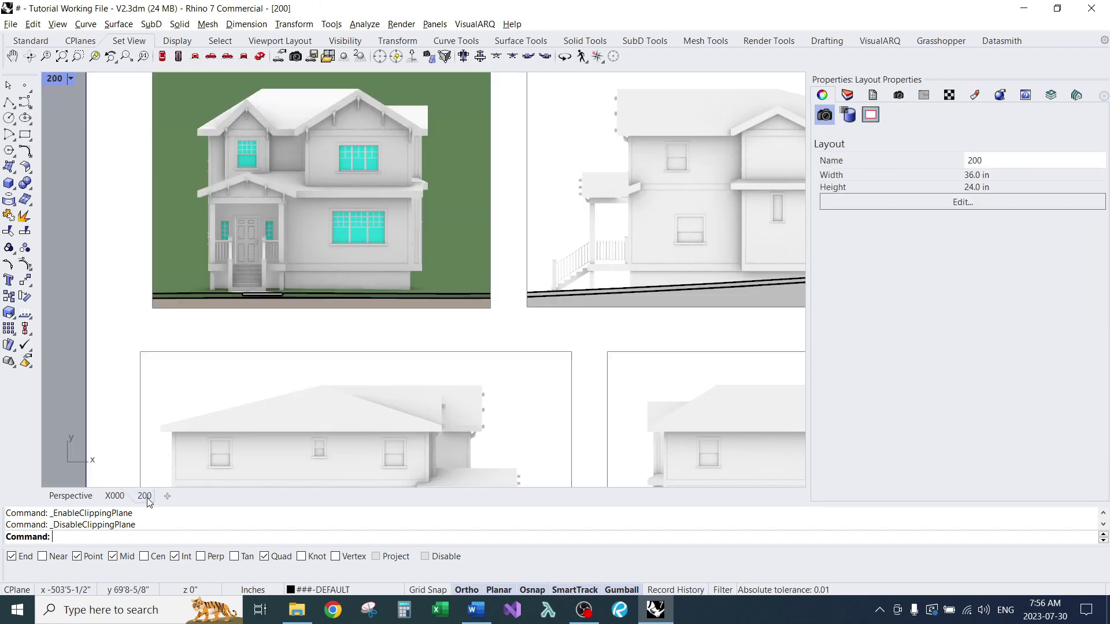
pyautogui.moveTo(350, 185); pyautogui.dragTo(422, 245, button='right')
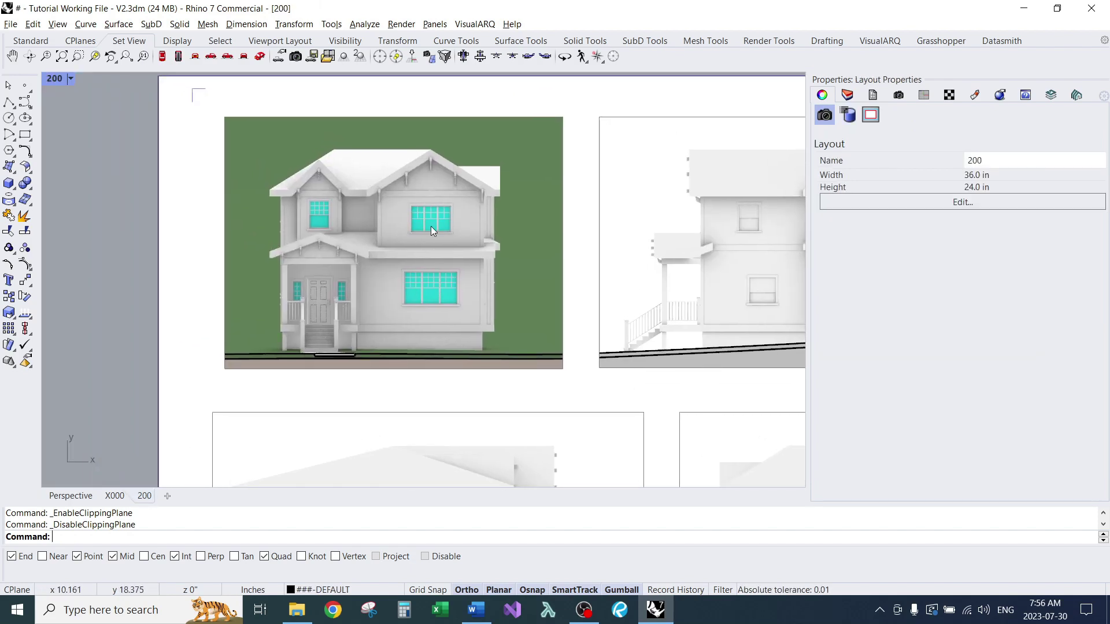
# - Make the rear clipping plane clip the ***HELLO*** (South Elevation) layout view again and check the result on layout 200
pyautogui.click(79, 496)
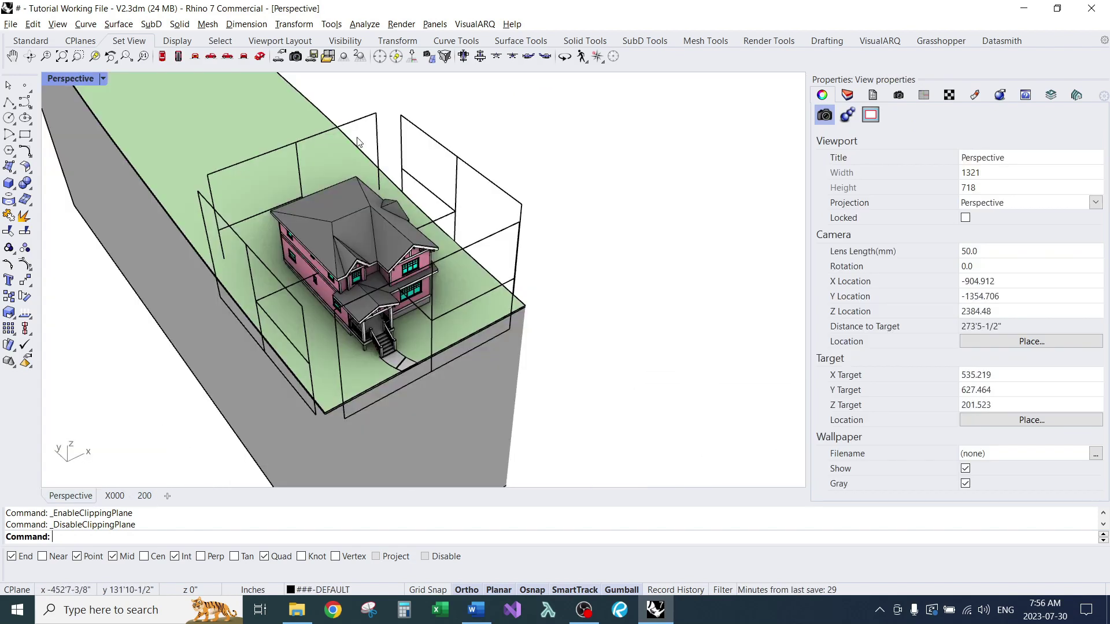
pyautogui.click(370, 118)
pyautogui.click(877, 207)
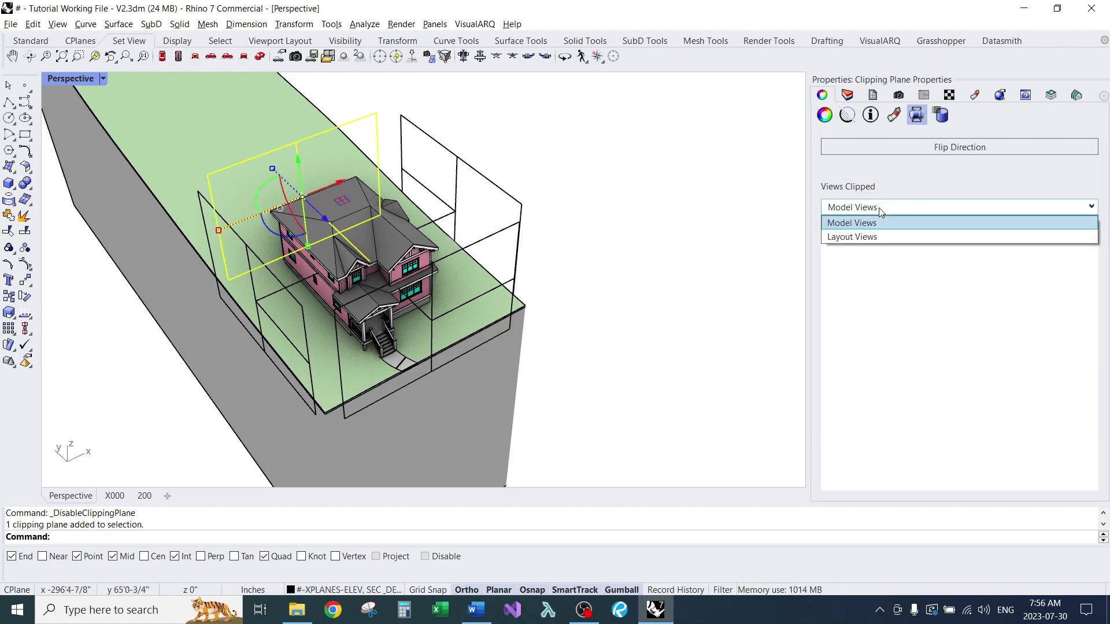
pyautogui.click(873, 236)
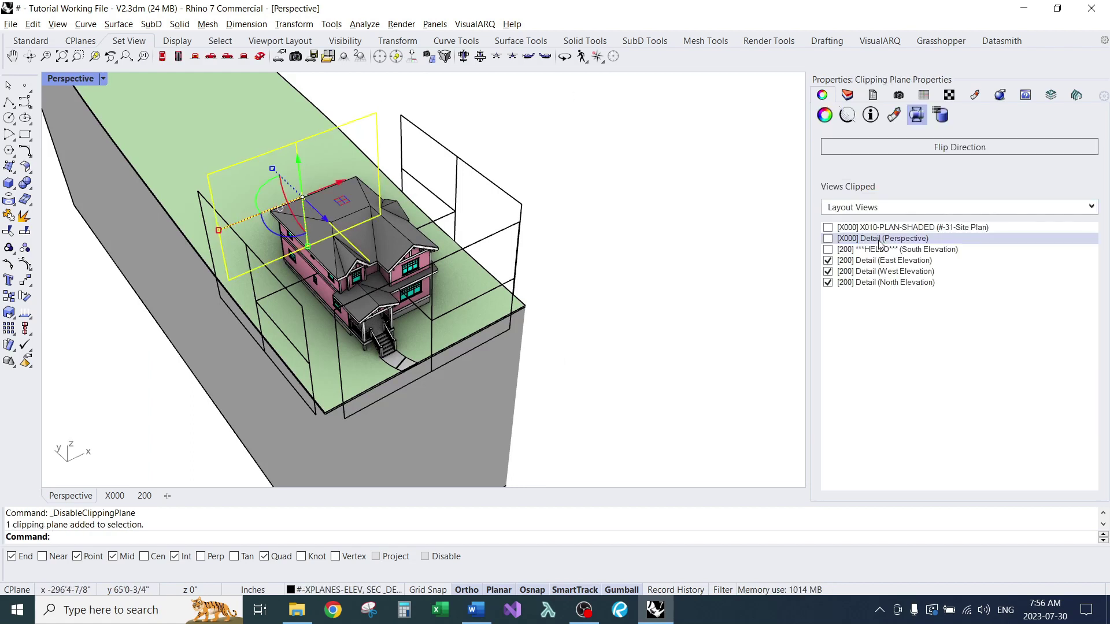
pyautogui.click(828, 250)
pyautogui.click(570, 273)
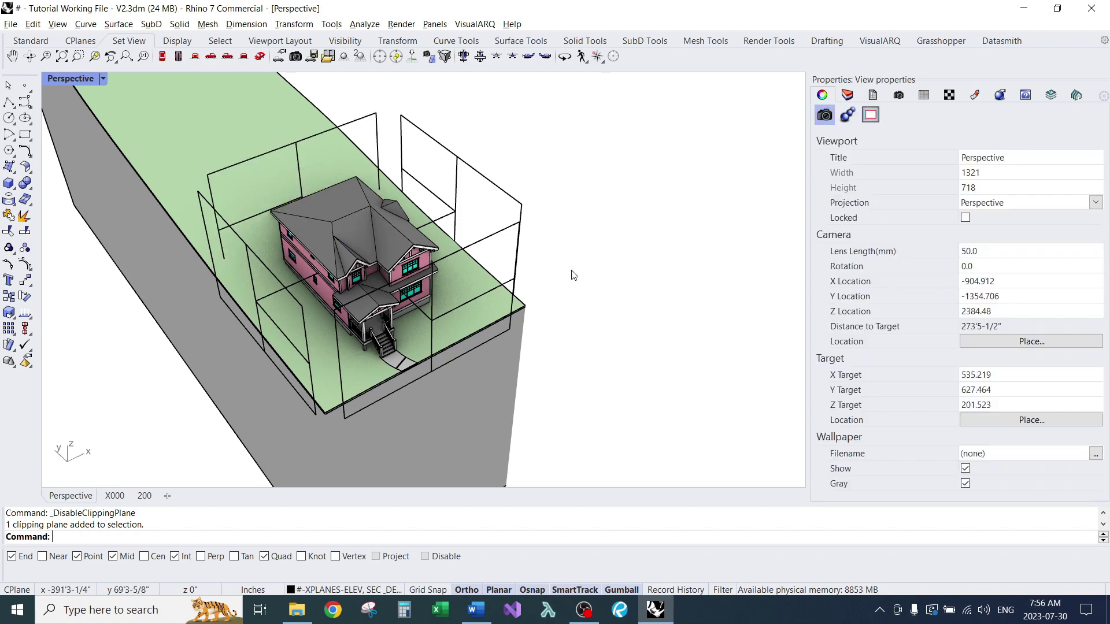
pyautogui.click(144, 495)
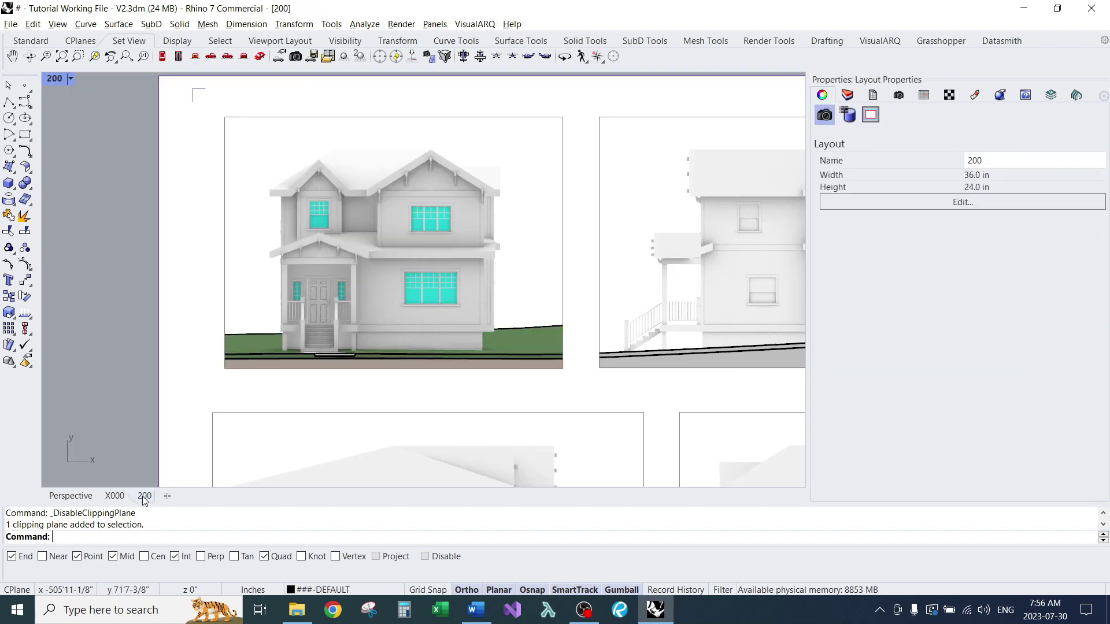
# - Toggle the rear clipping plane's clipping of the Perspective model view on and off through its properties
pyautogui.click(81, 497)
pyautogui.click(332, 128)
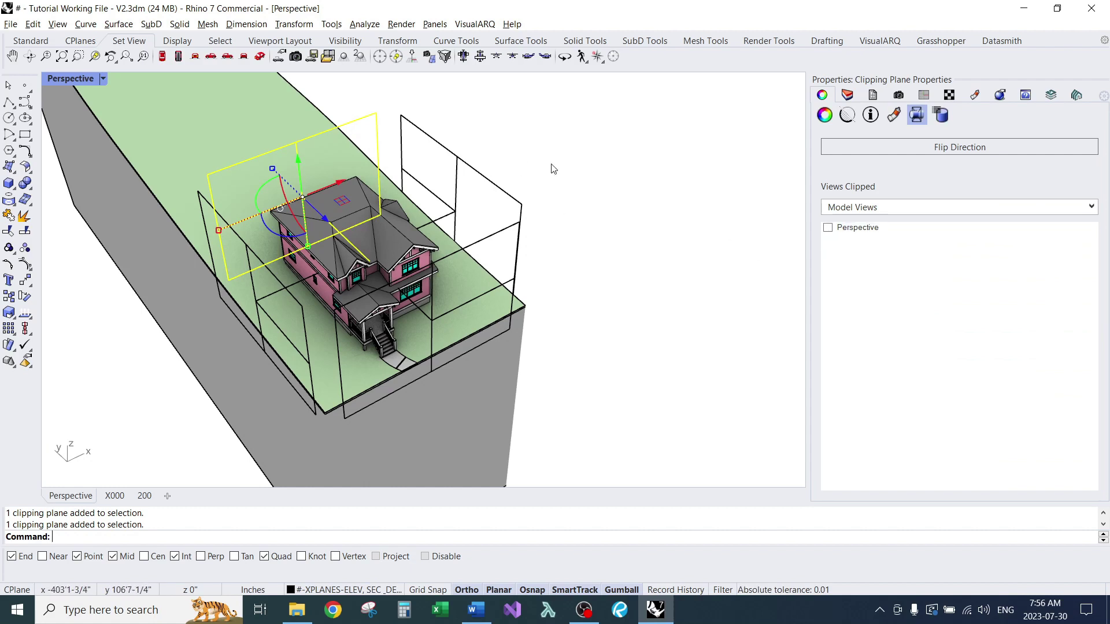
pyautogui.click(829, 229)
pyautogui.click(829, 228)
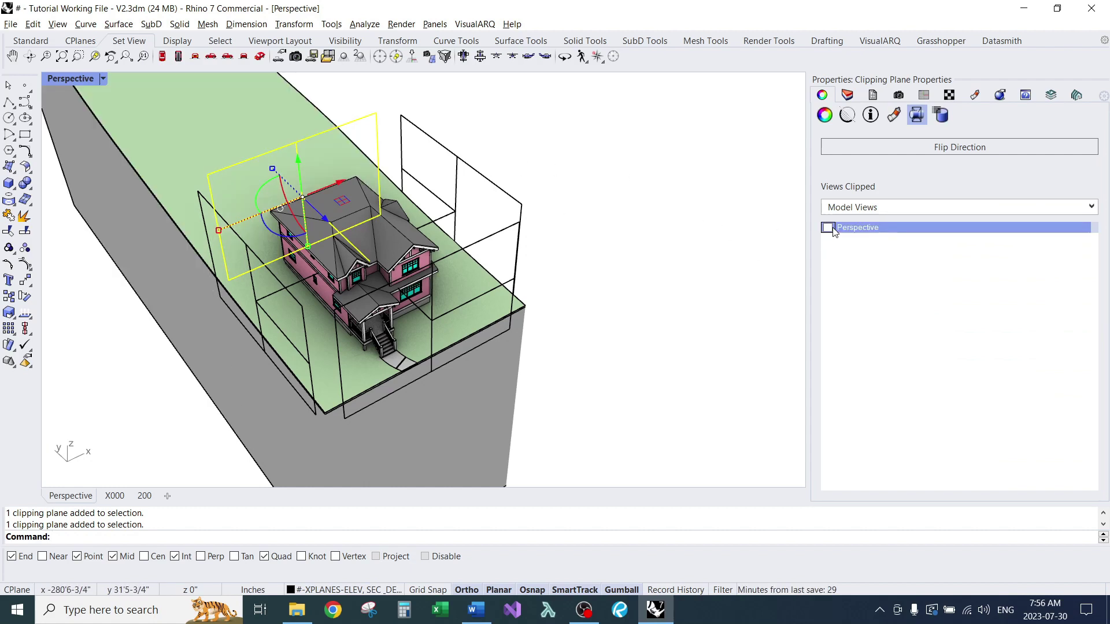
pyautogui.click(828, 228)
pyautogui.click(829, 229)
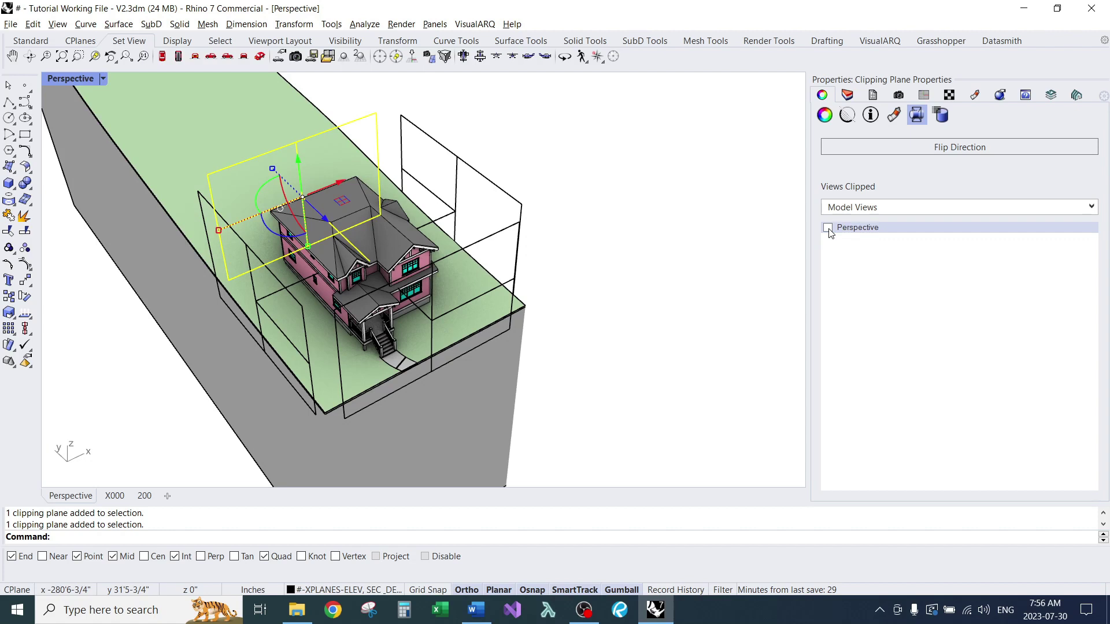
pyautogui.click(829, 229)
pyautogui.click(829, 229)
pyautogui.click(637, 325)
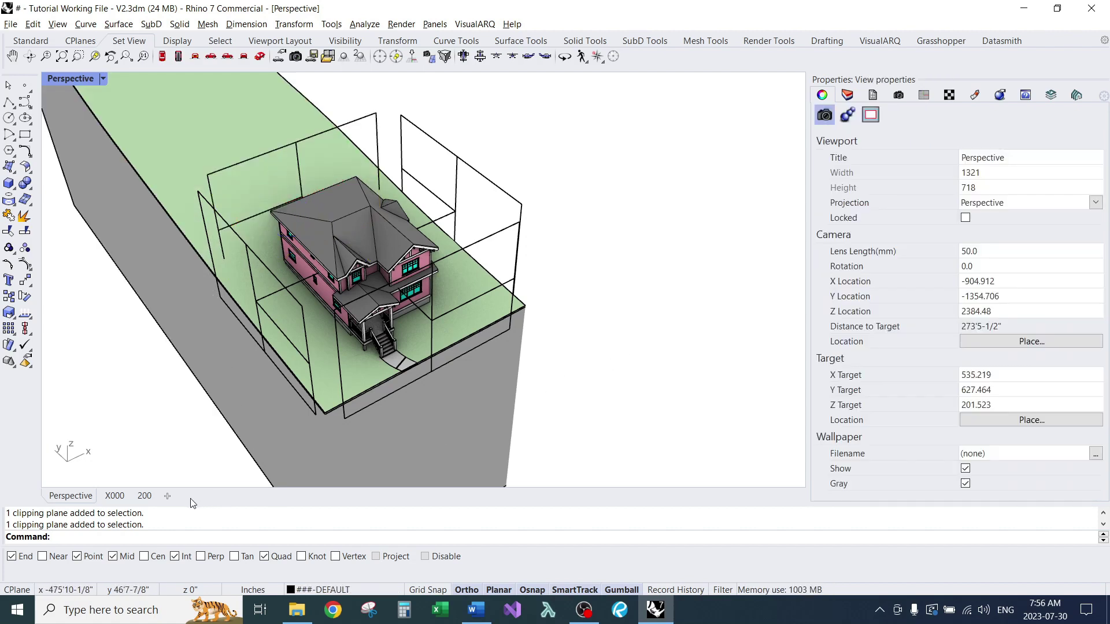
# - Check the name of the South Elevation detail on layout 200 and view the whole sheet
pyautogui.click(144, 496)
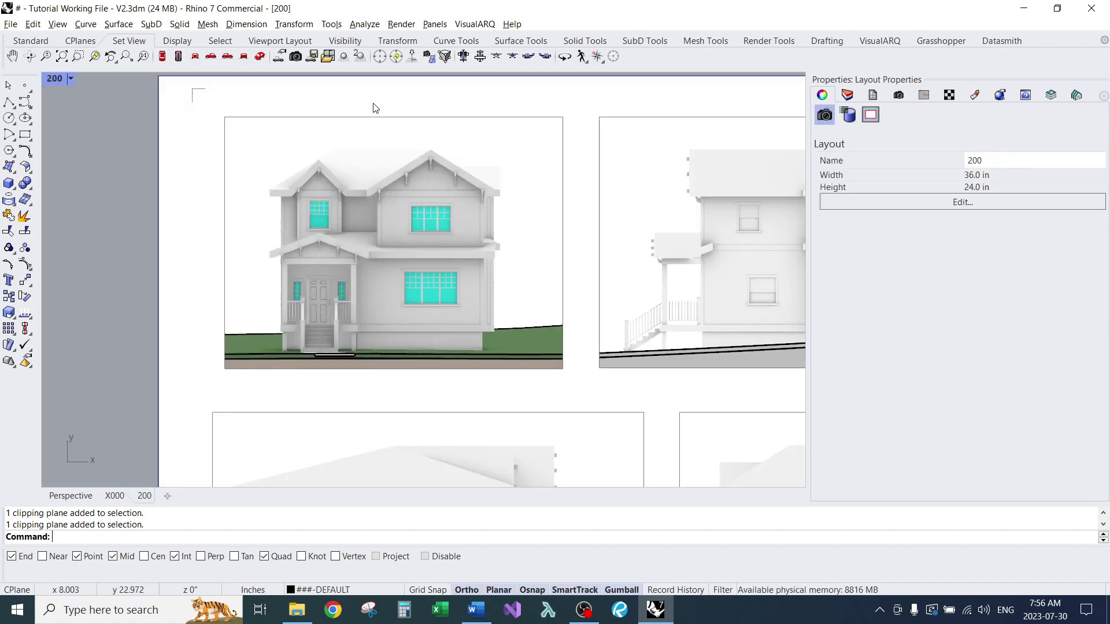
pyautogui.click(355, 137)
pyautogui.click(871, 115)
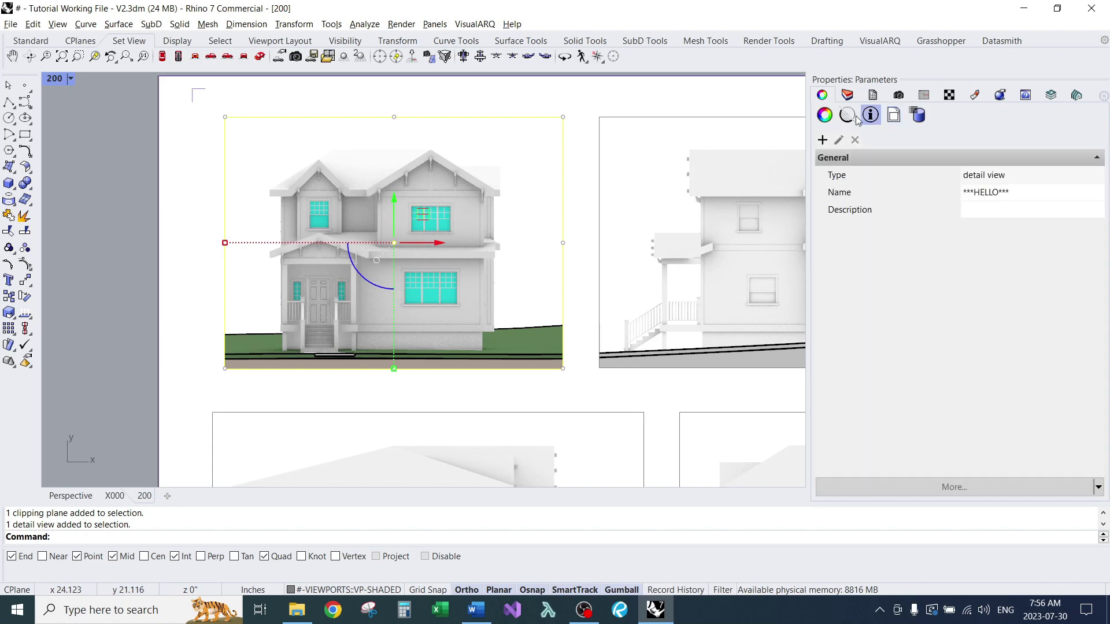
pyautogui.click(561, 100)
pyautogui.scroll(-4, 466, 157)
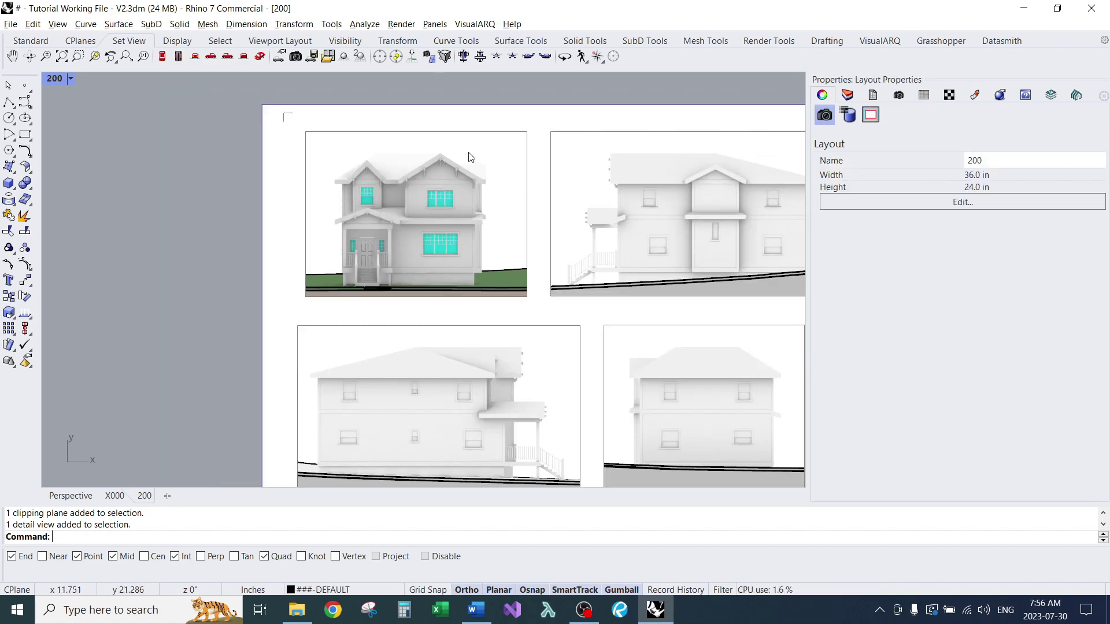
pyautogui.moveTo(506, 142); pyautogui.dragTo(447, 198, button='right')
pyautogui.scroll(-2, 435, 220)
pyautogui.moveTo(420, 258); pyautogui.dragTo(417, 225, button='right')
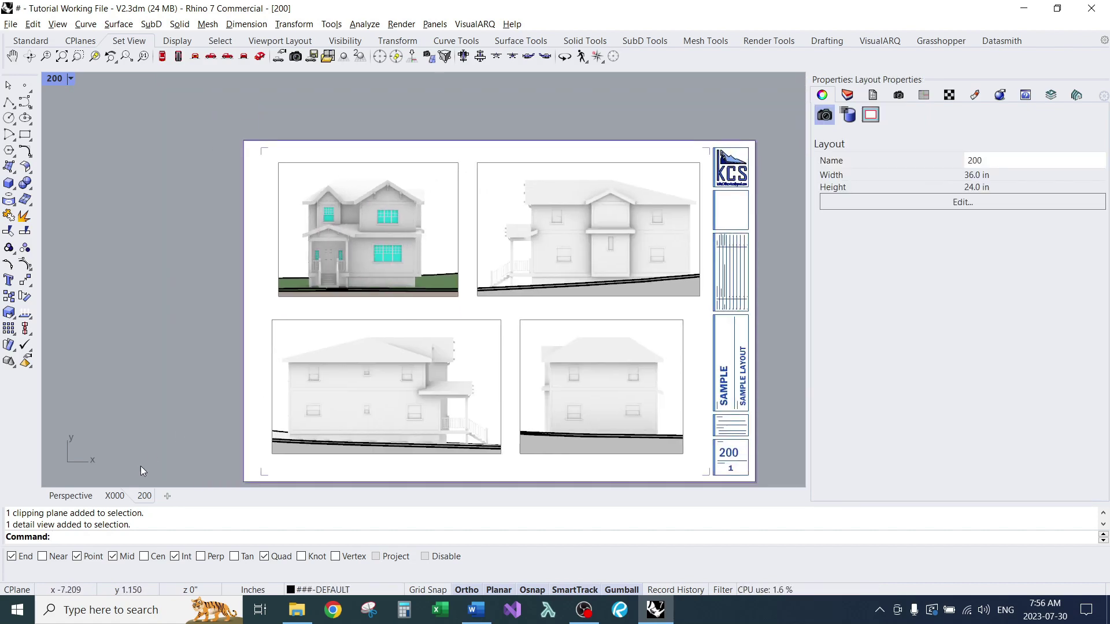
# - In the Perspective view, inspect which layout views are clipped by the clipping plane on the house's west side
pyautogui.click(70, 496)
pyautogui.moveTo(172, 435); pyautogui.dragTo(435, 263, button='right')
pyautogui.scroll(-6, 370, 314)
pyautogui.scroll(8, 376, 208)
pyautogui.click(351, 220)
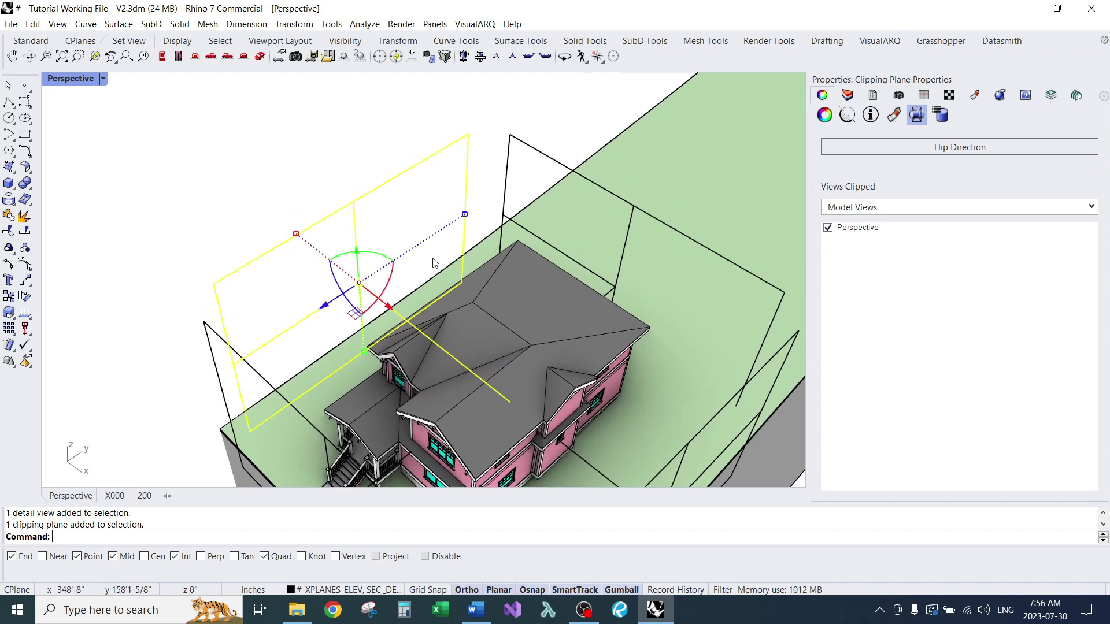
pyautogui.click(980, 209)
pyautogui.click(948, 230)
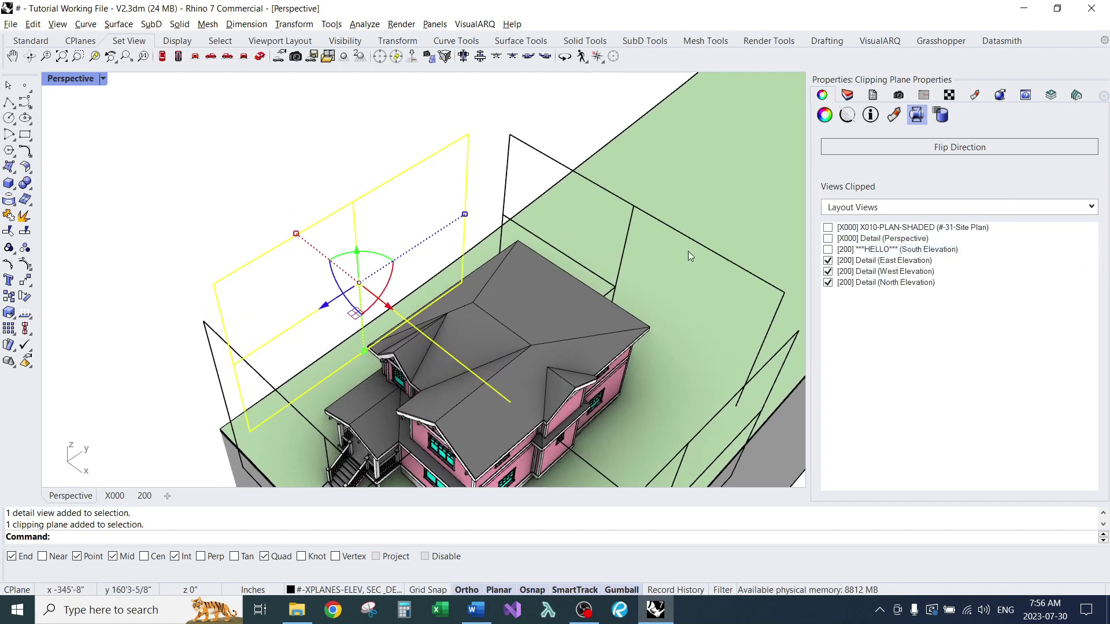
pyautogui.click(327, 154)
pyautogui.moveTo(327, 154); pyautogui.dragTo(381, 153, button='right')
pyautogui.click(390, 175)
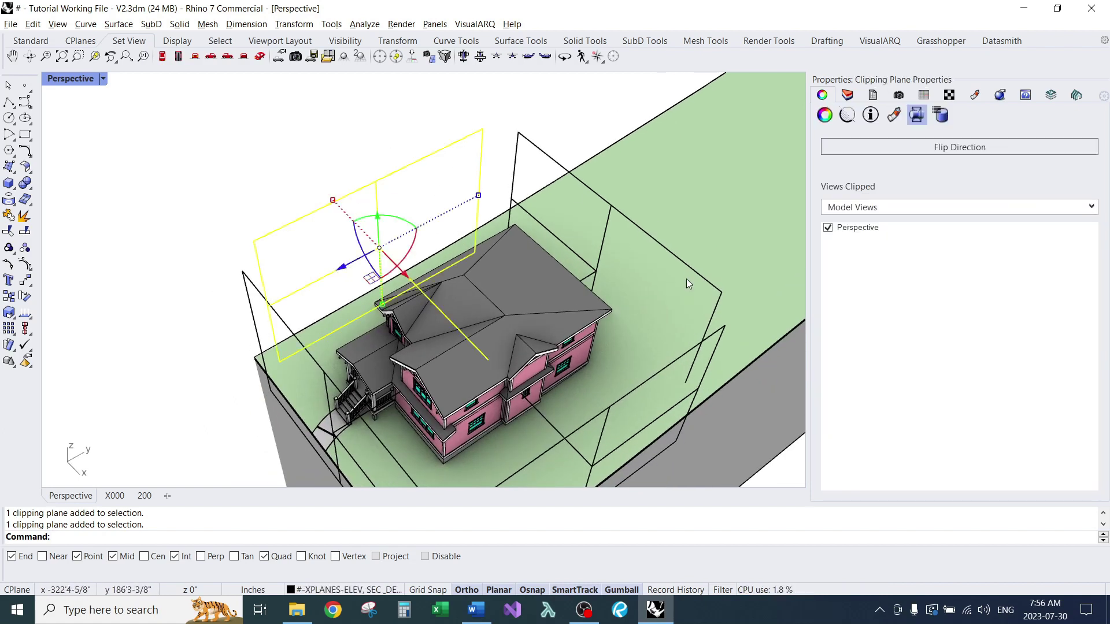
pyautogui.click(884, 208)
pyautogui.click(884, 232)
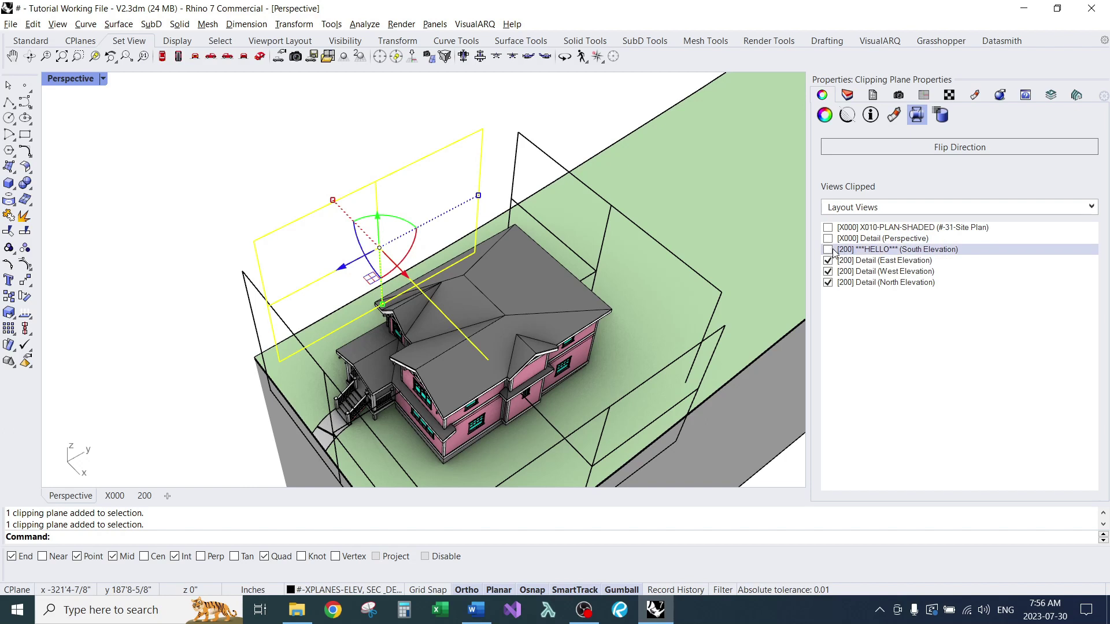
# - On layout 200, stretch the west edge of the South Elevation detail outward beyond the sheet border
pyautogui.click(403, 119)
pyautogui.click(144, 496)
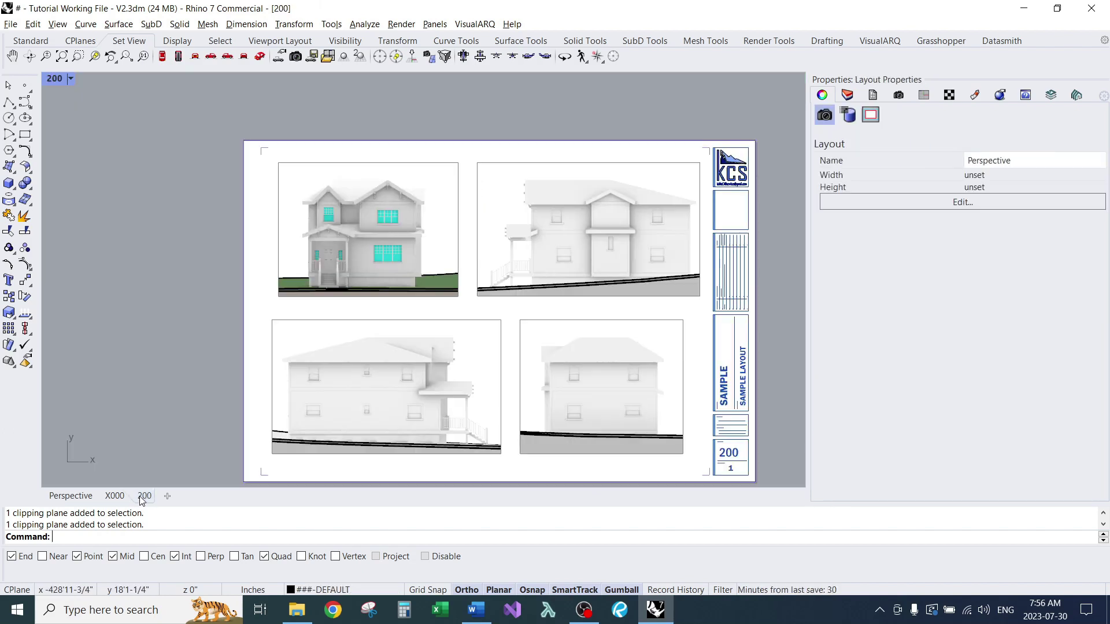
pyautogui.click(273, 234)
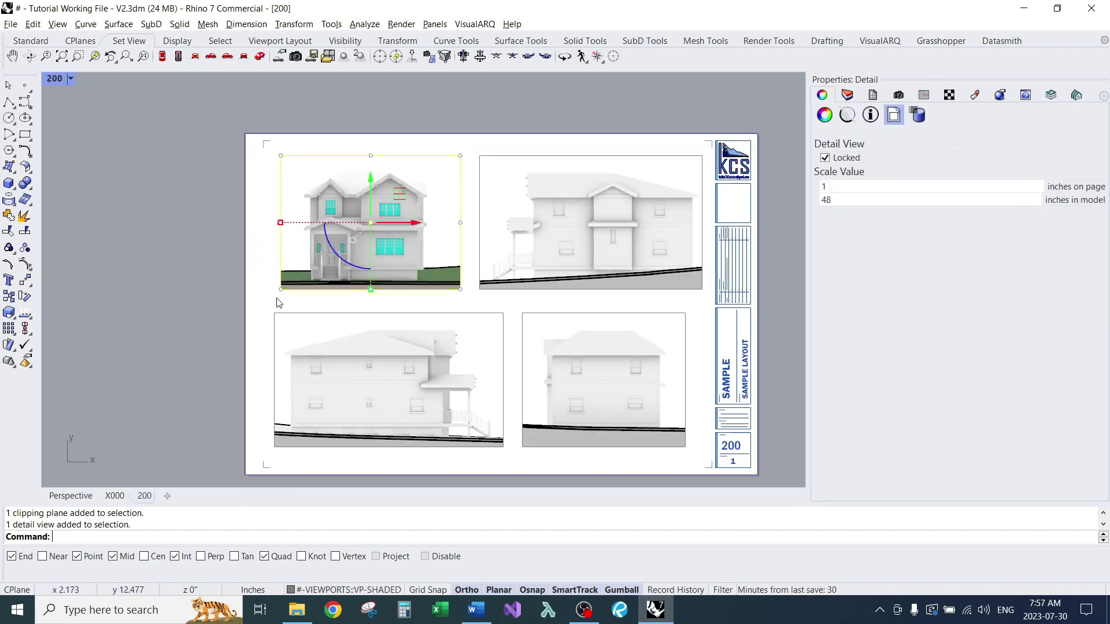
pyautogui.click(281, 291)
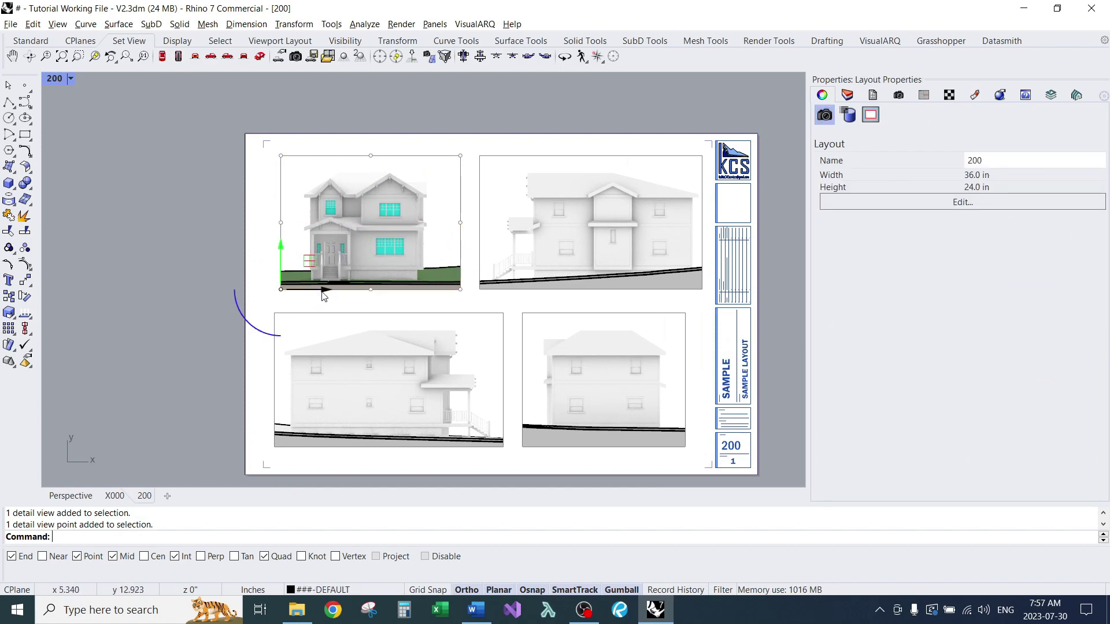
pyautogui.moveTo(324, 295); pyautogui.dragTo(150, 332)
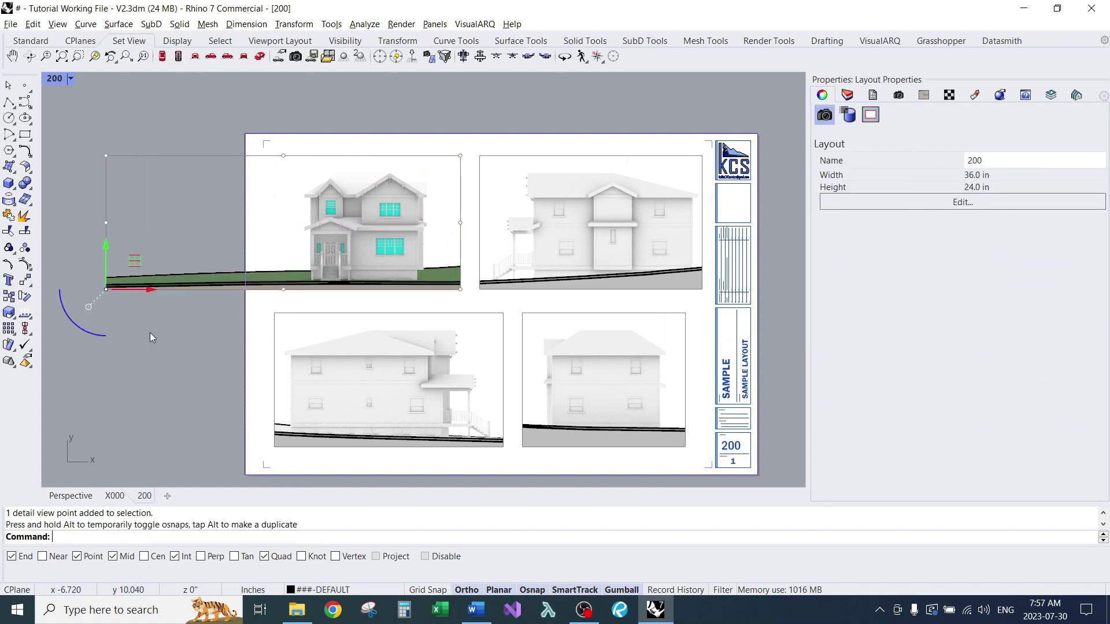
# - In the Perspective view, make the clipping plane on the house's west side clip the ***HELLO*** (South Elevation) layout view
pyautogui.click(71, 496)
pyautogui.click(312, 204)
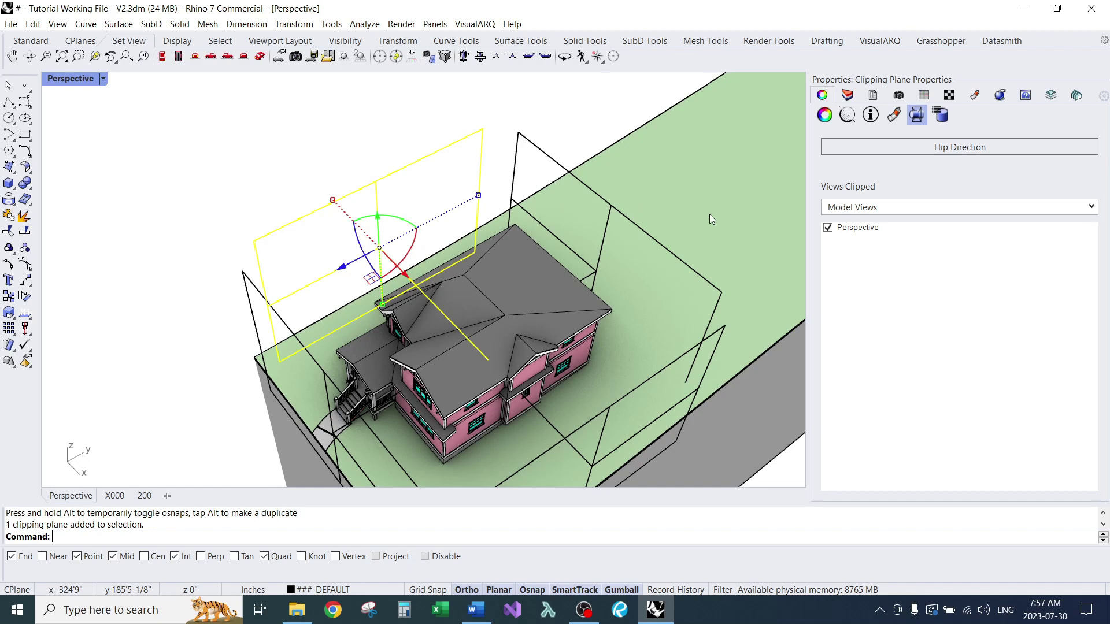
pyautogui.click(856, 209)
pyautogui.click(854, 236)
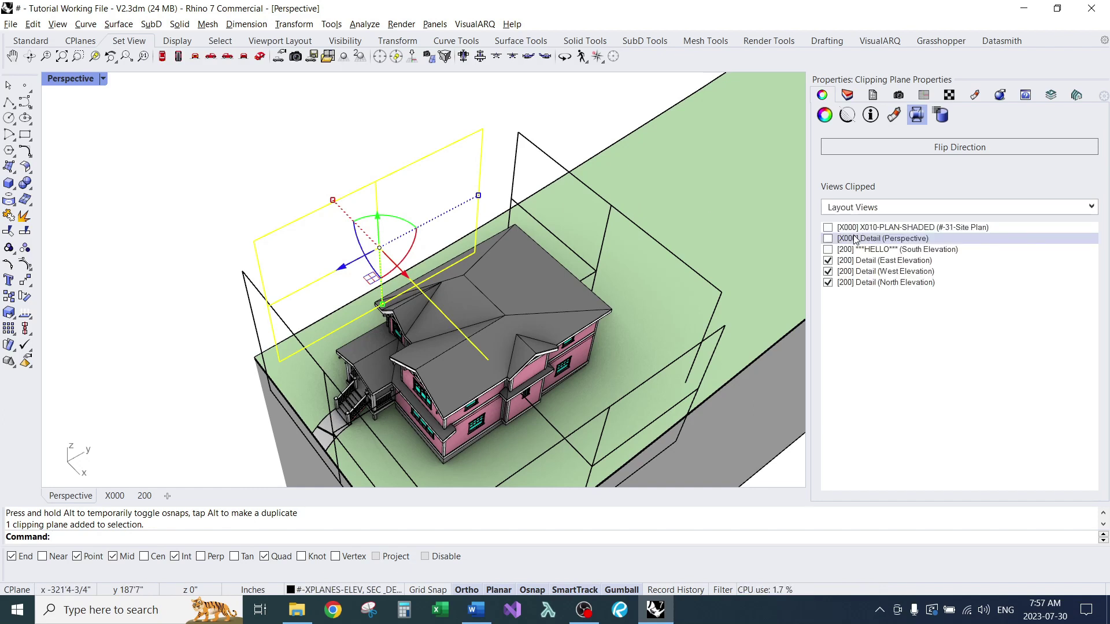
pyautogui.click(828, 251)
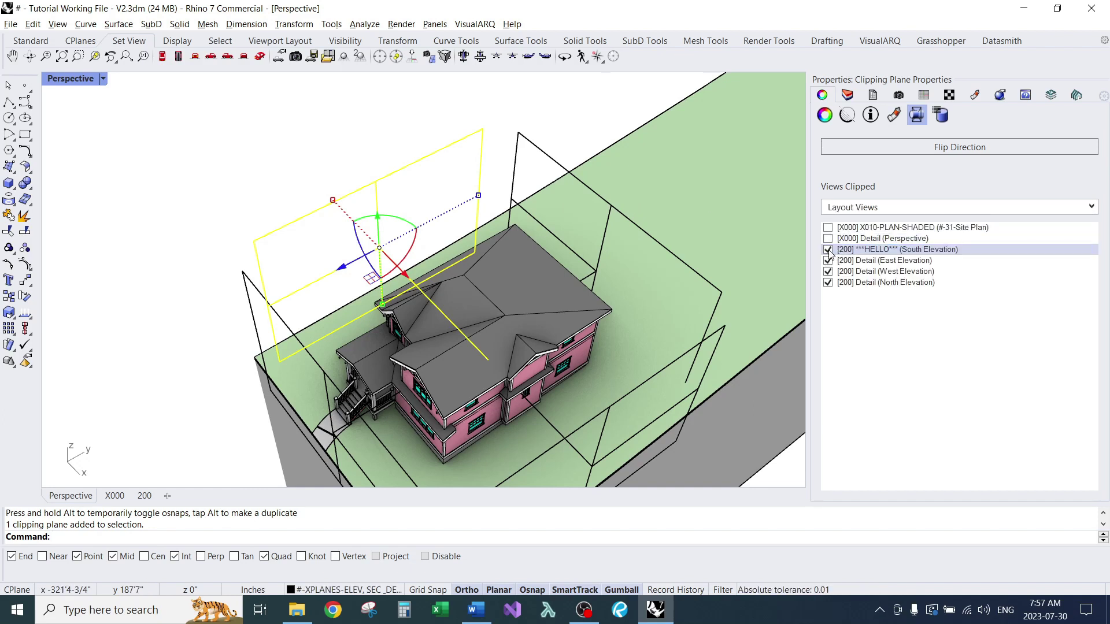
pyautogui.click(351, 151)
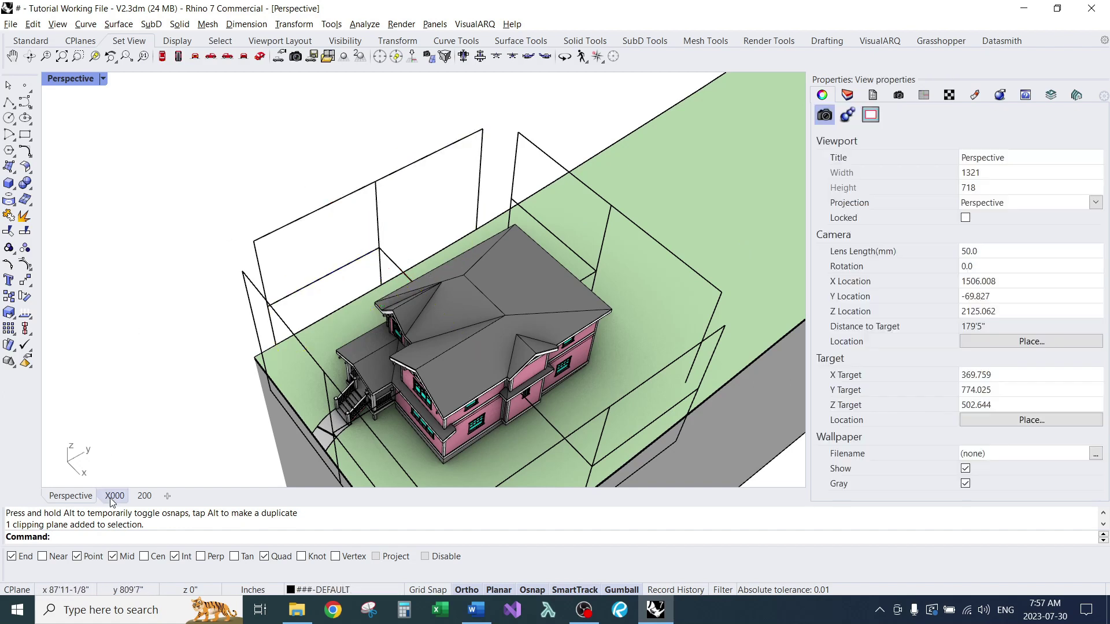
# - On layout 200, narrow the South Elevation detail so its outer edge lines up with the detail below it
pyautogui.click(145, 496)
pyautogui.moveTo(227, 351); pyautogui.dragTo(289, 390, button='right')
pyautogui.scroll(4, 289, 390)
pyautogui.moveTo(243, 275); pyautogui.dragTo(219, 328)
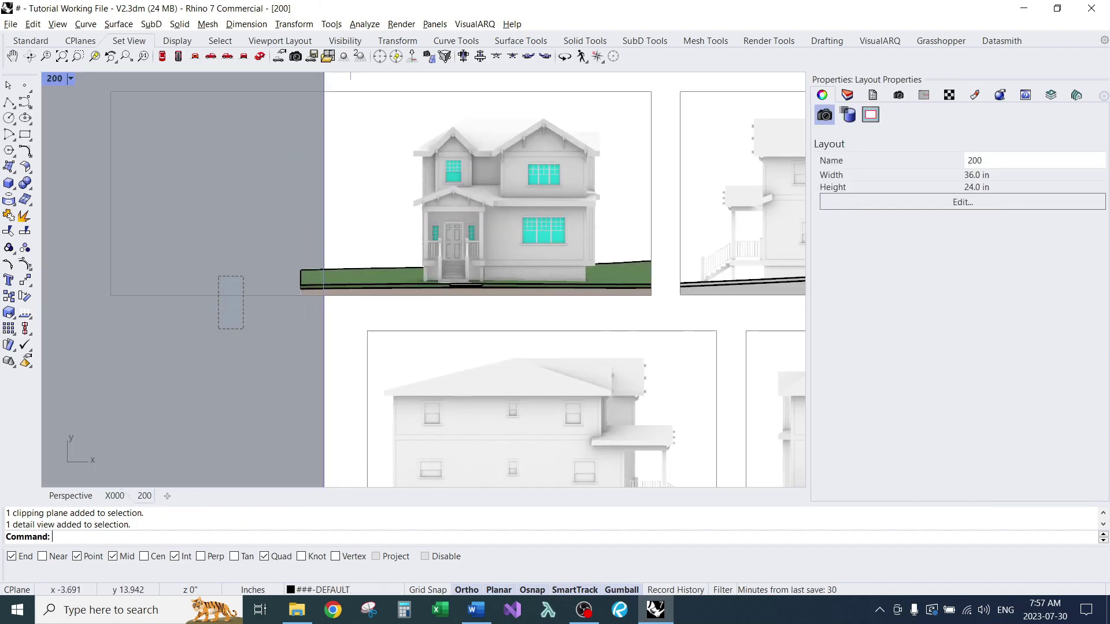
pyautogui.click(110, 294)
pyautogui.moveTo(161, 301); pyautogui.dragTo(367, 325)
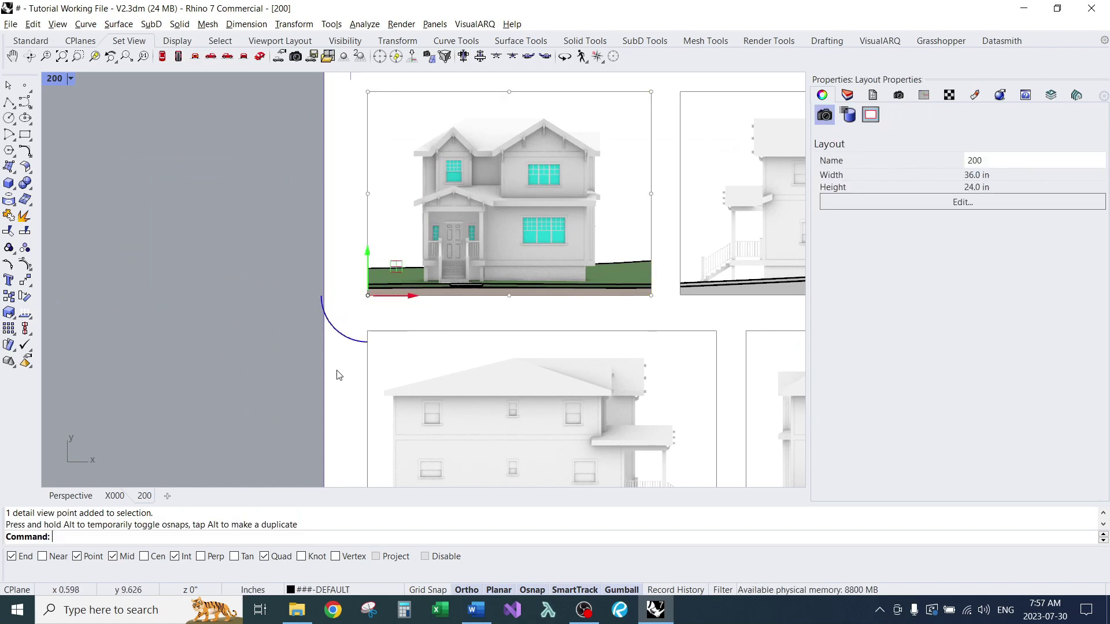
pyautogui.scroll(-3, 252, 342)
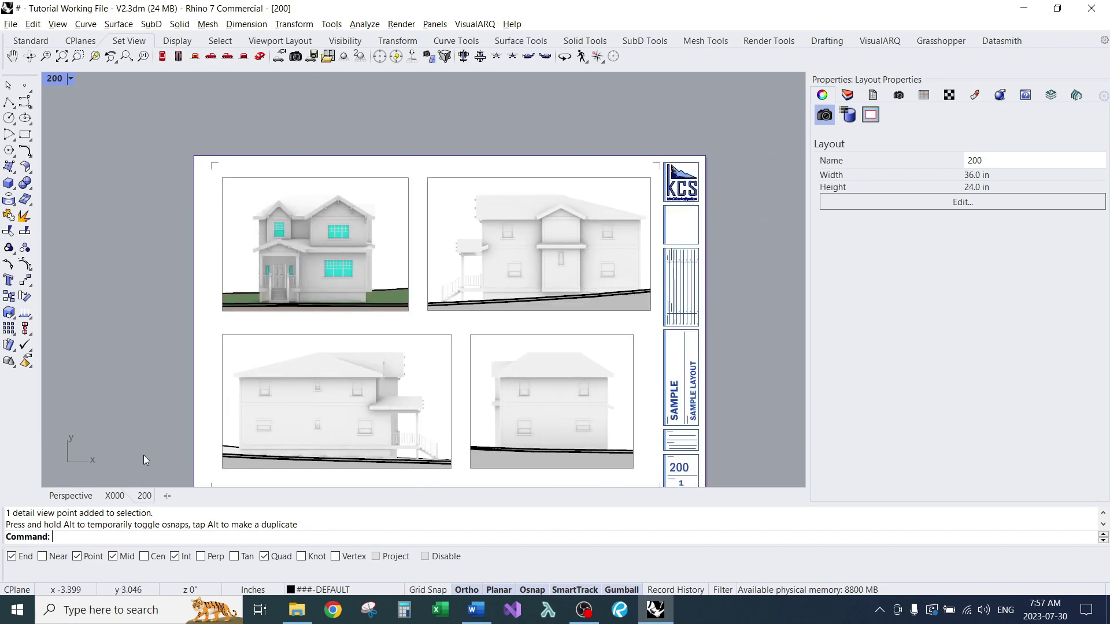
# - In the Perspective view, duplicate the west clipping plane and place the copy so that it cuts through the house
pyautogui.click(64, 496)
pyautogui.click(336, 209)
pyautogui.moveTo(333, 233); pyautogui.dragTo(415, 280, button='right')
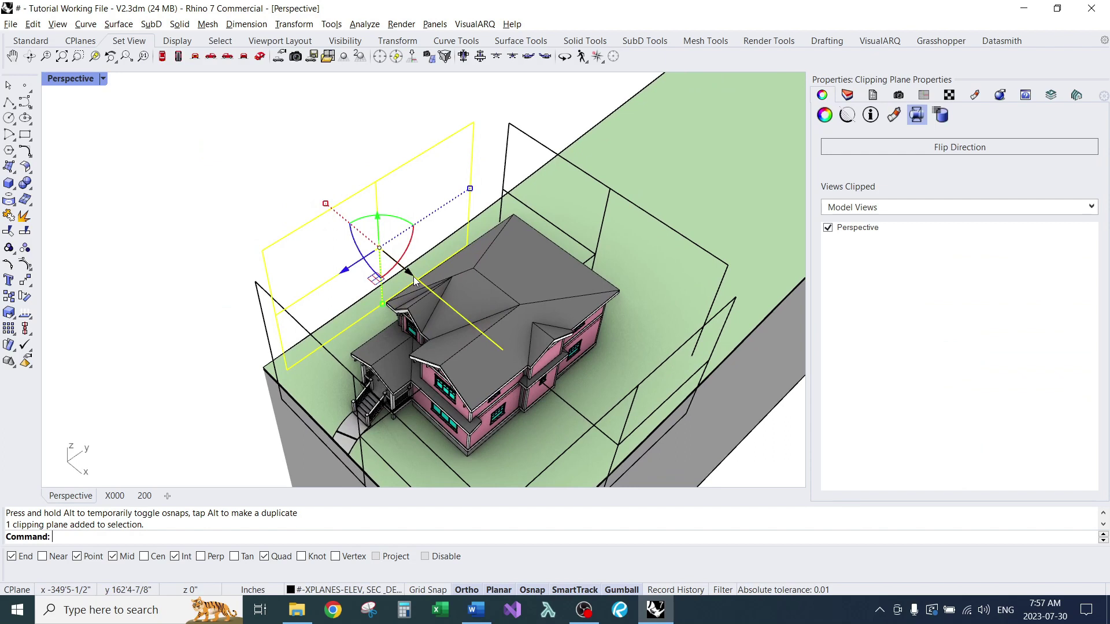
pyautogui.moveTo(415, 280); pyautogui.dragTo(516, 304)
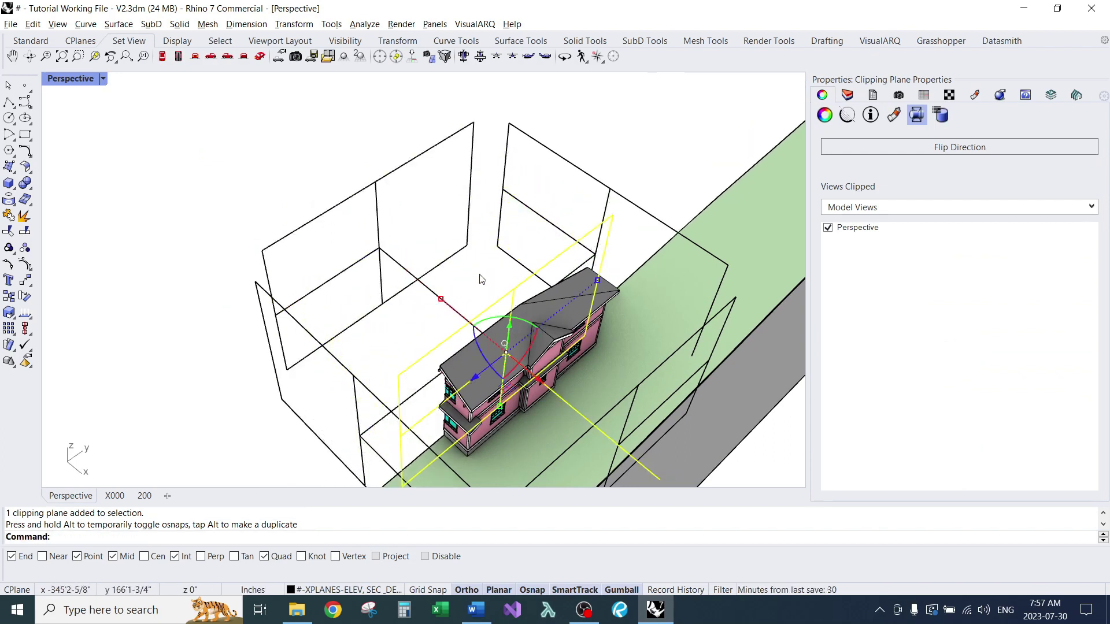
pyautogui.click(480, 280)
pyautogui.moveTo(479, 279); pyautogui.dragTo(496, 305, button='right')
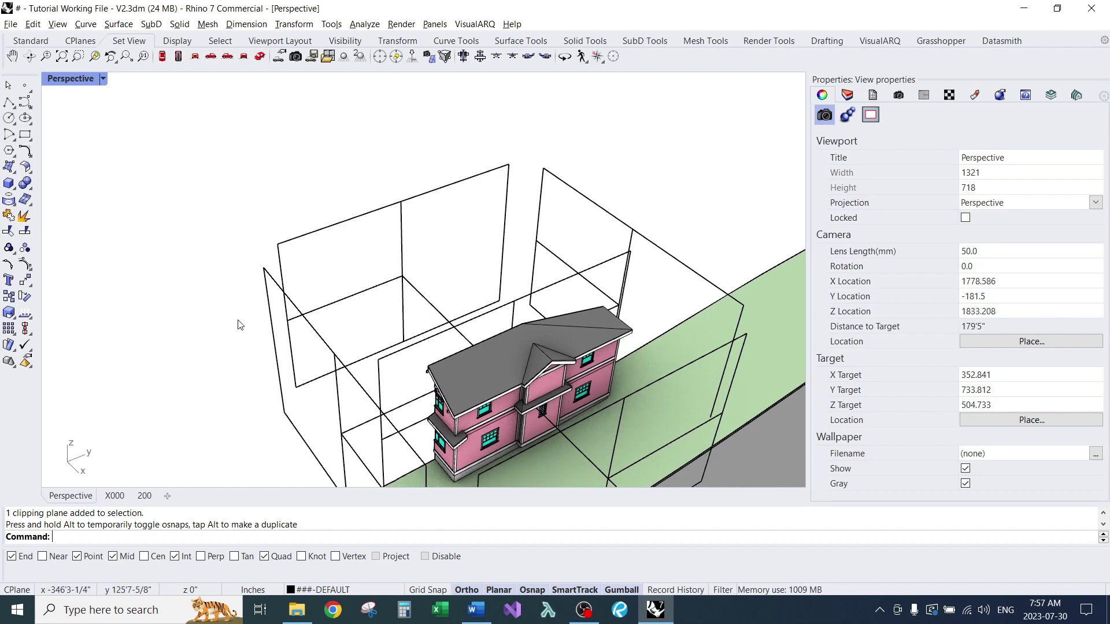
# - Examine on layout 200 how the copied clipping plane cuts through the house in the West Elevation detail
pyautogui.click(145, 495)
pyautogui.scroll(-2, 351, 320)
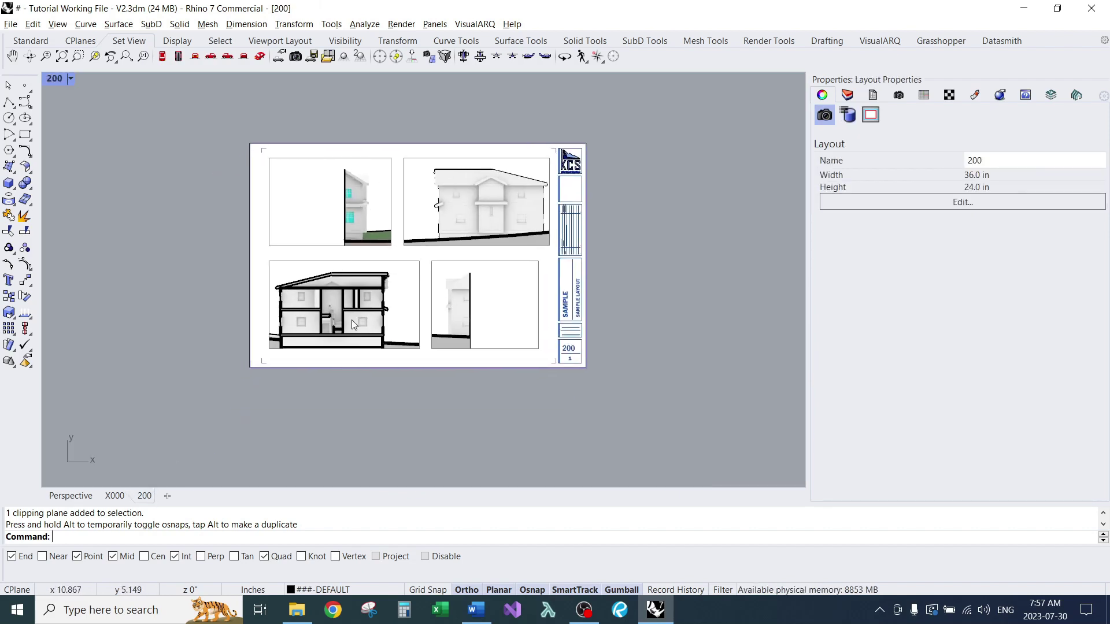
pyautogui.scroll(2, 347, 324)
pyautogui.moveTo(355, 262); pyautogui.dragTo(420, 330, button='right')
pyautogui.scroll(4, 349, 318)
pyautogui.moveTo(403, 231); pyautogui.dragTo(237, 201, button='right')
pyautogui.moveTo(270, 366); pyautogui.dragTo(419, 324, button='right')
pyautogui.scroll(4, 377, 341)
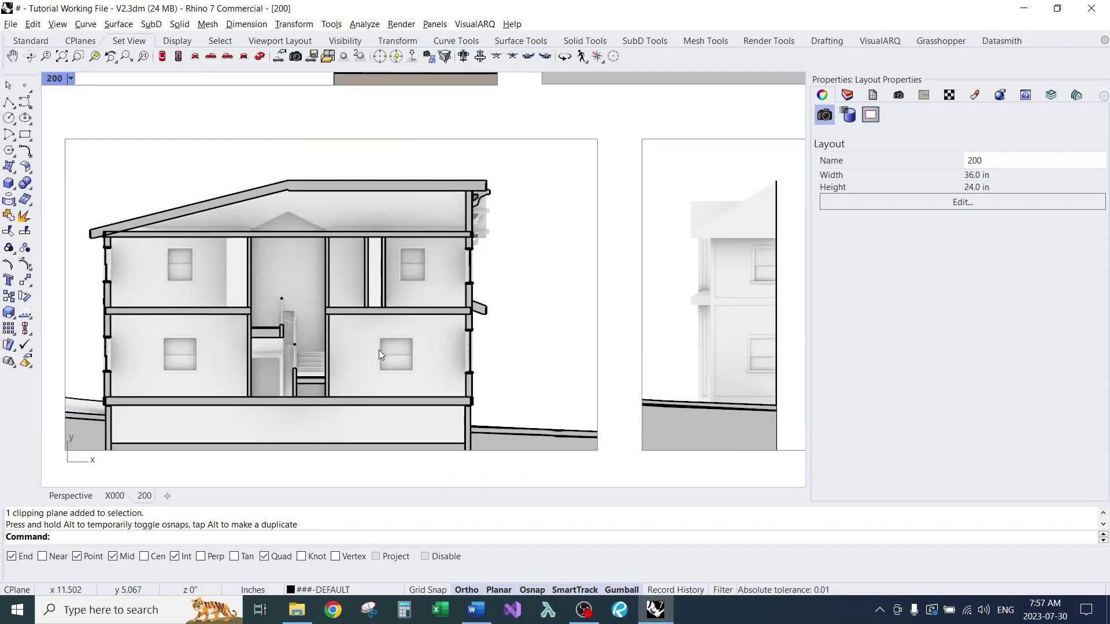
pyautogui.moveTo(310, 384); pyautogui.dragTo(443, 351, button='right')
pyautogui.scroll(4, 418, 345)
pyautogui.moveTo(432, 206); pyautogui.dragTo(385, 248, button='right')
pyautogui.scroll(4, 565, 130)
pyautogui.scroll(-4, 549, 165)
pyautogui.moveTo(520, 336); pyautogui.dragTo(469, 210, button='right')
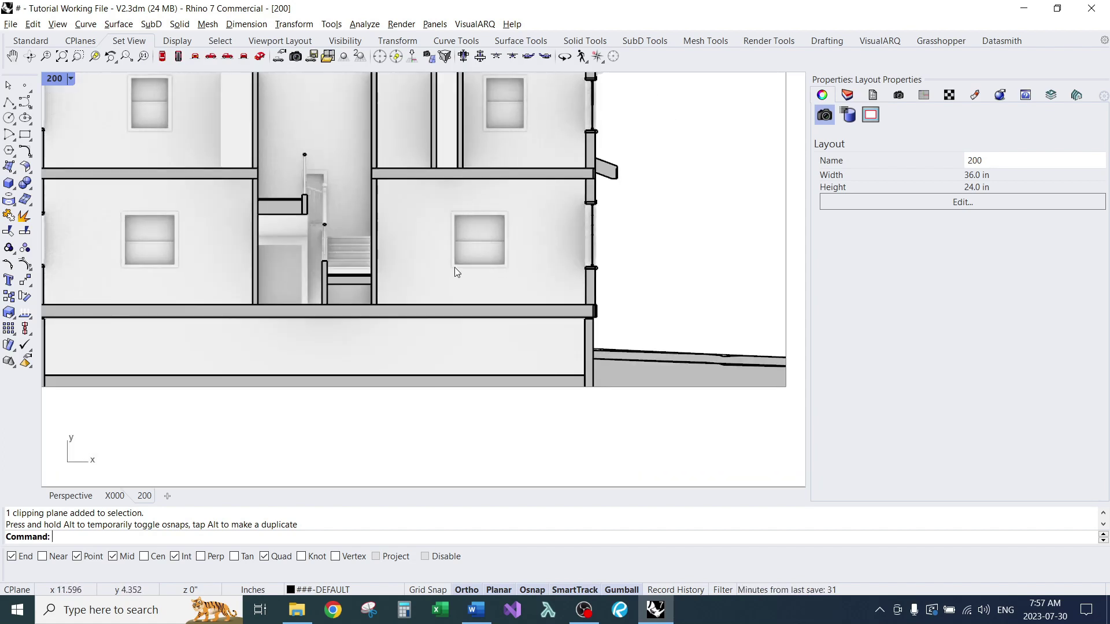
pyautogui.moveTo(307, 278); pyautogui.dragTo(276, 376, button='right')
pyautogui.moveTo(396, 379); pyautogui.dragTo(180, 340, button='right')
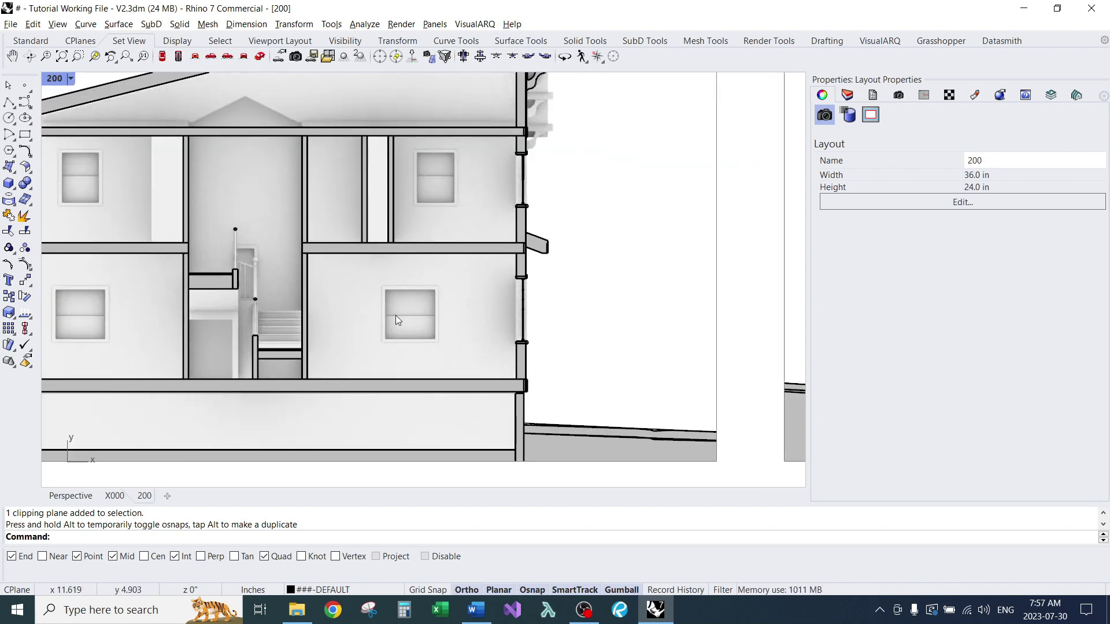
# - Examine the clipped roof and wall edges in the East Elevation detail on layout 200
pyautogui.moveTo(447, 285); pyautogui.dragTo(332, 408, button='right')
pyautogui.scroll(-3, 332, 408)
pyautogui.scroll(5, 408, 366)
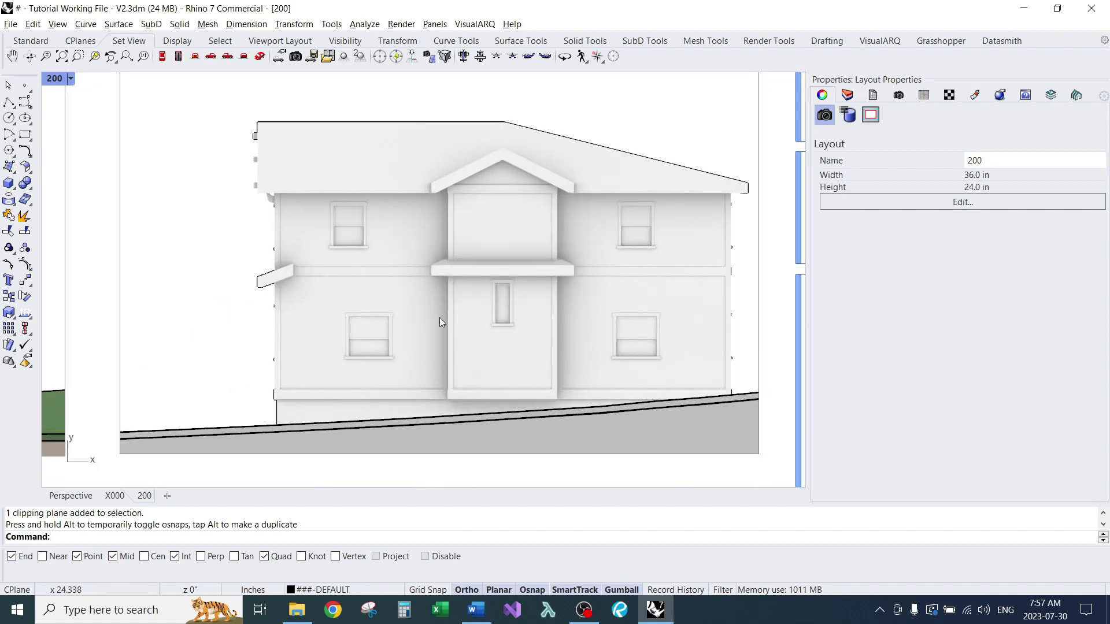
pyautogui.scroll(2, 389, 297)
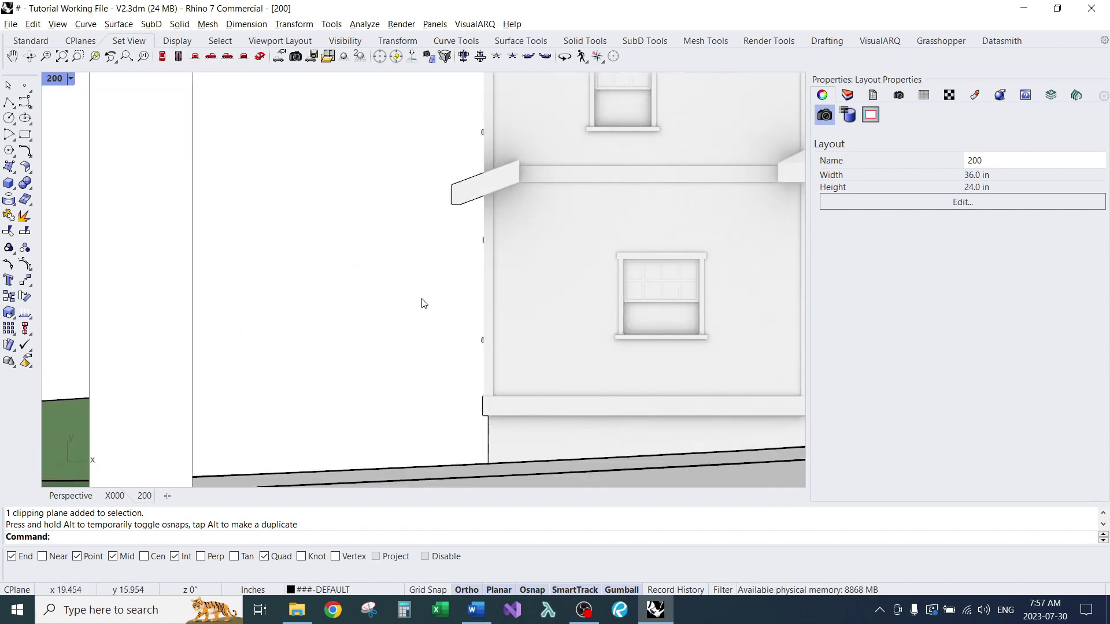
pyautogui.moveTo(424, 303); pyautogui.dragTo(499, 198, button='right')
pyautogui.moveTo(453, 251); pyautogui.dragTo(444, 322, button='right')
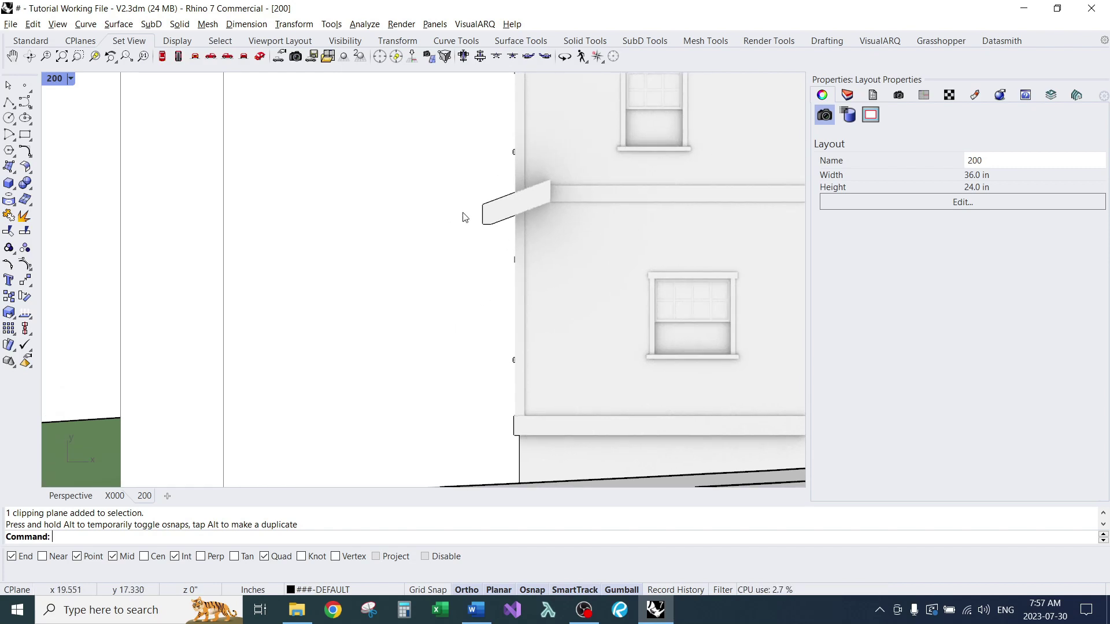
pyautogui.scroll(-6, 429, 325)
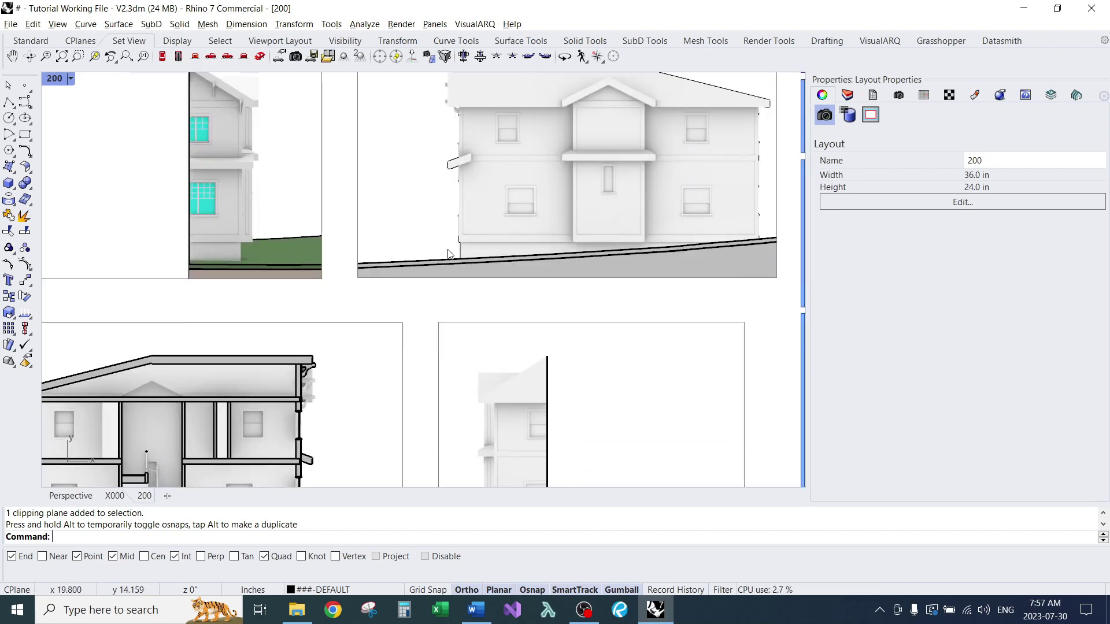
# - Limit the copied clipping plane's layout clipping to the East Elevation detail by disabling the South, West and North Elevation views
pyautogui.click(71, 495)
pyautogui.click(524, 301)
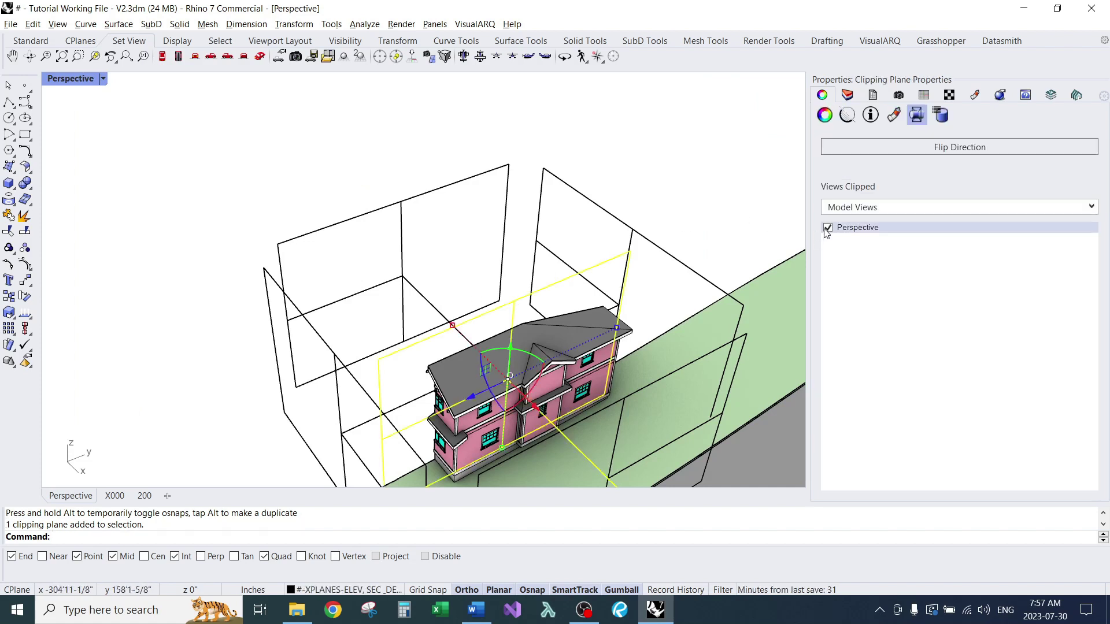
pyautogui.click(911, 207)
pyautogui.click(838, 237)
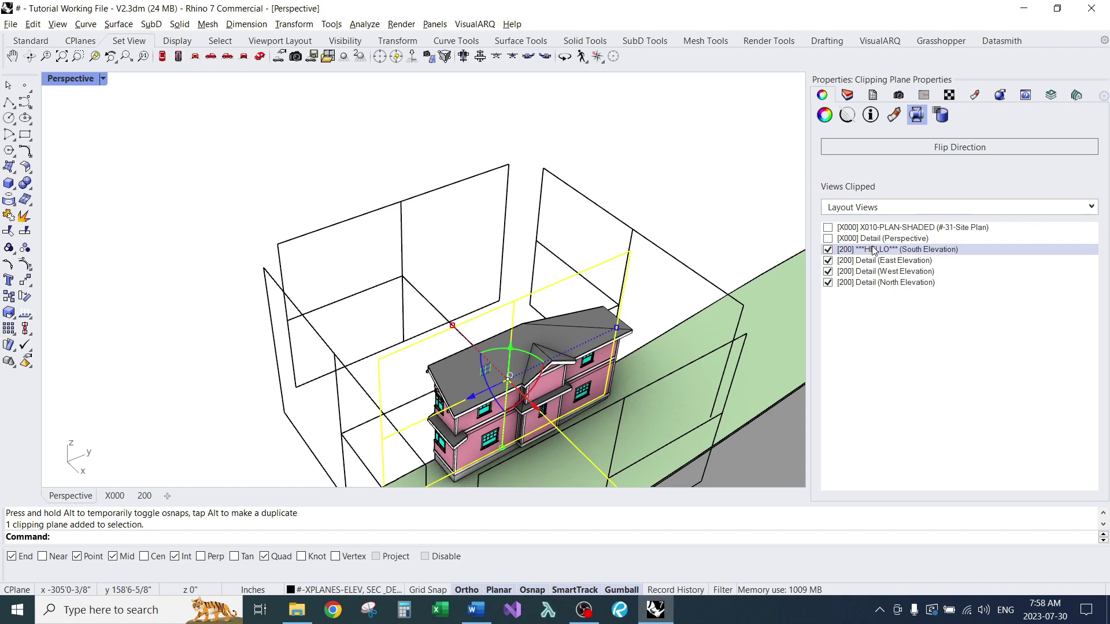
pyautogui.click(829, 250)
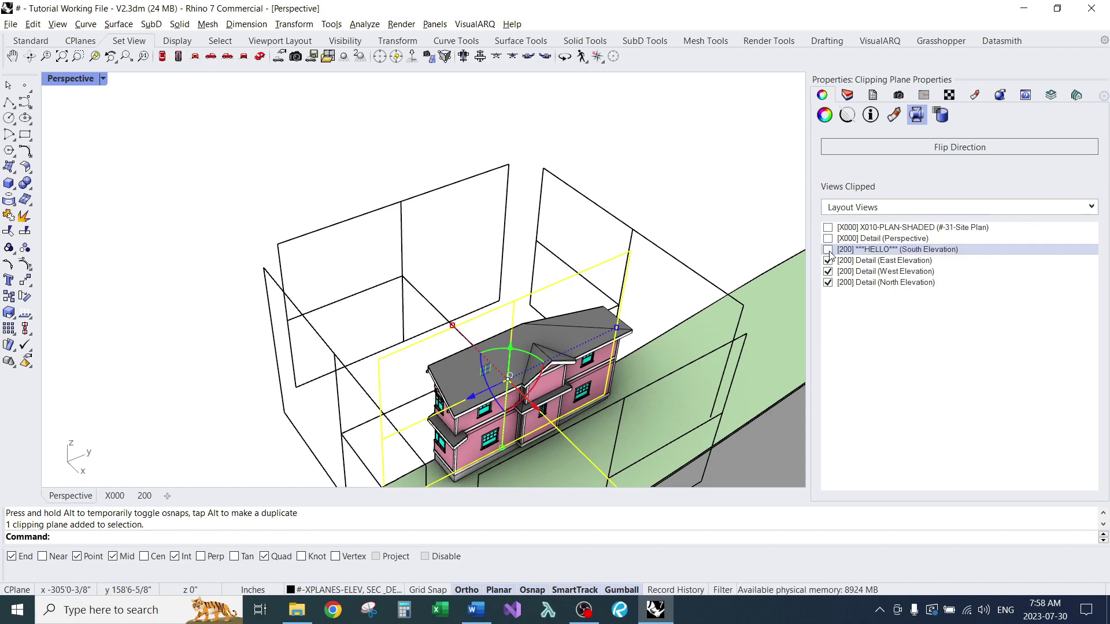
pyautogui.click(828, 283)
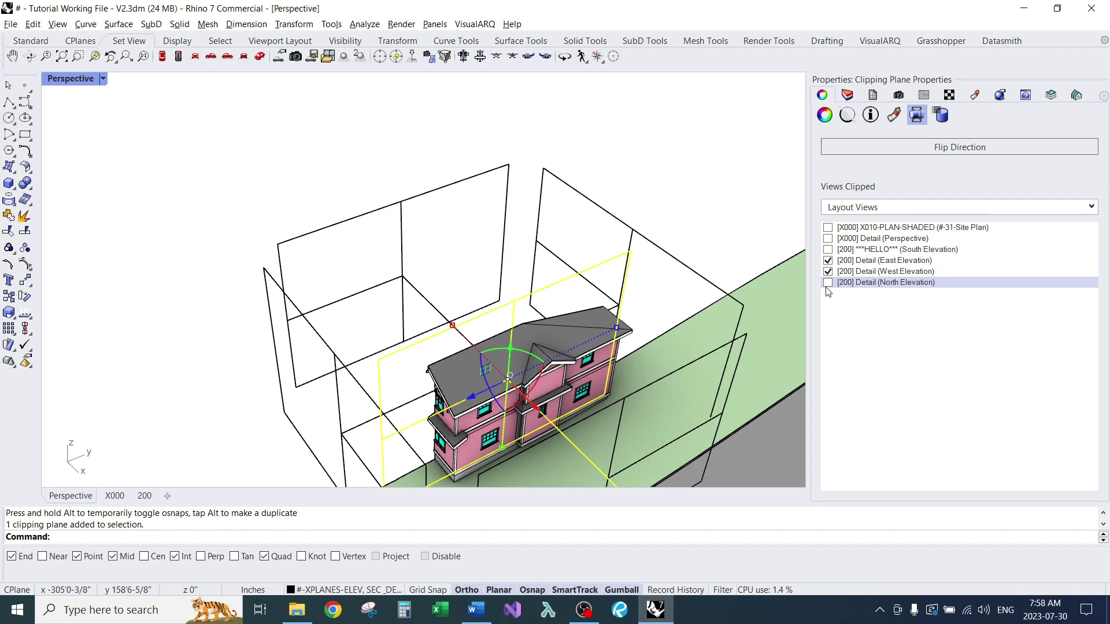
pyautogui.click(699, 173)
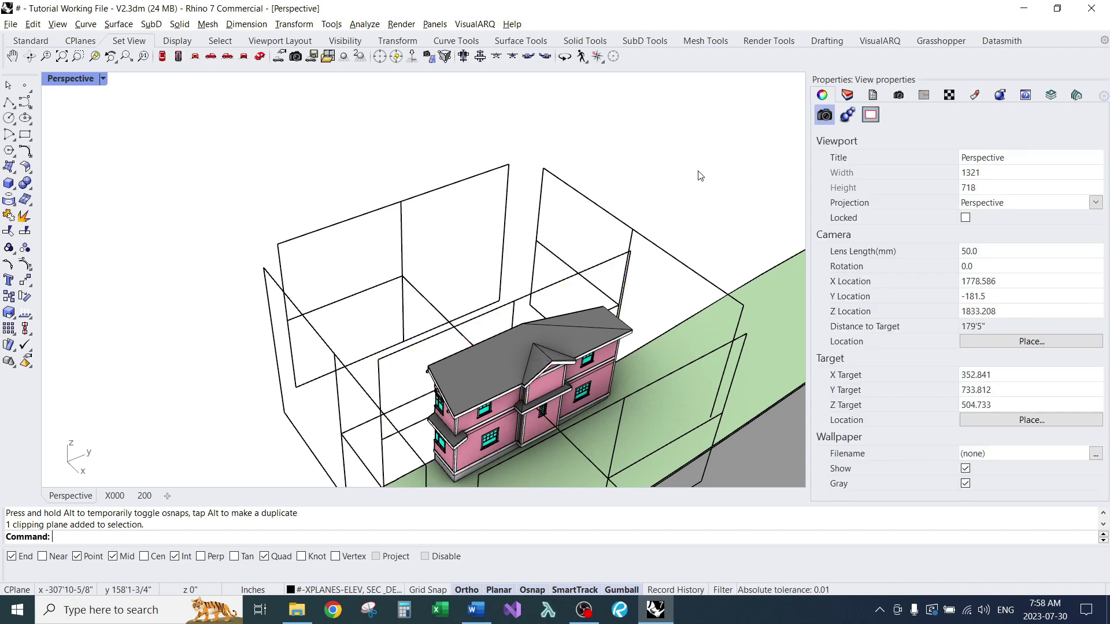
# - On layout 200, duplicate the East Elevation detail and place the copy beside the sheet, past the title block
pyautogui.click(145, 496)
pyautogui.scroll(4, 289, 269)
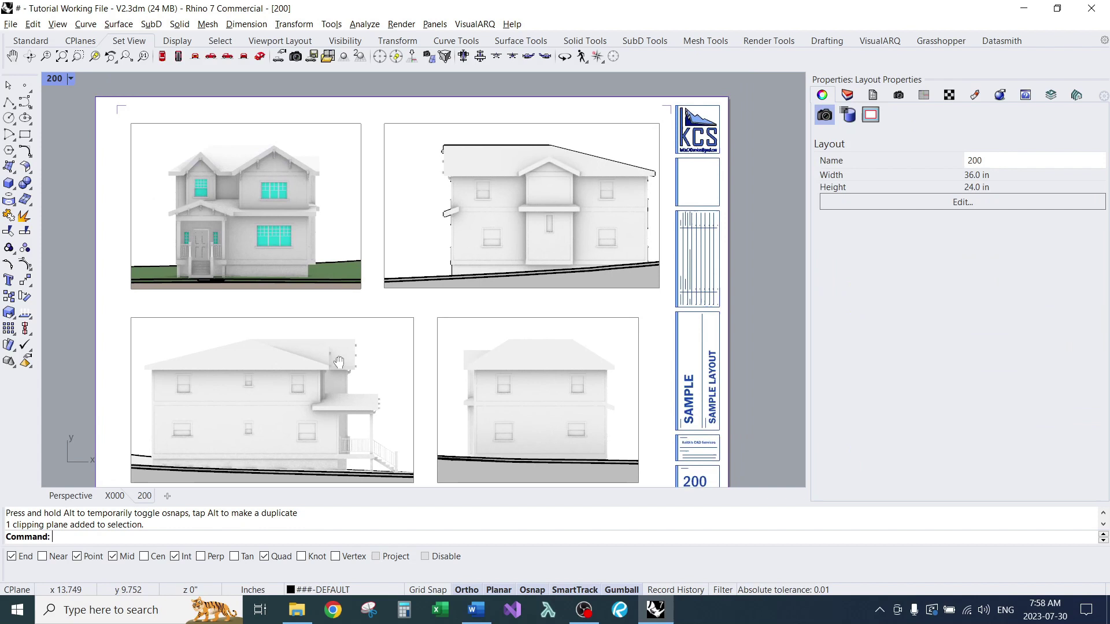
pyautogui.scroll(-2, 373, 256)
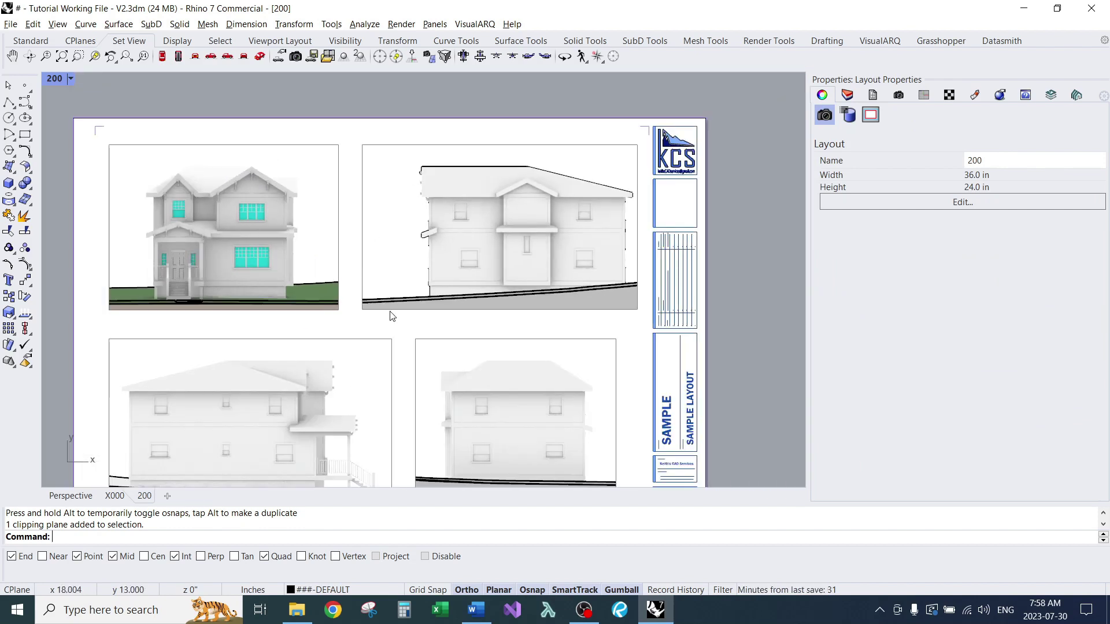
pyautogui.click(389, 312)
pyautogui.scroll(-3, 392, 263)
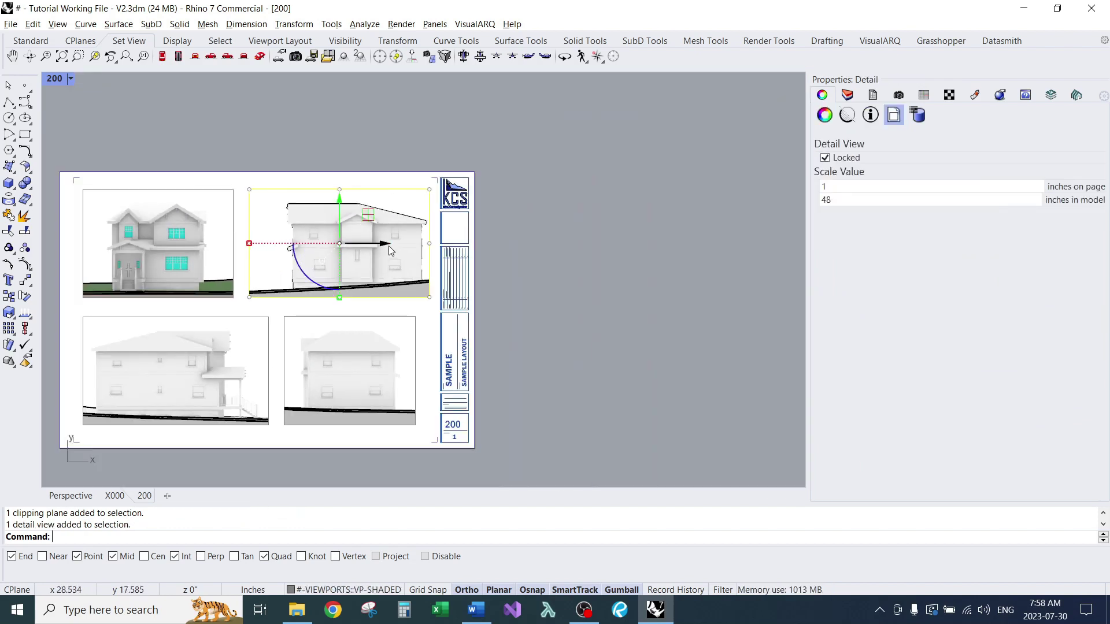
pyautogui.moveTo(389, 250); pyautogui.dragTo(588, 246)
pyautogui.click(573, 372)
# - Set the display mode of the copied East Elevation detail to kCsShaded with SetDisplayMode and return to the layout
pyautogui.scroll(3, 573, 372)
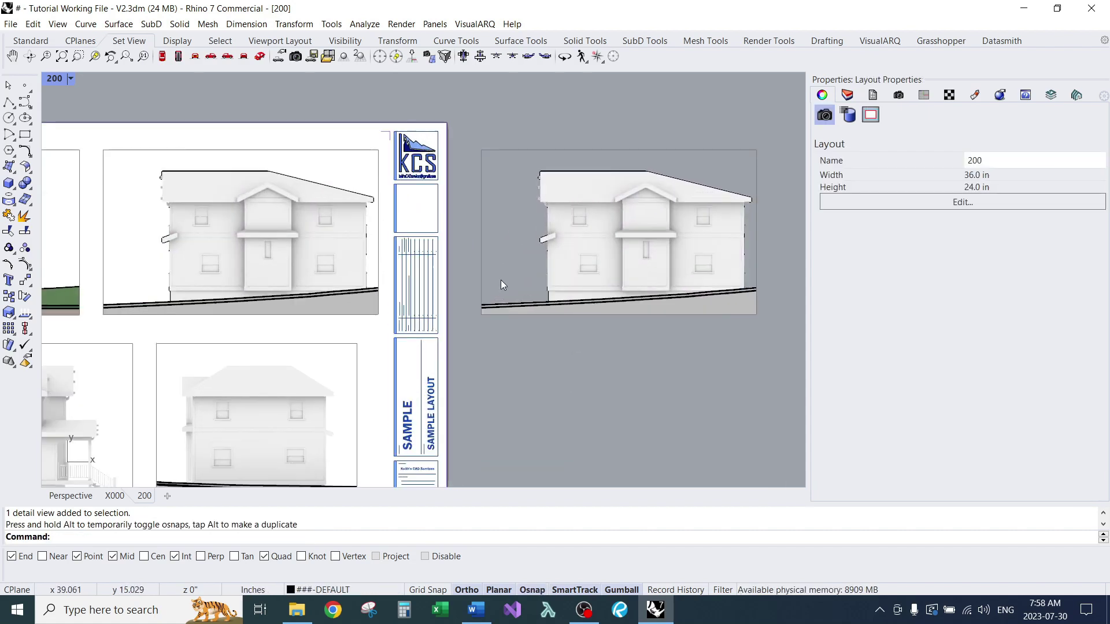
pyautogui.click(509, 268)
pyautogui.write('SetDisplayMode')
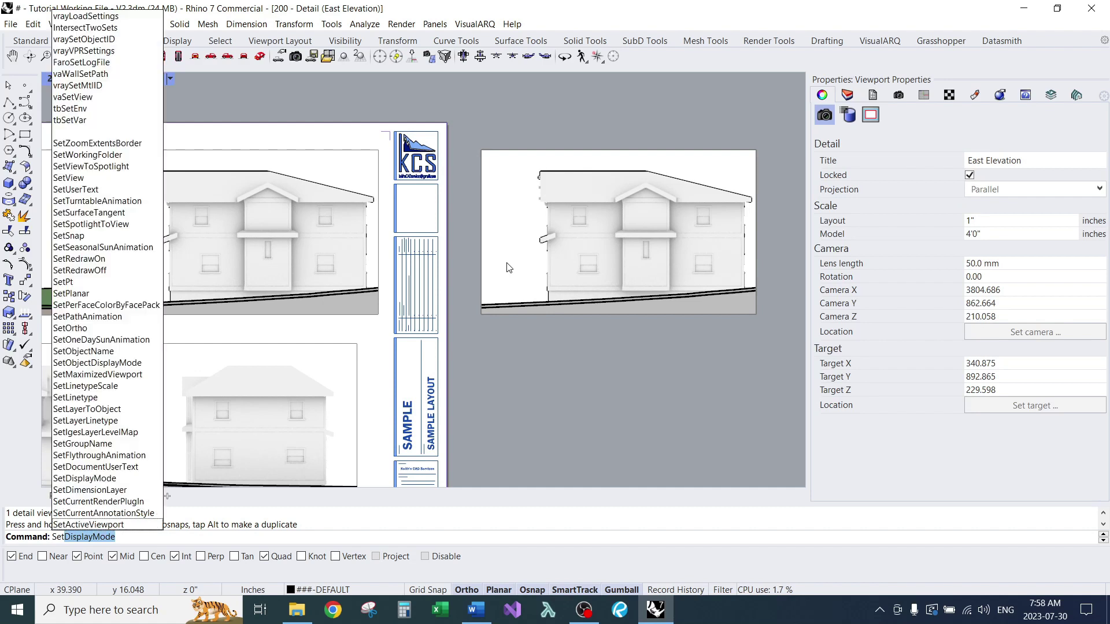
pyautogui.press('Return')
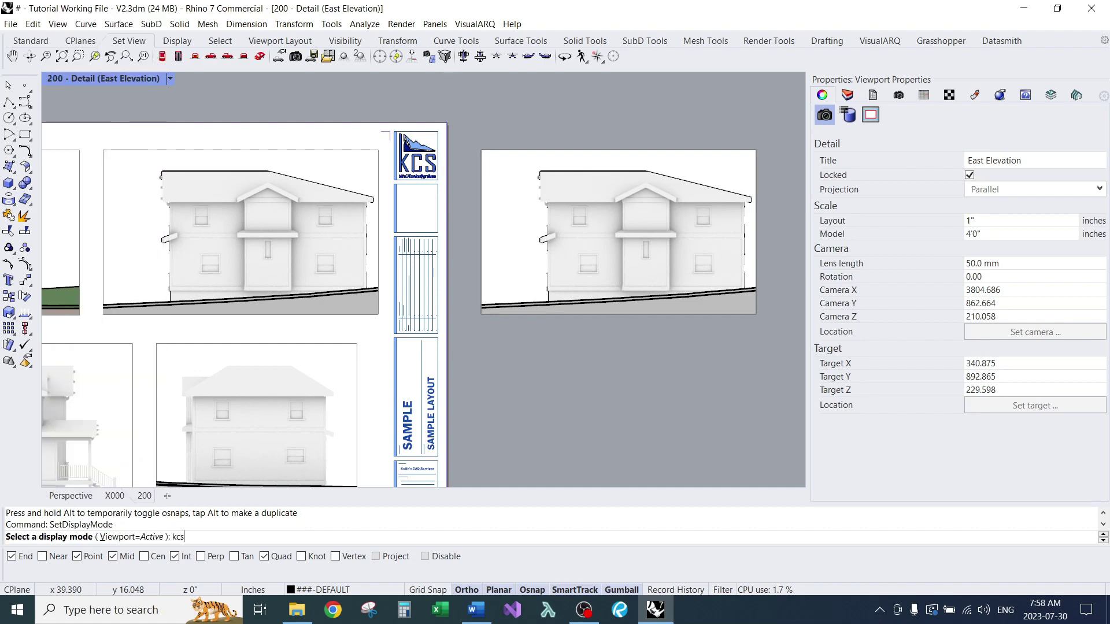
pyautogui.write('kcsshaded')
pyautogui.press('Return')
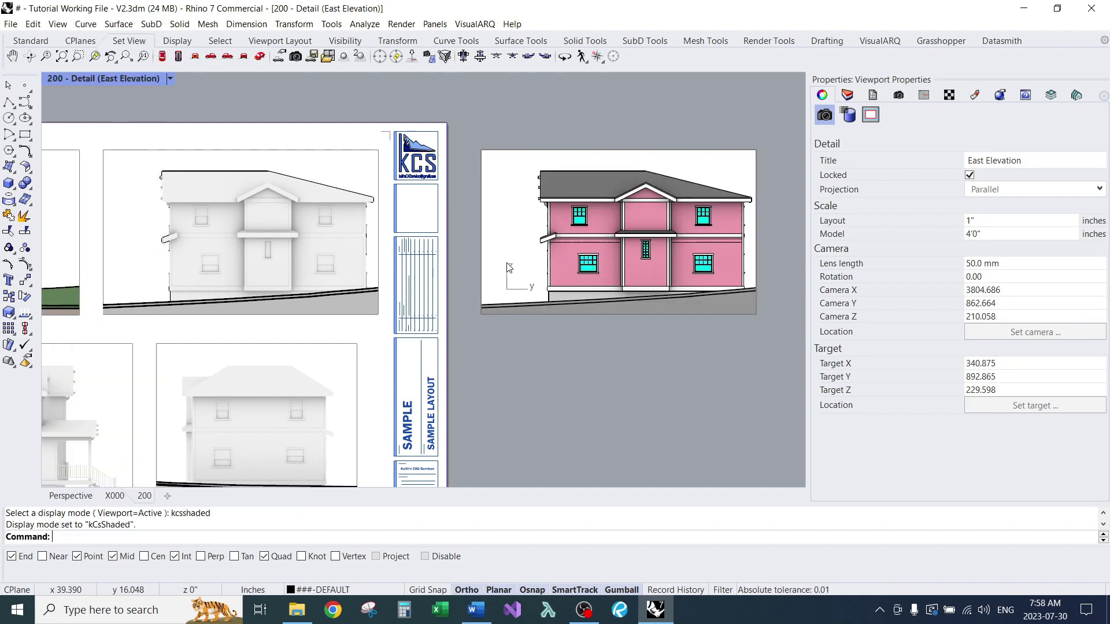
pyautogui.doubleClick(578, 375)
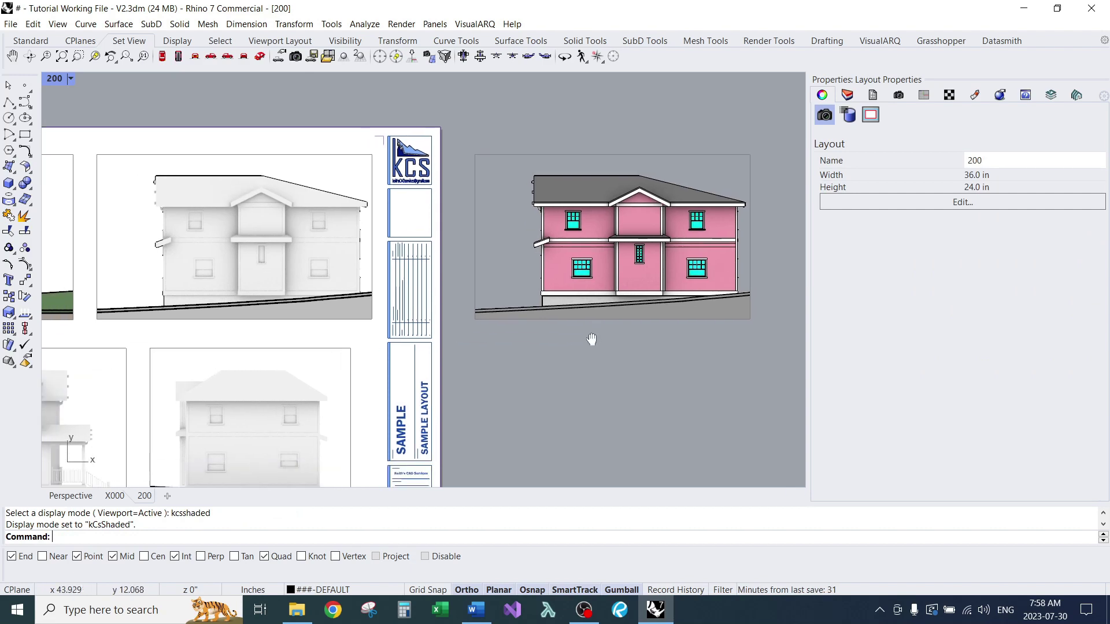
# - Assign the copied East Elevation detail beside the sheet to the #-TEMP-RED layer
pyautogui.scroll(-2, 587, 333)
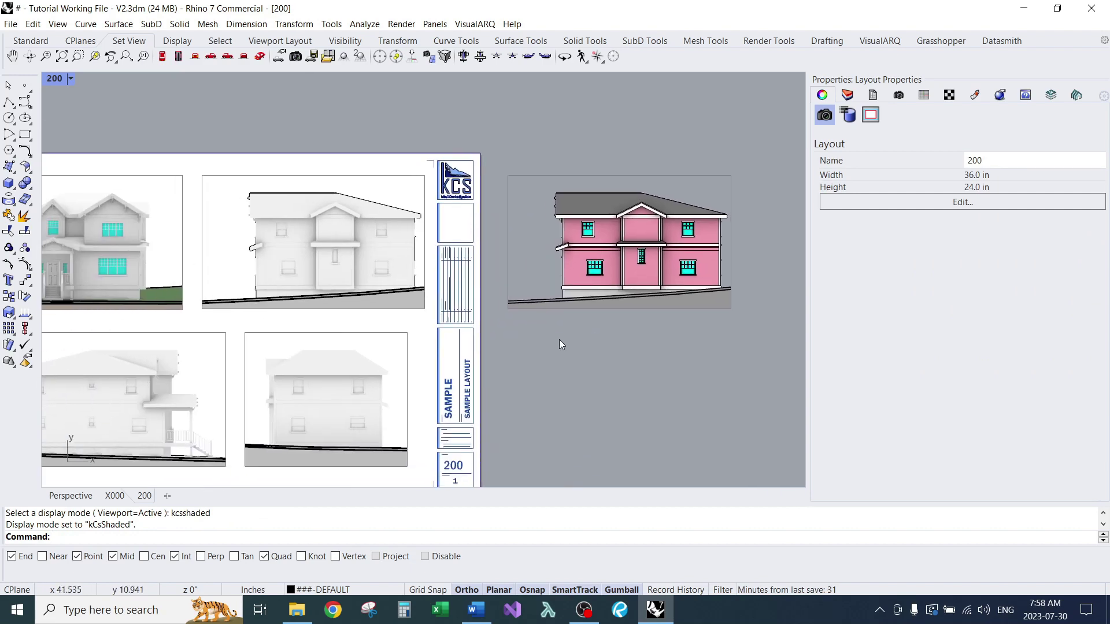
pyautogui.click(537, 301)
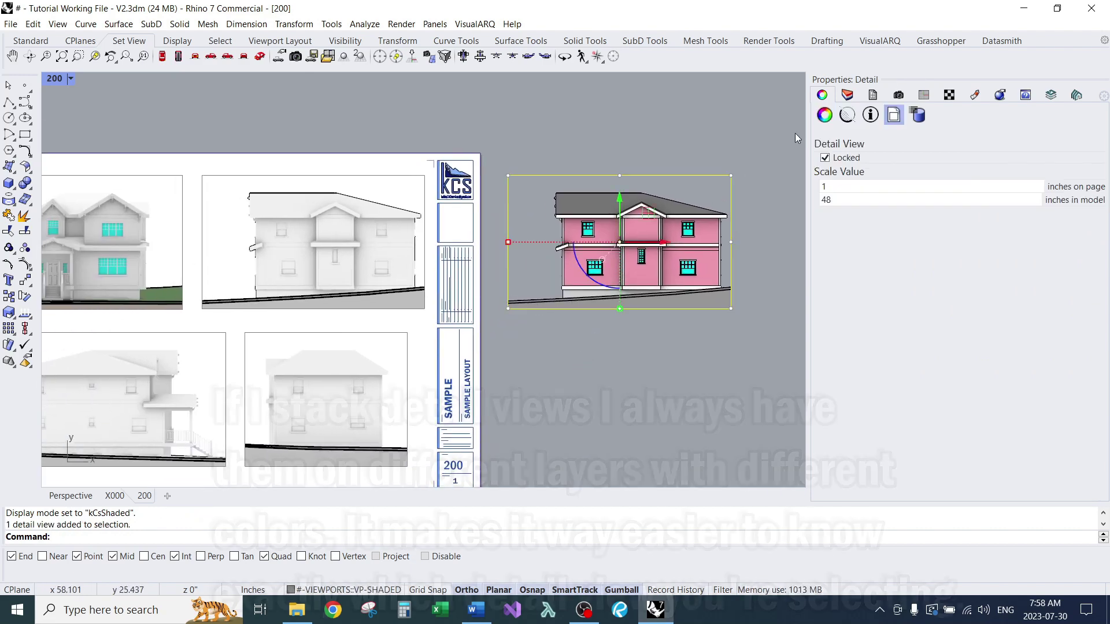
pyautogui.click(824, 116)
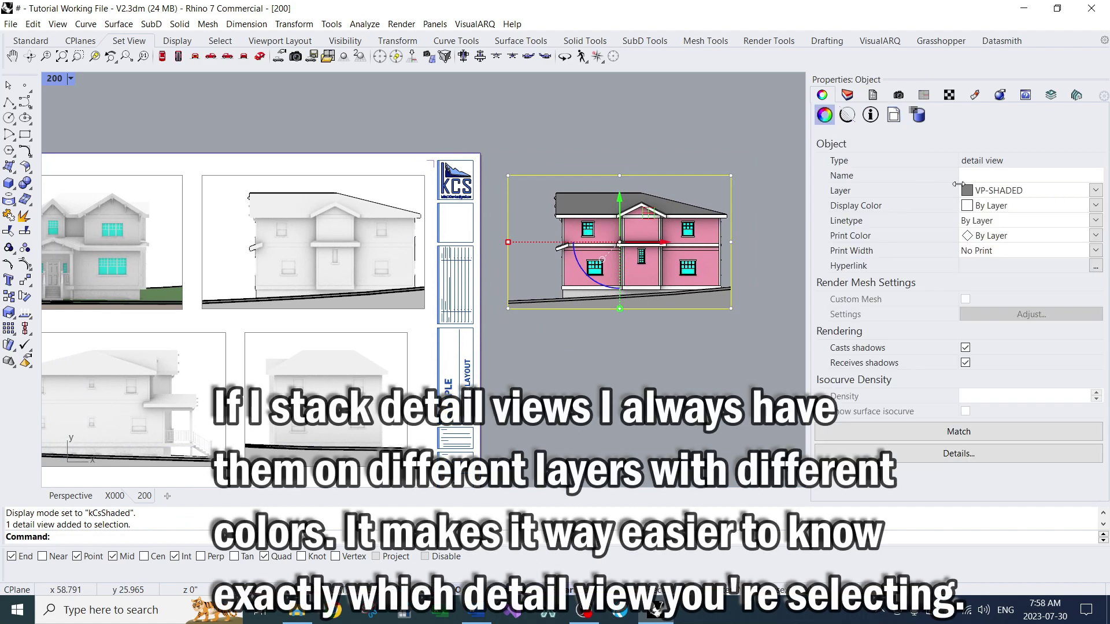
pyautogui.click(1096, 191)
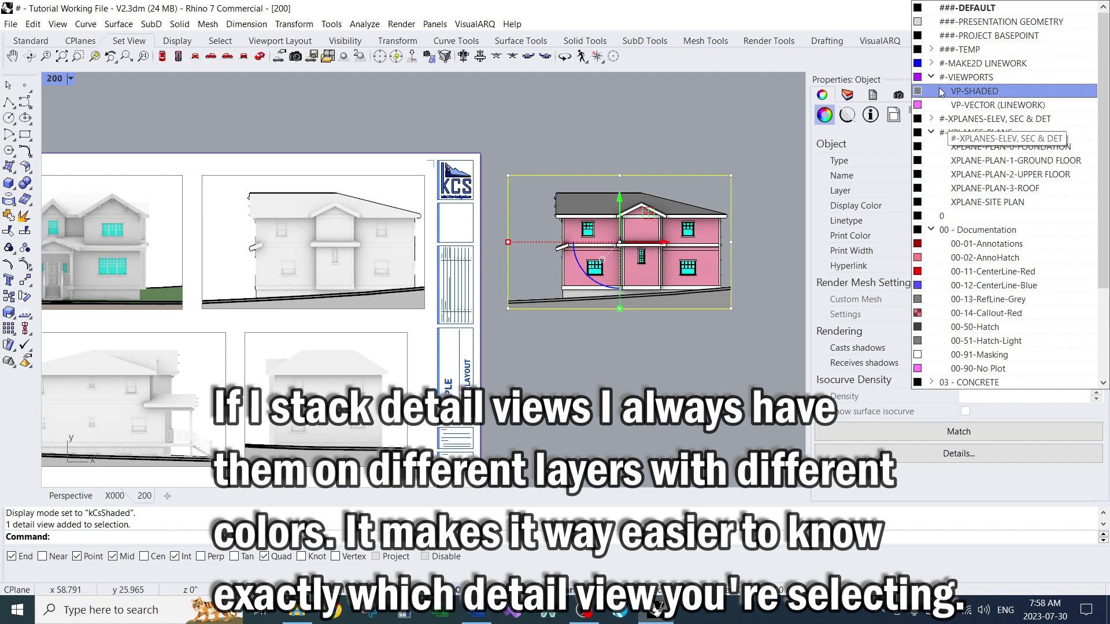
pyautogui.click(931, 49)
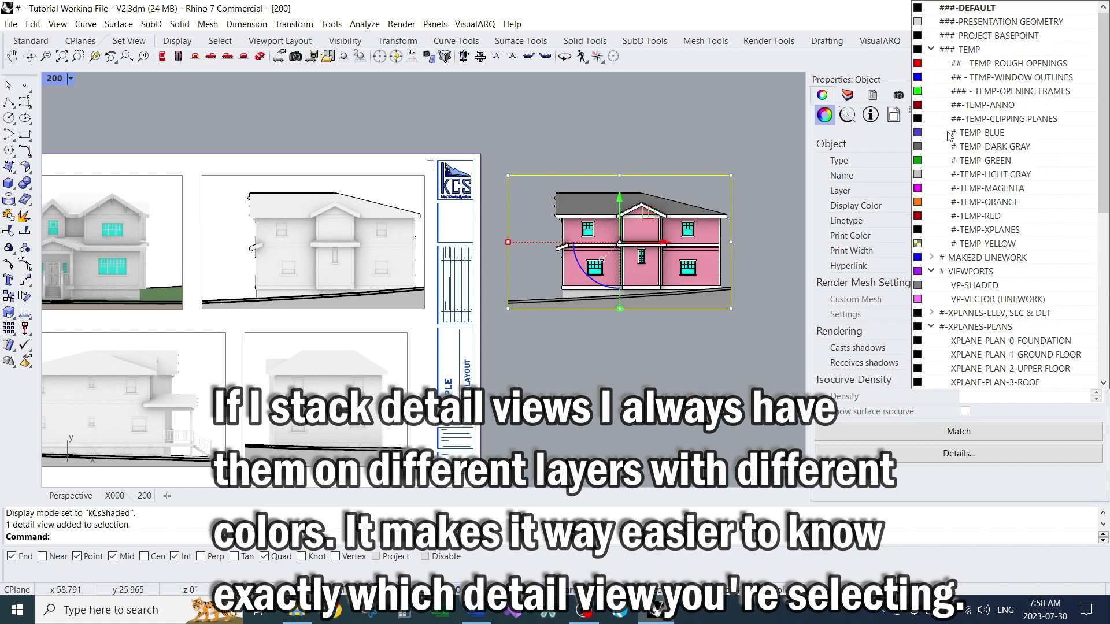
pyautogui.click(976, 216)
pyautogui.click(794, 148)
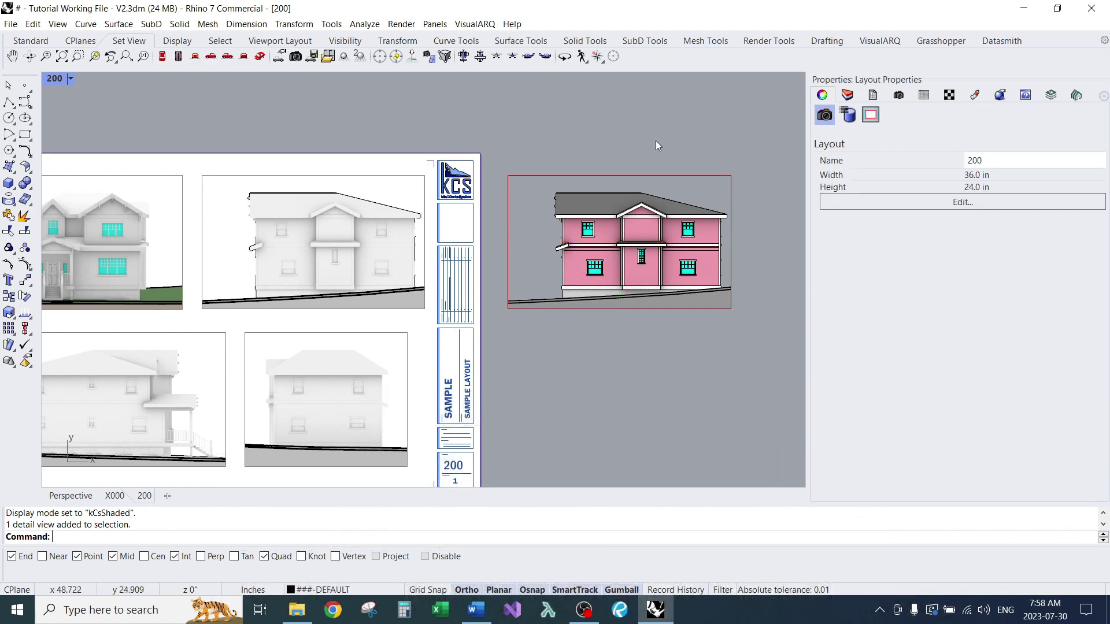
# - In the Perspective view, inspect which layout 200 East Elevation details the clipping plane nearest the house clips
pyautogui.scroll(-3, 655, 145)
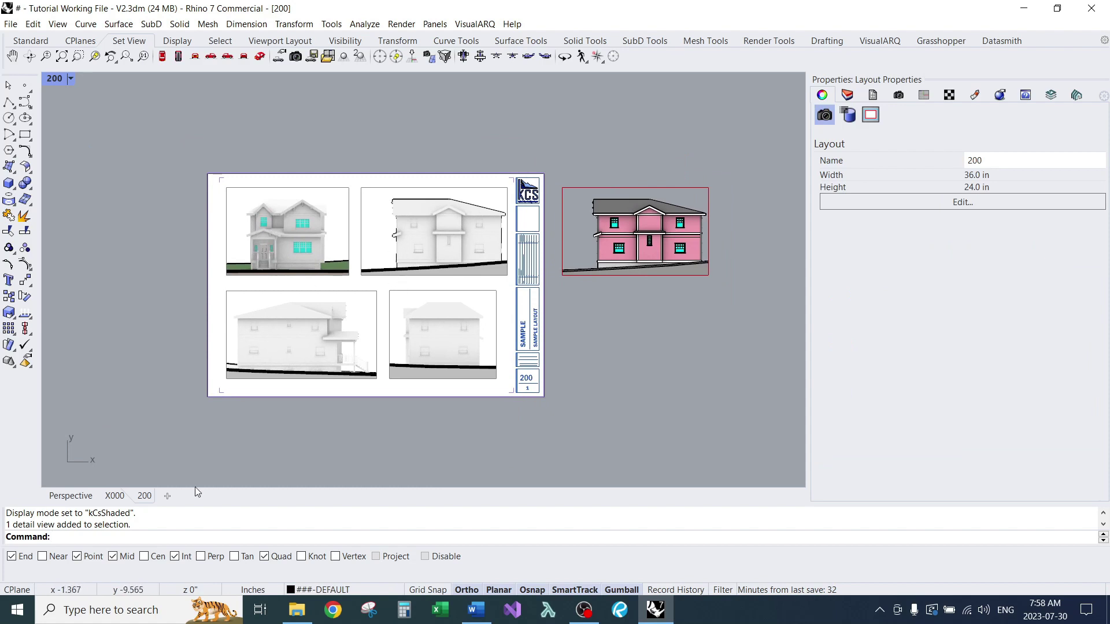
pyautogui.moveTo(407, 408)
pyautogui.mouseDown(button='right')
pyautogui.moveTo(348, 409)
pyautogui.moveTo(395, 407)
pyautogui.mouseUp(button='right')
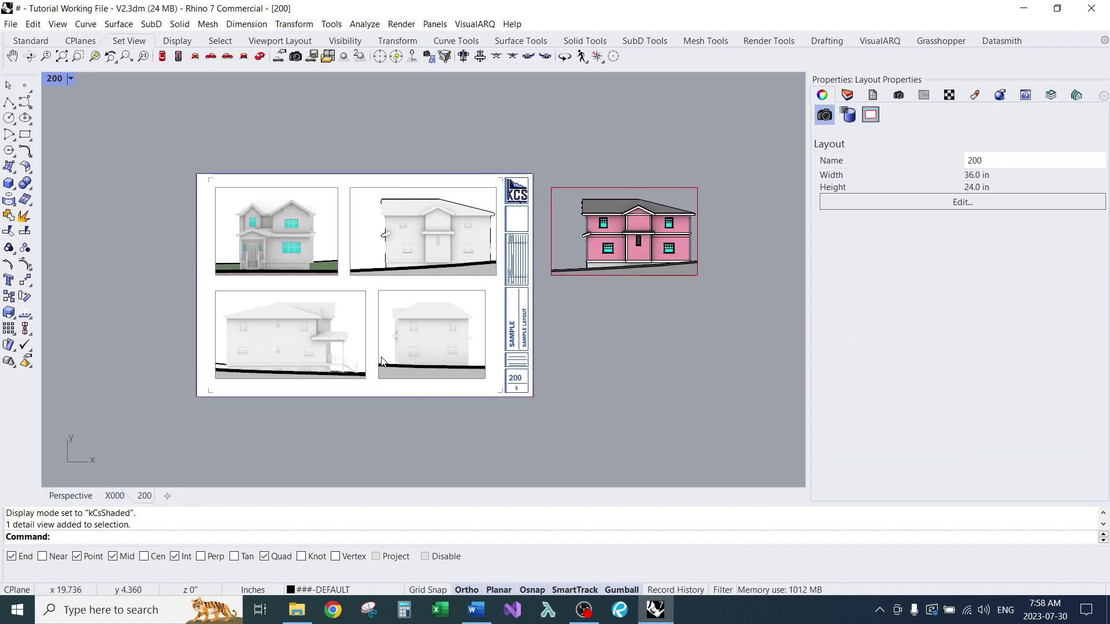
pyautogui.scroll(3, 383, 352)
pyautogui.scroll(1, 279, 394)
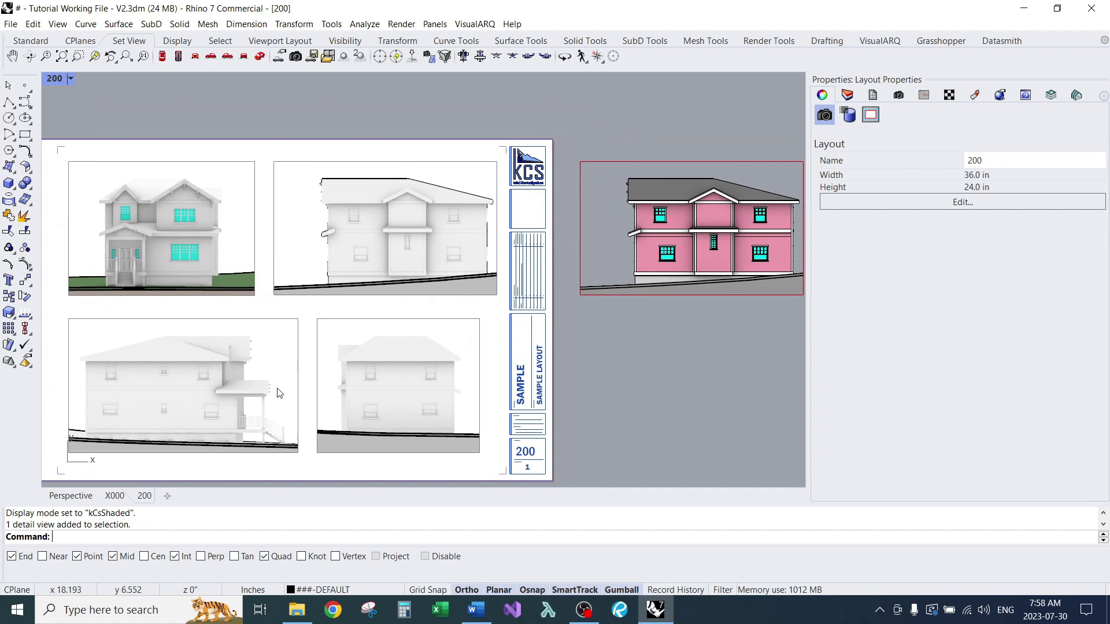
pyautogui.click(70, 496)
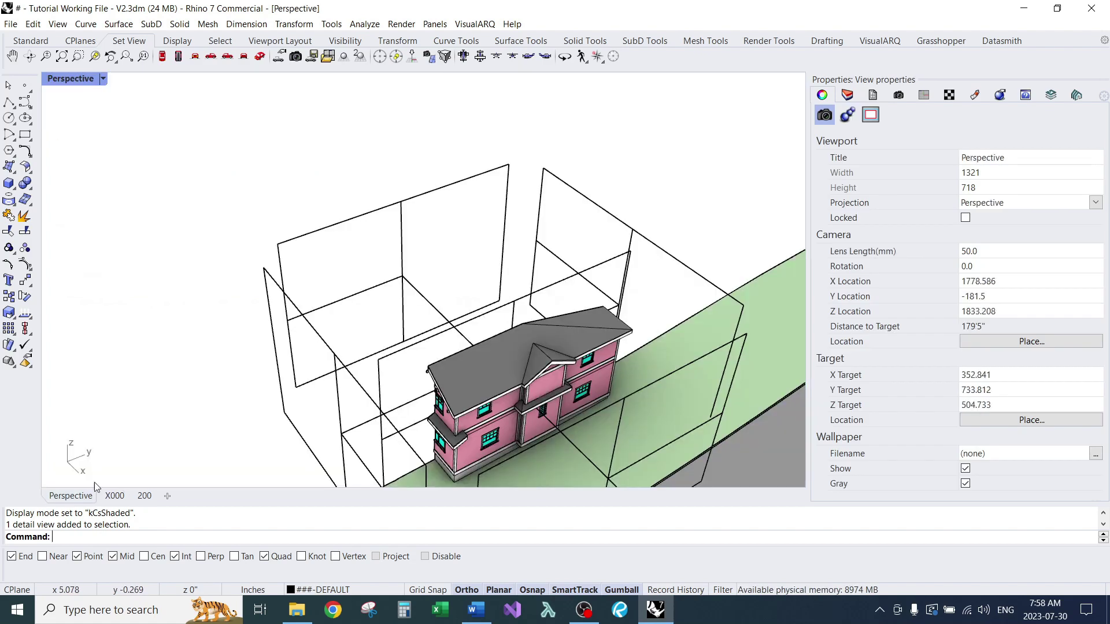
pyautogui.click(523, 302)
pyautogui.click(865, 209)
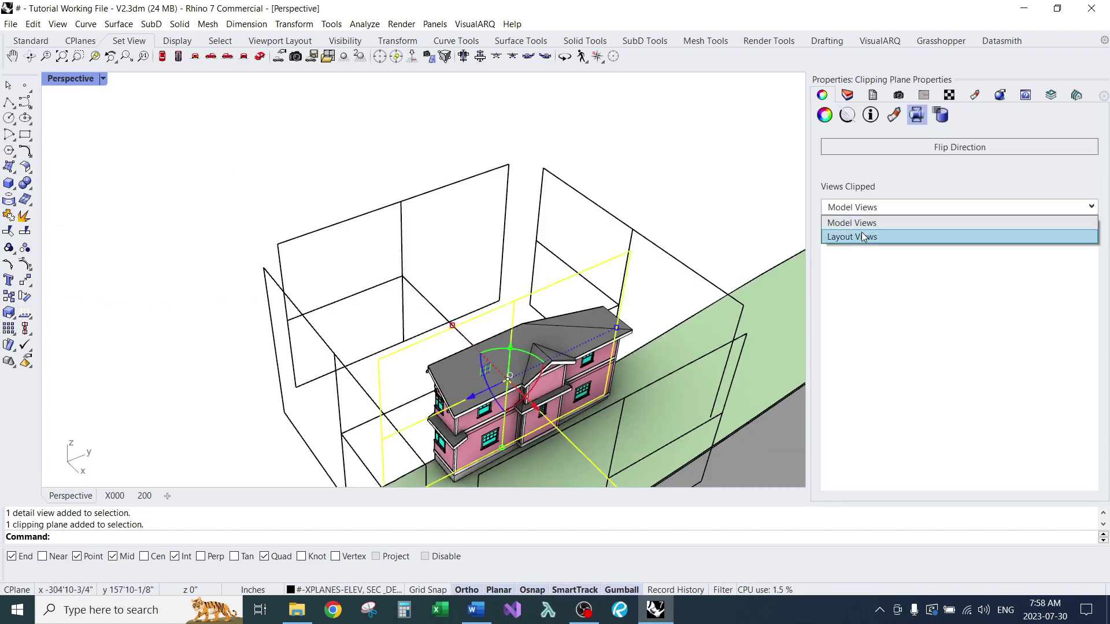
pyautogui.click(864, 237)
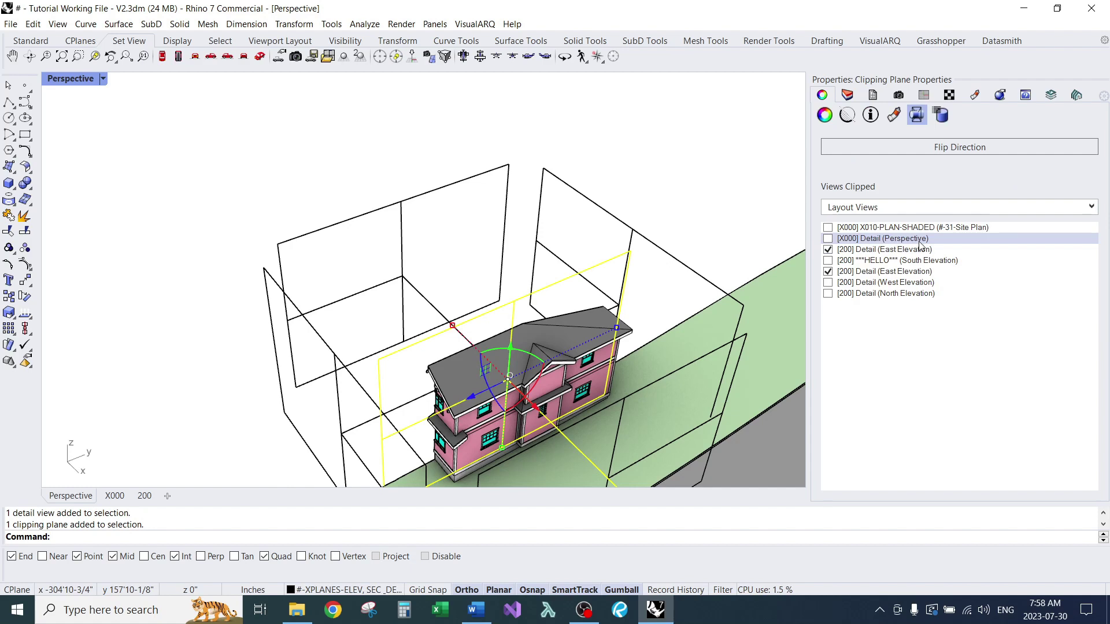
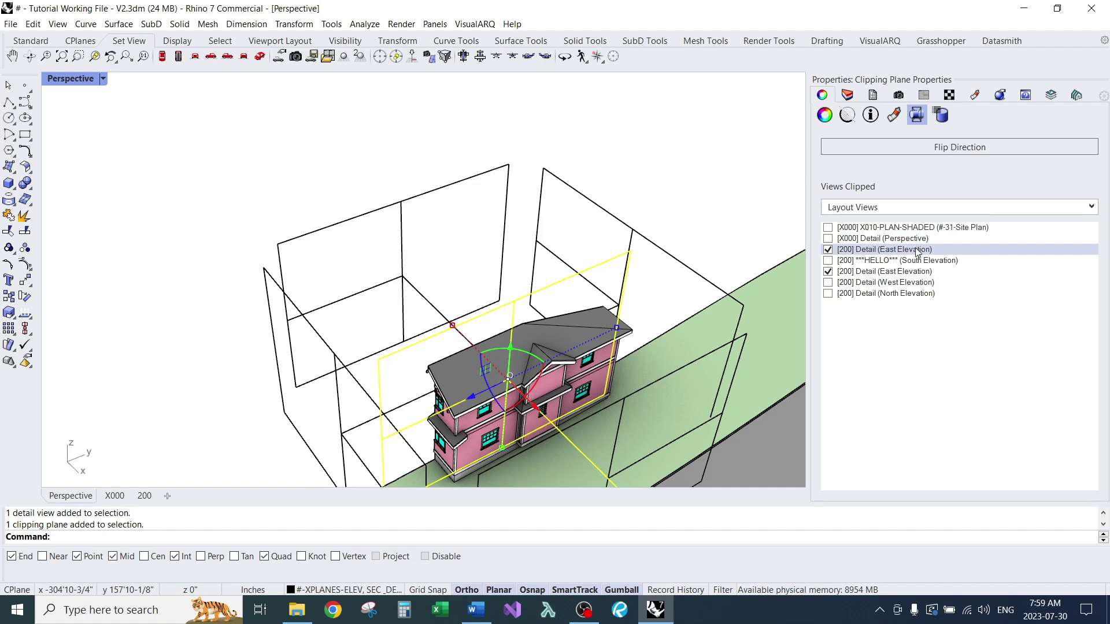
pyautogui.click(916, 273)
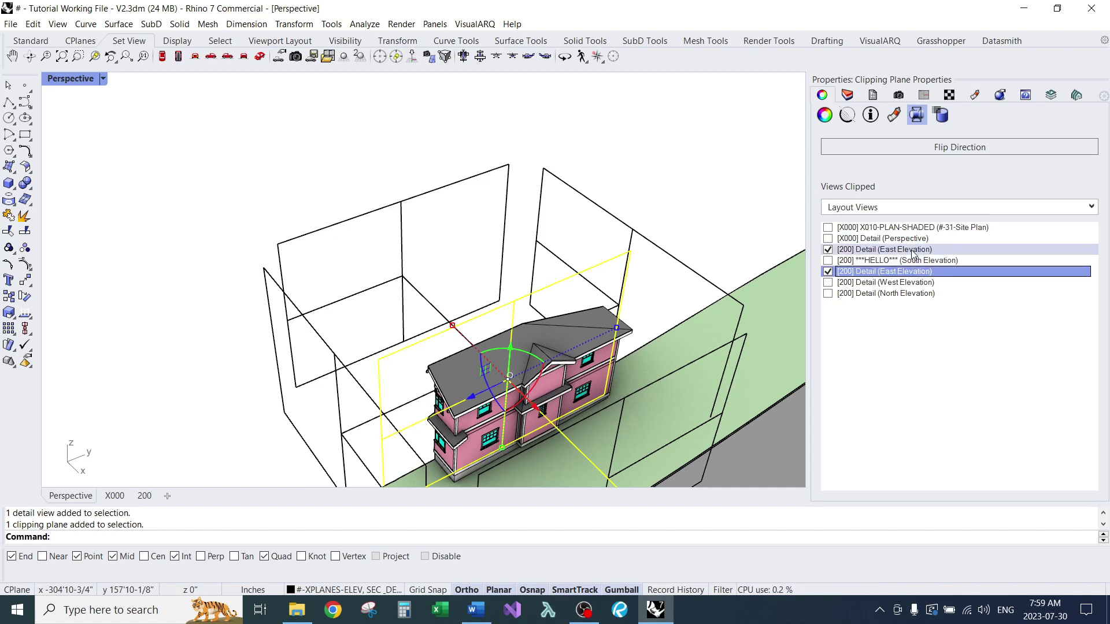
pyautogui.click(913, 250)
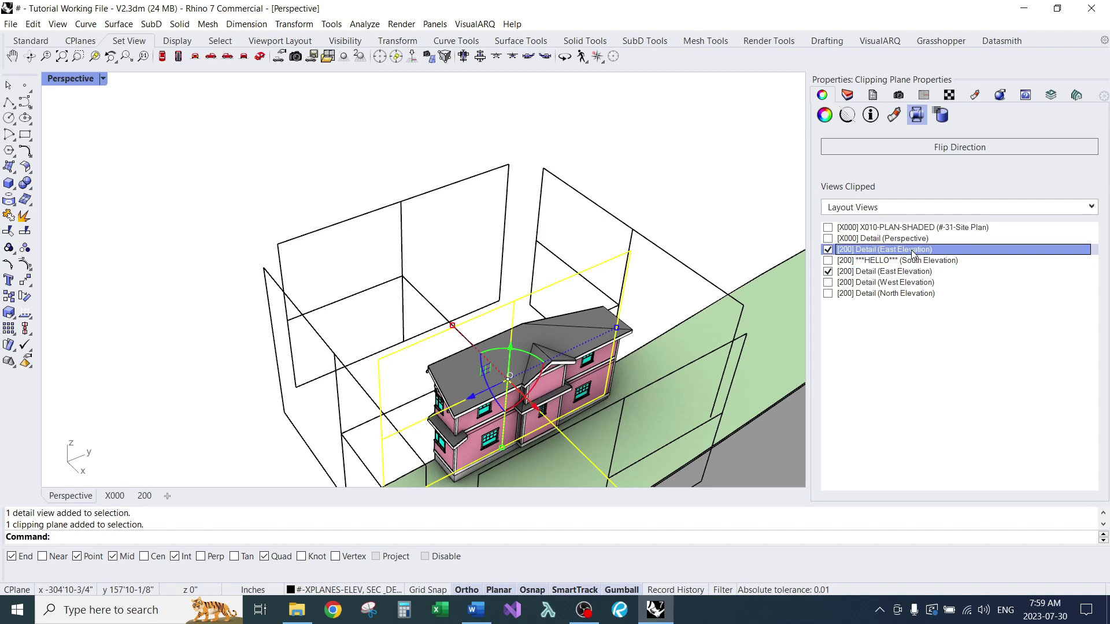
pyautogui.click(911, 271)
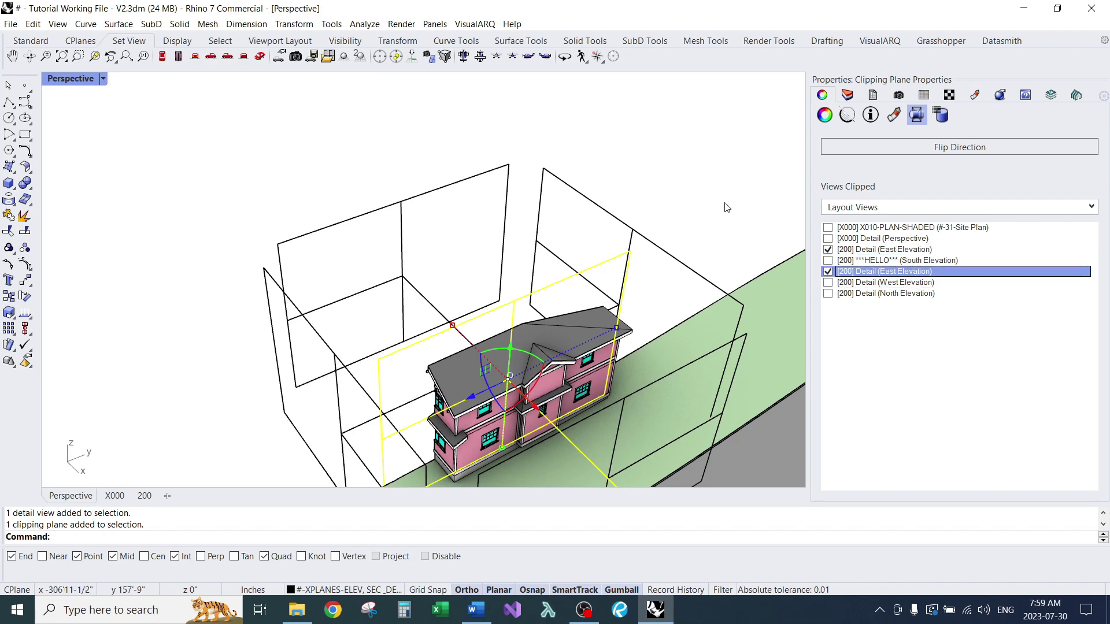
pyautogui.click(752, 225)
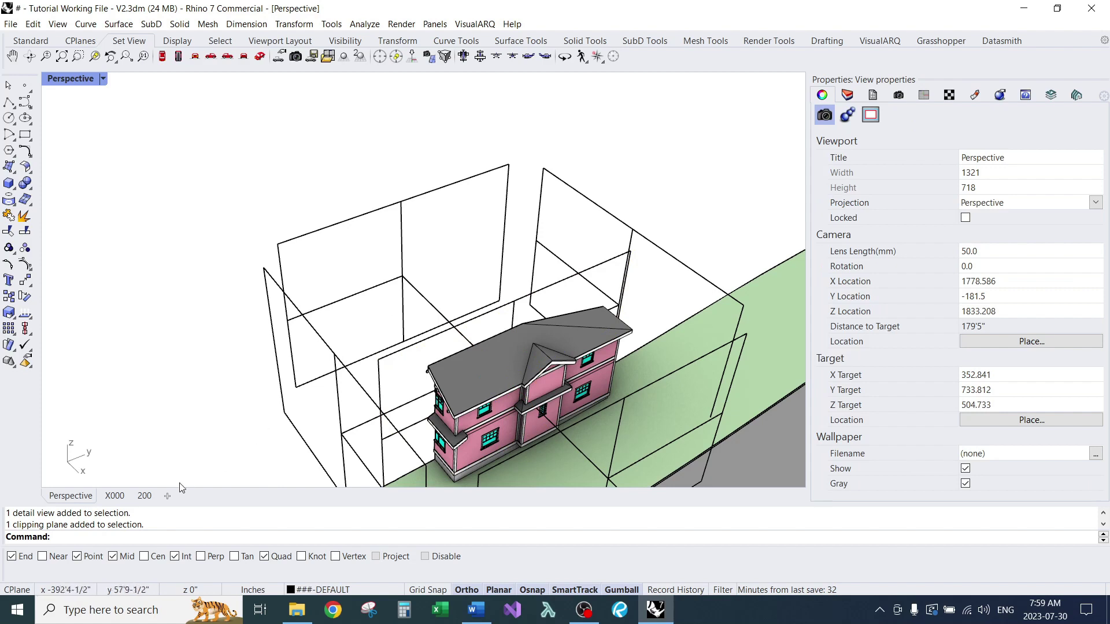
# - On layout 200, name the copied East Elevation detail beside the sheet "Foreground"
pyautogui.click(146, 497)
pyautogui.moveTo(603, 271); pyautogui.dragTo(511, 340, button='right')
pyautogui.moveTo(485, 295); pyautogui.dragTo(484, 296)
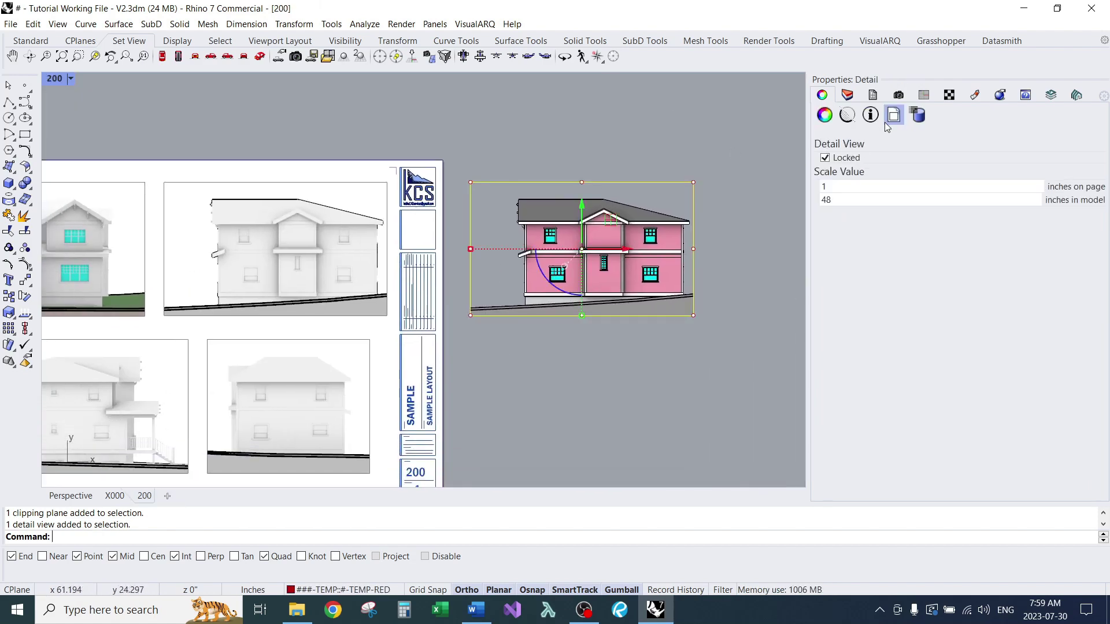
pyautogui.click(872, 115)
pyautogui.click(989, 195)
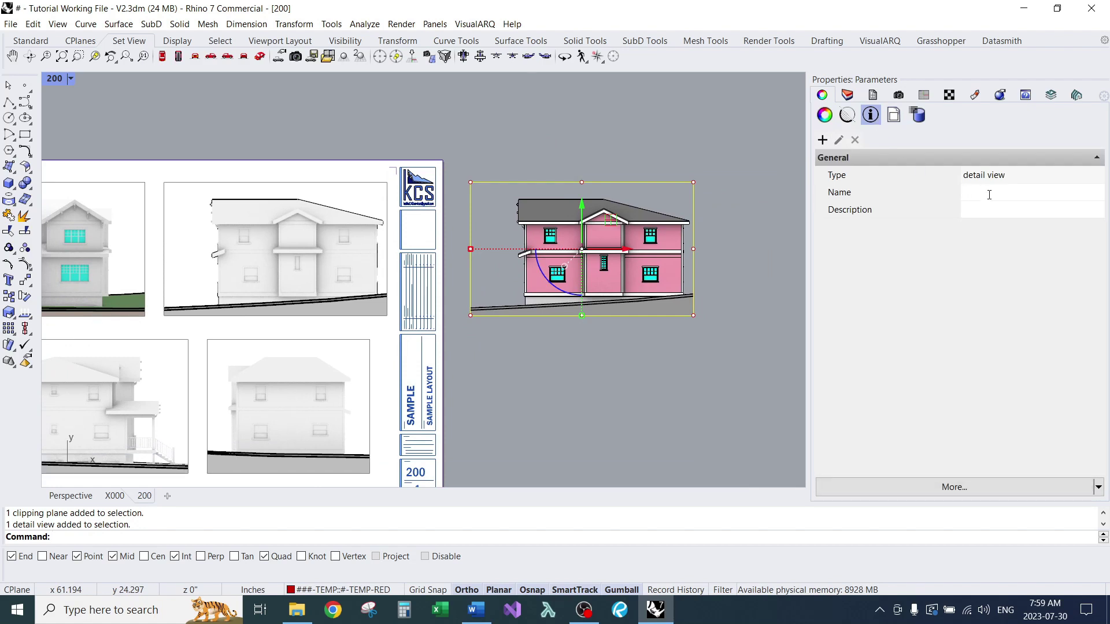
pyautogui.write('Foreground')
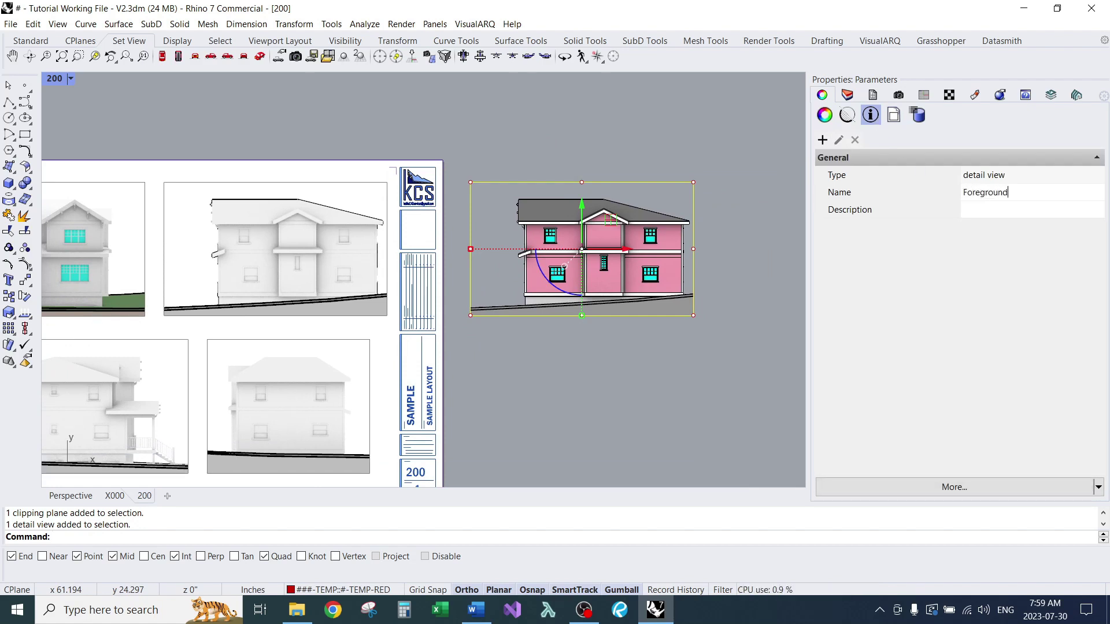
pyautogui.click(668, 390)
# - Name the original East Elevation detail on the sheet "Background"
pyautogui.click(342, 315)
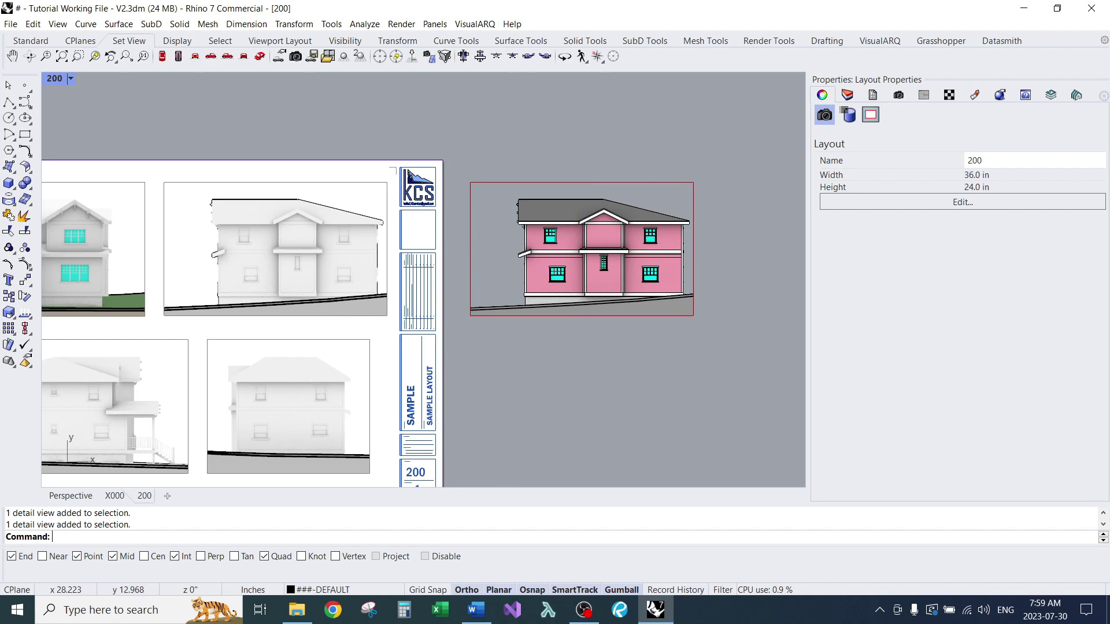
pyautogui.click(870, 117)
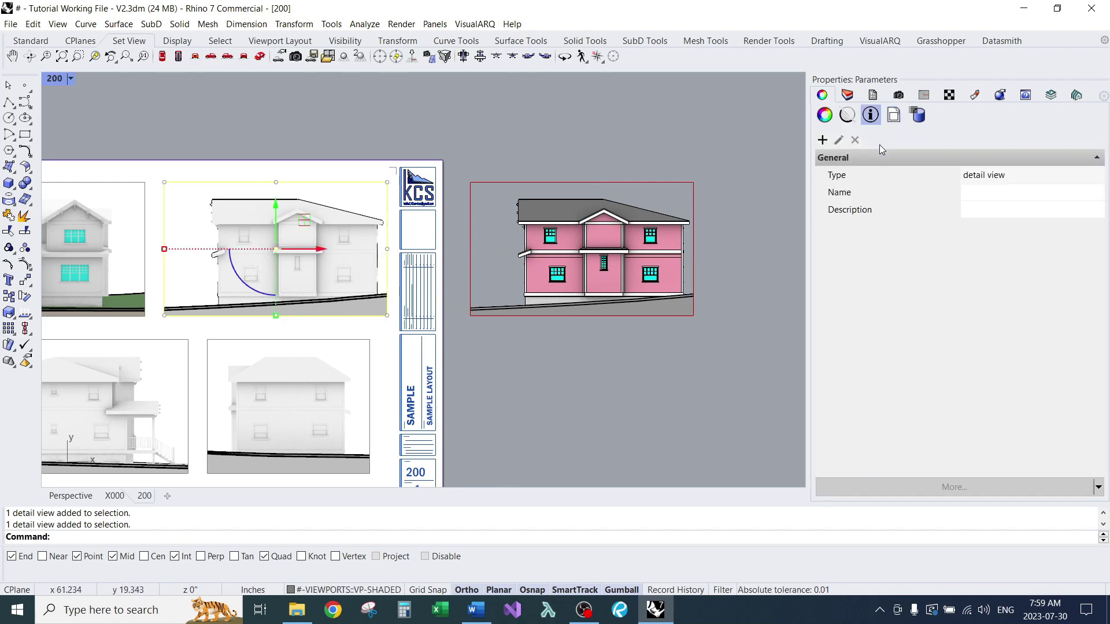
pyautogui.write('Background')
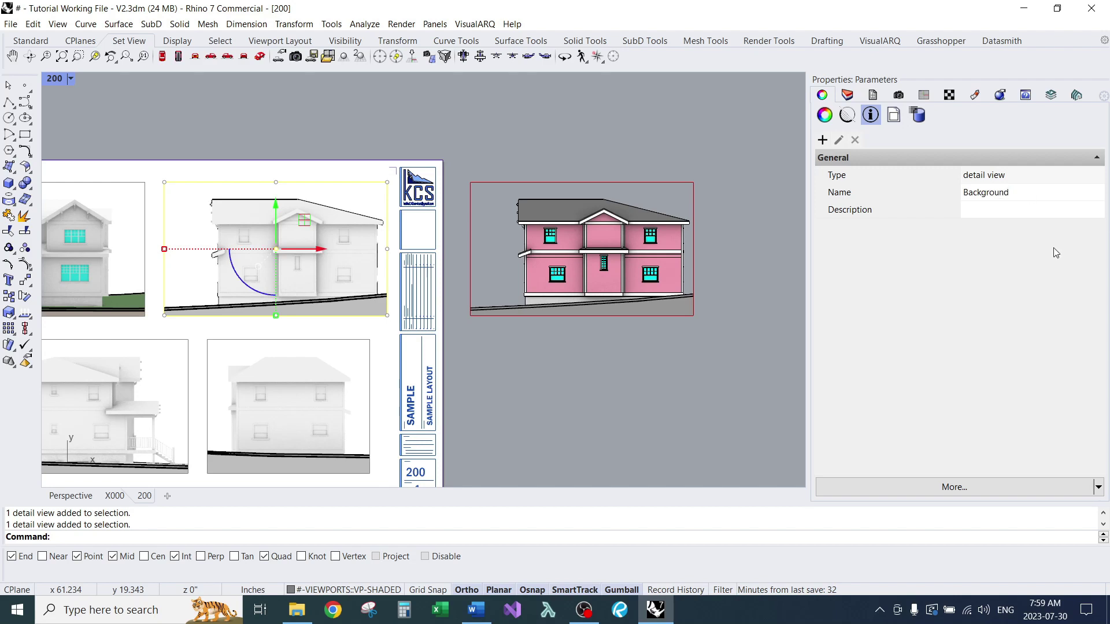
pyautogui.click(766, 286)
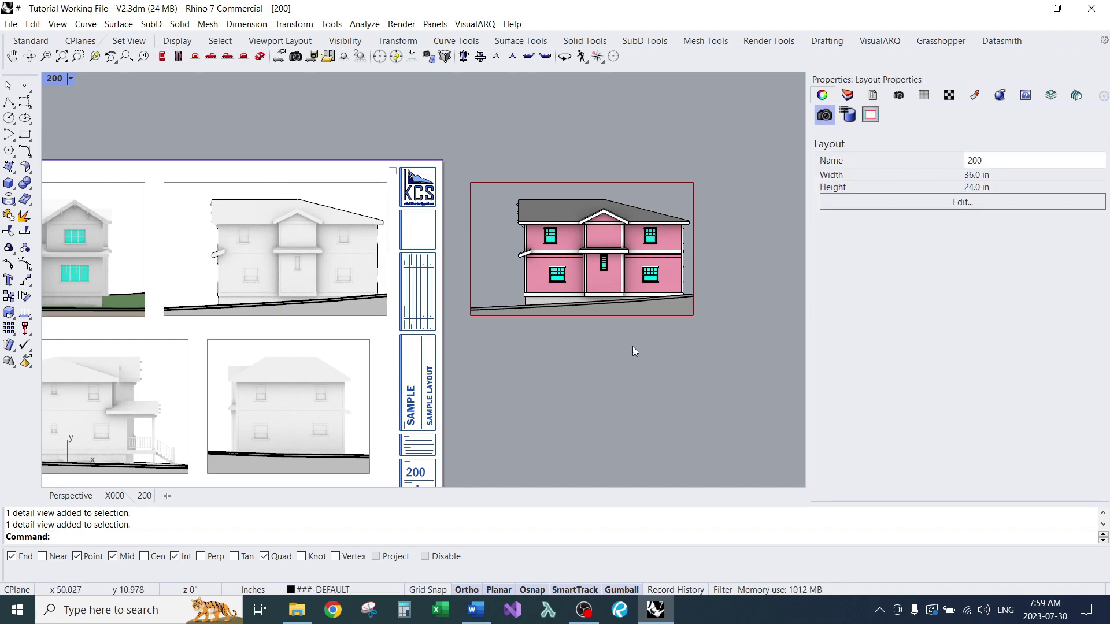
# - Move the Foreground detail by its lower-left corner onto the matching corner of the Background detail
pyautogui.scroll(-4, 610, 374)
pyautogui.moveTo(608, 373); pyautogui.dragTo(650, 360, button='right')
pyautogui.scroll(6, 620, 351)
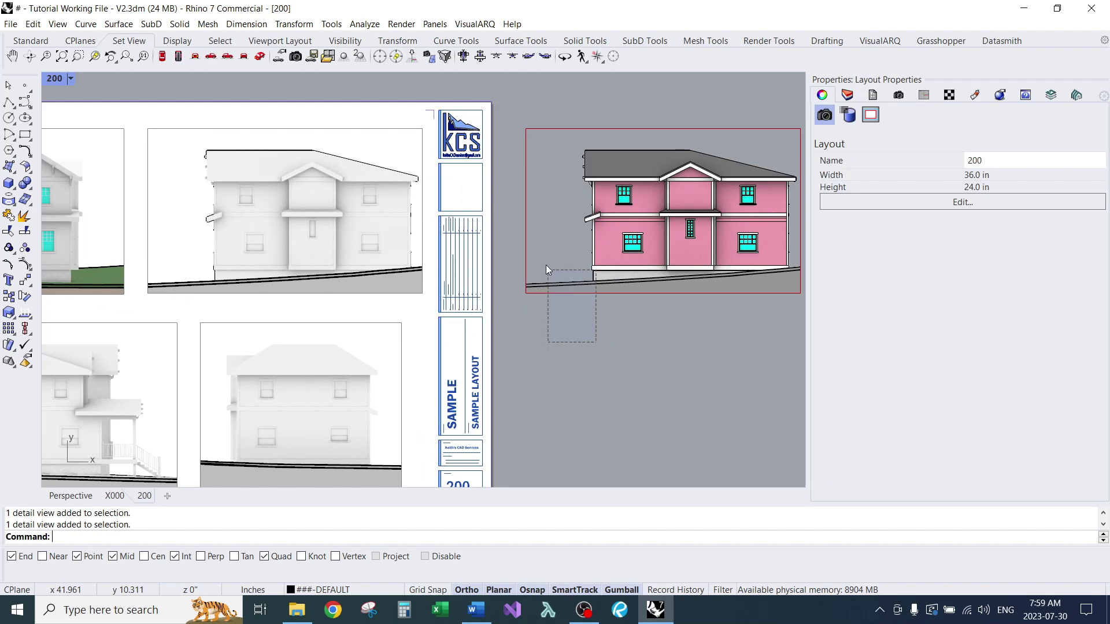
pyautogui.click(546, 269)
pyautogui.write('m')
pyautogui.press('Return')
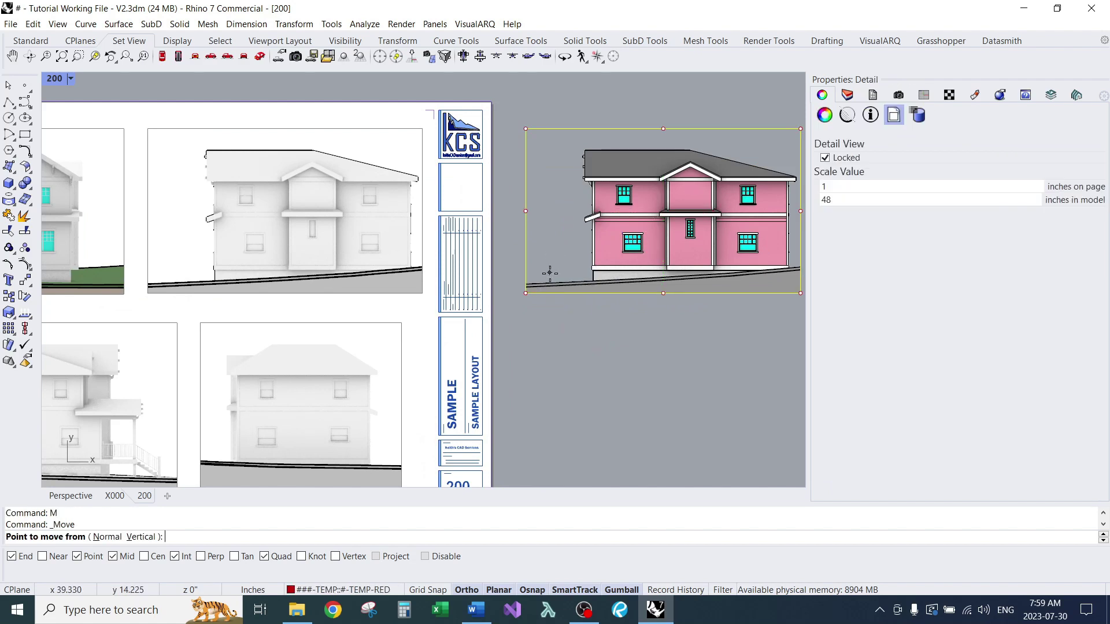
pyautogui.click(526, 293)
pyautogui.click(148, 294)
# - Bring the Foreground detail to the front of the stacked East Elevation details with BringToFront
pyautogui.moveTo(168, 319); pyautogui.dragTo(218, 308, button='right')
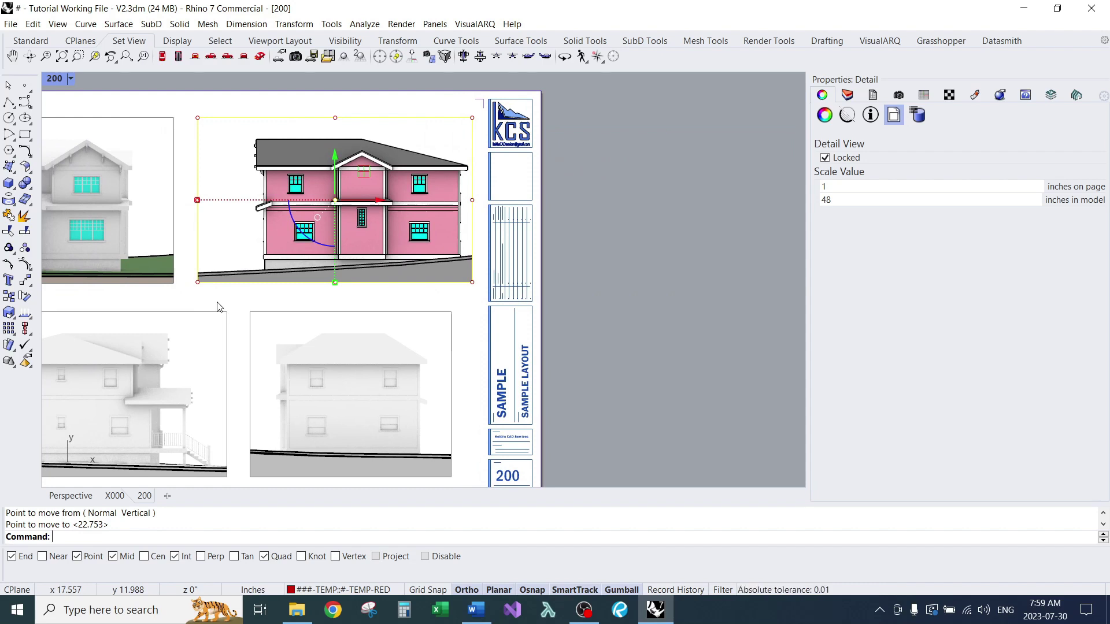
pyautogui.write('bringToFront')
pyautogui.press('Return')
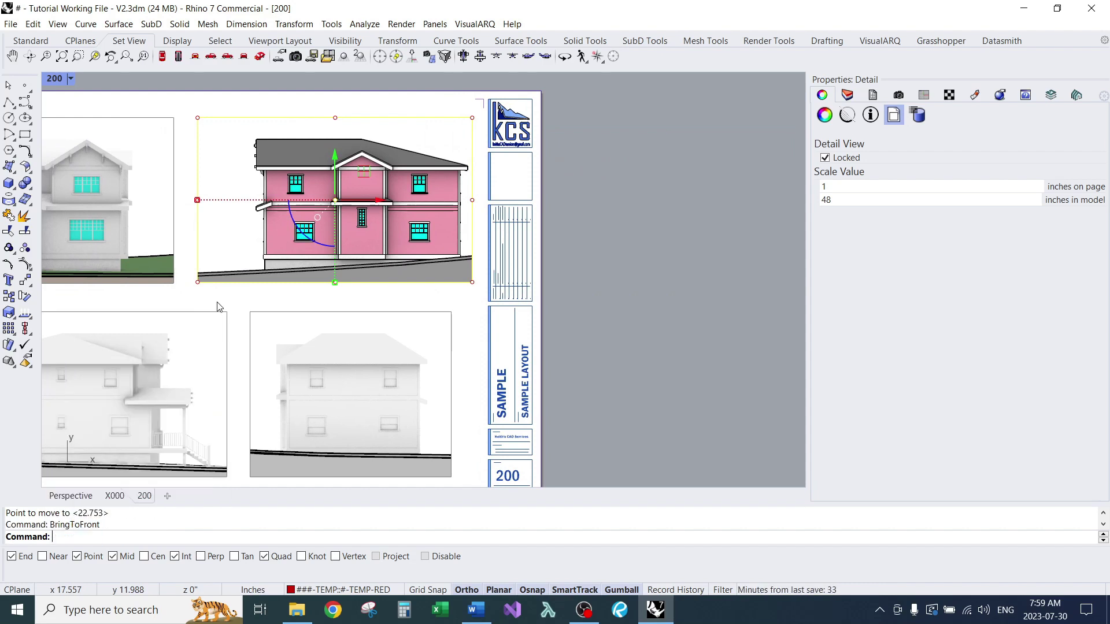
pyautogui.click(218, 303)
pyautogui.moveTo(251, 310); pyautogui.dragTo(328, 317, button='right')
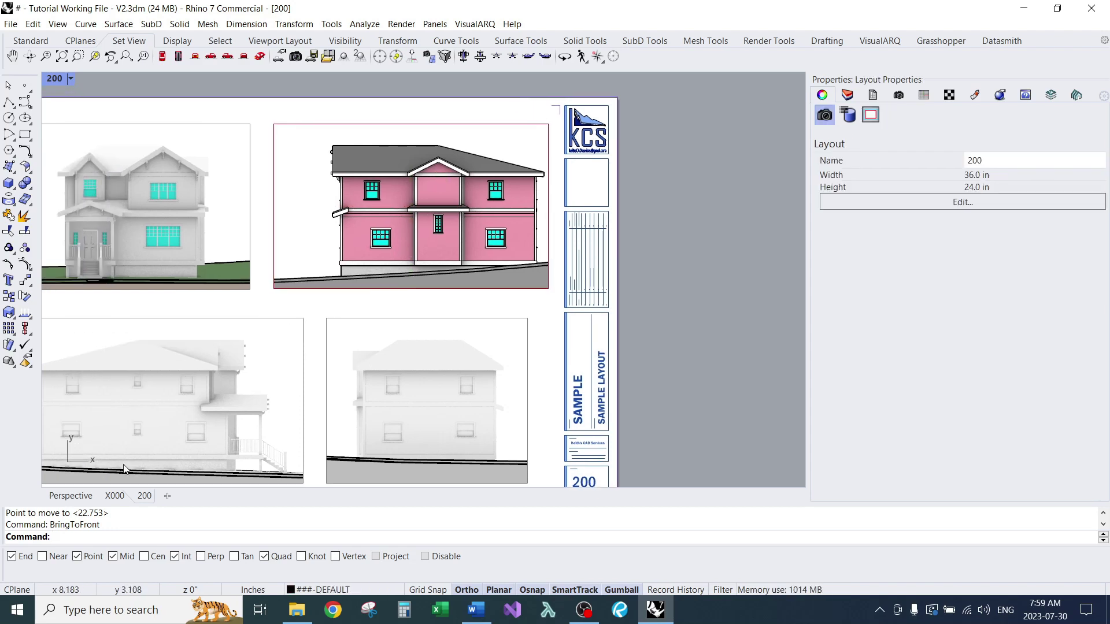
# - Stop the clipping plane nearest the house from clipping the Background (East Elevation) layout view, and return to layout 200 to check the stacked details
pyautogui.click(76, 495)
pyautogui.scroll(-2, 346, 347)
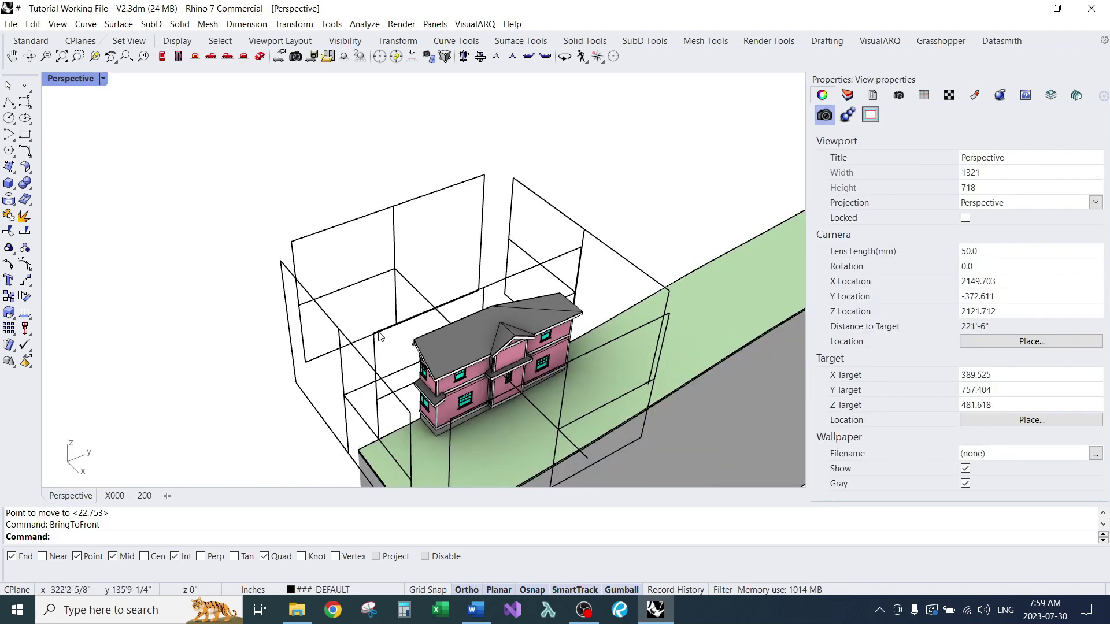
pyautogui.scroll(2, 370, 343)
pyautogui.click(374, 352)
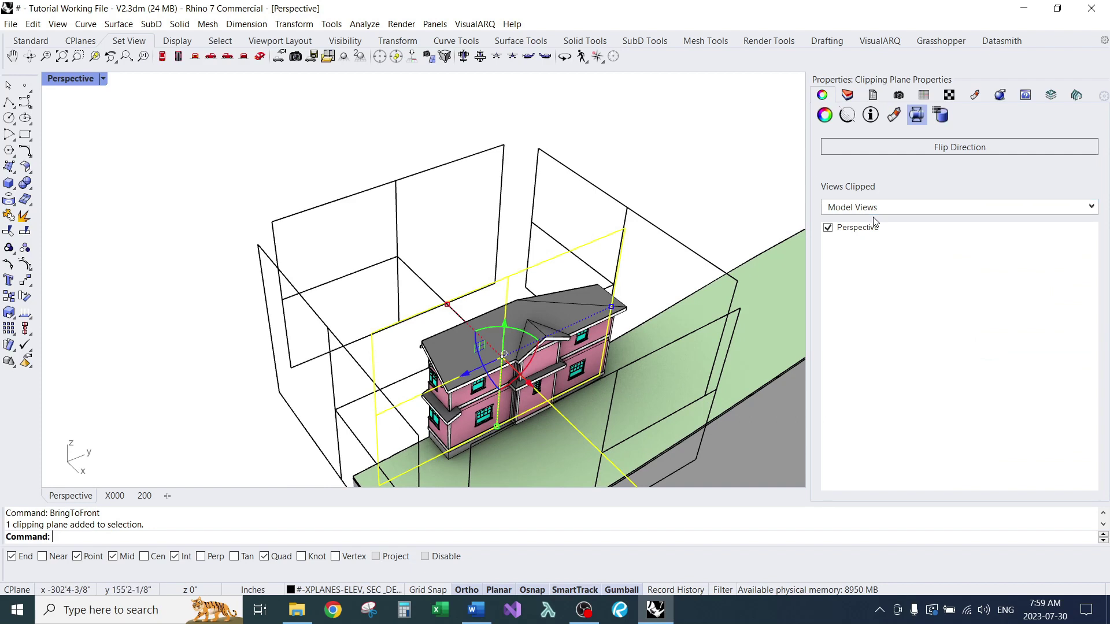
pyautogui.click(886, 208)
pyautogui.click(876, 236)
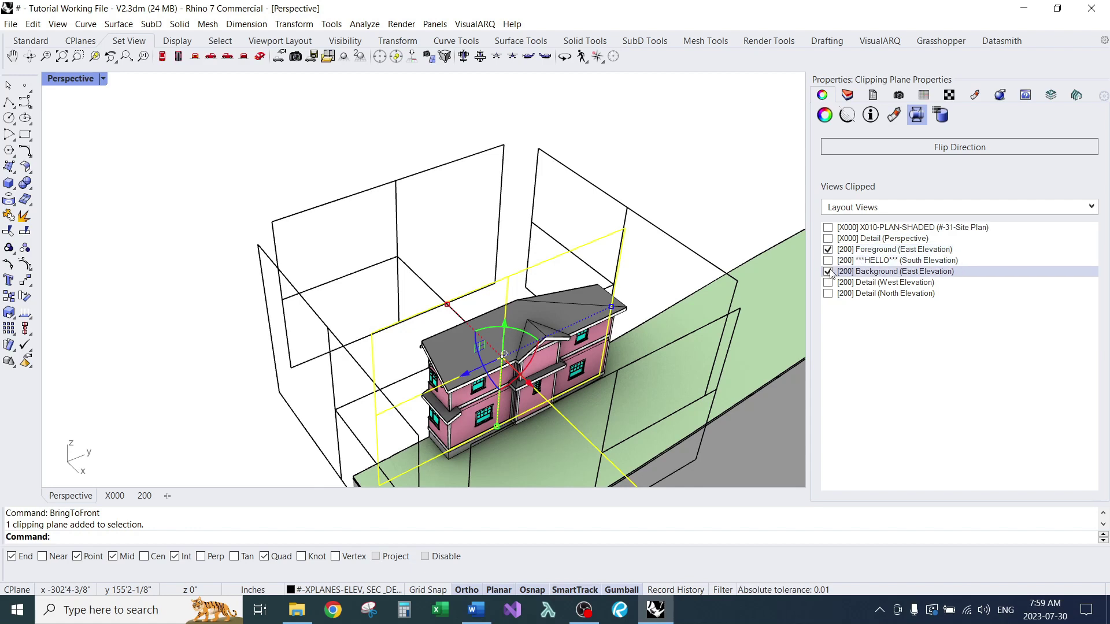
pyautogui.click(685, 172)
pyautogui.click(144, 496)
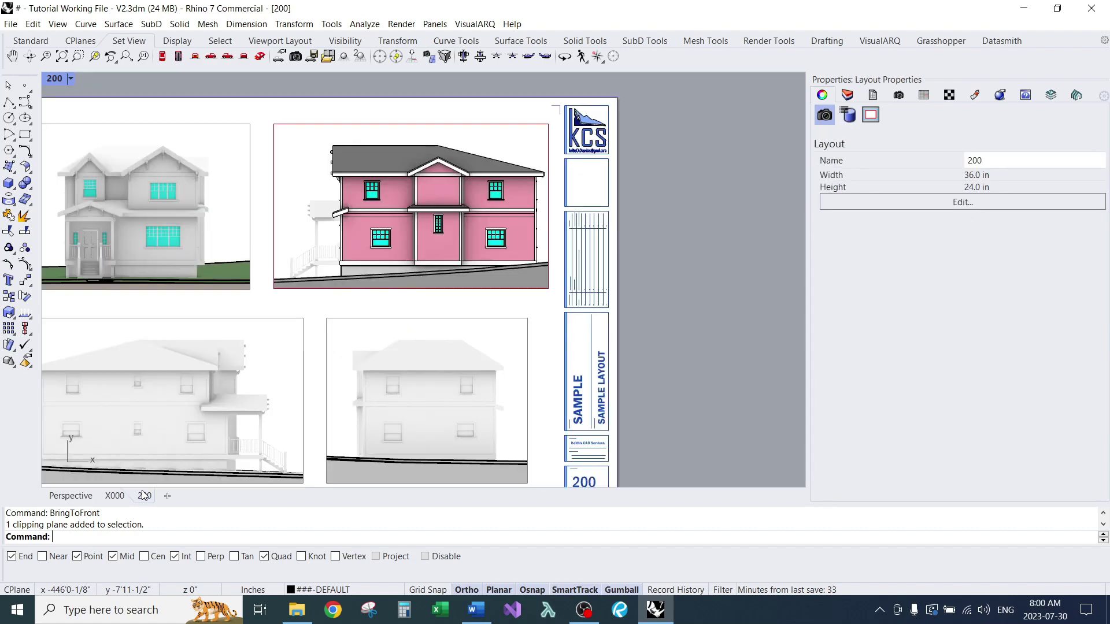
pyautogui.scroll(1, 439, 286)
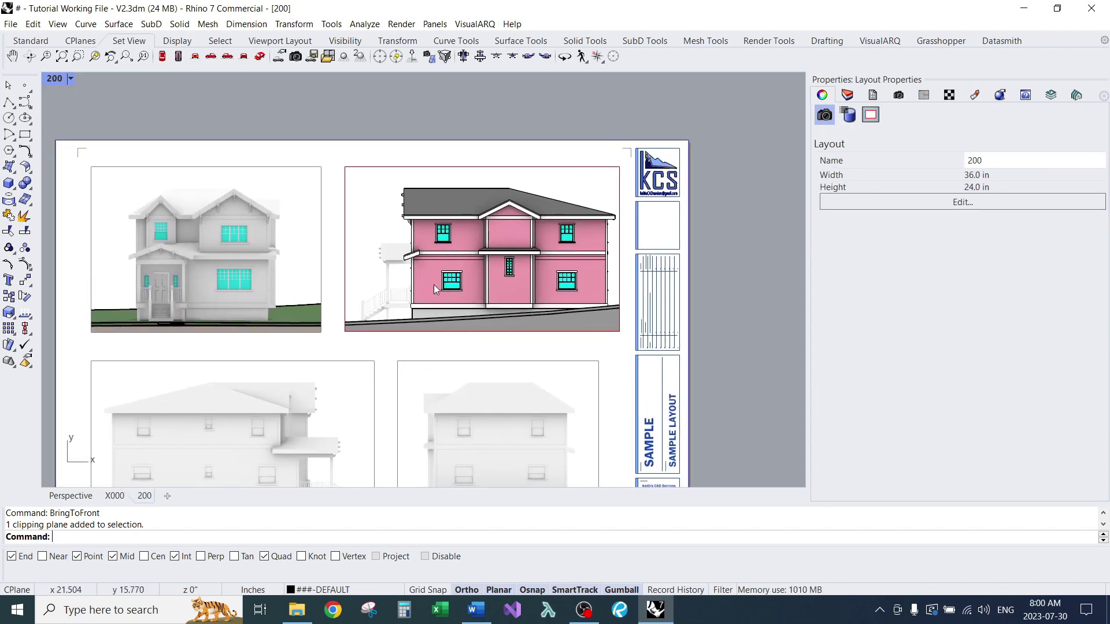
pyautogui.scroll(5, 416, 281)
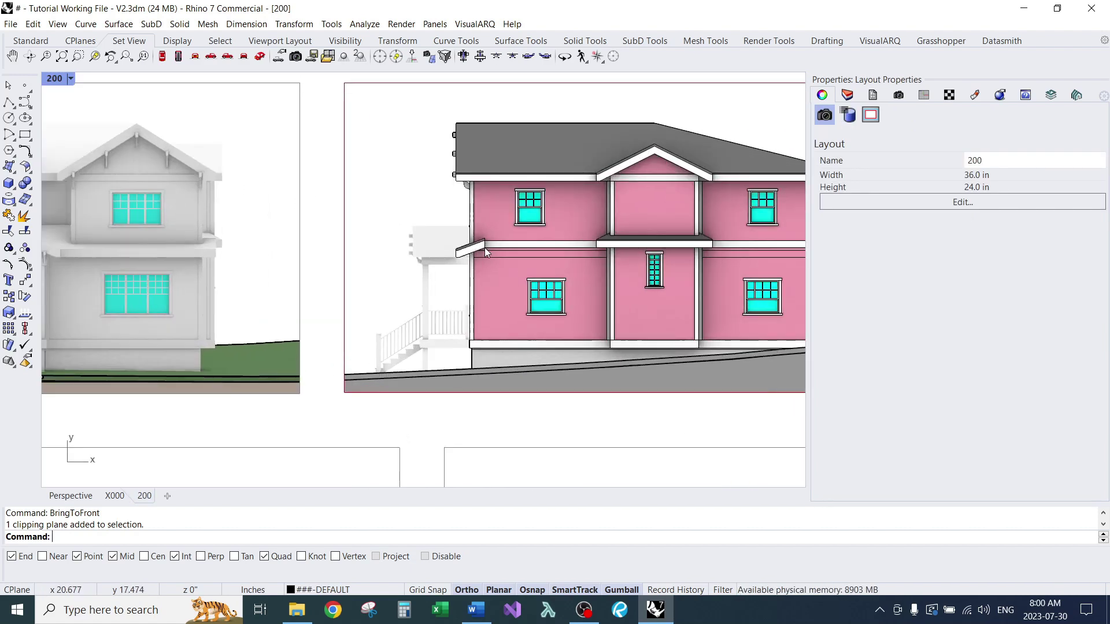
# - Examine the stacked East Elevation details on layout 200 and compare them with the other elevations on the sheet
pyautogui.scroll(-5, 484, 248)
pyautogui.scroll(5, 416, 298)
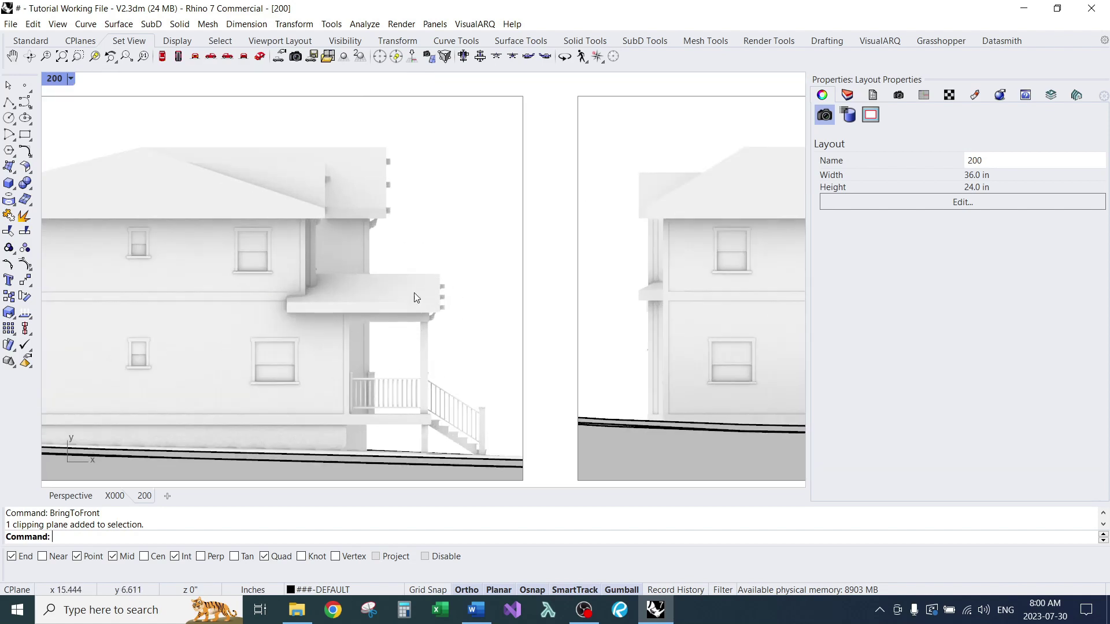
pyautogui.moveTo(384, 311); pyautogui.dragTo(479, 290, button='right')
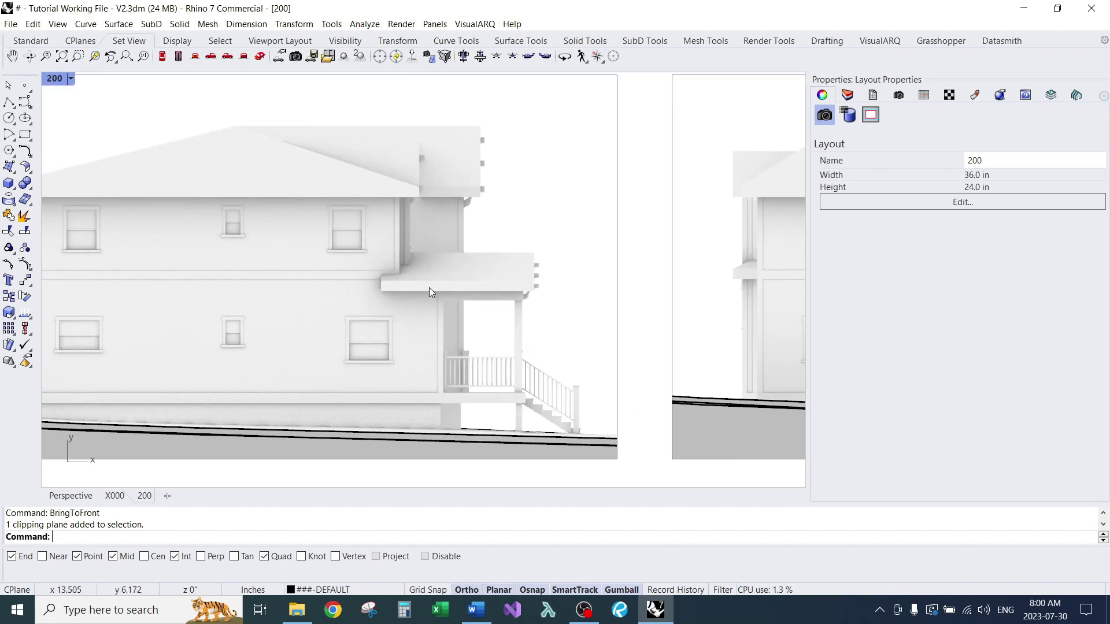
pyautogui.scroll(-3, 429, 287)
pyautogui.scroll(3, 431, 317)
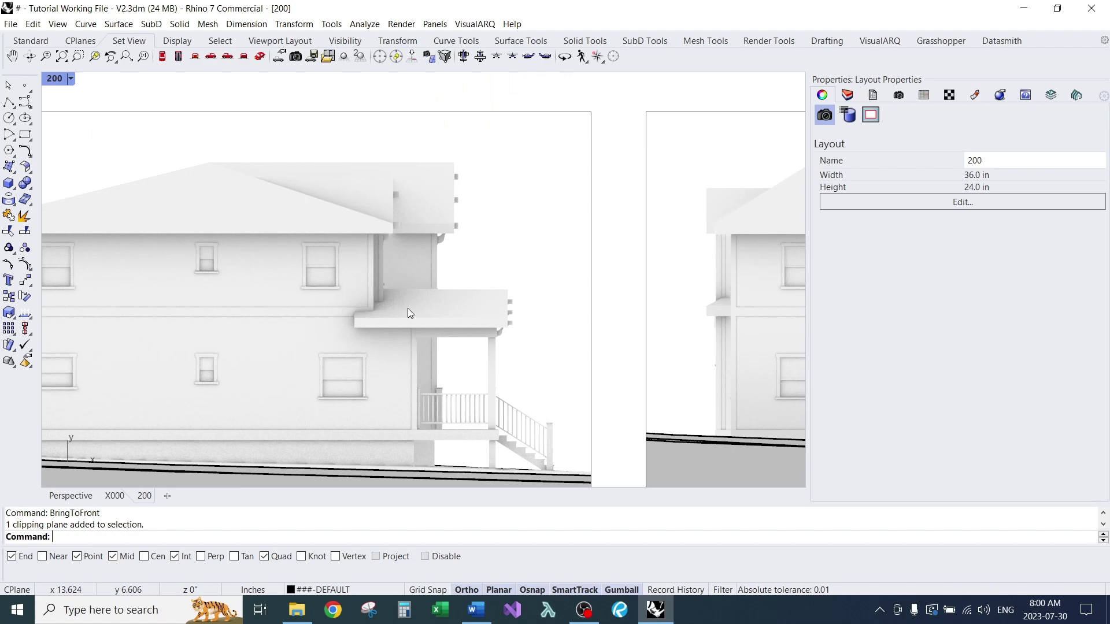
pyautogui.scroll(-4, 408, 308)
pyautogui.scroll(5, 434, 187)
pyautogui.scroll(2, 432, 183)
pyautogui.moveTo(361, 208); pyautogui.dragTo(379, 277, button='right')
pyautogui.scroll(-2, 377, 202)
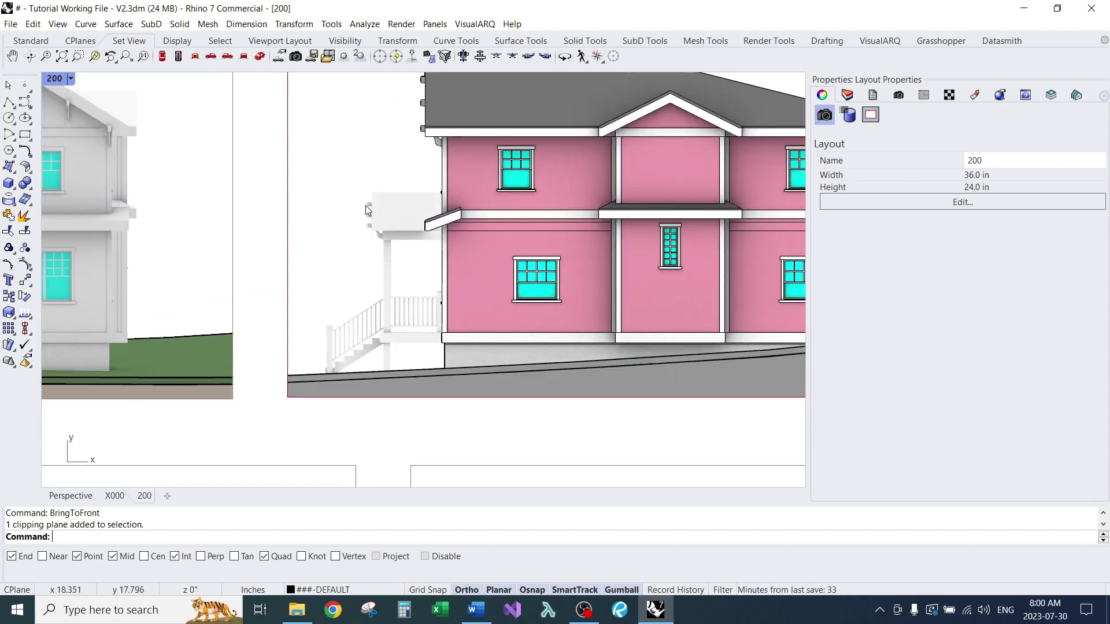
pyautogui.moveTo(365, 206); pyautogui.dragTo(385, 273, button='right')
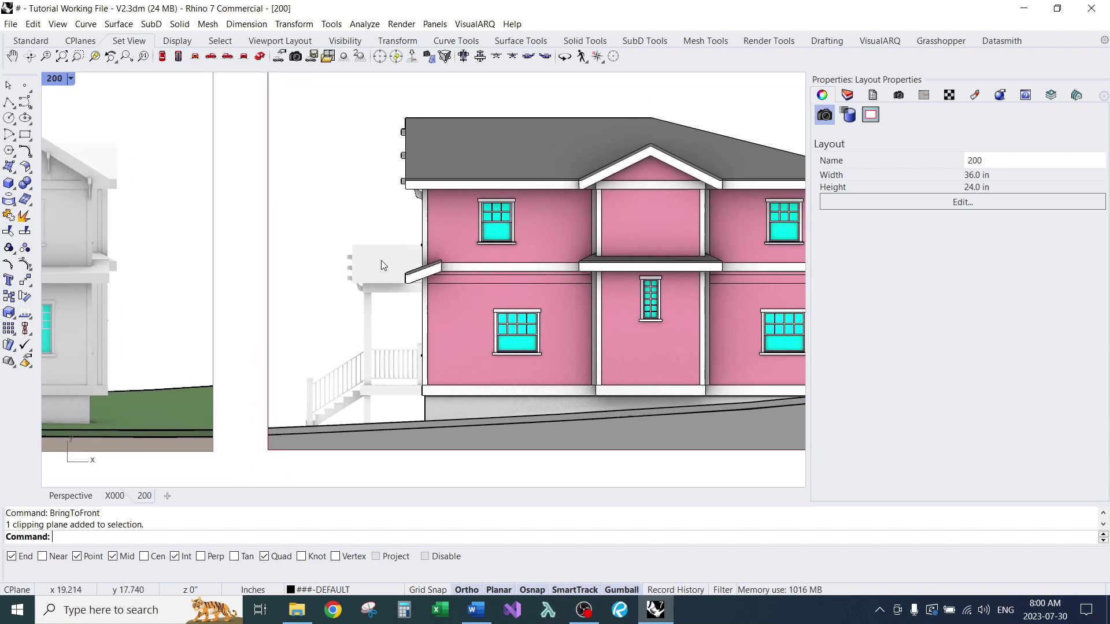
pyautogui.moveTo(529, 279); pyautogui.dragTo(480, 292, button='right')
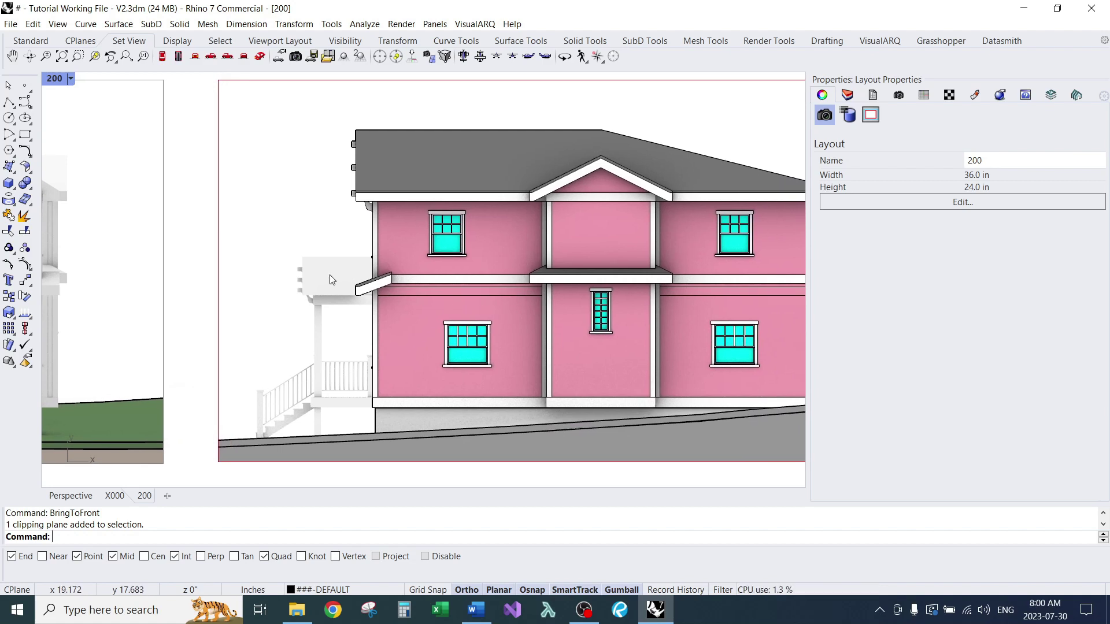
pyautogui.scroll(2, 331, 280)
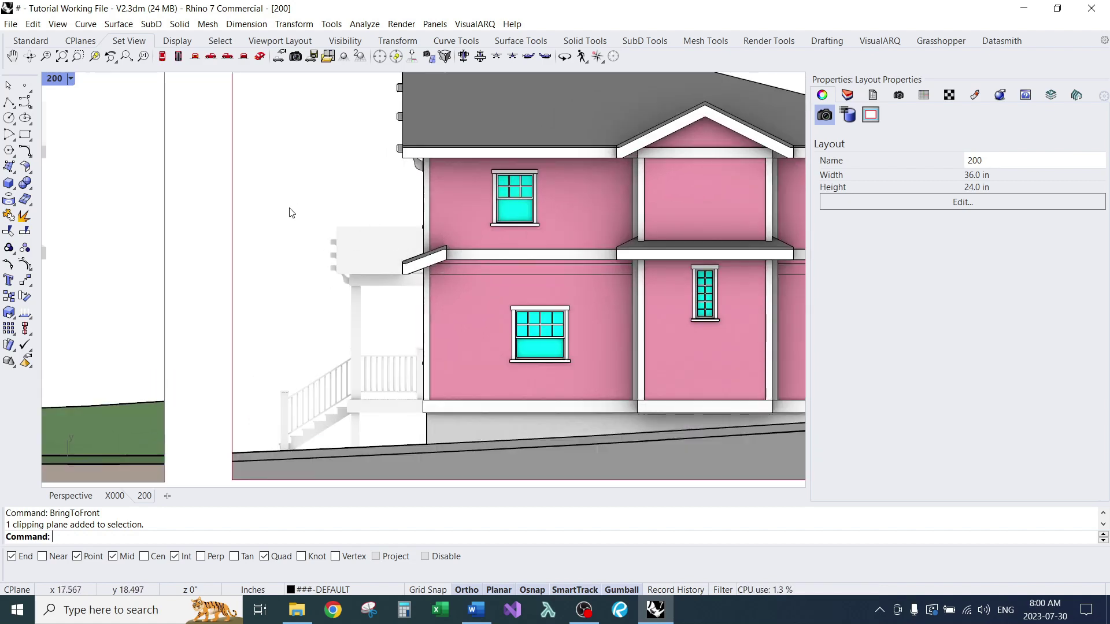
pyautogui.scroll(-3, 380, 263)
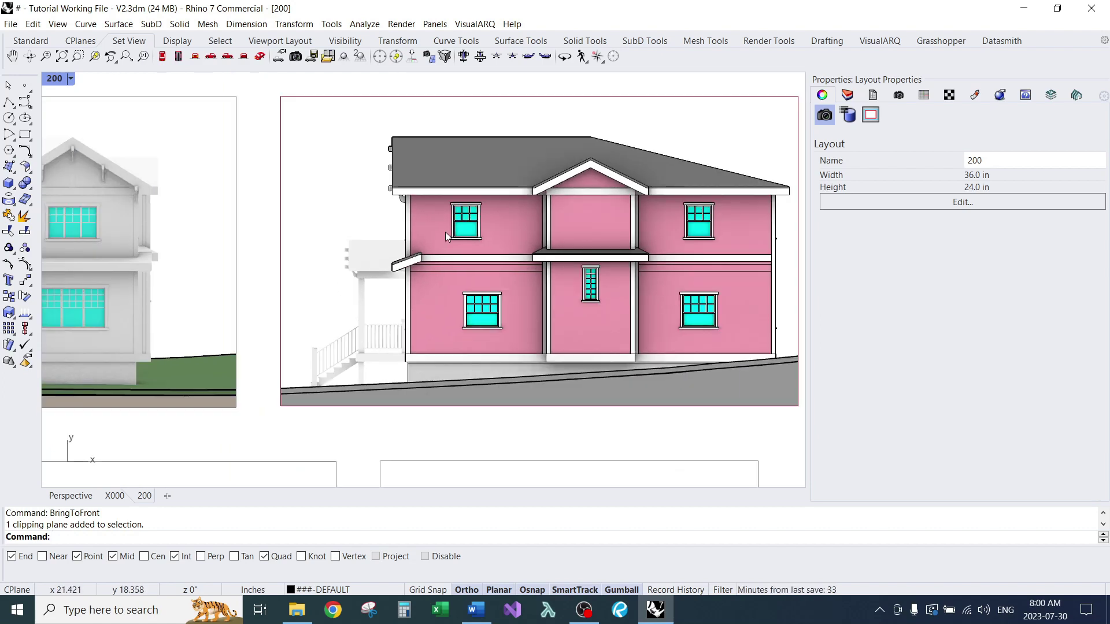
pyautogui.scroll(-3, 445, 231)
pyautogui.scroll(2, 440, 242)
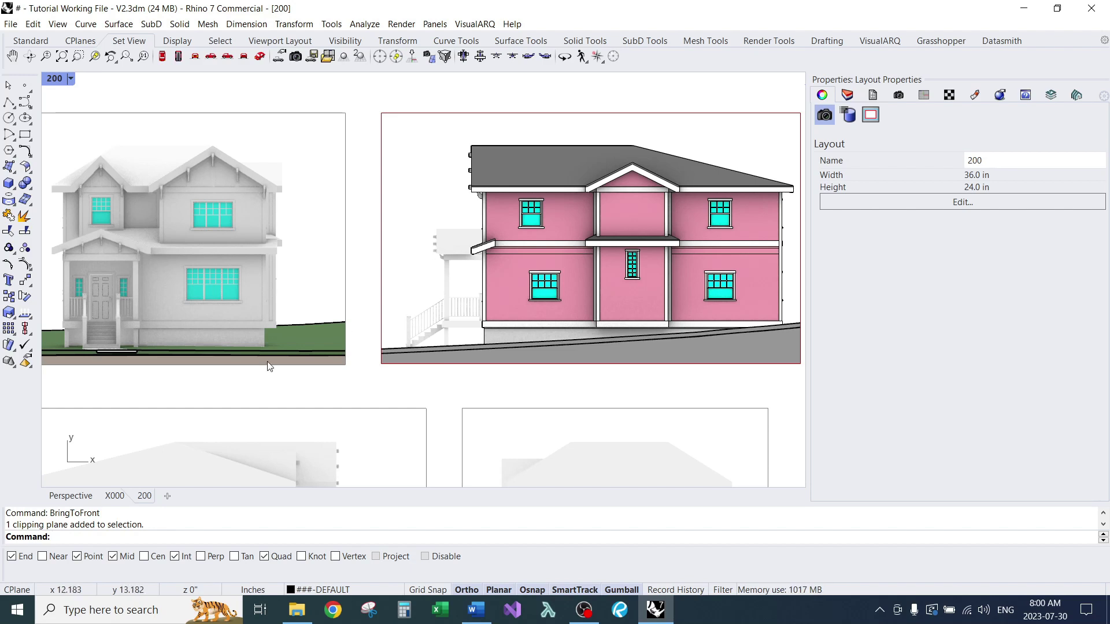
# - In the Perspective view, rotate the two parallel clipping planes on the house's east side 90 degrees so they lie horizontally
pyautogui.click(84, 495)
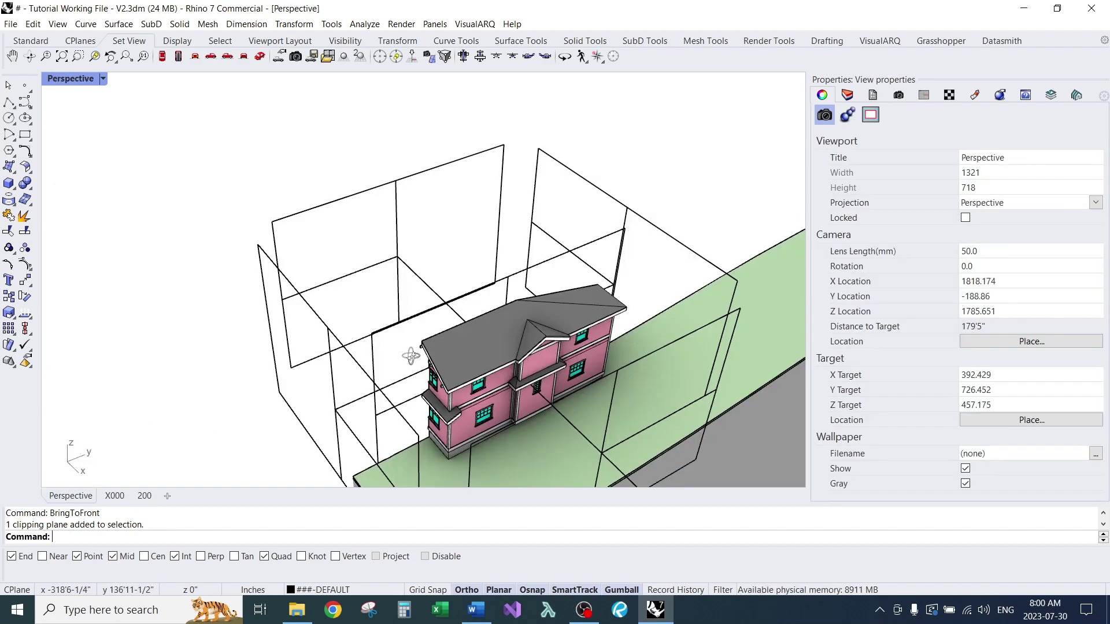
pyautogui.moveTo(411, 356); pyautogui.dragTo(451, 325, button='right')
pyautogui.moveTo(370, 170); pyautogui.dragTo(348, 192, button='right')
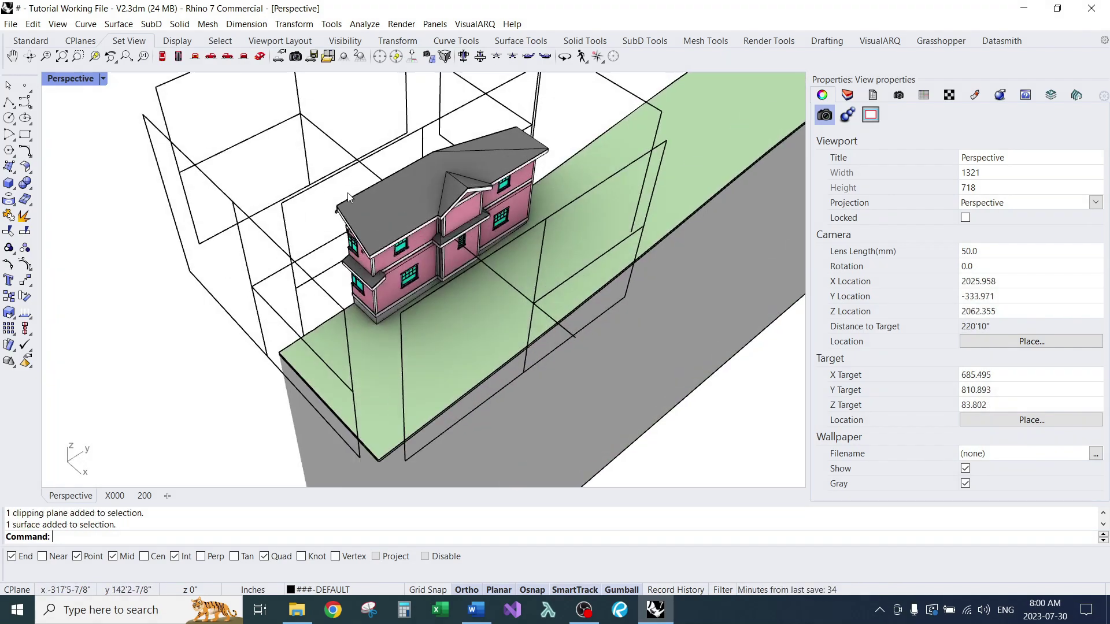
pyautogui.scroll(2, 348, 194)
pyautogui.click(292, 197)
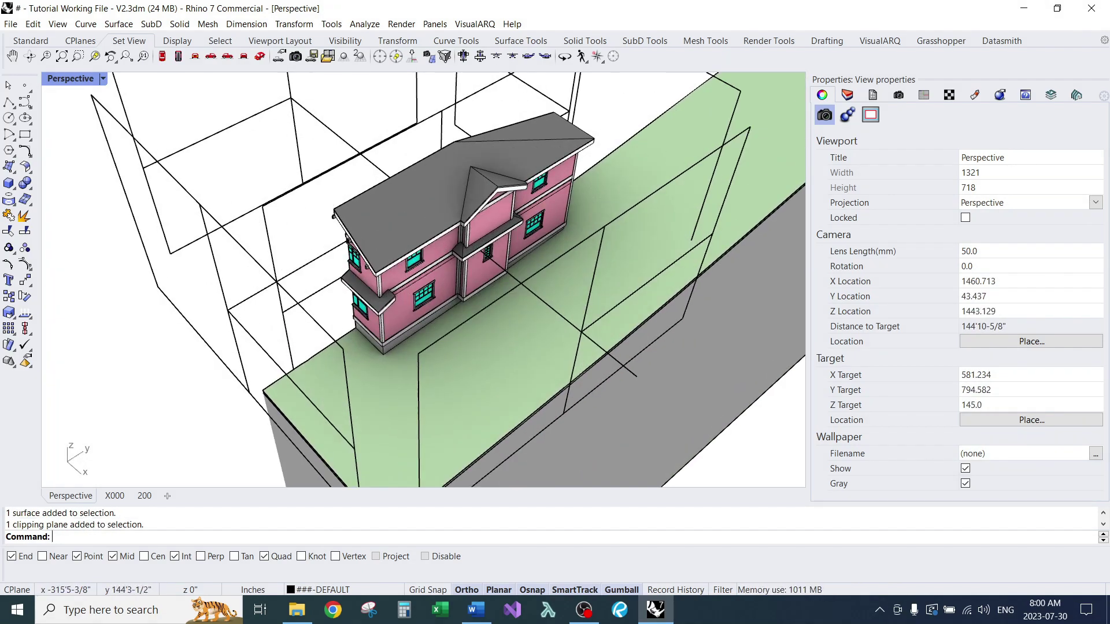
pyautogui.scroll(-3, 312, 289)
pyautogui.moveTo(312, 298); pyautogui.dragTo(484, 276, button='right')
pyautogui.keyDown('shift'); pyautogui.click(487, 231); pyautogui.keyUp('shift')
pyautogui.scroll(3, 456, 277)
pyautogui.click(425, 253)
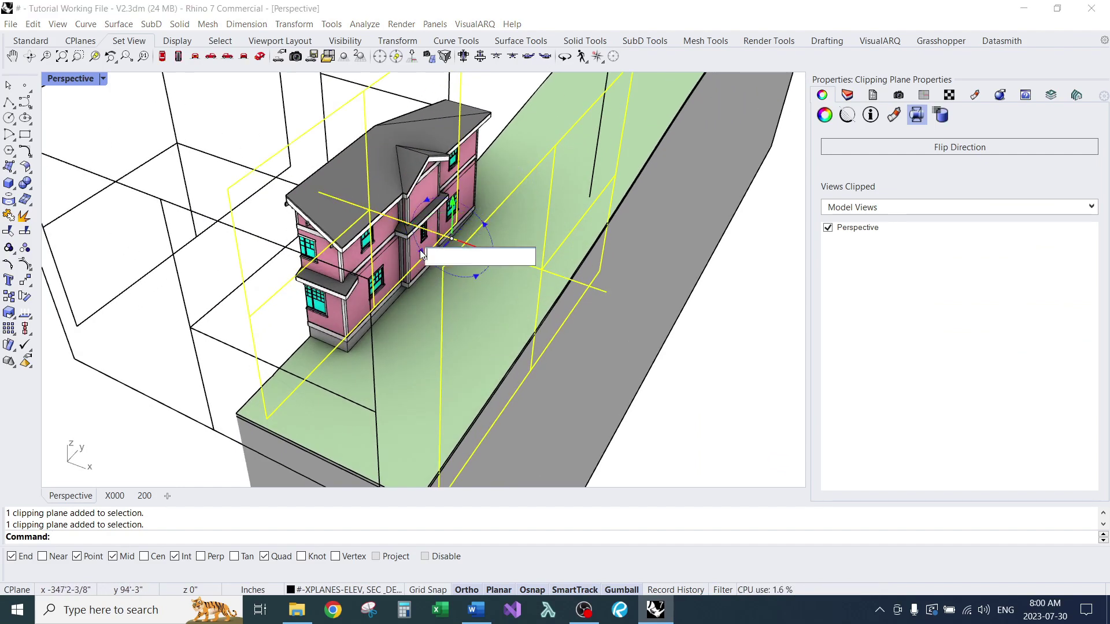
pyautogui.write('9')
pyautogui.write('0')
pyautogui.press('Return')
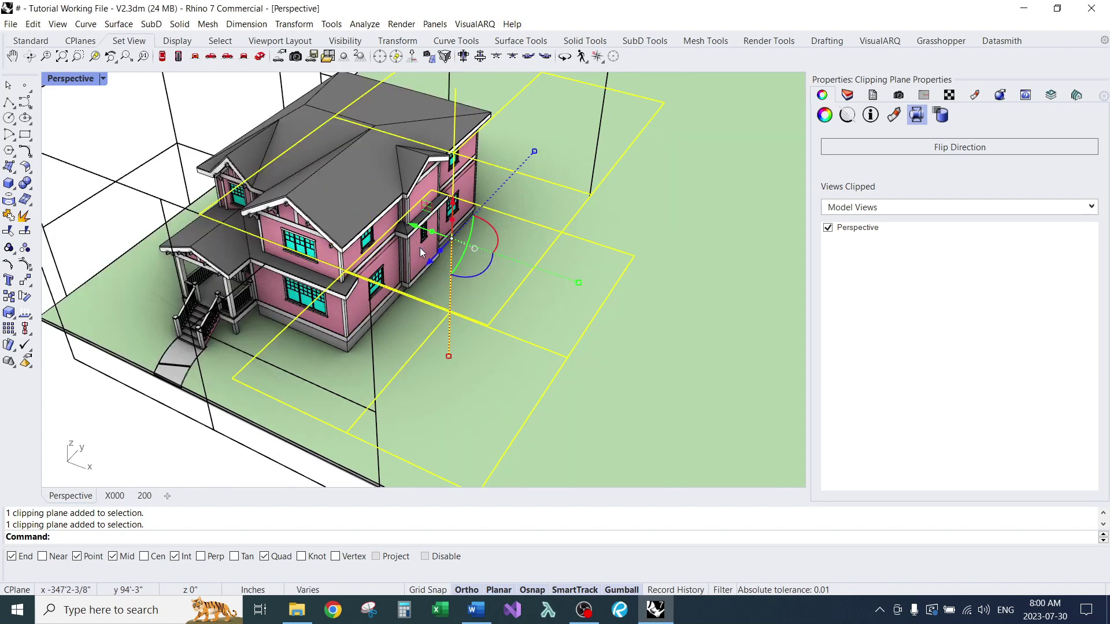
# - Move the two horizontal clipping planes down until the upper one cuts through the house's upper-floor walls
pyautogui.scroll(-2, 412, 280)
pyautogui.scroll(3, 440, 231)
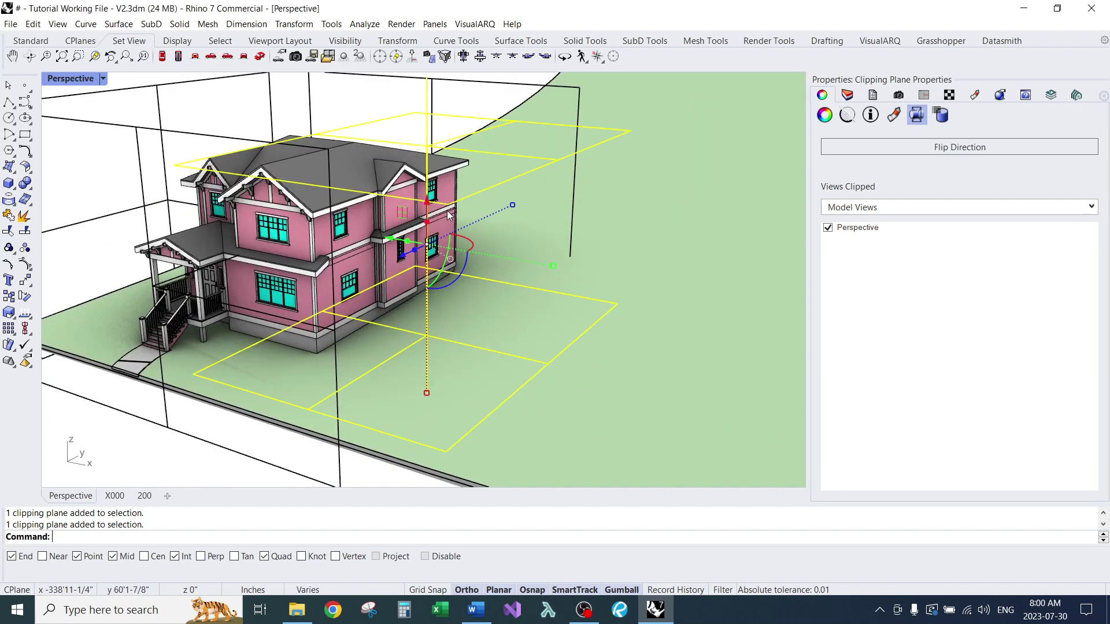
pyautogui.moveTo(434, 199); pyautogui.dragTo(408, 302)
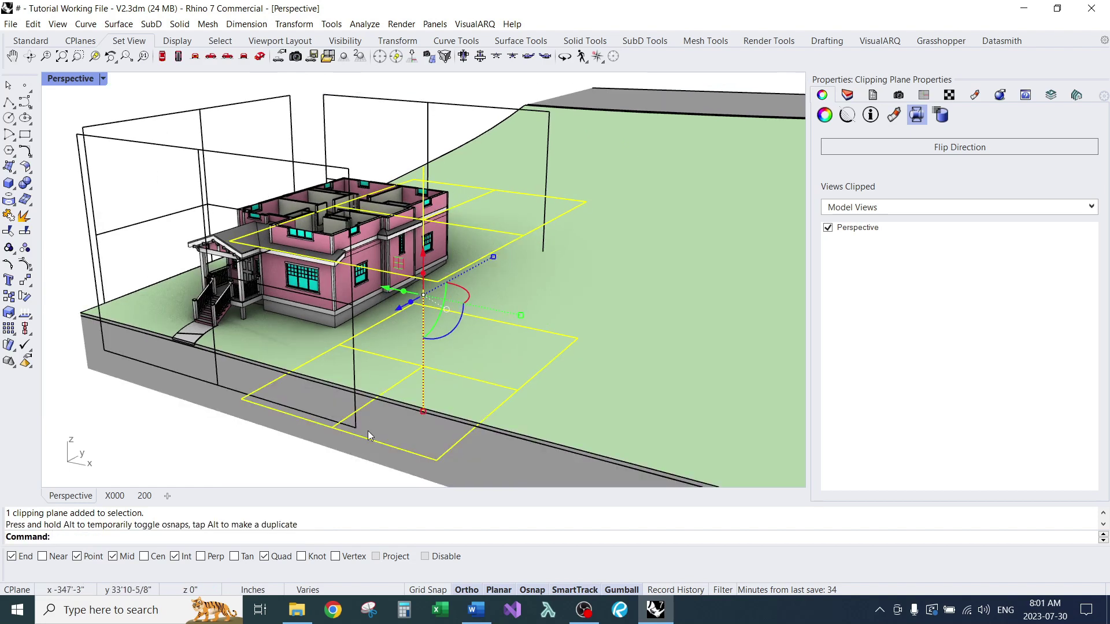
pyautogui.press('Escape')
# - Raise the lower horizontal clipping plane close beneath the upper one to isolate the upper floor
pyautogui.moveTo(306, 450); pyautogui.dragTo(350, 416, button='right')
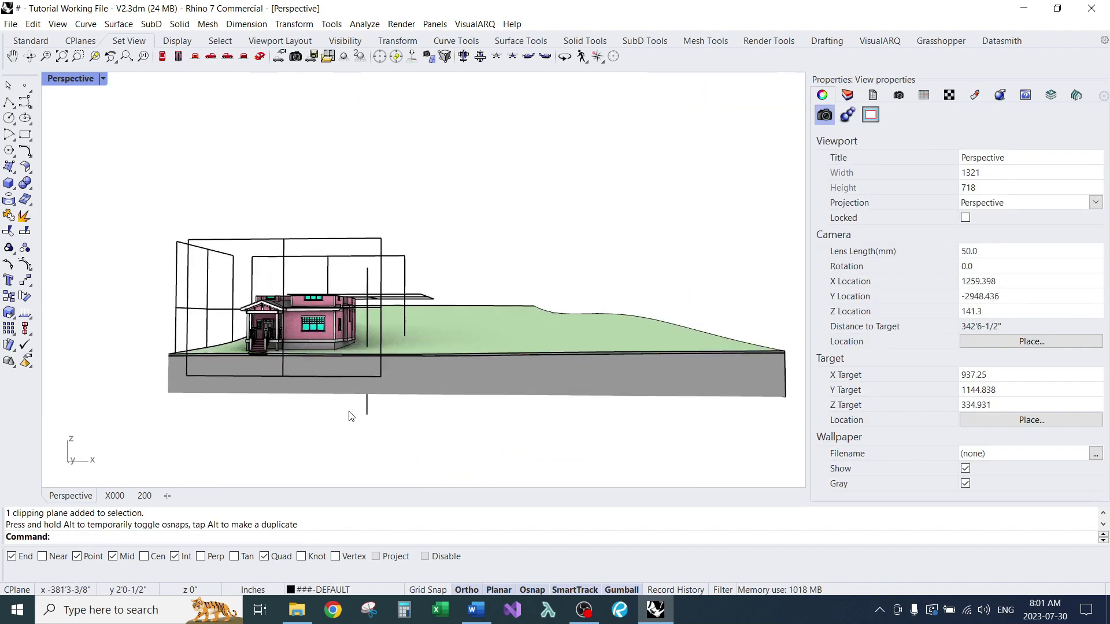
pyautogui.click(367, 413)
pyautogui.moveTo(367, 359); pyautogui.dragTo(354, 414, button='right')
pyautogui.scroll(2, 370, 358)
pyautogui.moveTo(370, 359); pyautogui.dragTo(370, 308, button='right')
pyautogui.scroll(-4, 349, 340)
pyautogui.click(278, 435)
pyautogui.moveTo(275, 442); pyautogui.dragTo(455, 354)
pyautogui.moveTo(422, 332); pyautogui.dragTo(363, 301, button='right')
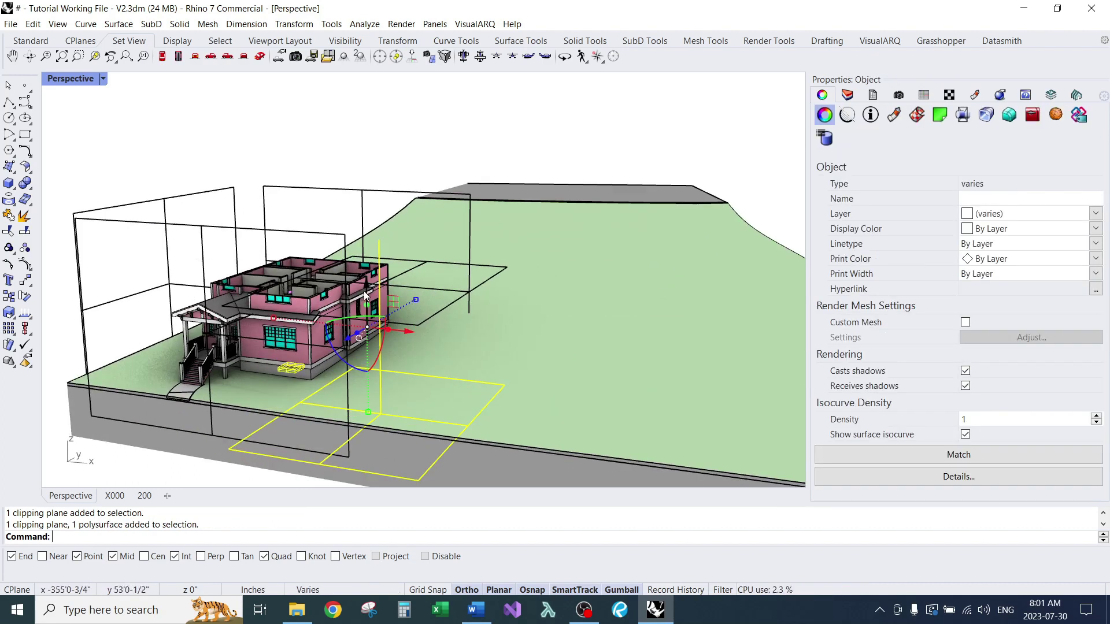
pyautogui.moveTo(365, 295); pyautogui.dragTo(385, 231)
pyautogui.click(514, 365)
# - Examine the sliced upper floor from above and select the concrete foundation block beside the stairs
pyautogui.moveTo(488, 361); pyautogui.dragTo(462, 457, button='right')
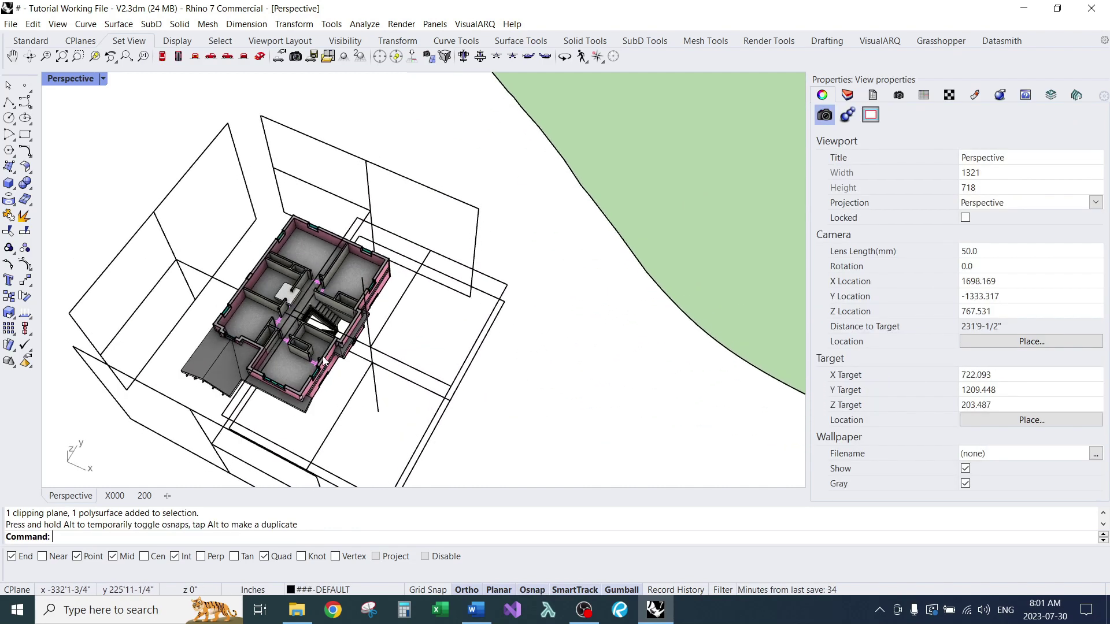
pyautogui.scroll(8, 321, 324)
pyautogui.moveTo(322, 325)
pyautogui.mouseDown(button='right')
pyautogui.moveTo(393, 306)
pyautogui.moveTo(319, 325)
pyautogui.mouseUp(button='right')
pyautogui.scroll(9, 293, 297)
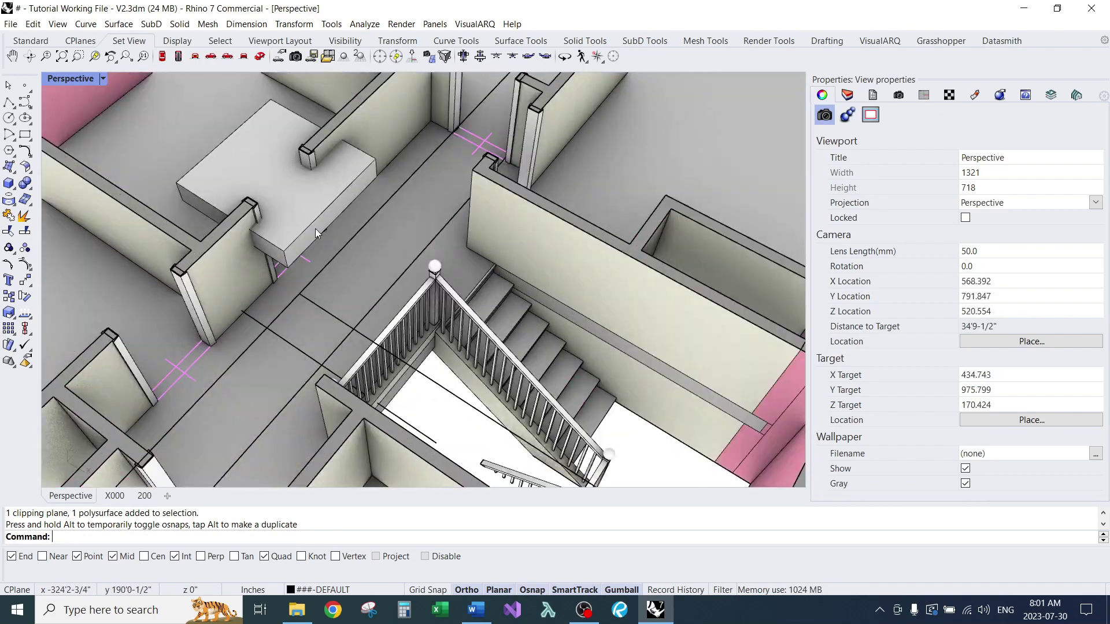
pyautogui.click(315, 225)
pyautogui.scroll(-8, 332, 252)
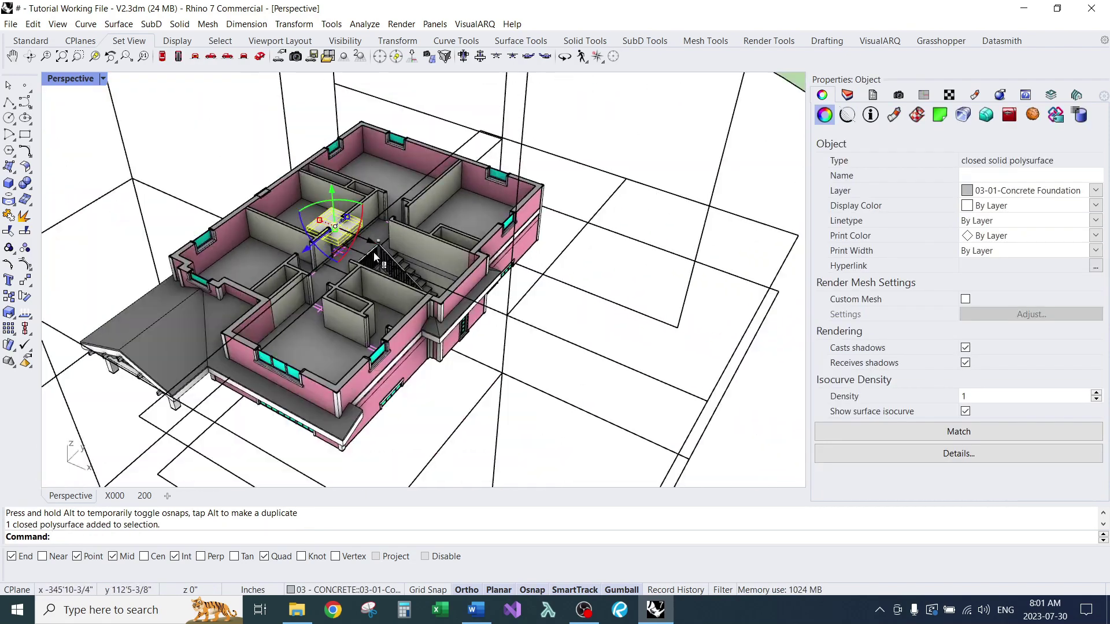
pyautogui.moveTo(336, 249); pyautogui.dragTo(387, 303, button='right')
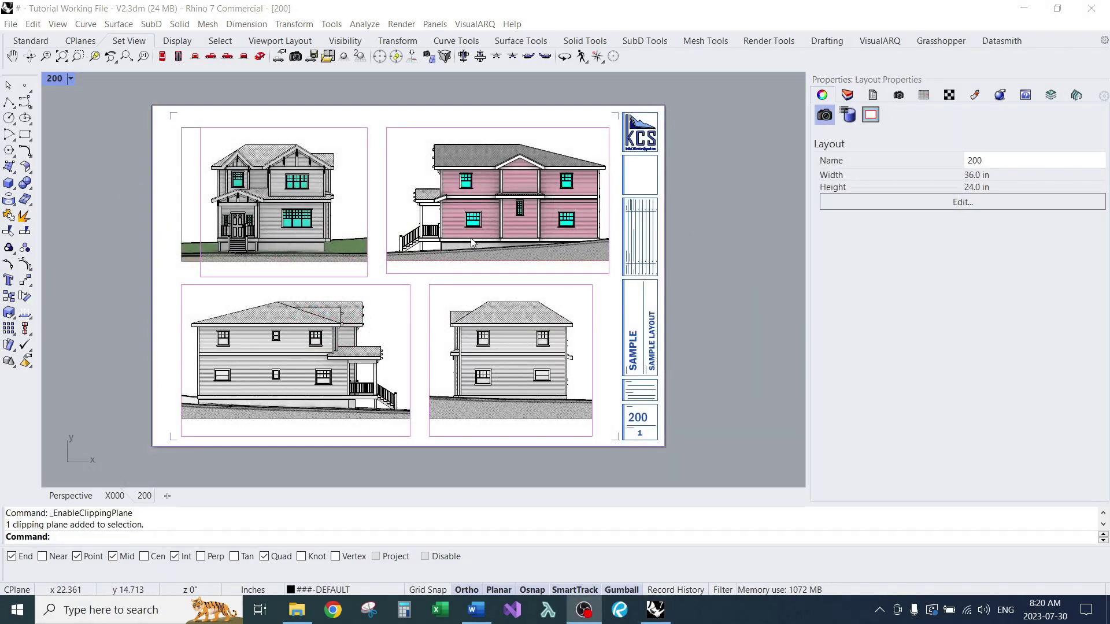
# - Examine the finished East Elevation on layout 200, and the site plan and perspective details on layout X000
pyautogui.scroll(5, 440, 200)
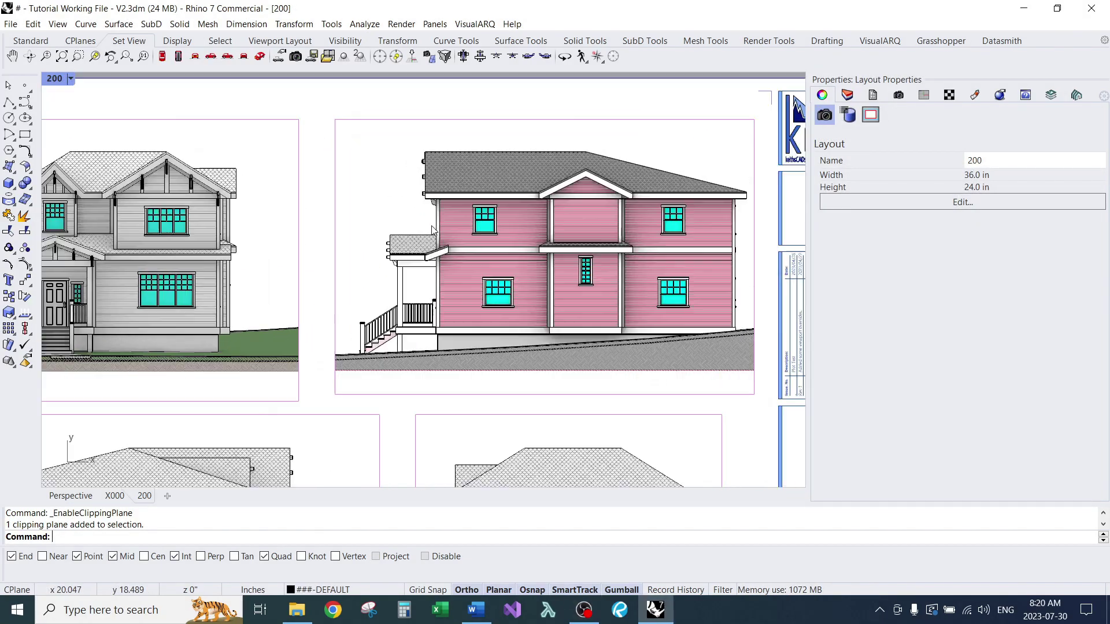
pyautogui.scroll(3, 431, 223)
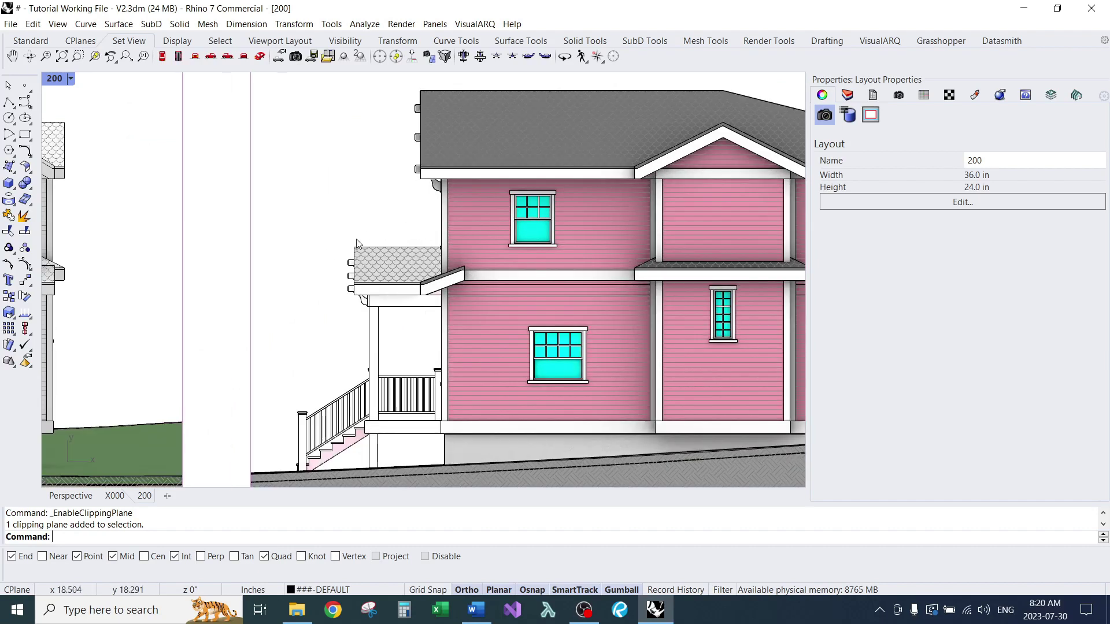
pyautogui.moveTo(400, 236); pyautogui.dragTo(291, 209, button='right')
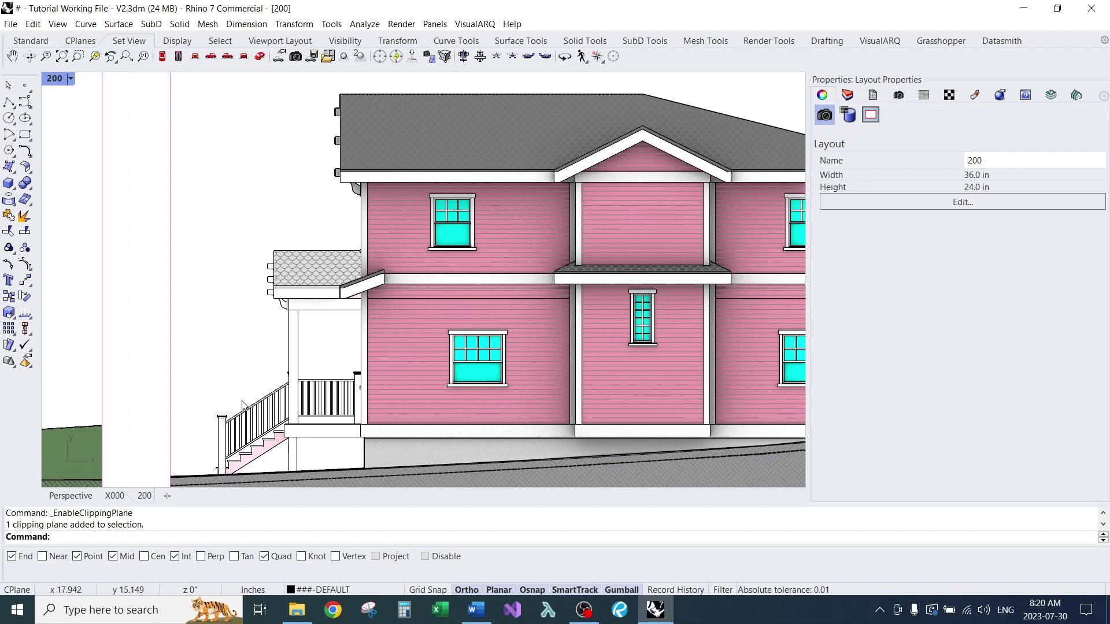
pyautogui.click(114, 496)
pyautogui.scroll(5, 268, 296)
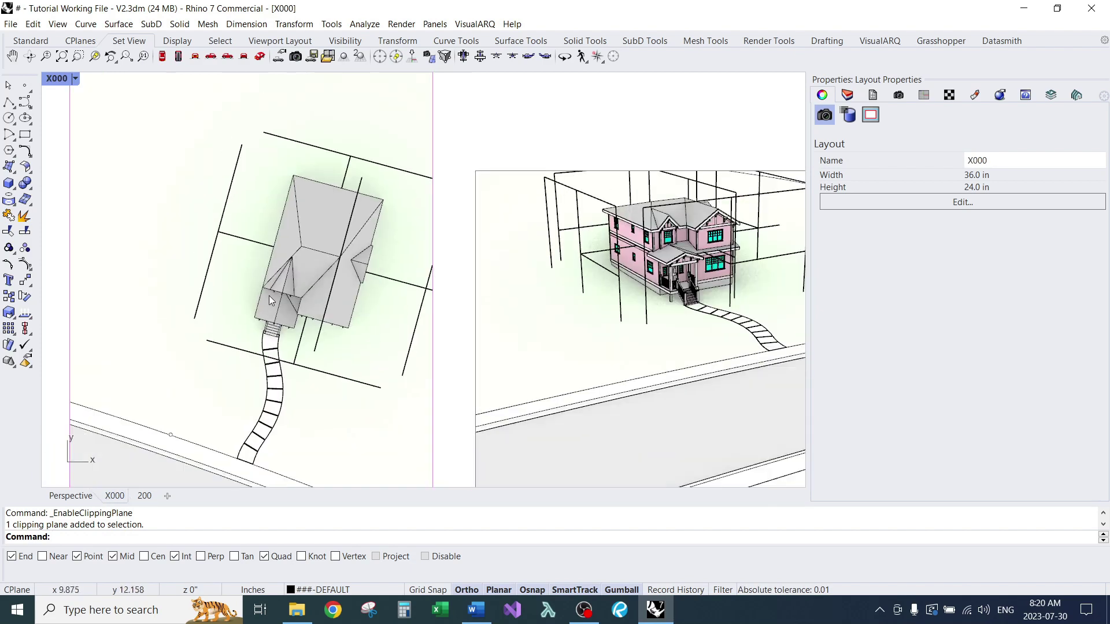
pyautogui.scroll(1, 590, 231)
pyautogui.scroll(-6, 590, 231)
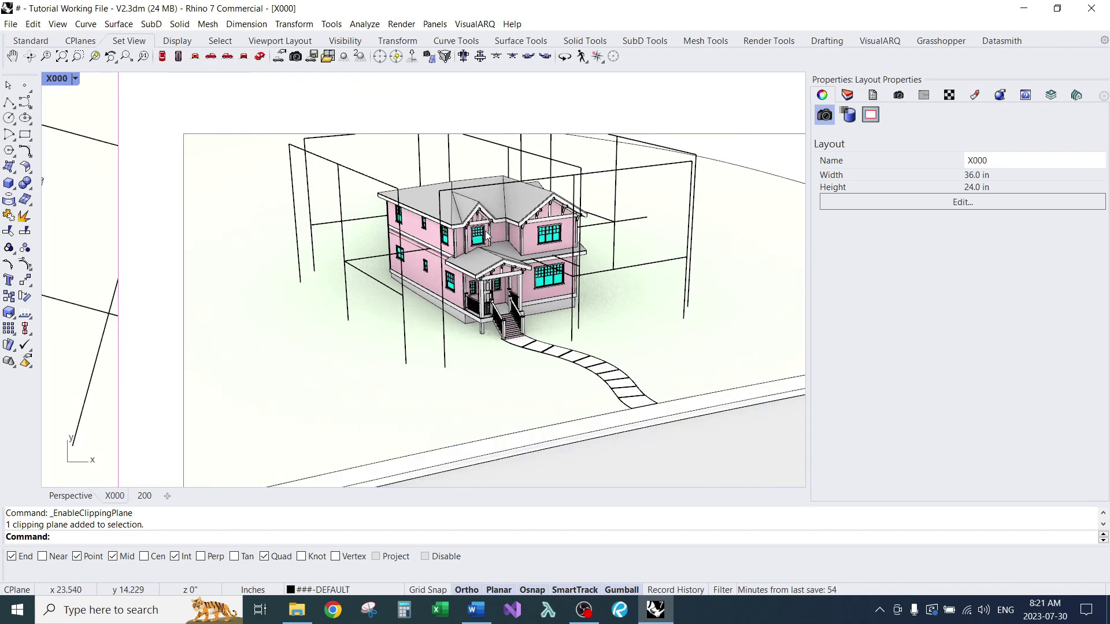
pyautogui.moveTo(487, 236); pyautogui.dragTo(517, 265, button='right')
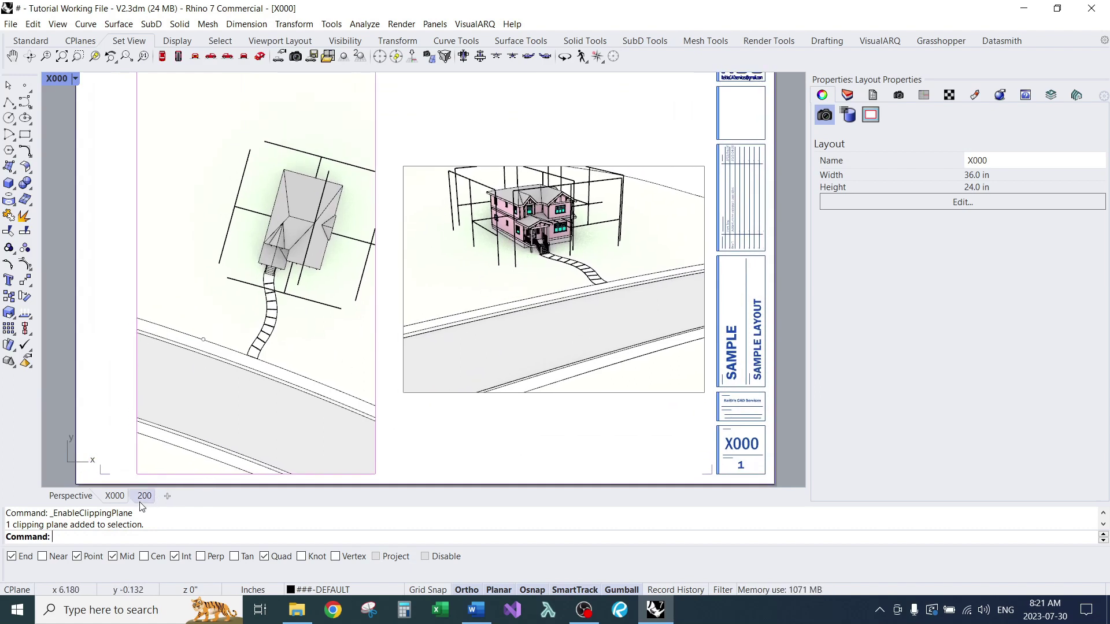
# - On layout 200, move the line-drawing detail of the rear elevation about 18 inches right, off the sheet, and return to the Perspective view
pyautogui.click(154, 496)
pyautogui.scroll(-3, 384, 242)
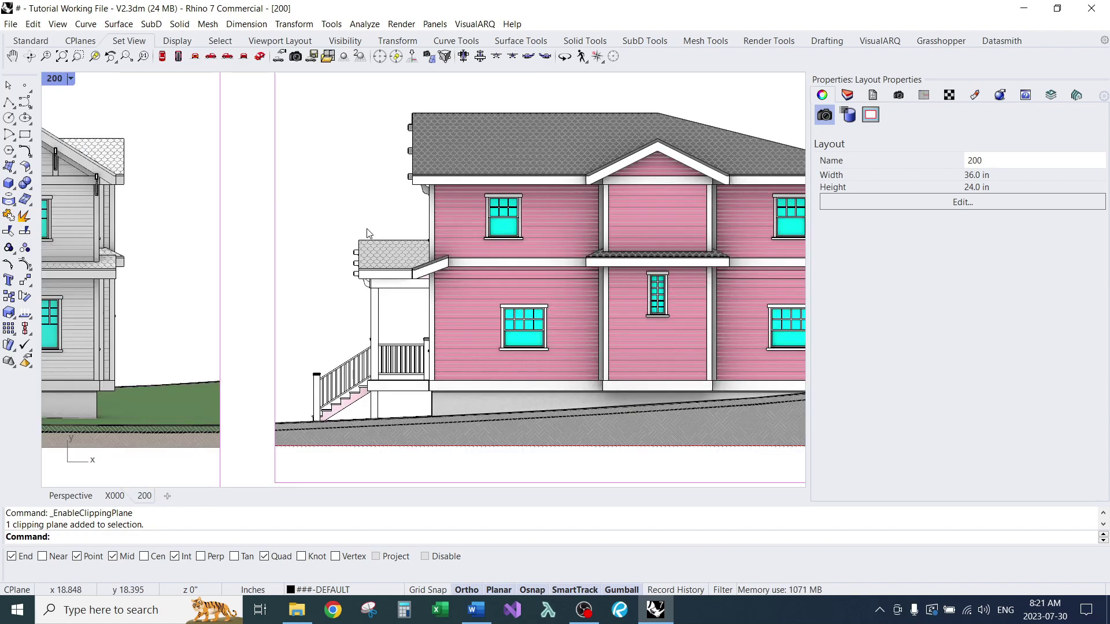
pyautogui.scroll(-2, 375, 217)
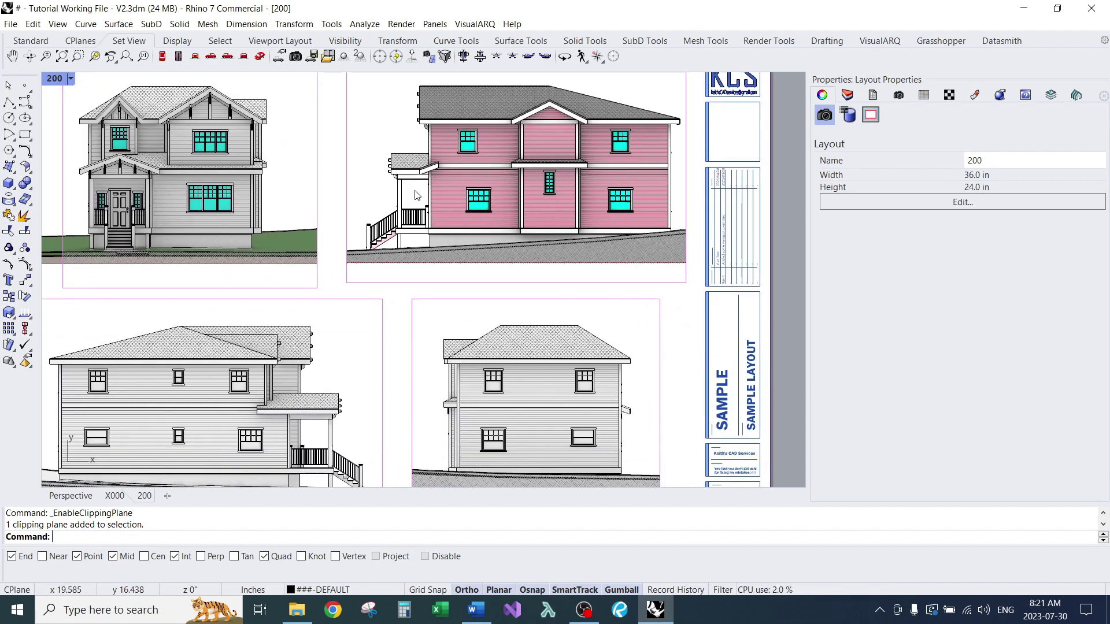
pyautogui.scroll(-2, 417, 195)
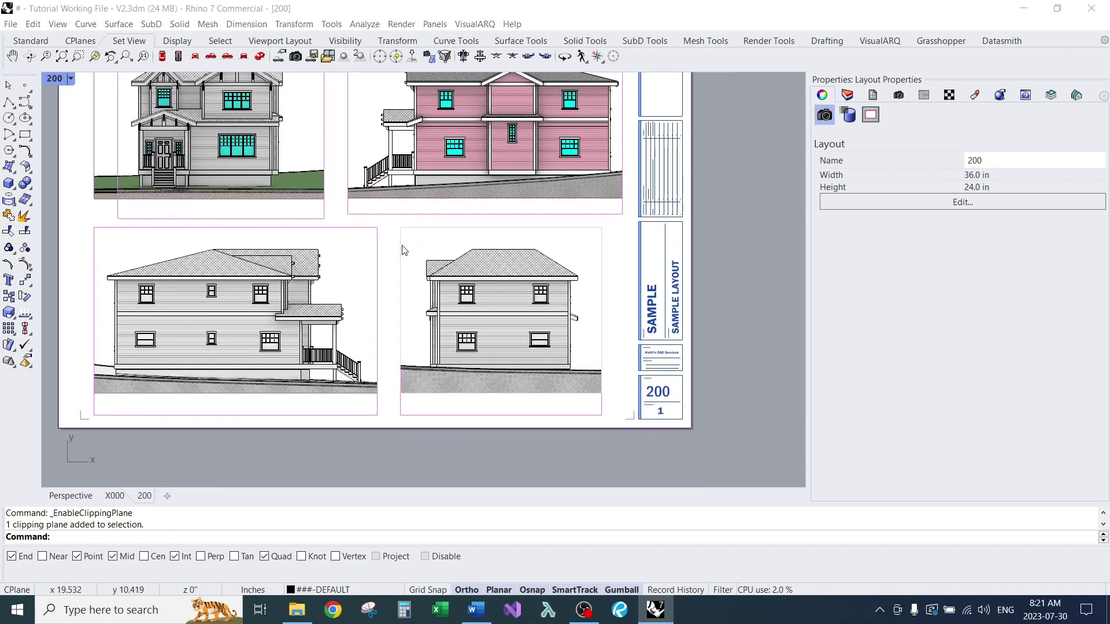
pyautogui.click(407, 243)
pyautogui.click(436, 294)
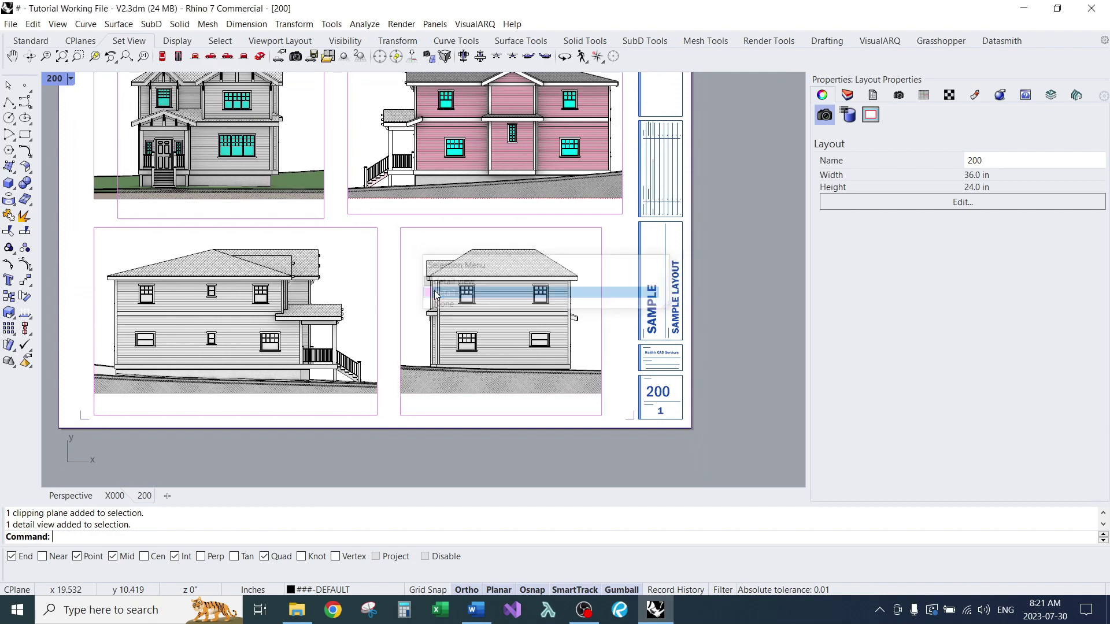
pyautogui.scroll(-2, 412, 249)
pyautogui.moveTo(519, 299); pyautogui.dragTo(729, 297)
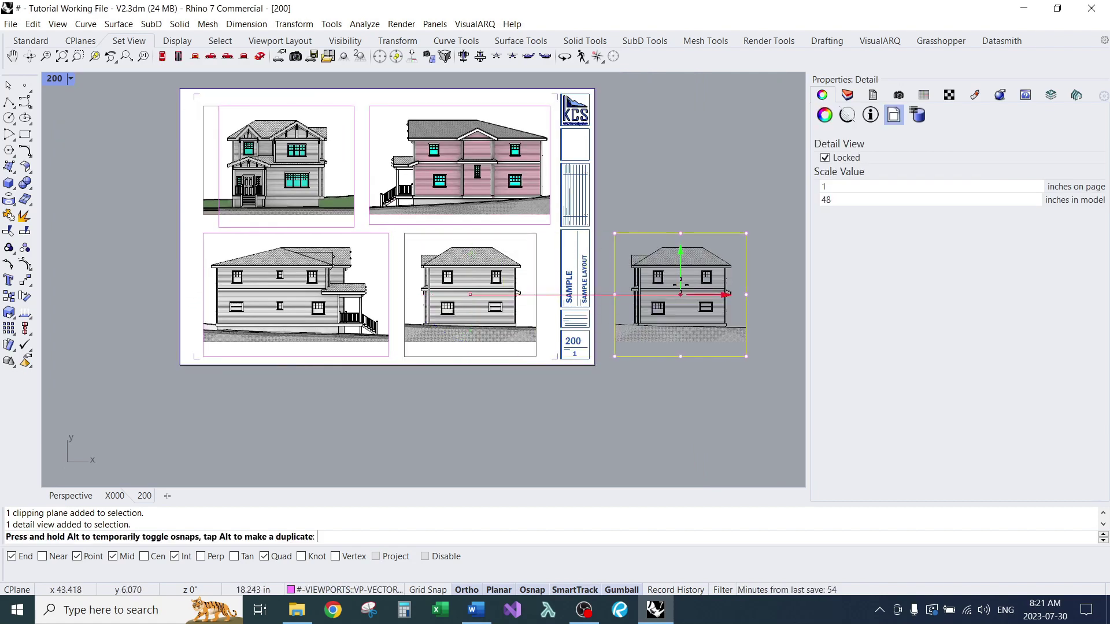
pyautogui.click(656, 404)
pyautogui.scroll(3, 509, 295)
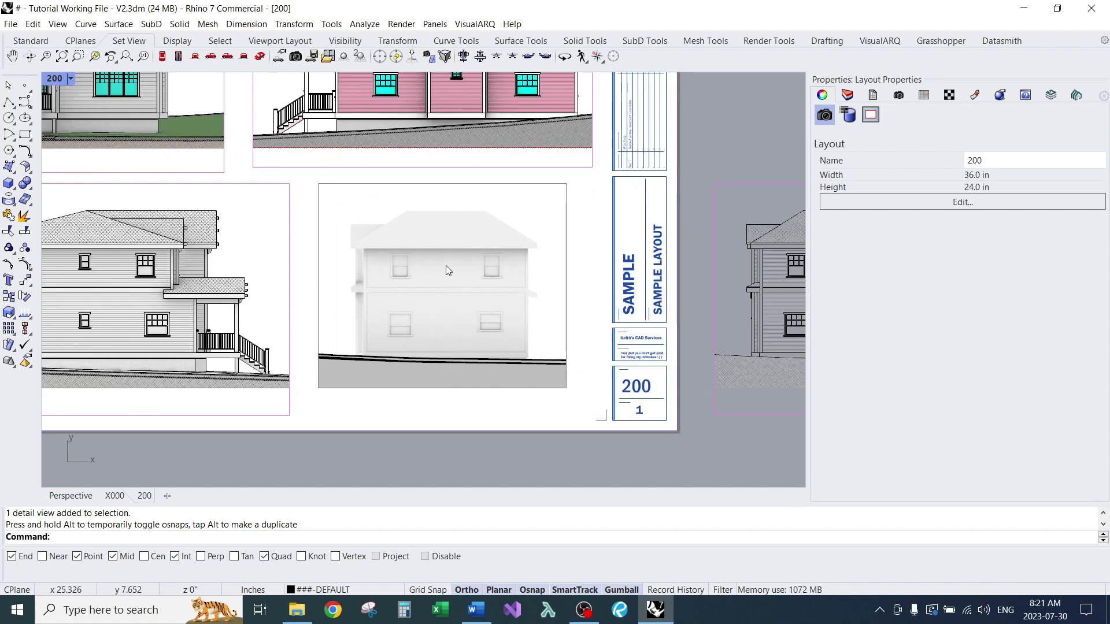
pyautogui.click(67, 496)
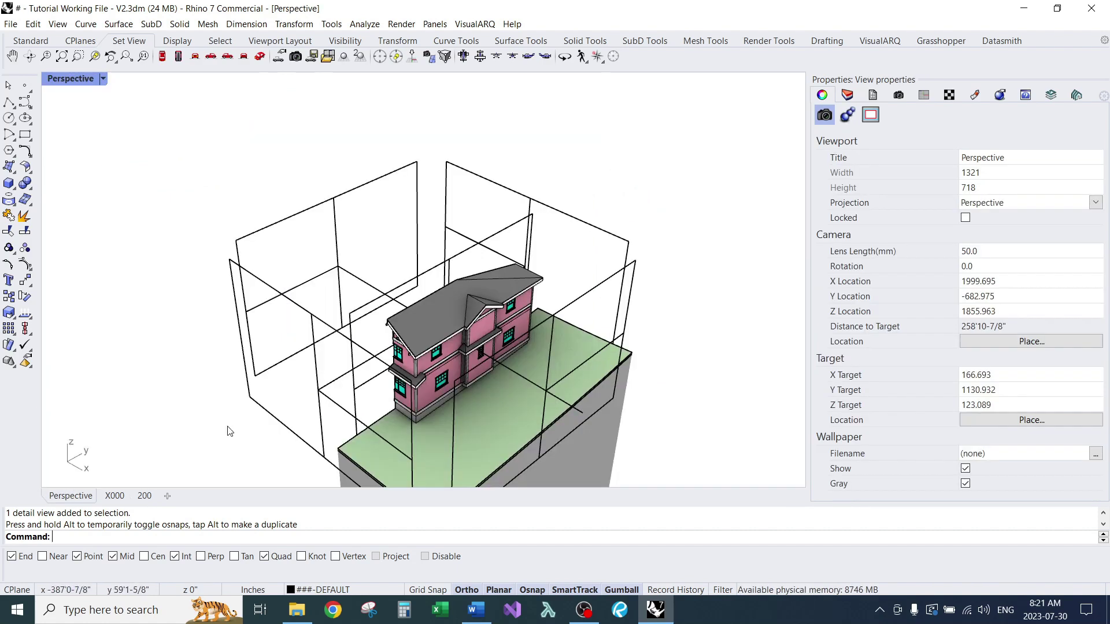
# - Disable the clipping plane that runs lengthwise through the house in the Perspective view
pyautogui.click(404, 288)
pyautogui.middleClick(403, 287)
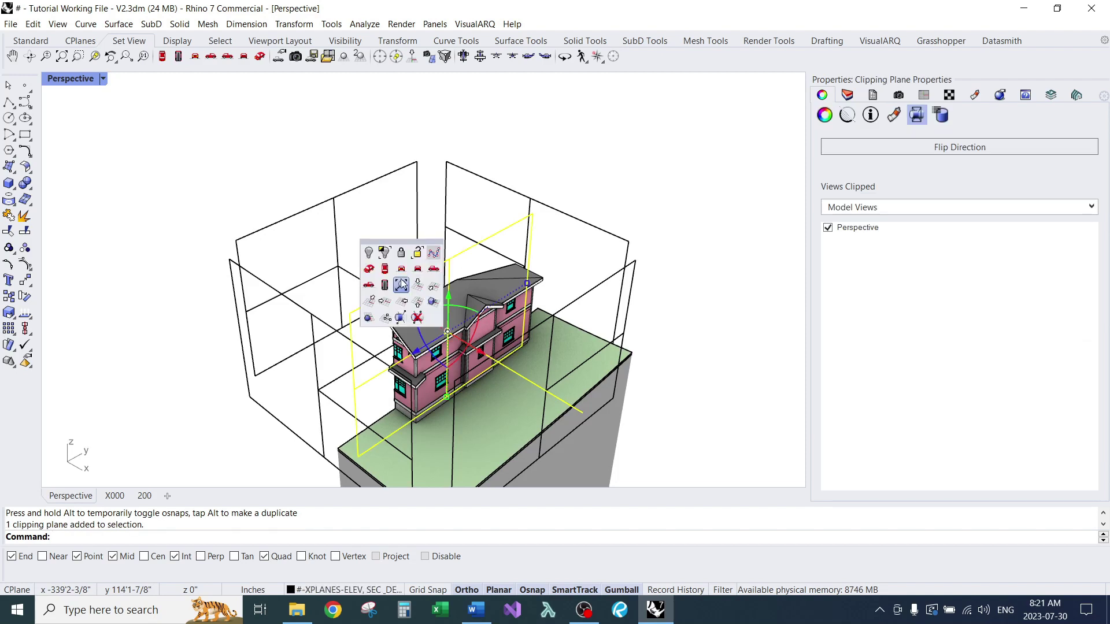
pyautogui.click(417, 318)
pyautogui.click(591, 166)
# - Move the north elevation clipping plane about 33 feet into the house, fine-tuning its position so the cut passes through the staircase
pyautogui.moveTo(592, 166); pyautogui.dragTo(470, 220, button='right')
pyautogui.scroll(4, 445, 241)
pyautogui.click(472, 207)
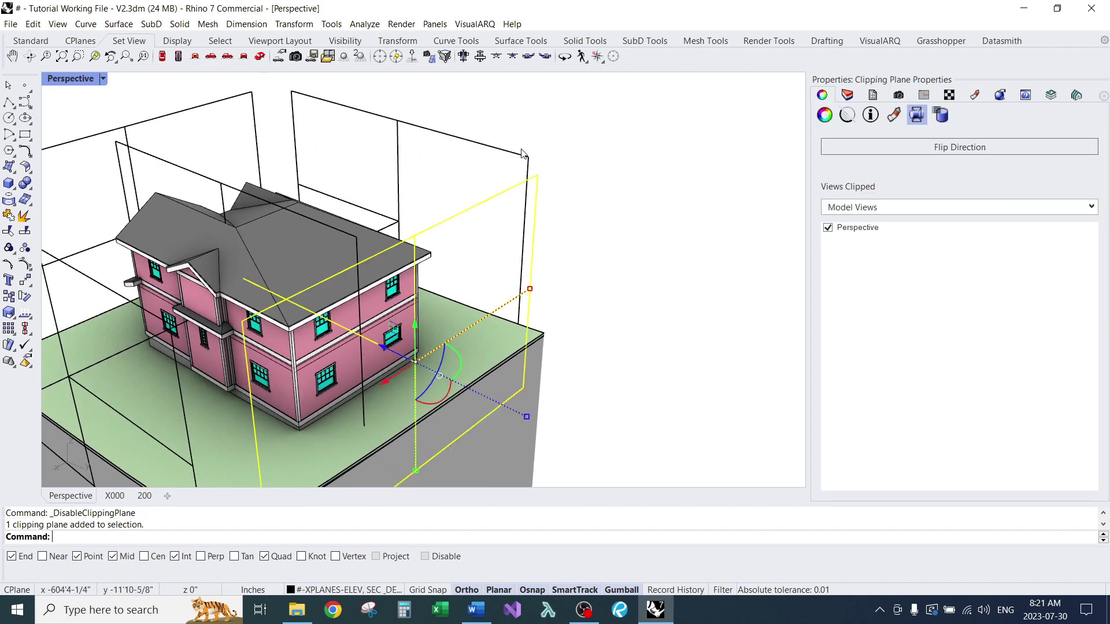
pyautogui.scroll(-4, 523, 155)
pyautogui.moveTo(568, 231); pyautogui.dragTo(599, 254, button='right')
pyautogui.scroll(2, 422, 281)
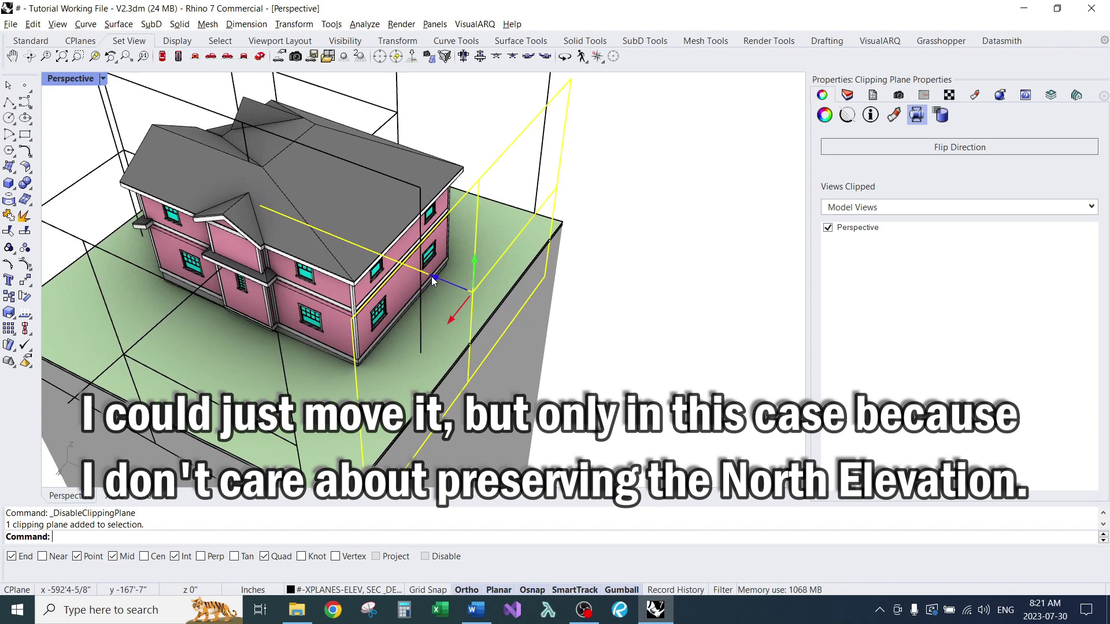
pyautogui.moveTo(435, 281); pyautogui.dragTo(312, 225)
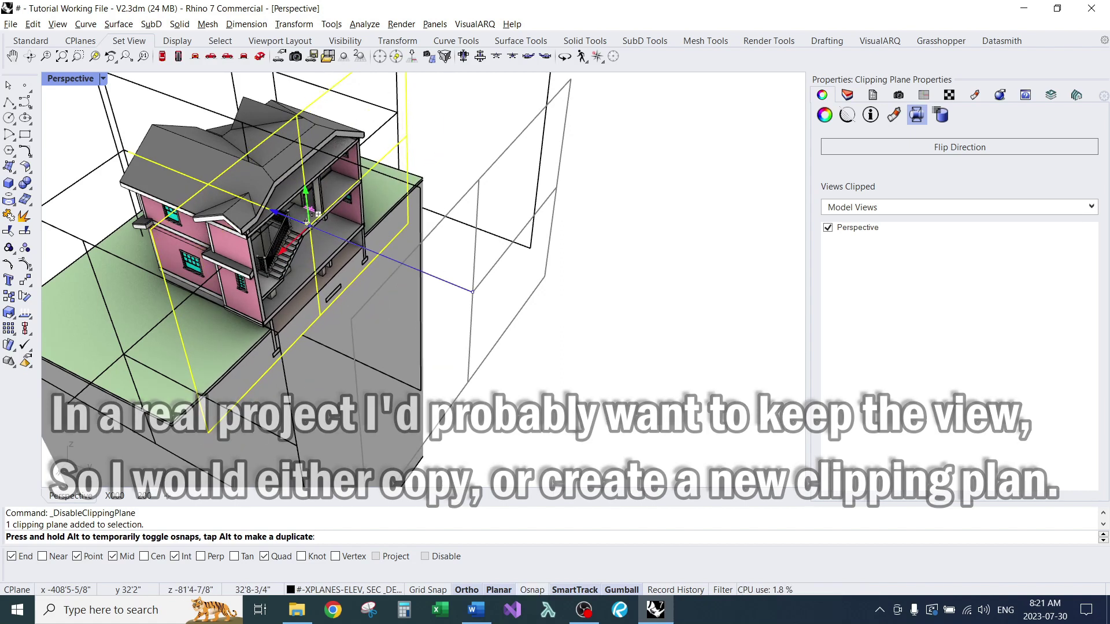
pyautogui.moveTo(312, 225); pyautogui.dragTo(367, 299, button='right')
pyautogui.scroll(3, 322, 225)
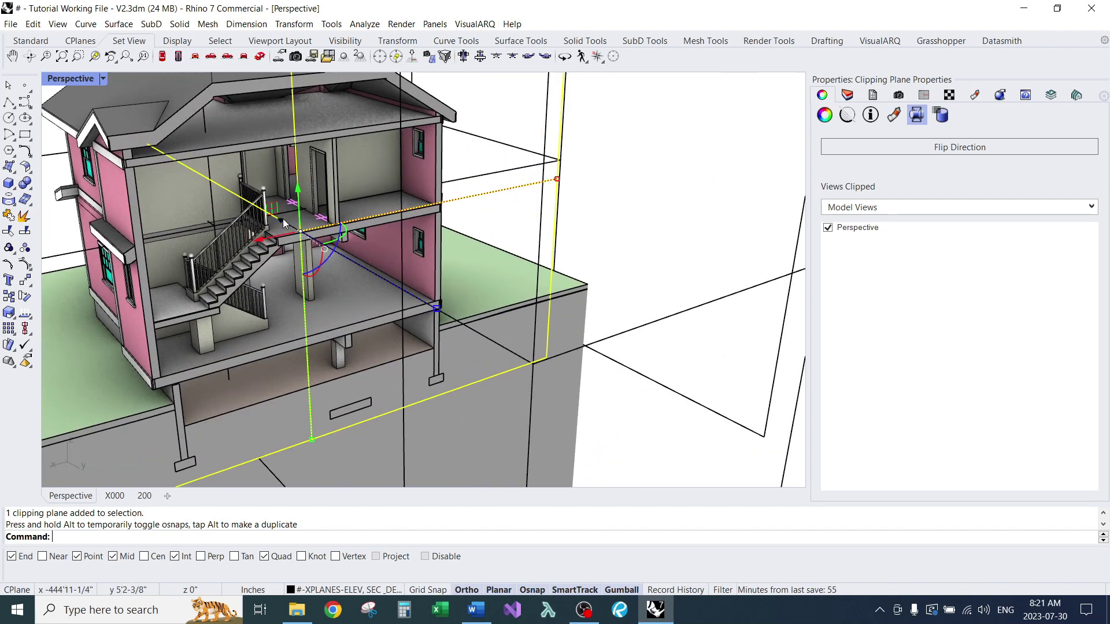
pyautogui.moveTo(283, 219)
pyautogui.mouseDown()
pyautogui.moveTo(258, 204)
pyautogui.moveTo(291, 226)
pyautogui.mouseUp()
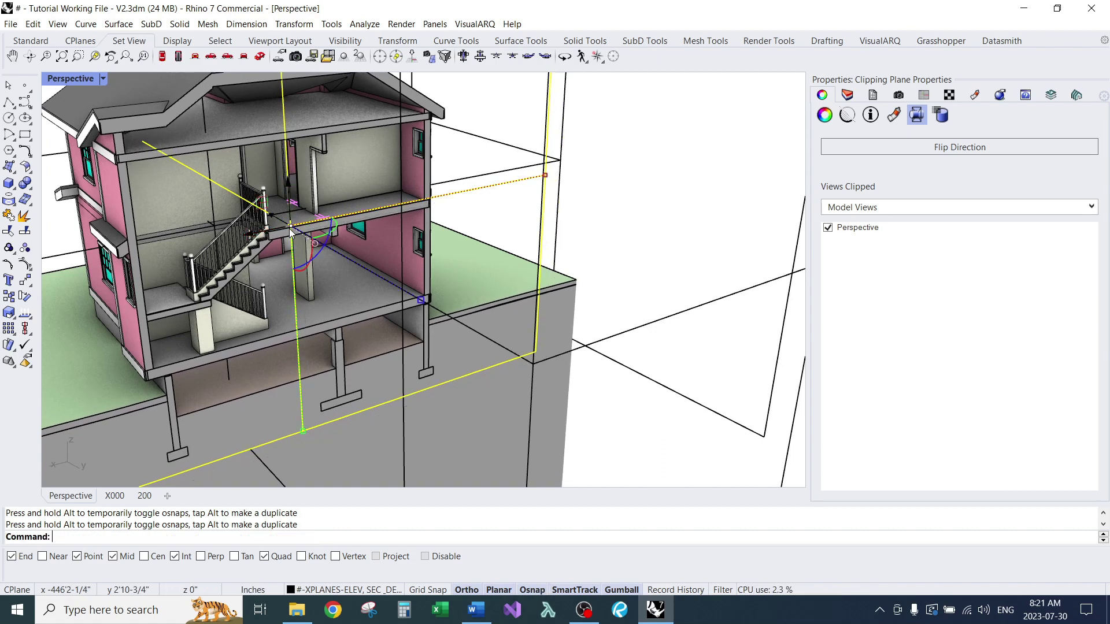
# - Examine the sectioned interior around the staircase, upper floor slab and foundations
pyautogui.moveTo(279, 251); pyautogui.dragTo(279, 282, button='right')
pyautogui.scroll(6, 278, 282)
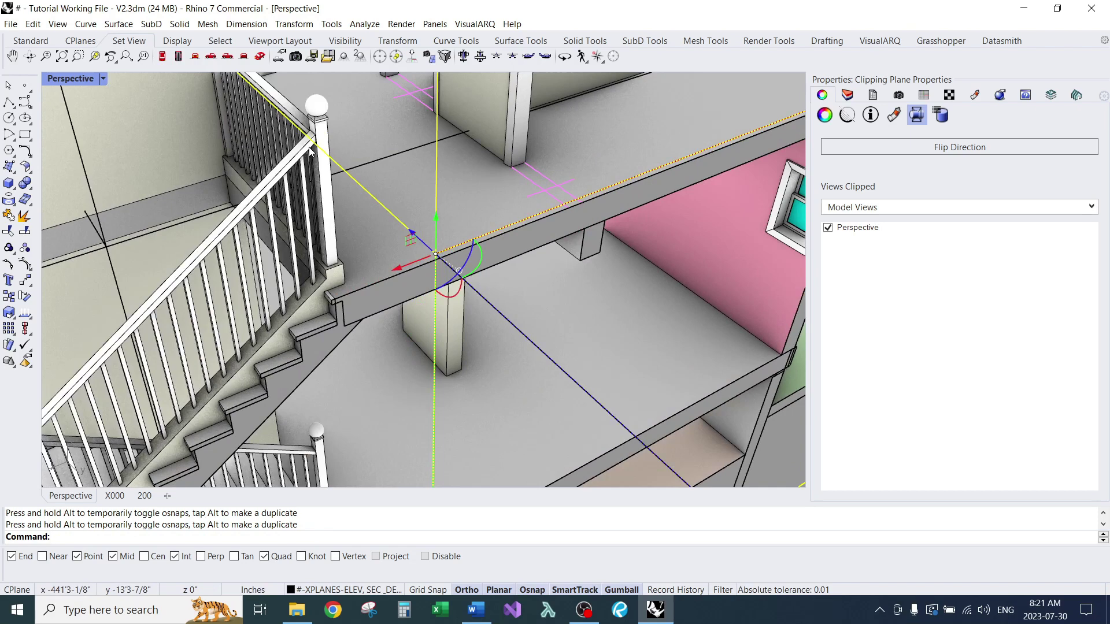
pyautogui.scroll(-10, 334, 199)
pyautogui.scroll(5, 346, 221)
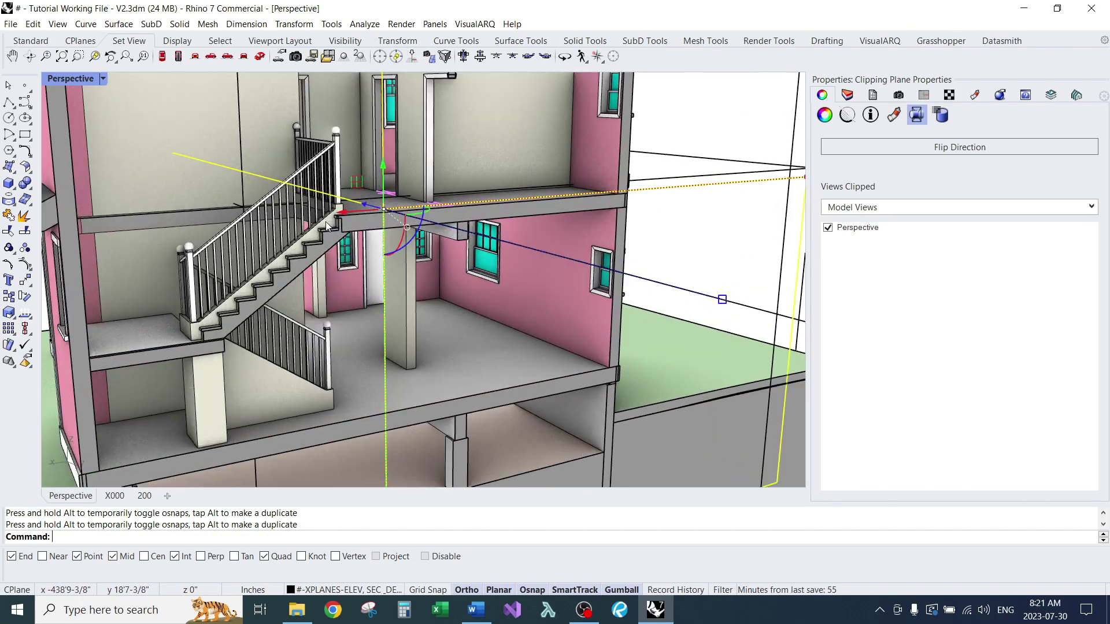
pyautogui.scroll(3, 345, 222)
pyautogui.scroll(-8, 341, 221)
pyautogui.scroll(4, 373, 249)
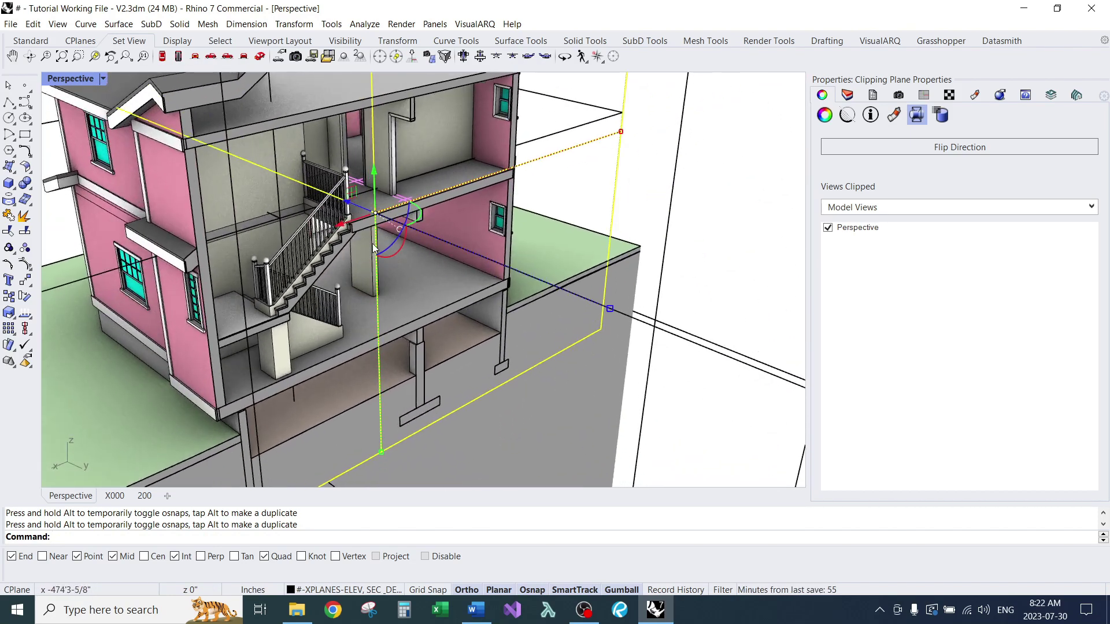
pyautogui.scroll(-8, 373, 248)
pyautogui.scroll(3, 403, 301)
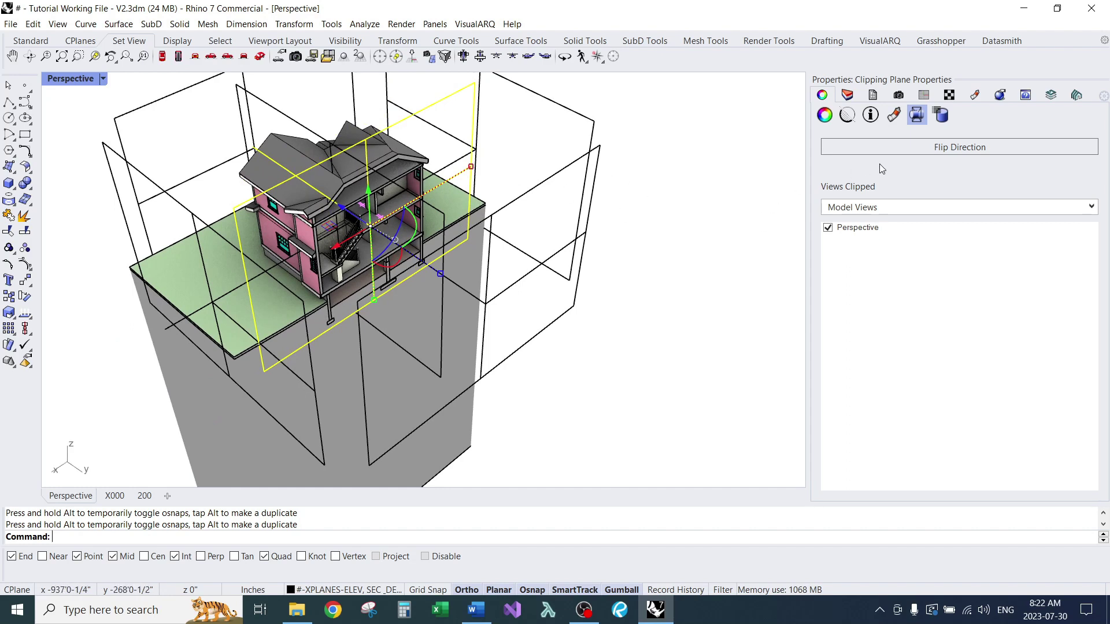
# - Limit the layout details clipped by the moved plane to only [200] Detail (North Elevation), then deselect the plane
pyautogui.click(880, 207)
pyautogui.click(878, 234)
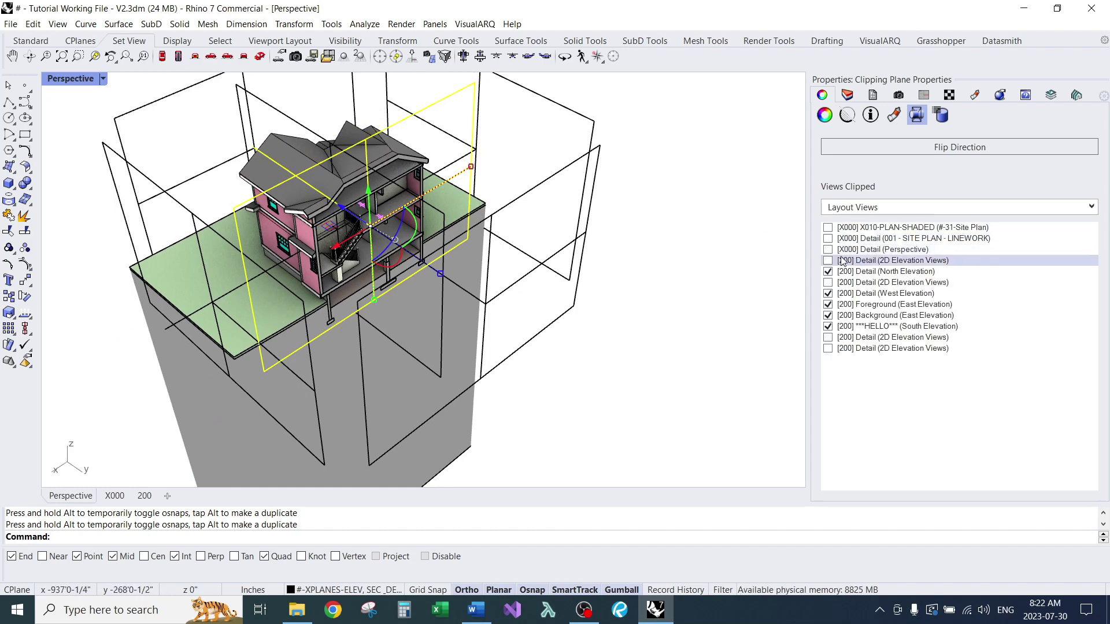
pyautogui.click(827, 271)
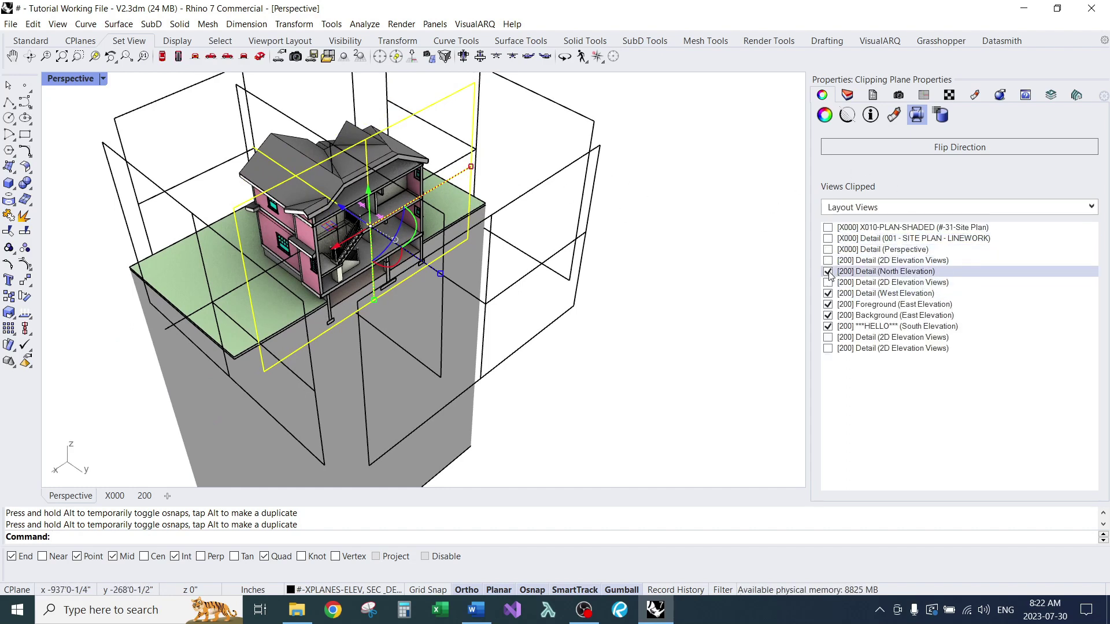
pyautogui.click(828, 293)
pyautogui.click(828, 305)
pyautogui.click(828, 315)
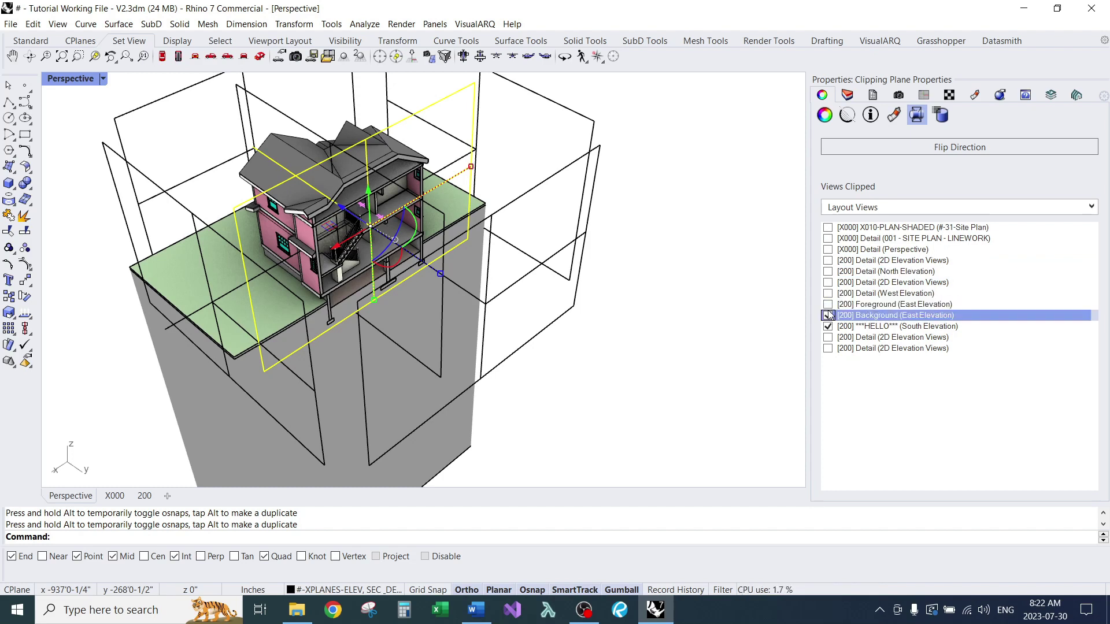
pyautogui.click(828, 326)
pyautogui.click(828, 315)
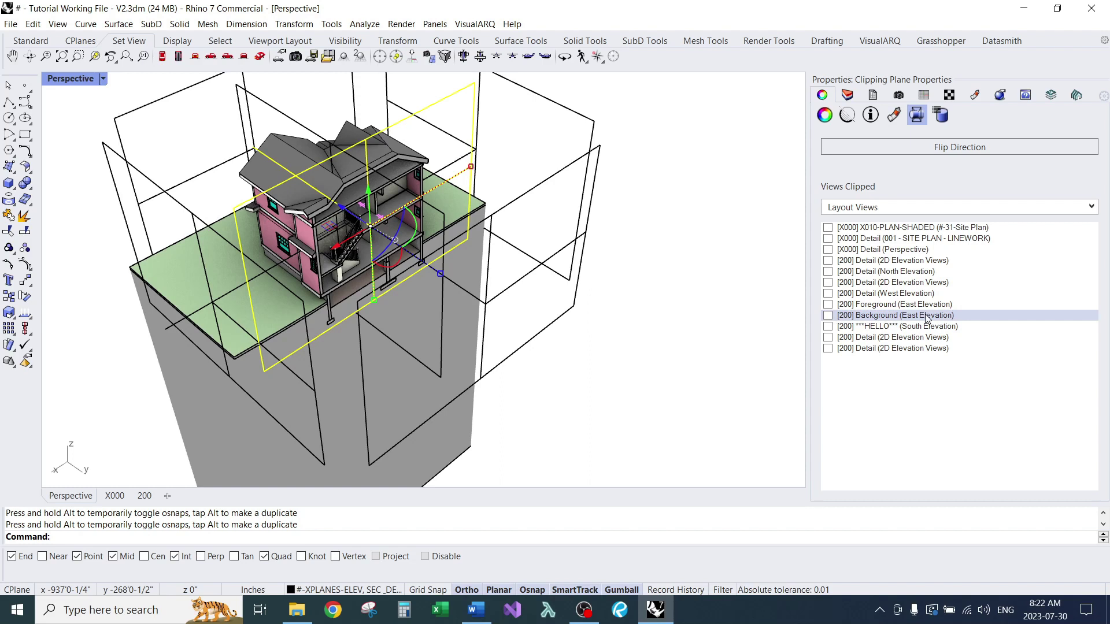
pyautogui.click(911, 279)
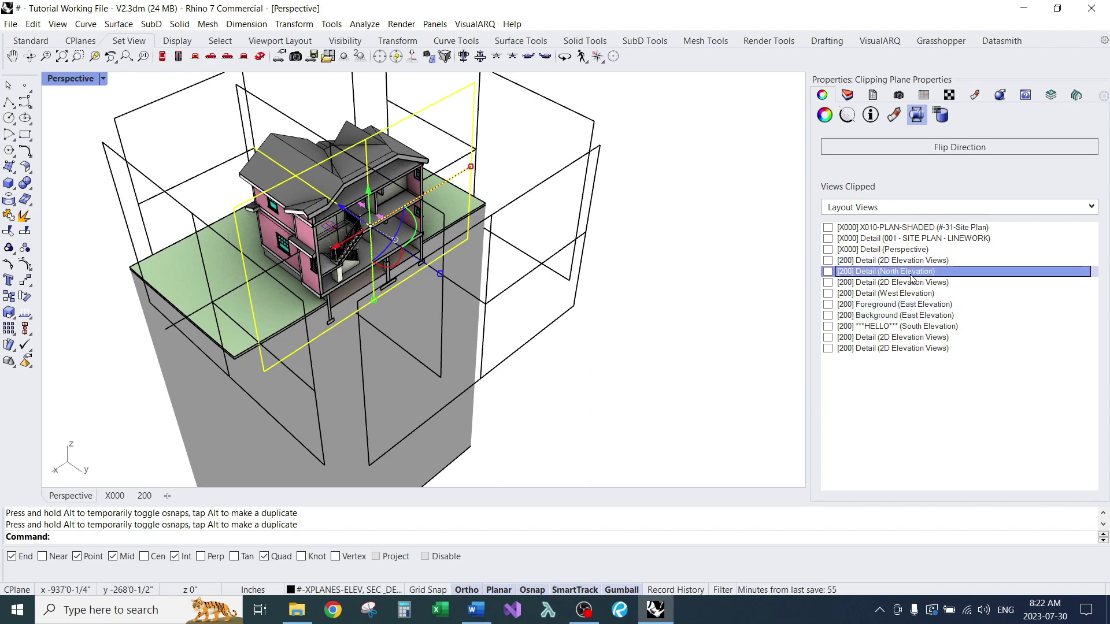
pyautogui.click(829, 274)
pyautogui.click(675, 261)
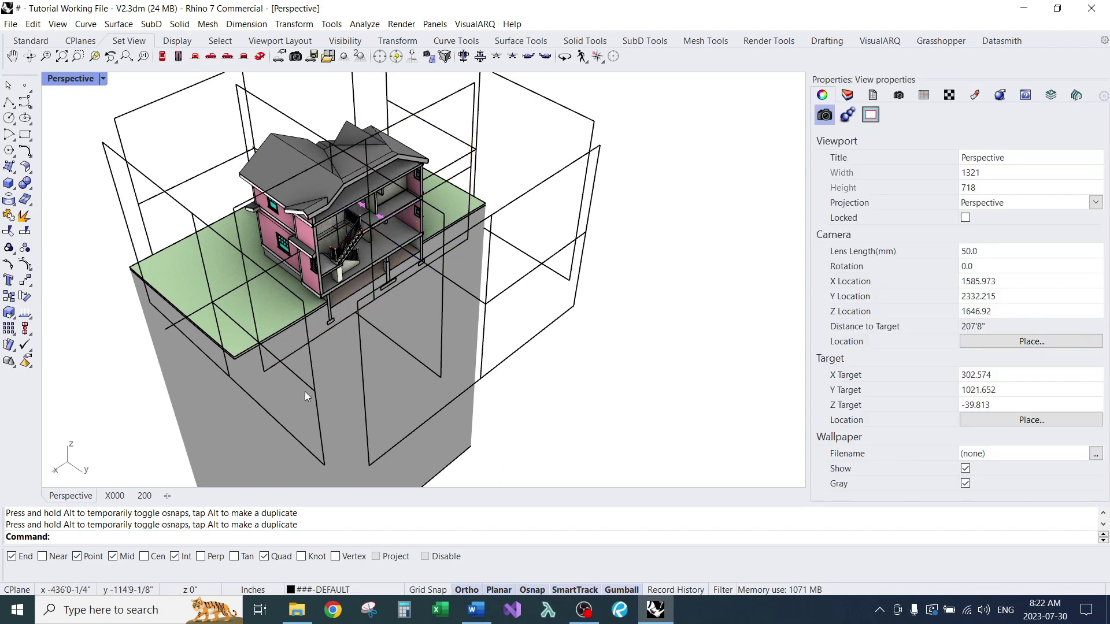
# - On layout 200, examine the section through the stairs and floors in the North Elevation detail
pyautogui.click(145, 496)
pyautogui.scroll(-2, 367, 265)
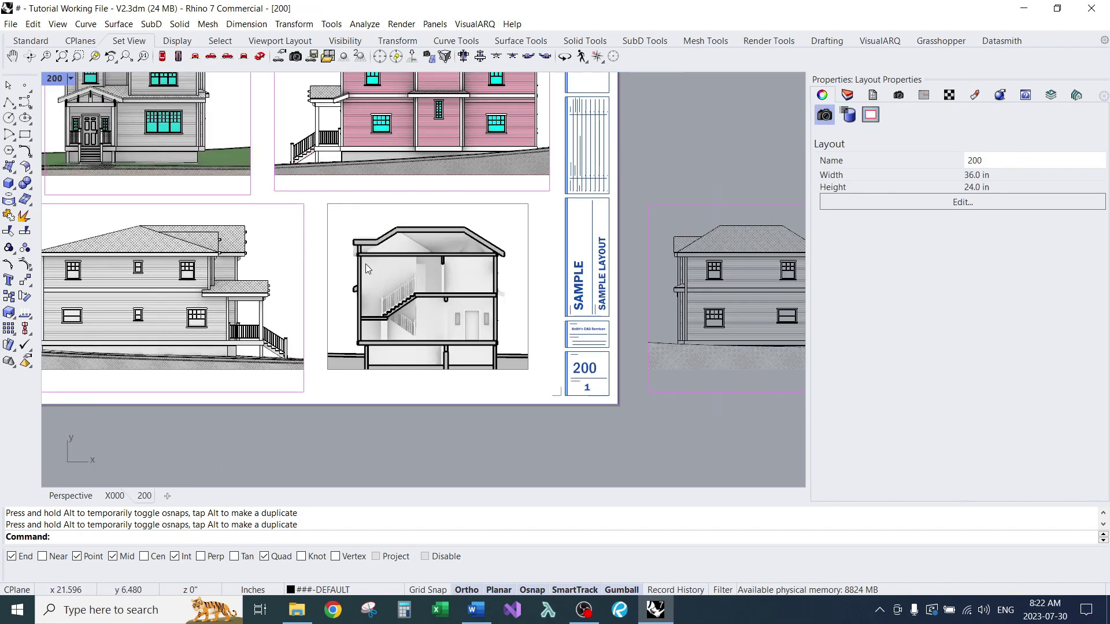
pyautogui.moveTo(393, 260); pyautogui.dragTo(437, 332, button='right')
pyautogui.scroll(8, 435, 278)
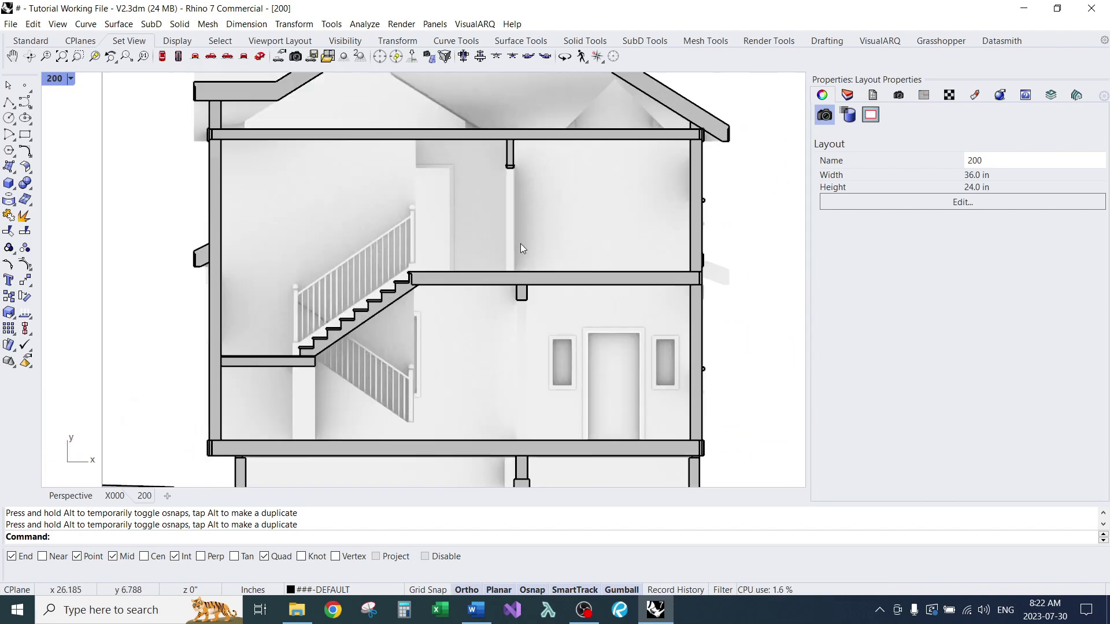
pyautogui.scroll(-6, 521, 246)
pyautogui.moveTo(464, 240); pyautogui.dragTo(508, 257, button='right')
pyautogui.scroll(2, 502, 278)
pyautogui.scroll(4, 486, 280)
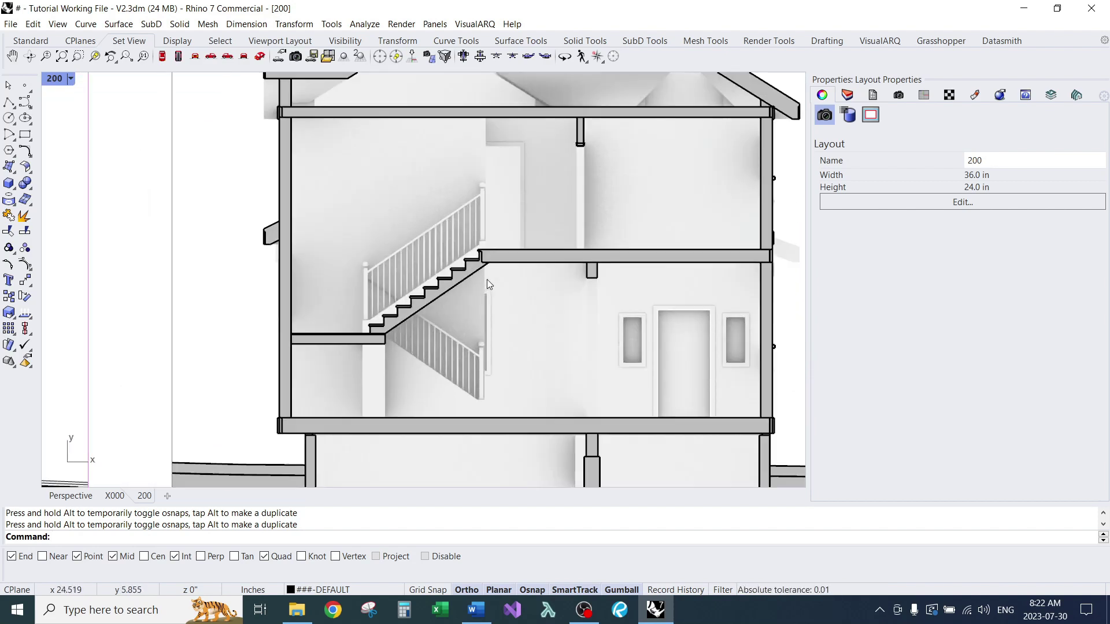